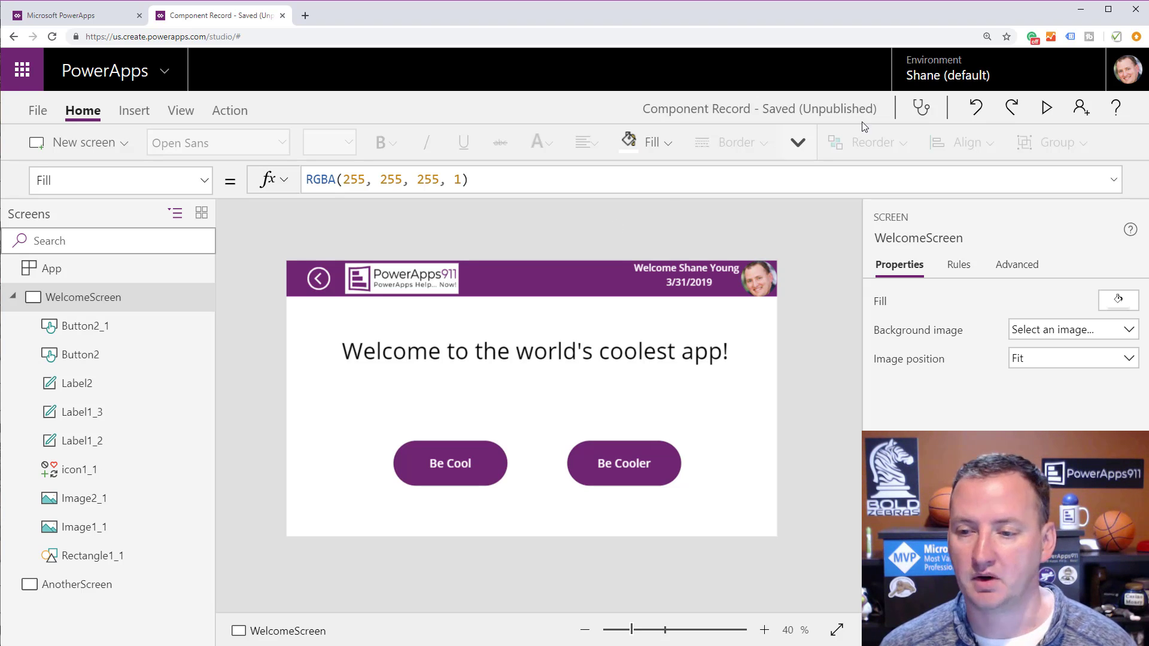
click(418, 288)
click(512, 278)
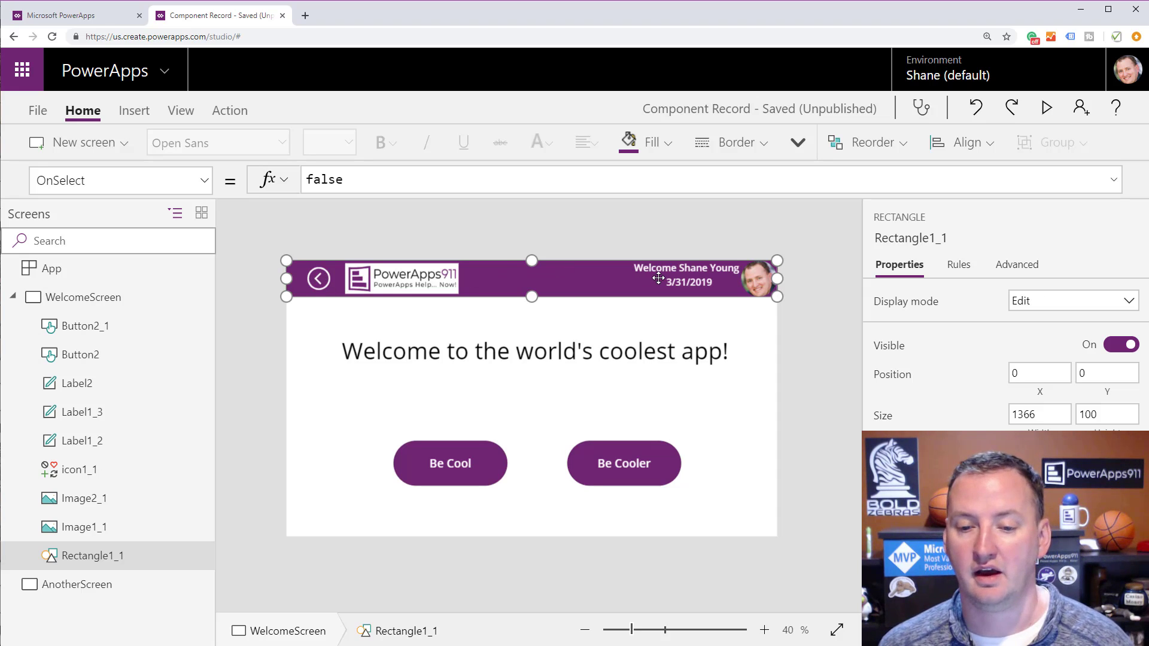
click(715, 344)
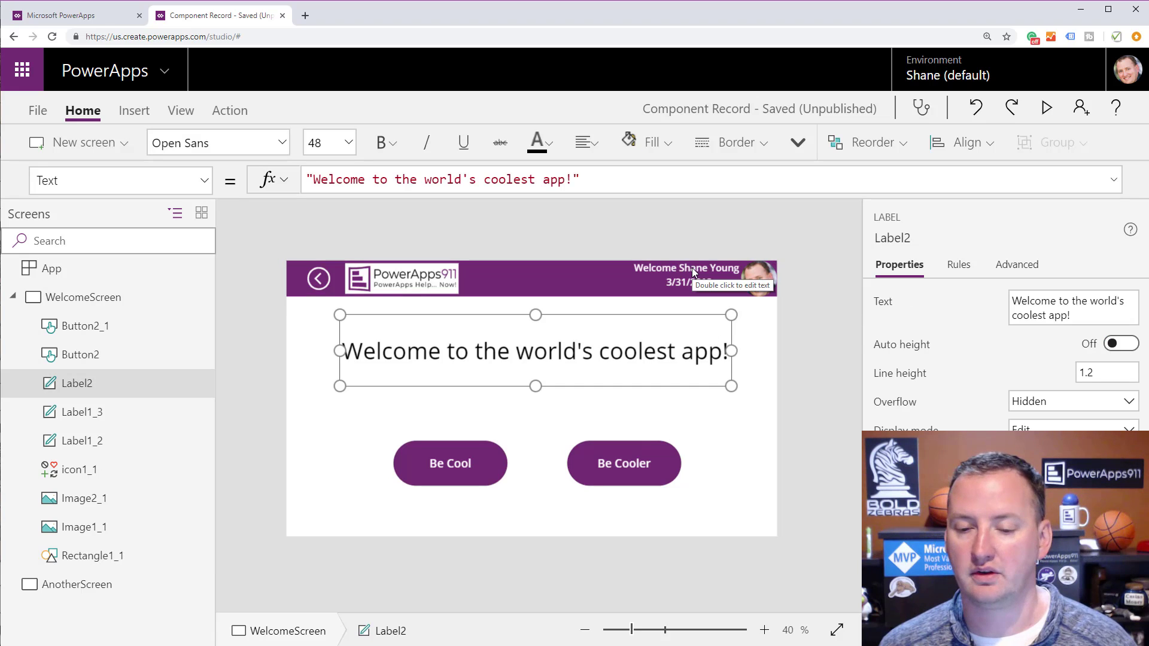
- Copy the header bar, back icon, logo and both header labels from WelcomeScreen and paste them onto AnotherScreen
click(762, 314)
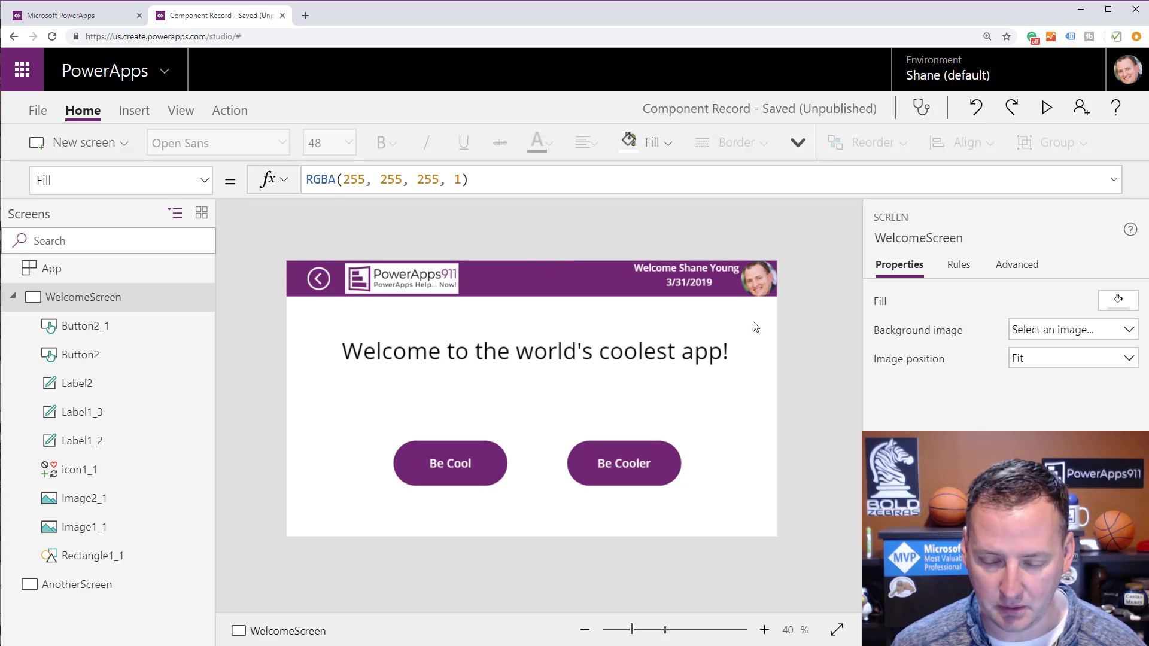
drag(756, 320, 275, 248)
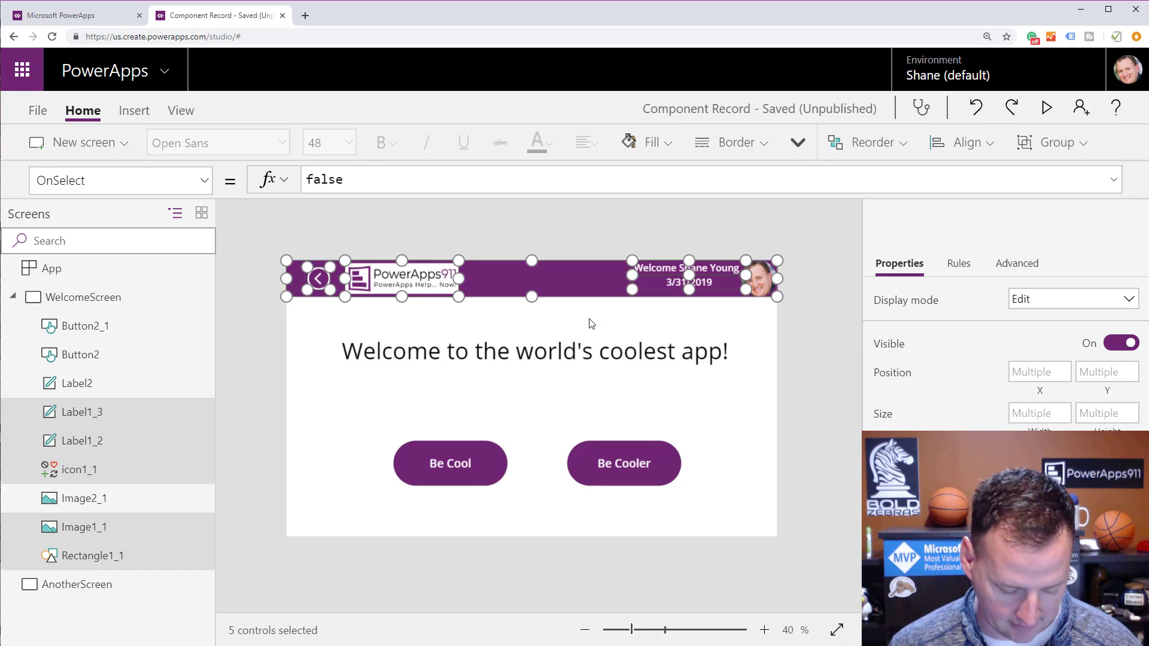
click(106, 585)
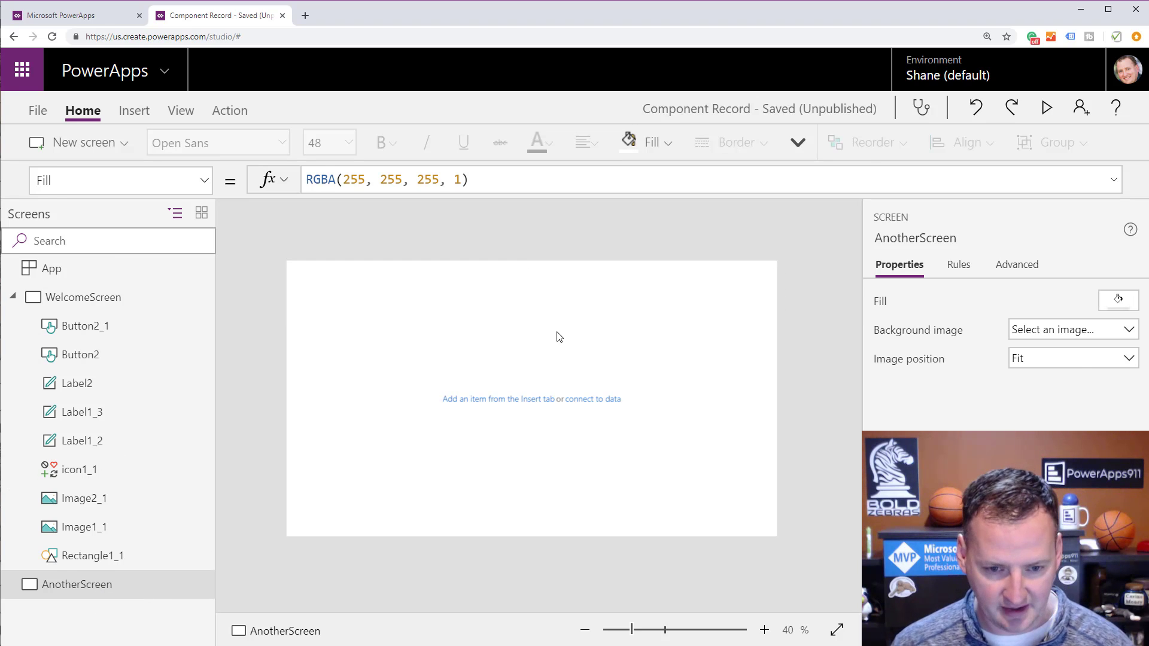
key(ctrl+v)
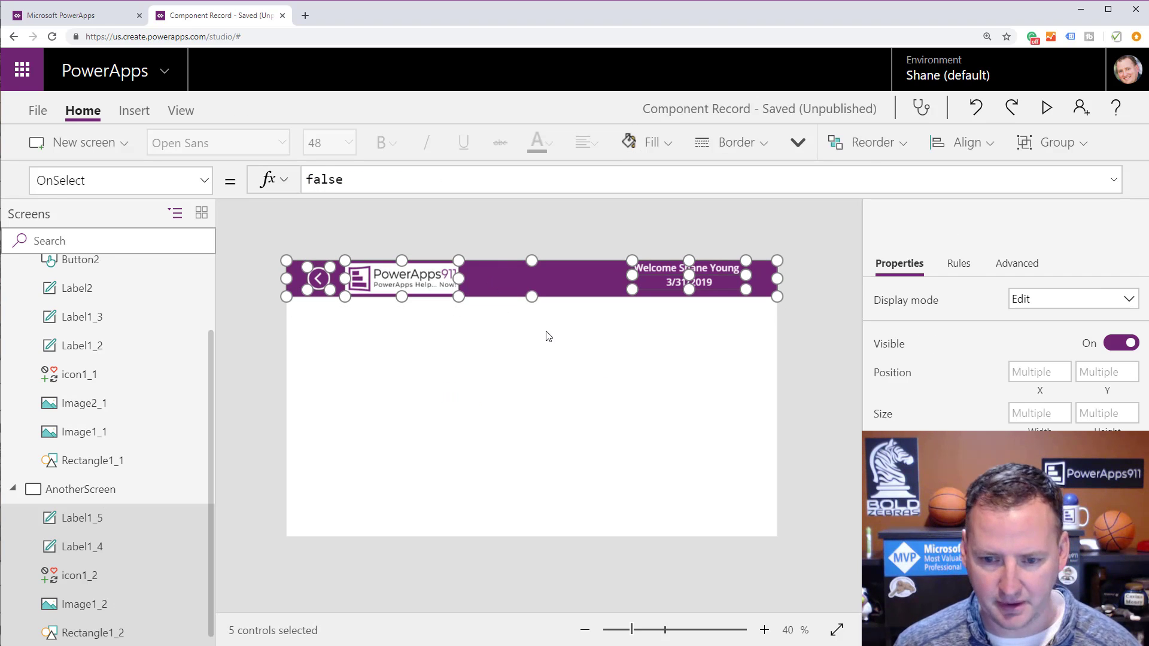
click(547, 337)
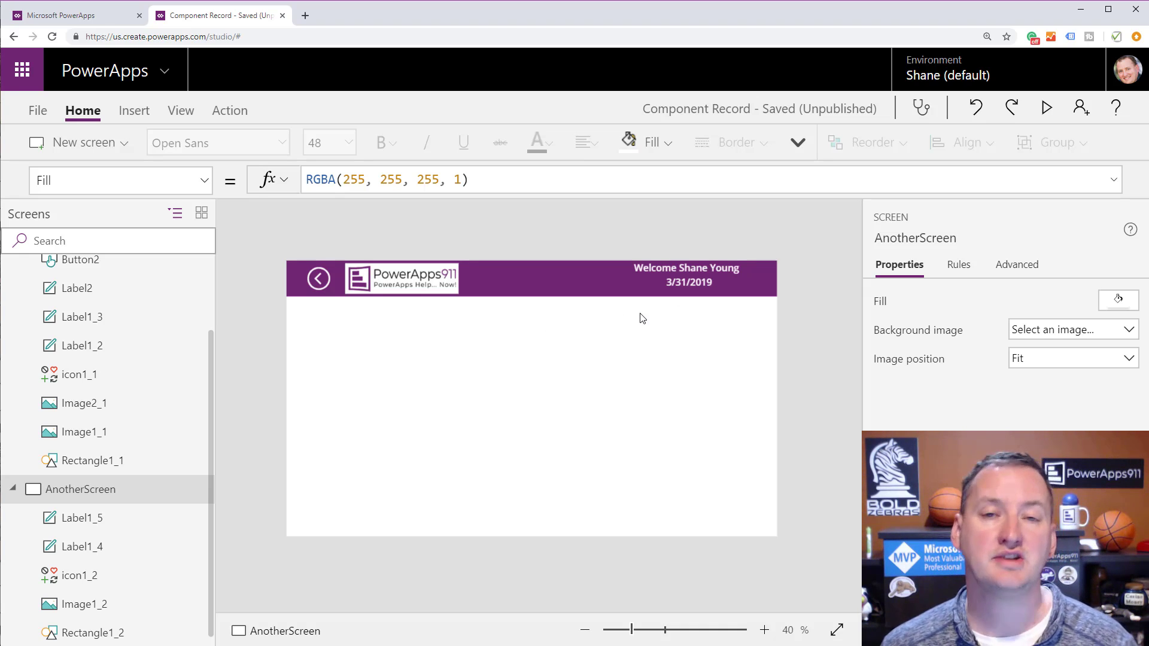
click(666, 288)
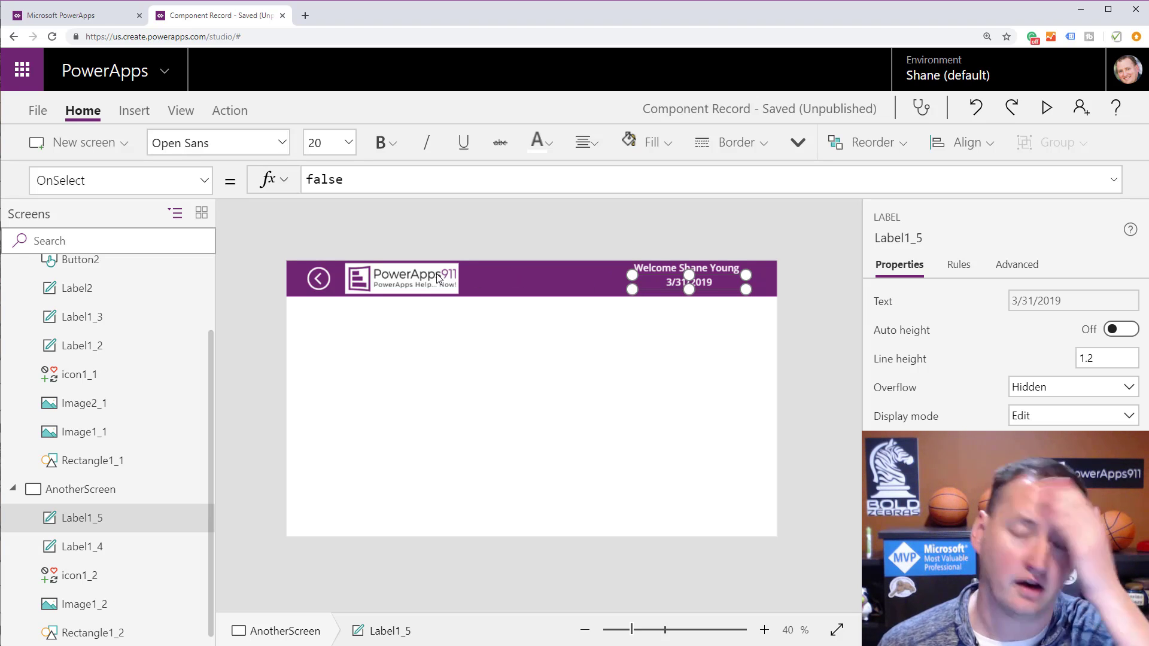
click(553, 365)
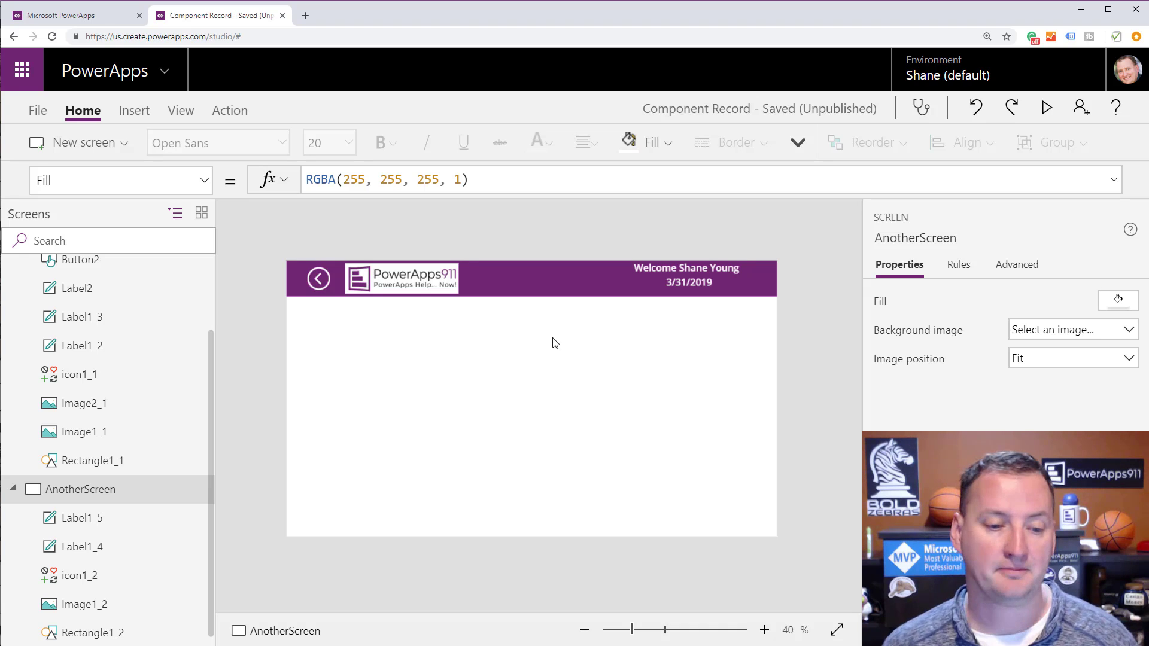
- Enable the experimental Components feature in the app's advanced settings and return to the editor
scroll(199, 302, up, 1)
scroll(180, 308, up, 2)
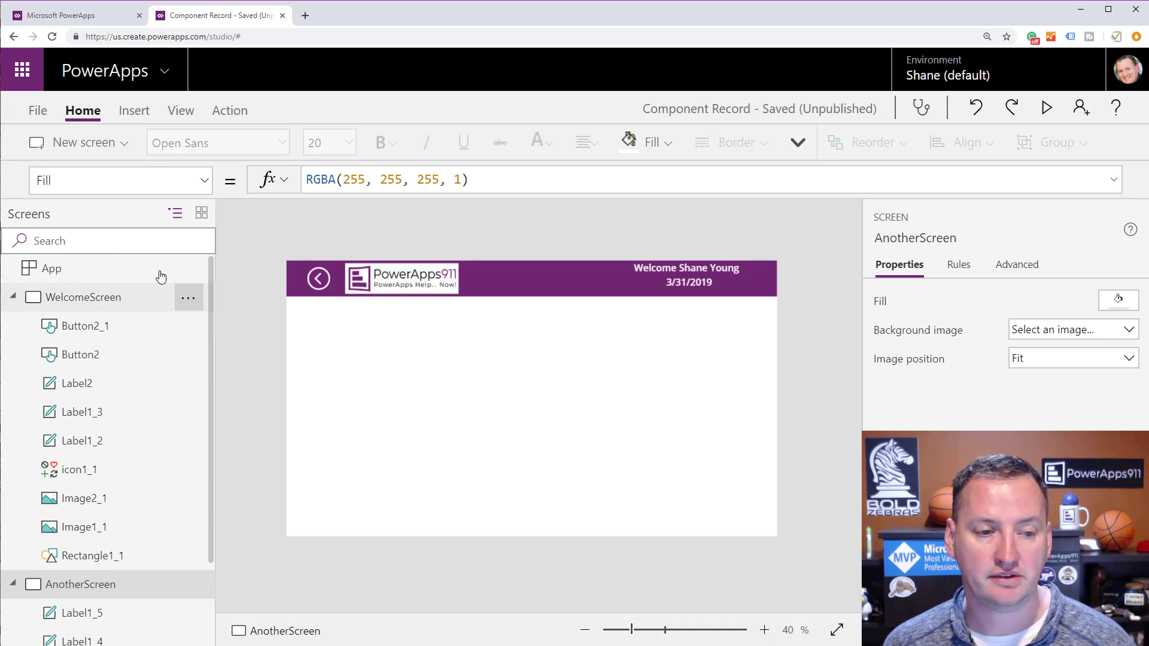
click(37, 112)
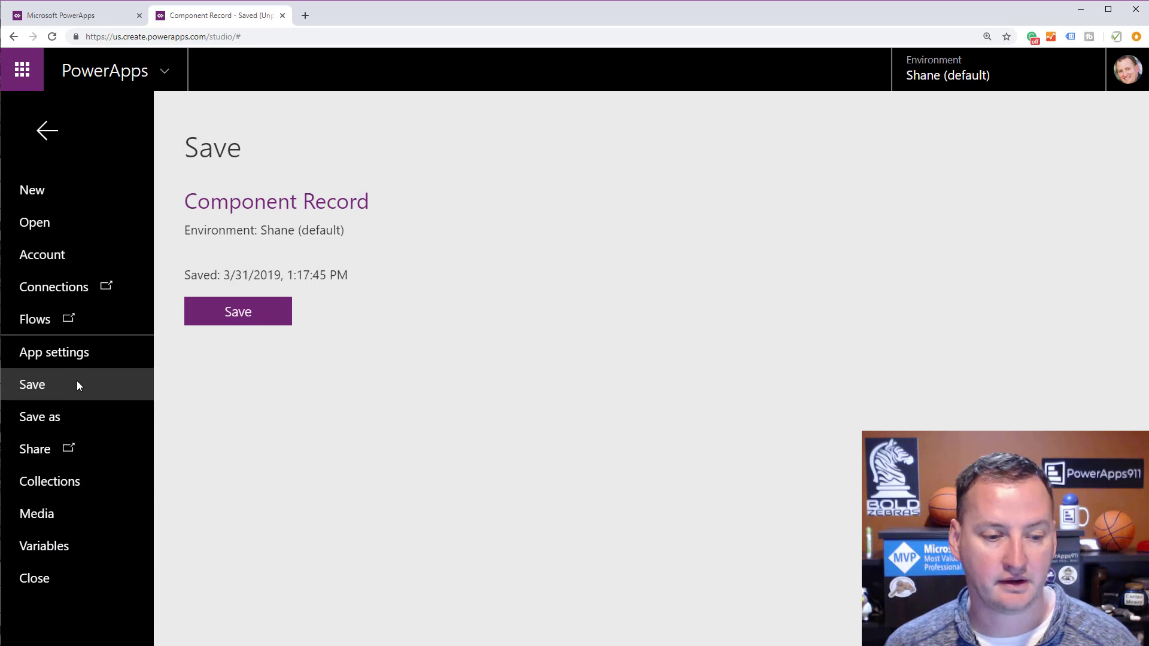
click(69, 355)
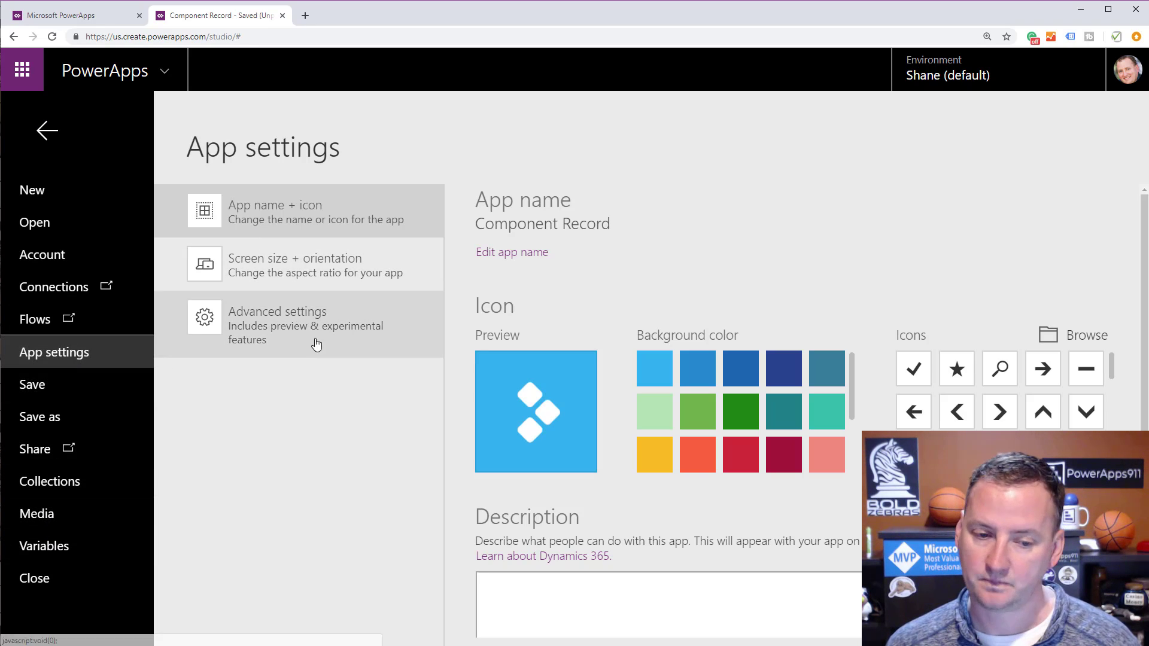
click(267, 325)
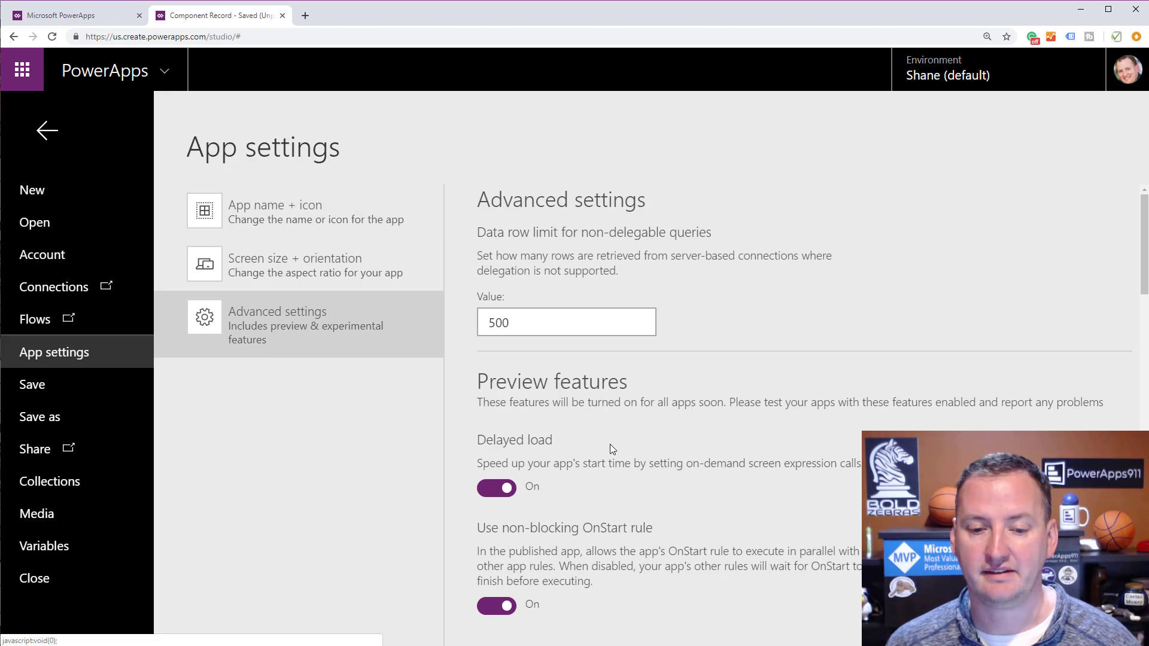
scroll(593, 432, down, 1)
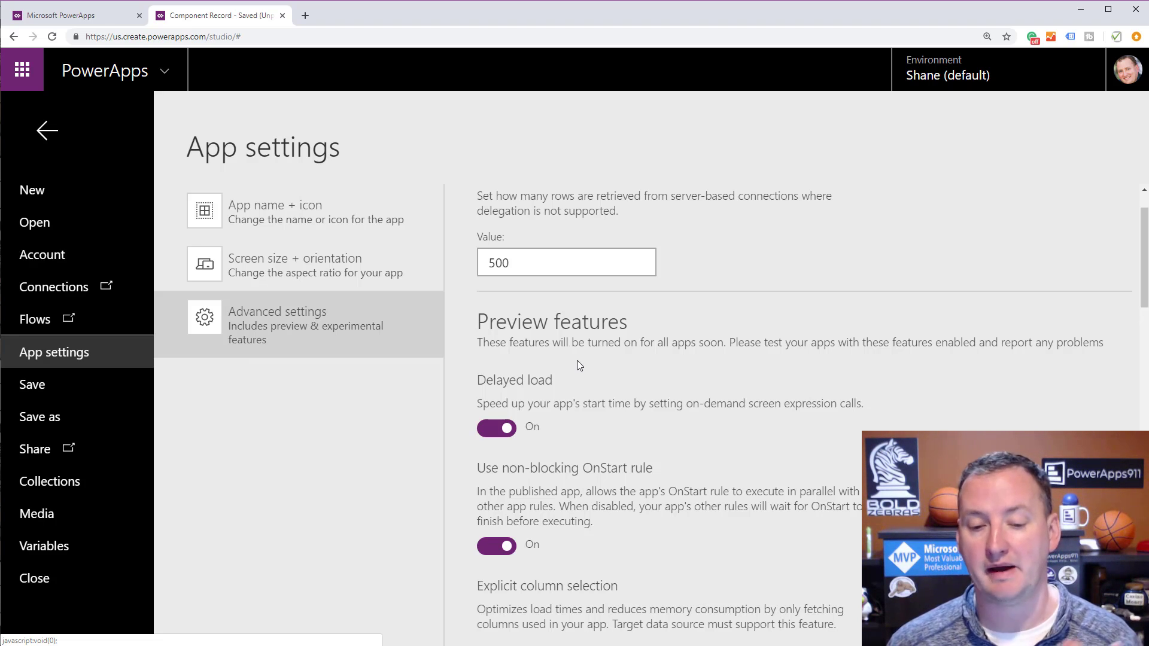
scroll(573, 369, down, 1)
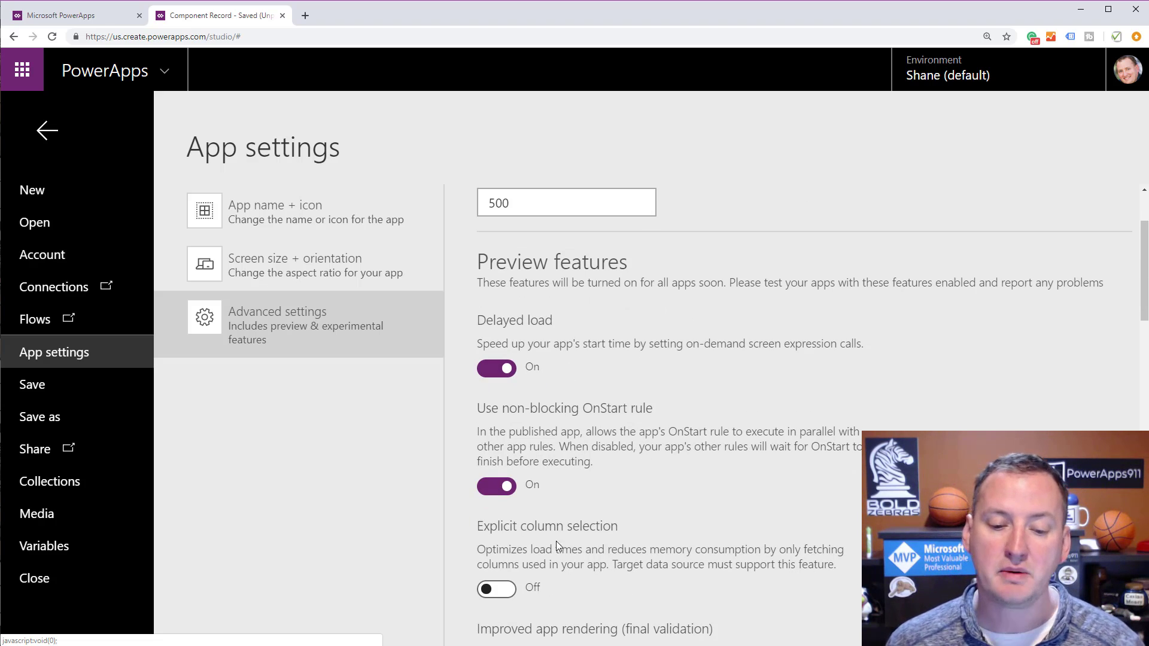
scroll(563, 404, down, 1)
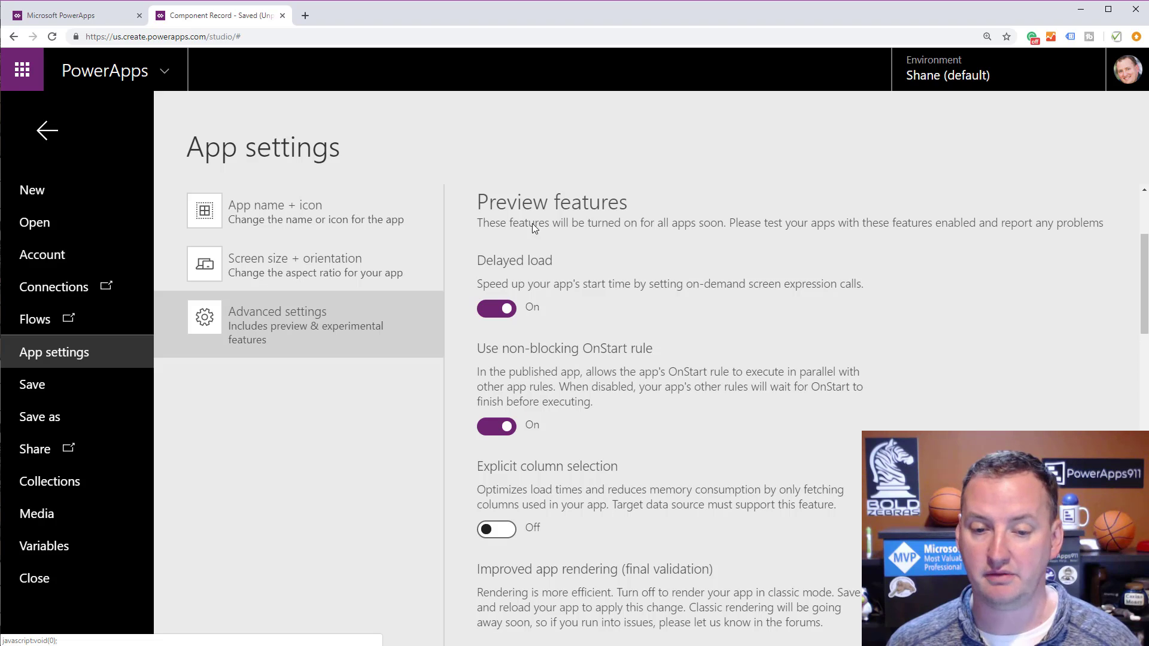
scroll(572, 439, down, 9)
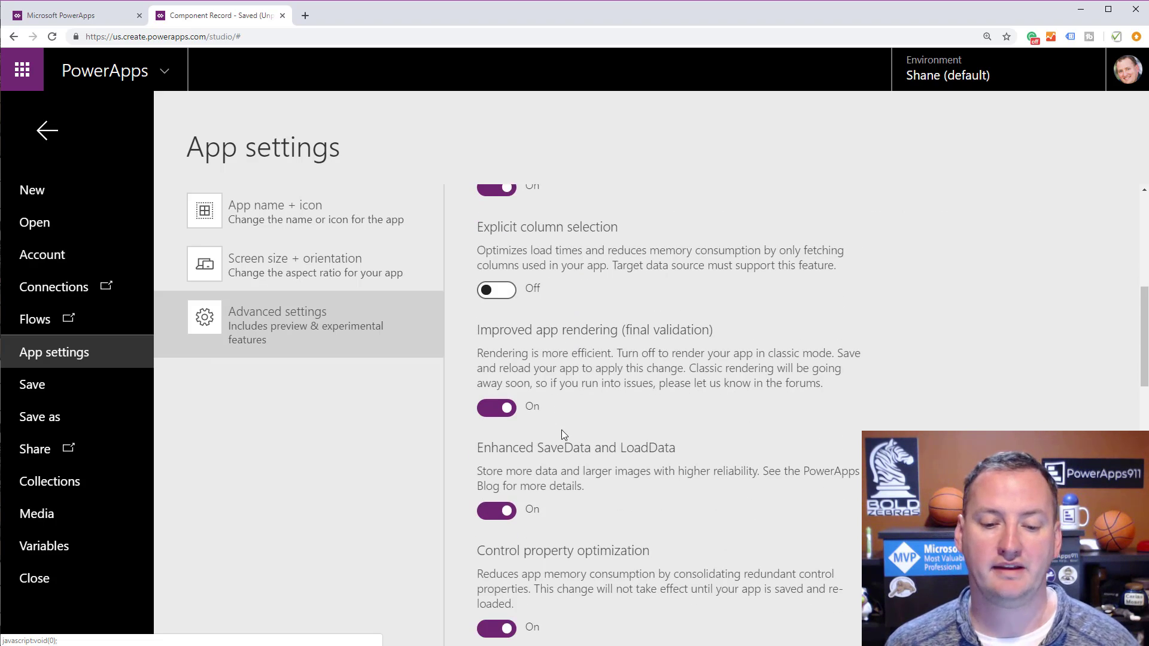
scroll(529, 426, down, 8)
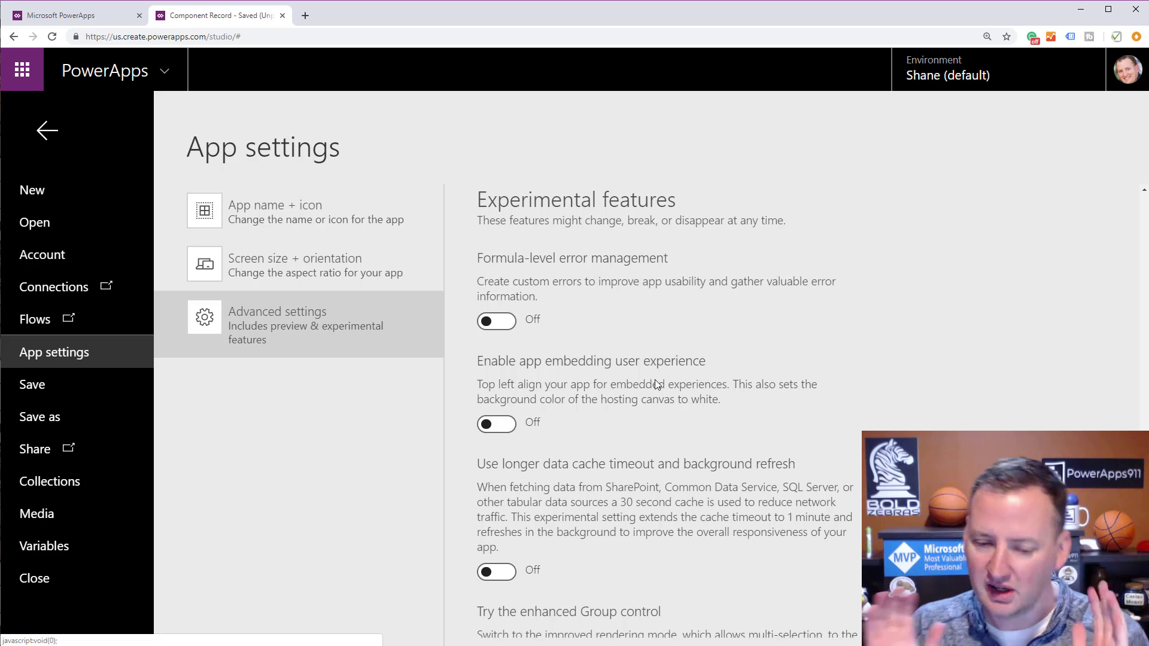
scroll(742, 328, down, 5)
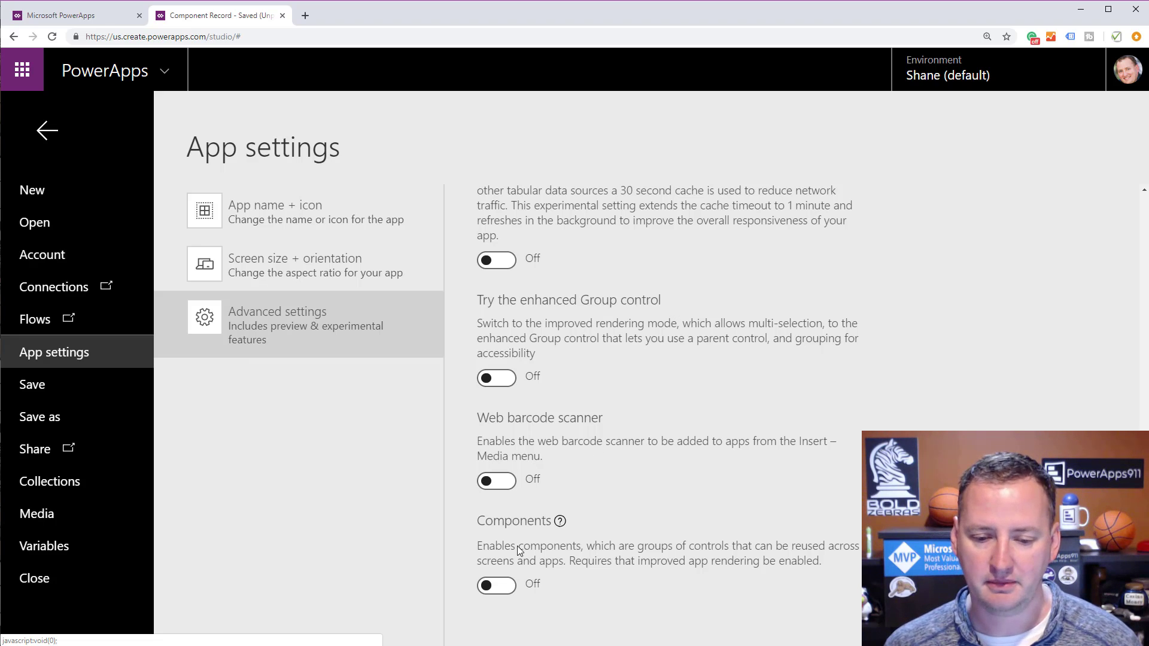
click(498, 589)
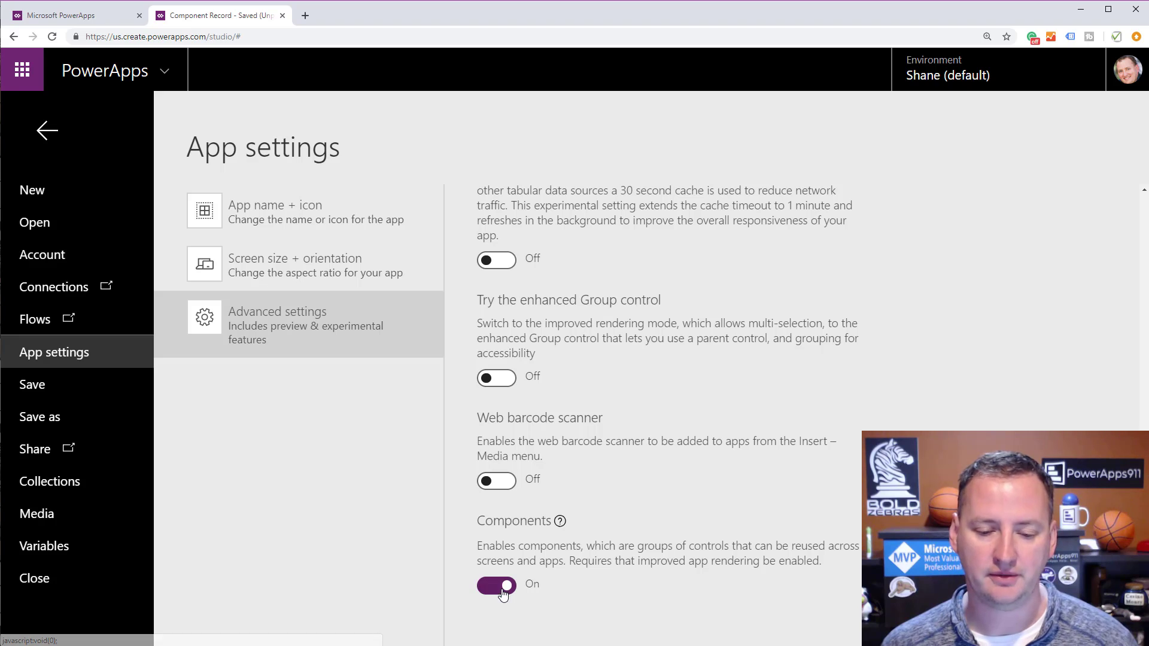
click(45, 134)
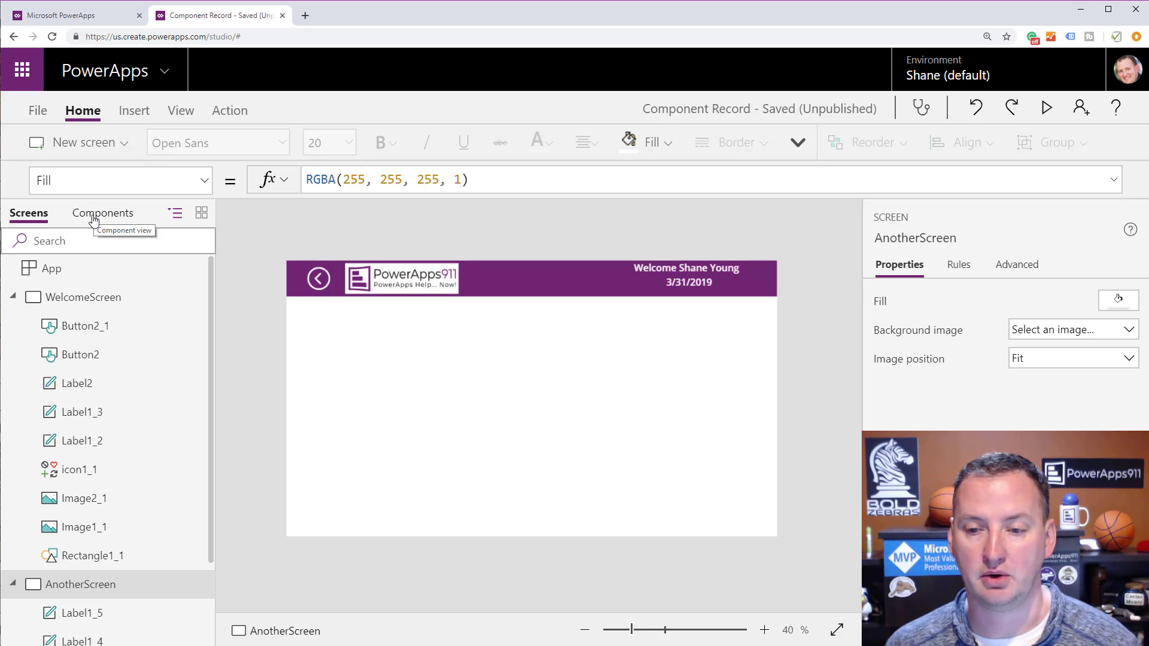
- Create a new blank component in the app
click(135, 112)
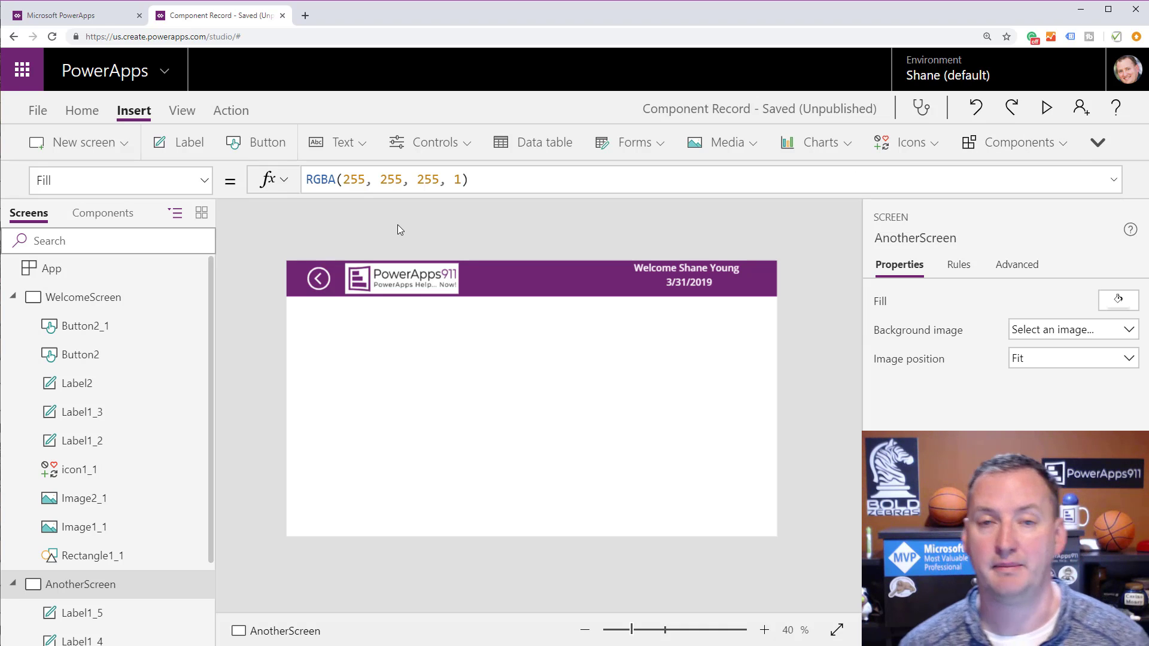
click(88, 301)
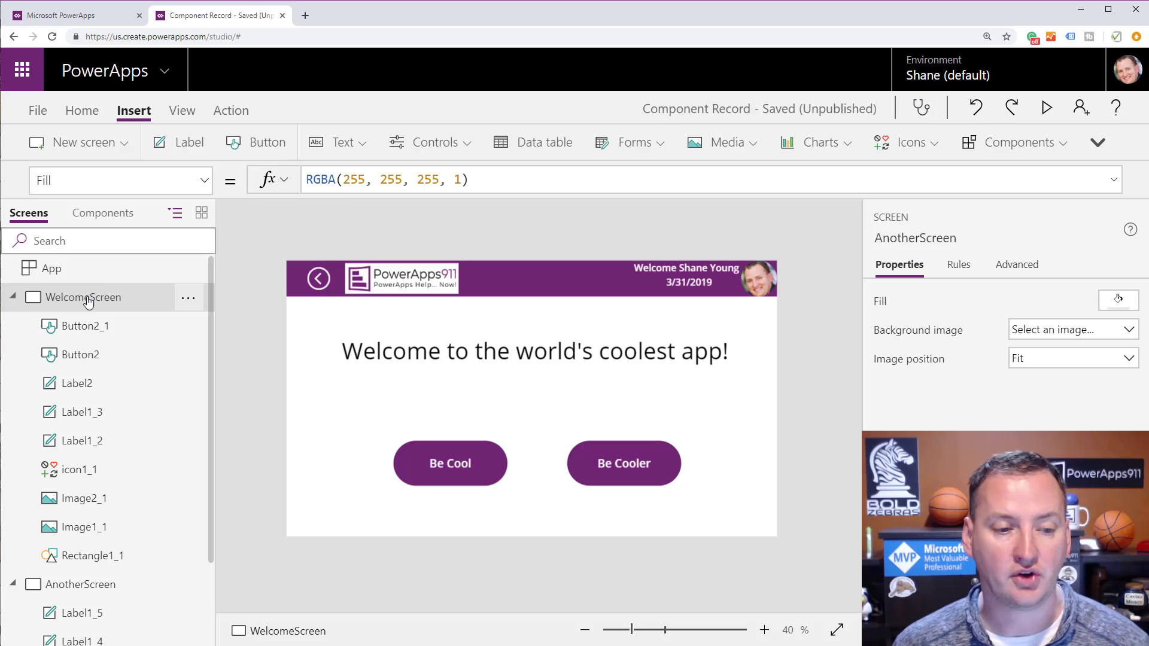
click(105, 216)
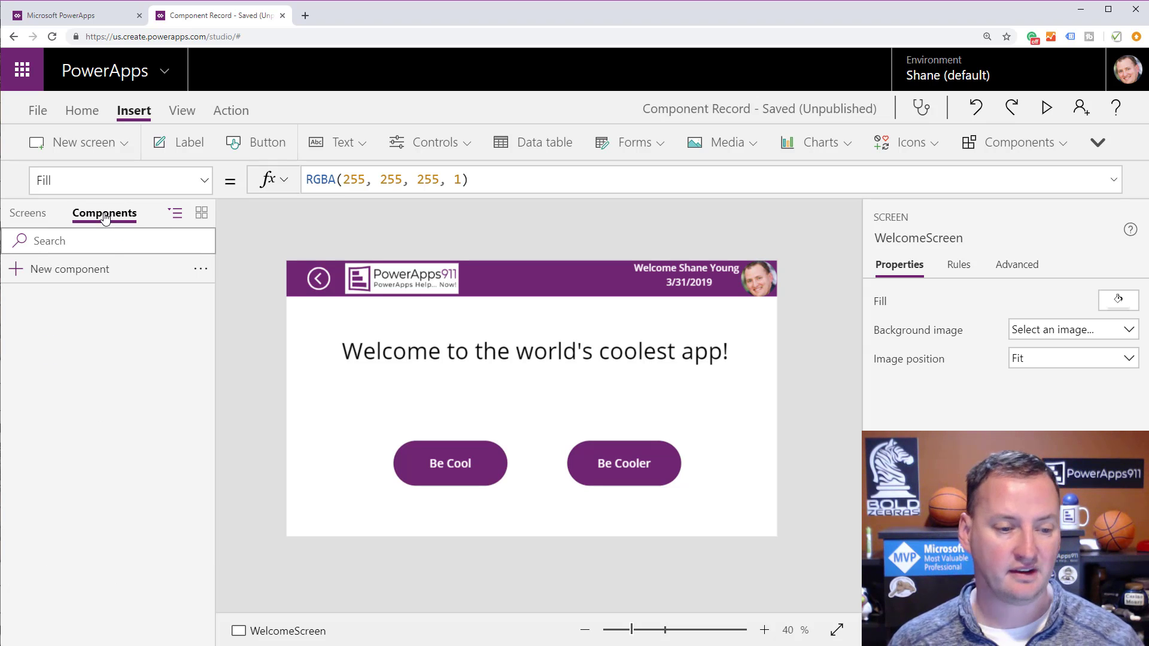
click(74, 275)
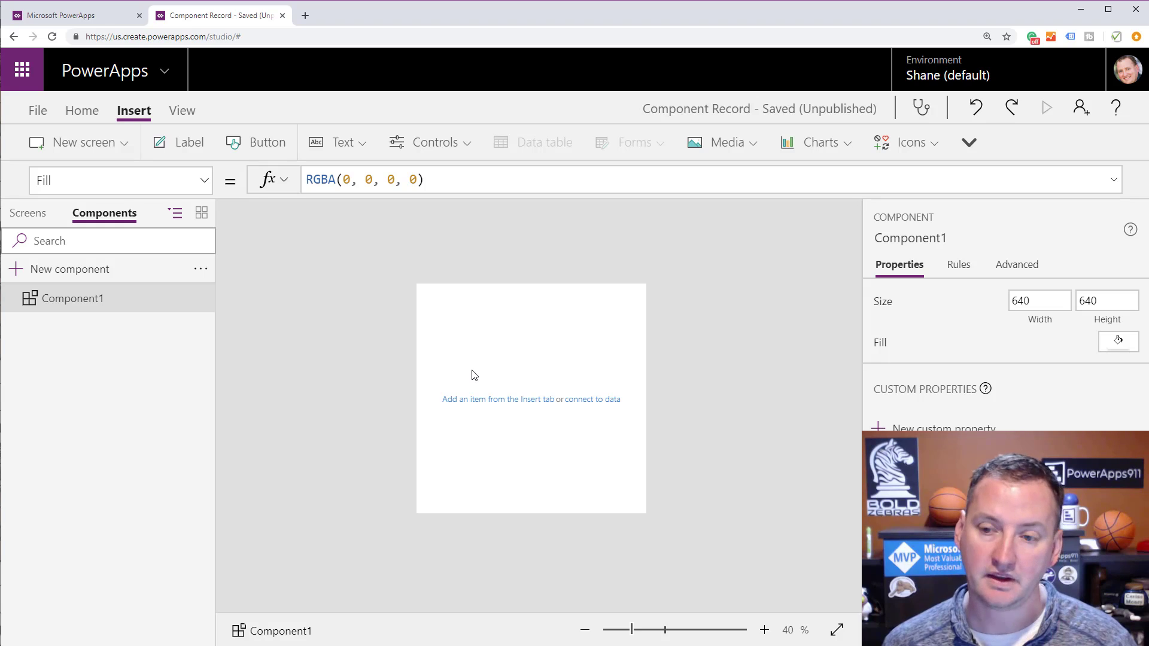
- Set the new component's width to 1366
click(1040, 299)
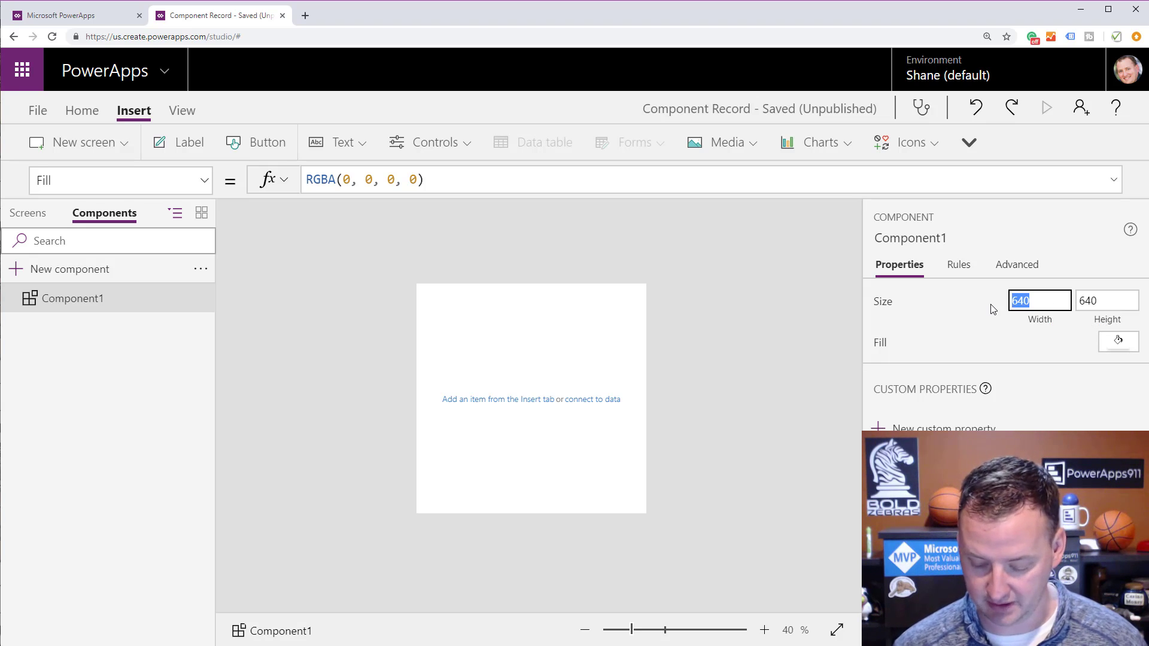
text(1366)
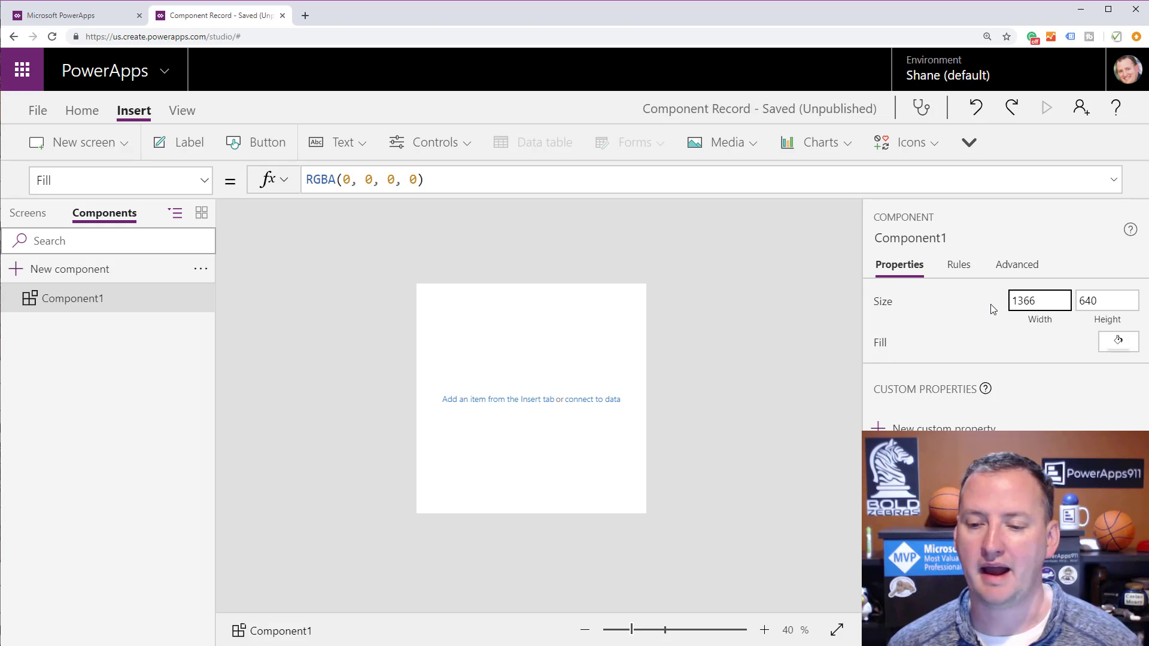
click(992, 309)
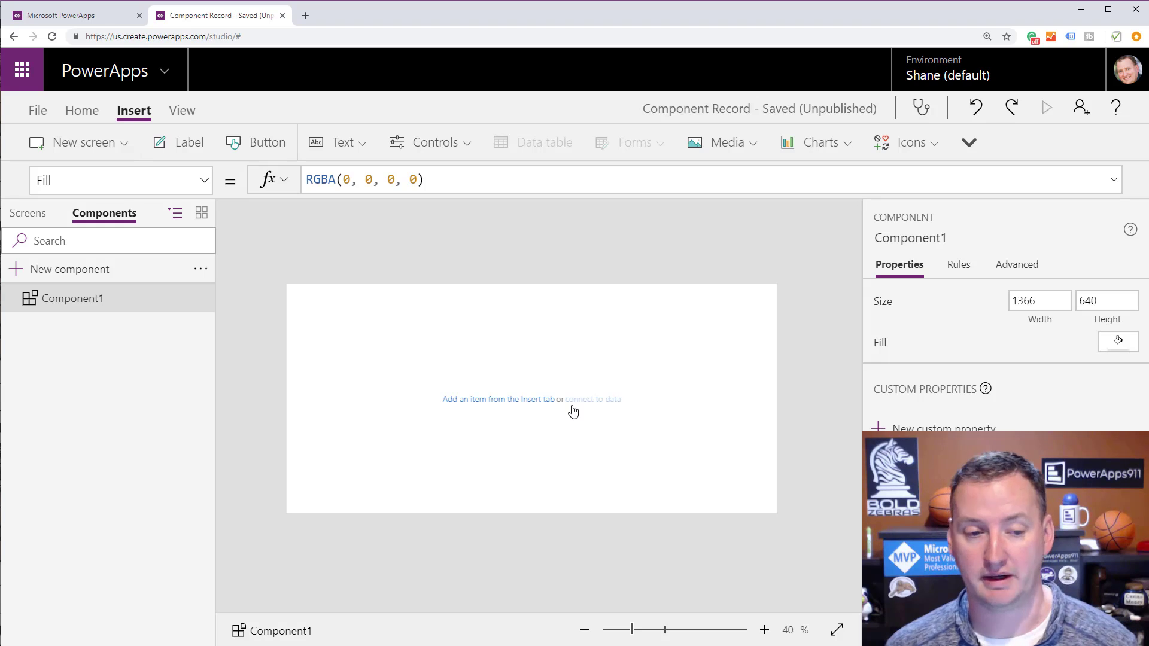
- Copy only the six header bar controls on WelcomeScreen, leaving out the welcome label and the two buttons
click(23, 218)
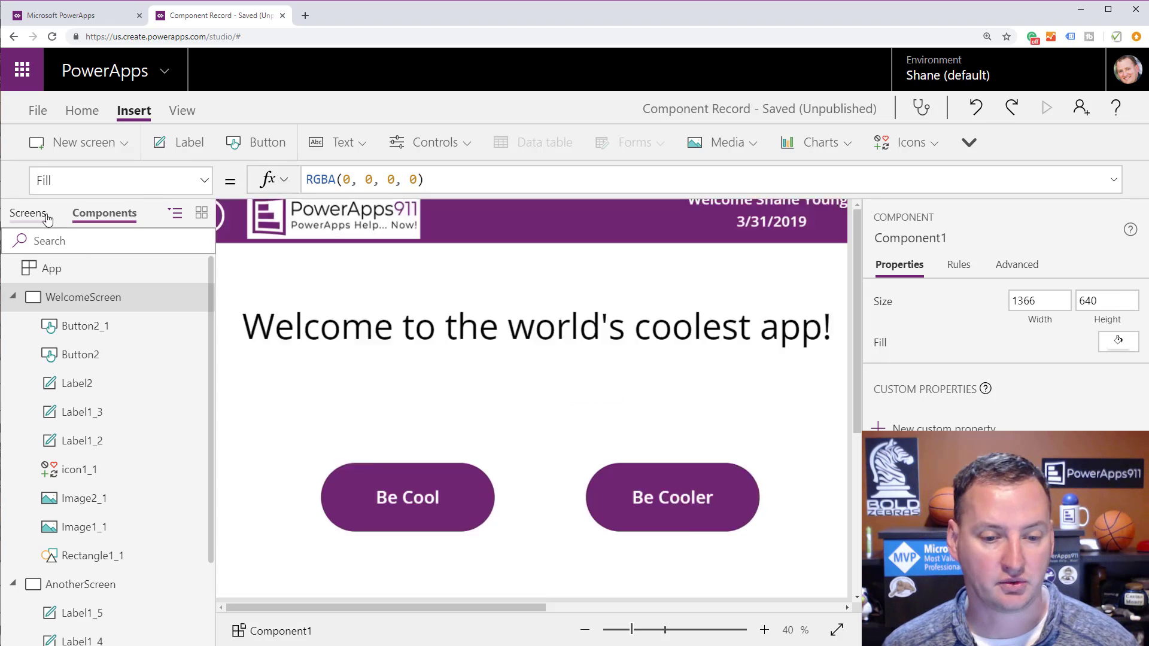
click(322, 284)
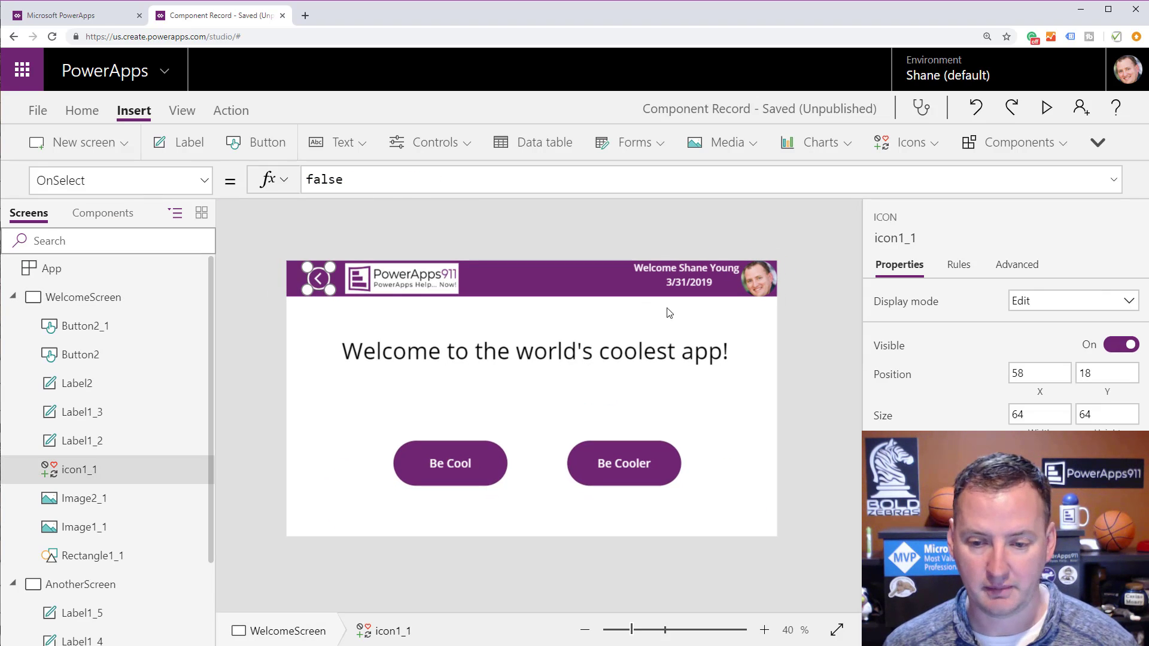
click(780, 315)
drag(773, 319, 253, 251)
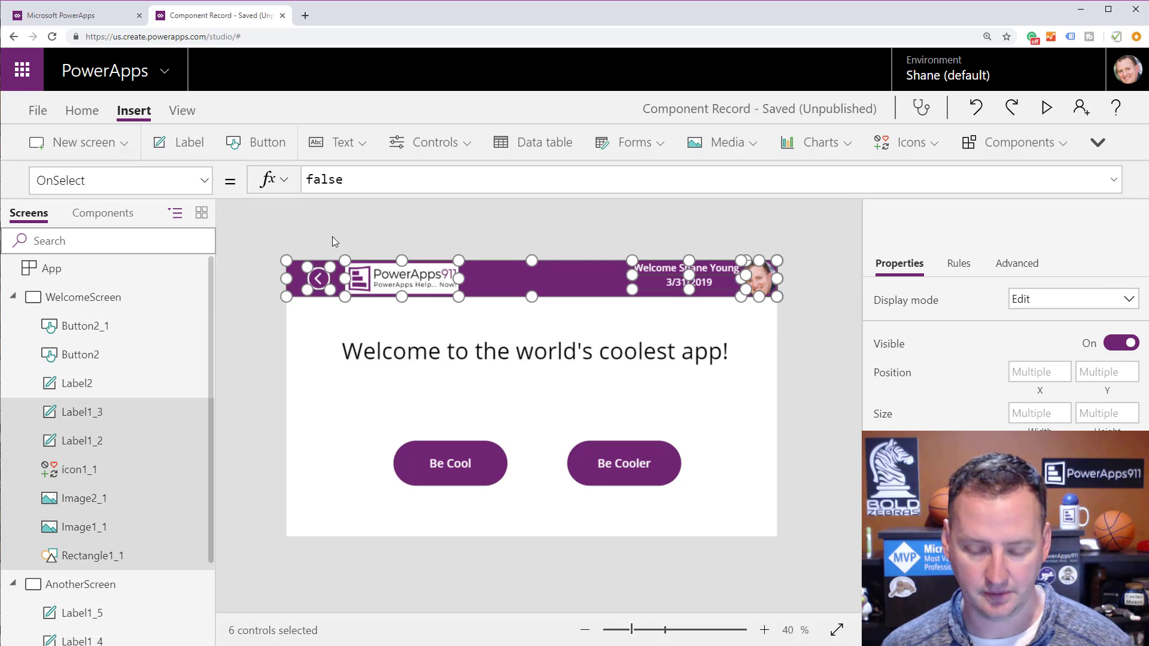
key(ctrl+a)
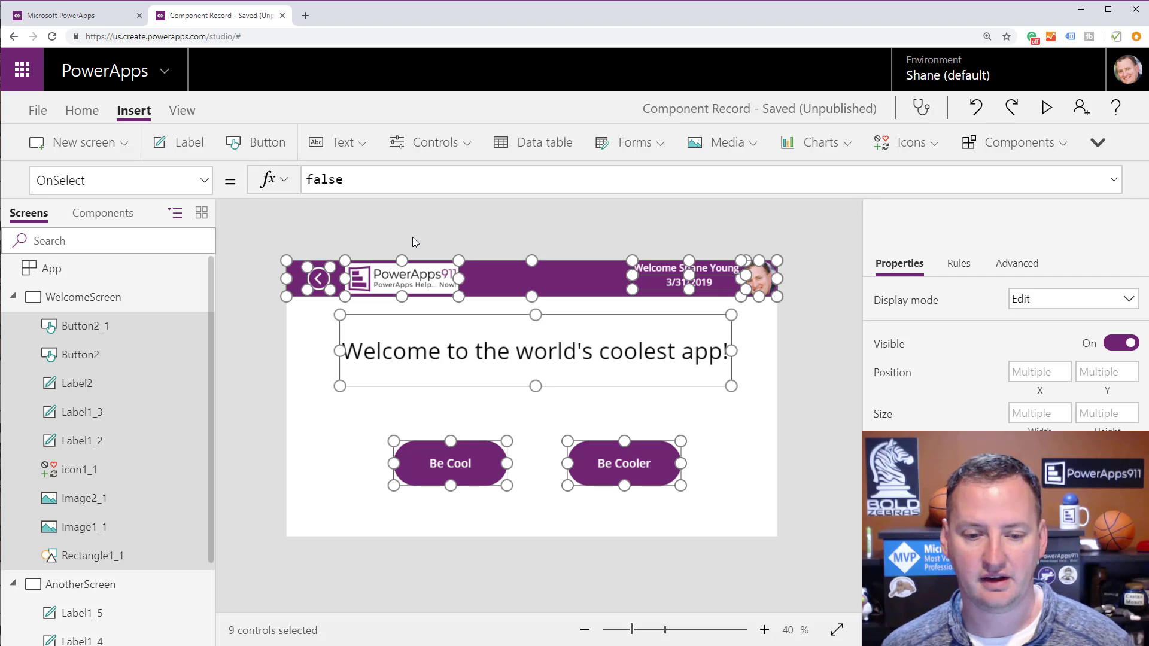
ctrl+click(501, 377)
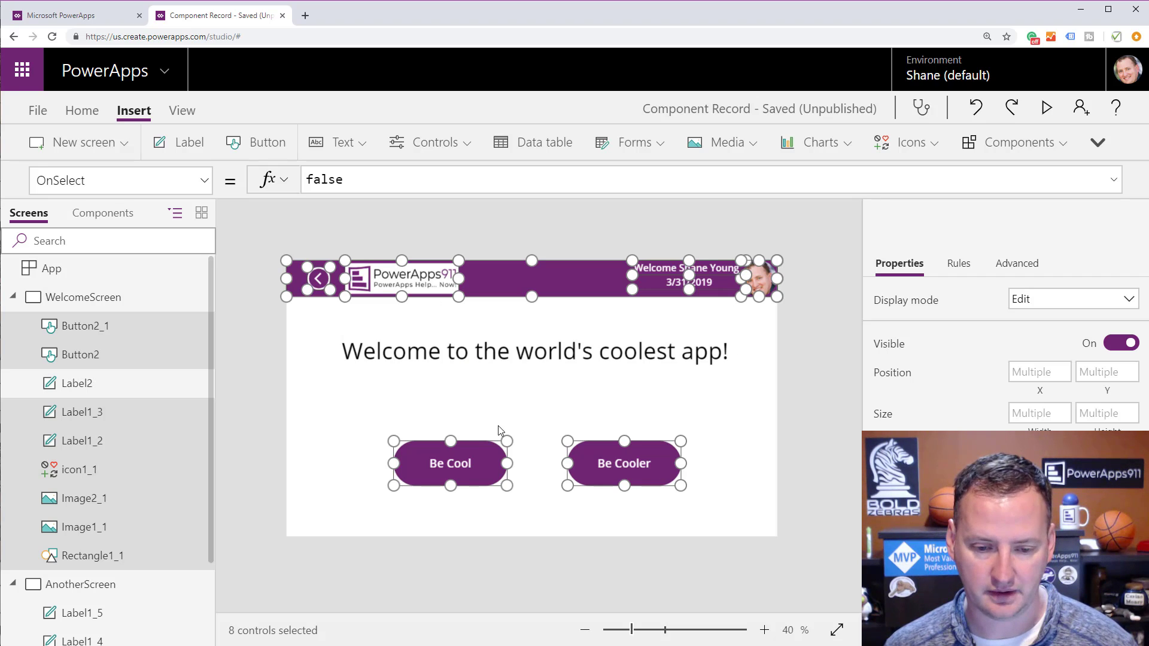
ctrl+click(476, 470)
ctrl+click(583, 463)
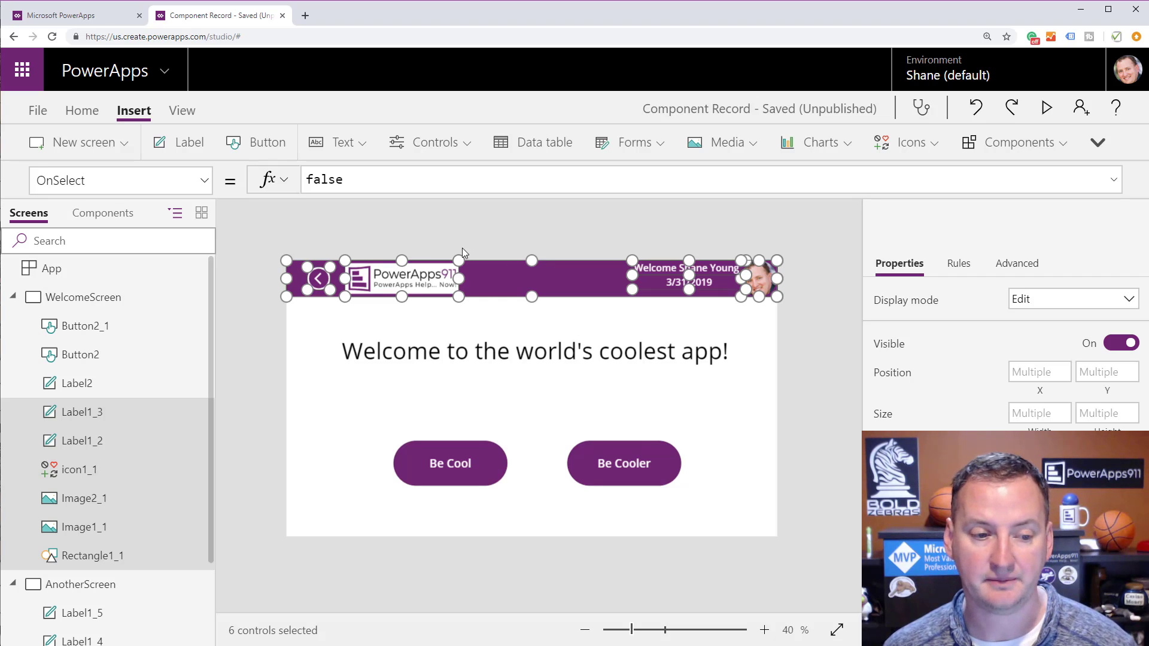
- Paste the header controls into the new component and align them with its top edge
click(97, 214)
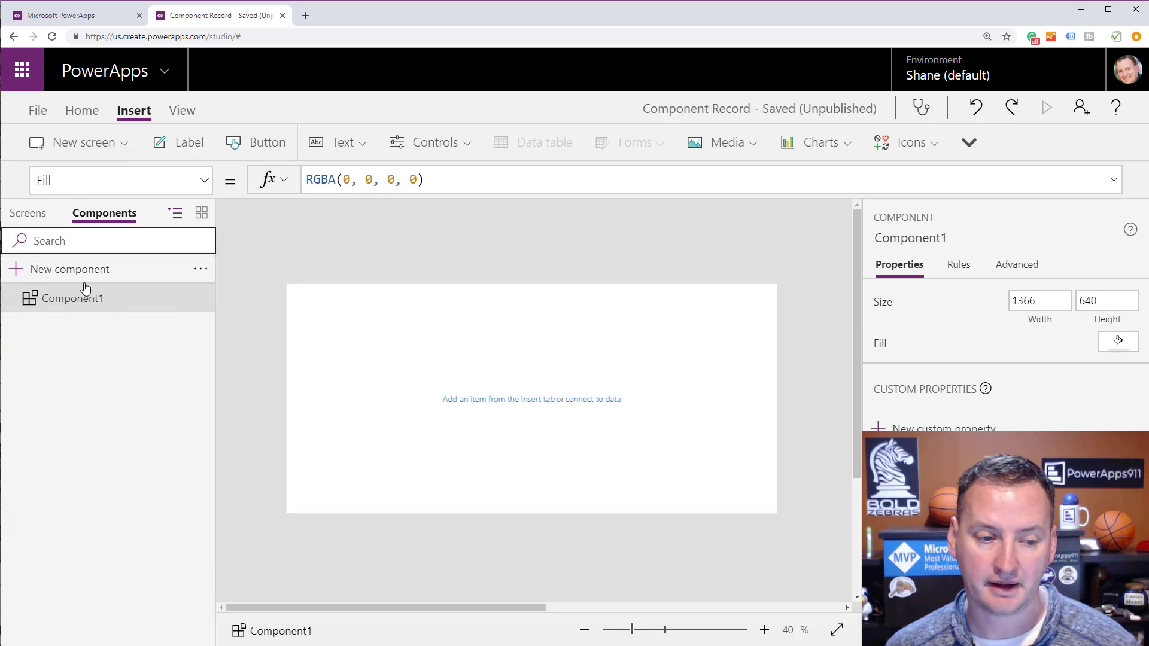
key(ctrl+v)
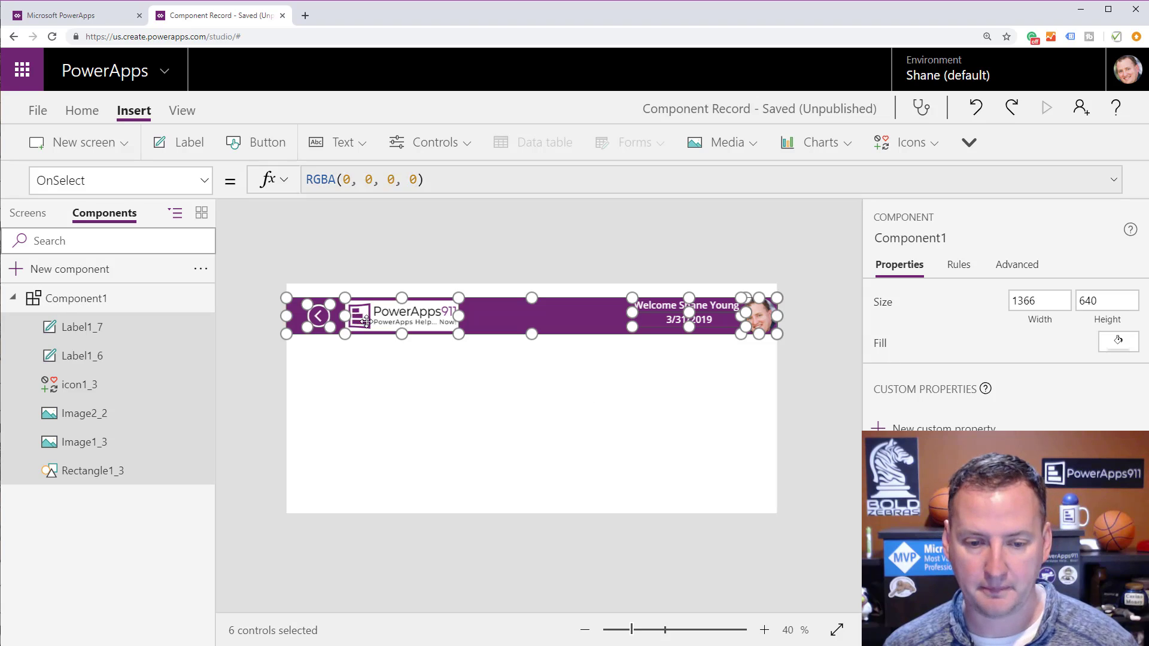
drag(480, 320, 478, 284)
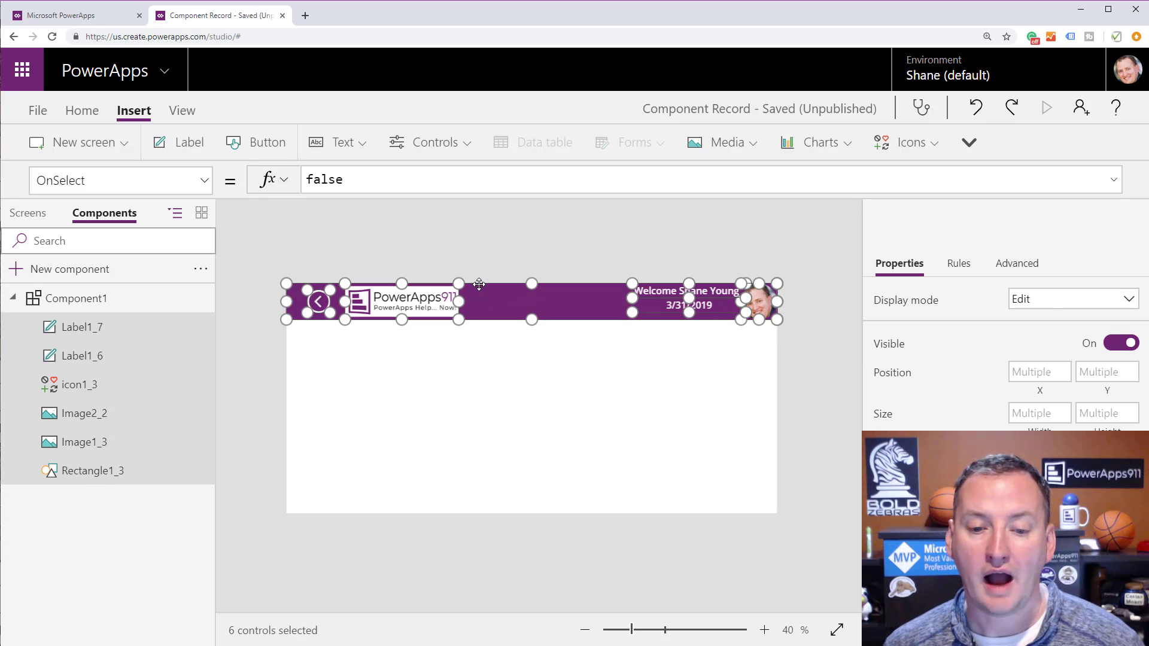
click(486, 347)
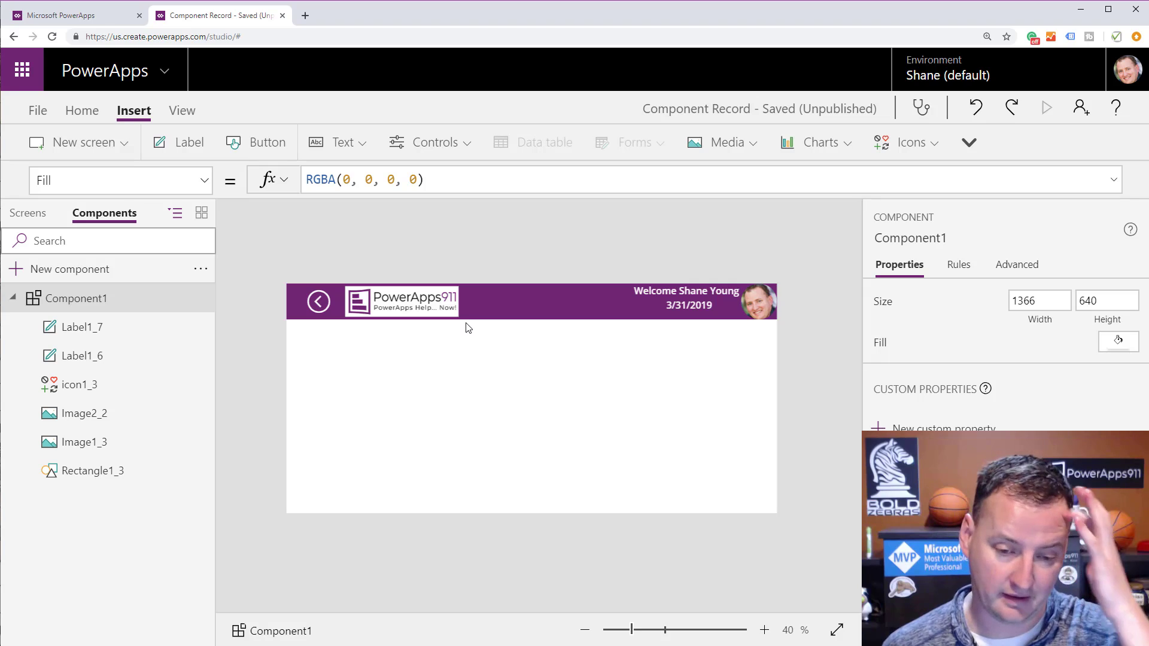
- Set the component's height to 100 to match the header rectangle
click(541, 301)
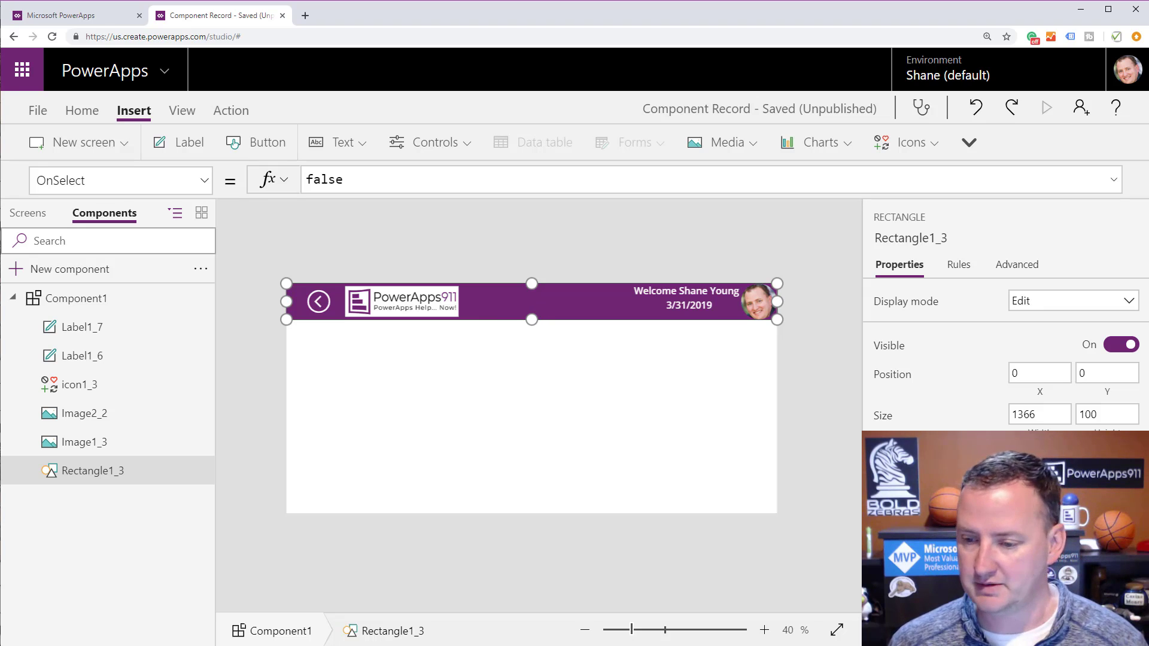
click(95, 300)
click(1117, 301)
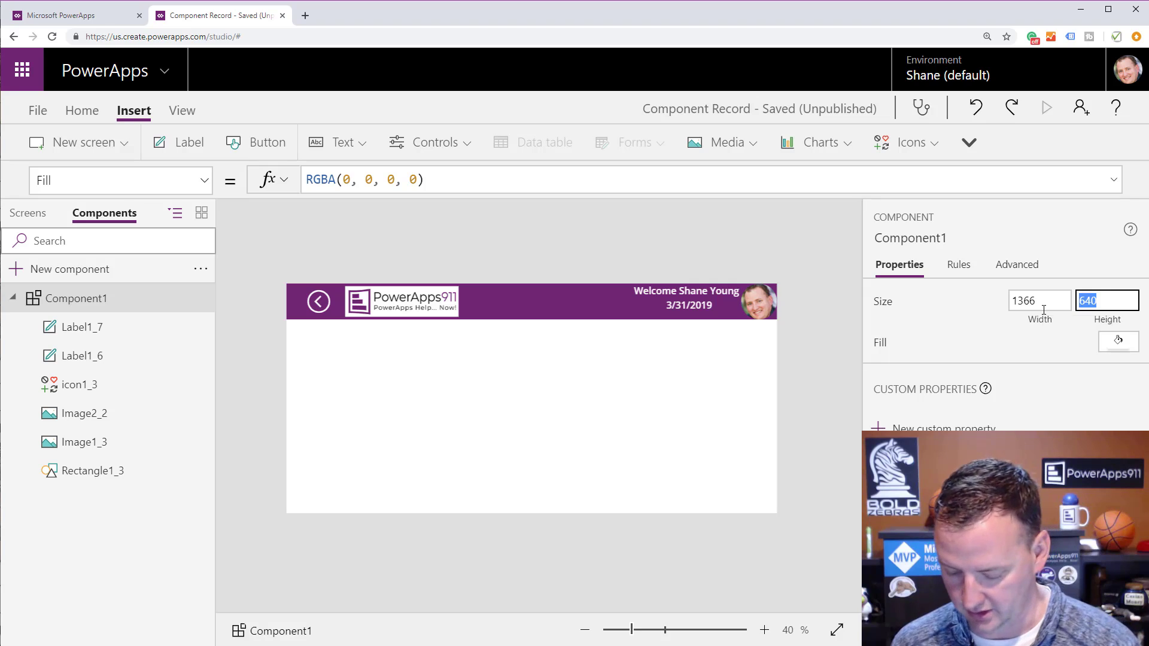
text(100)
click(960, 320)
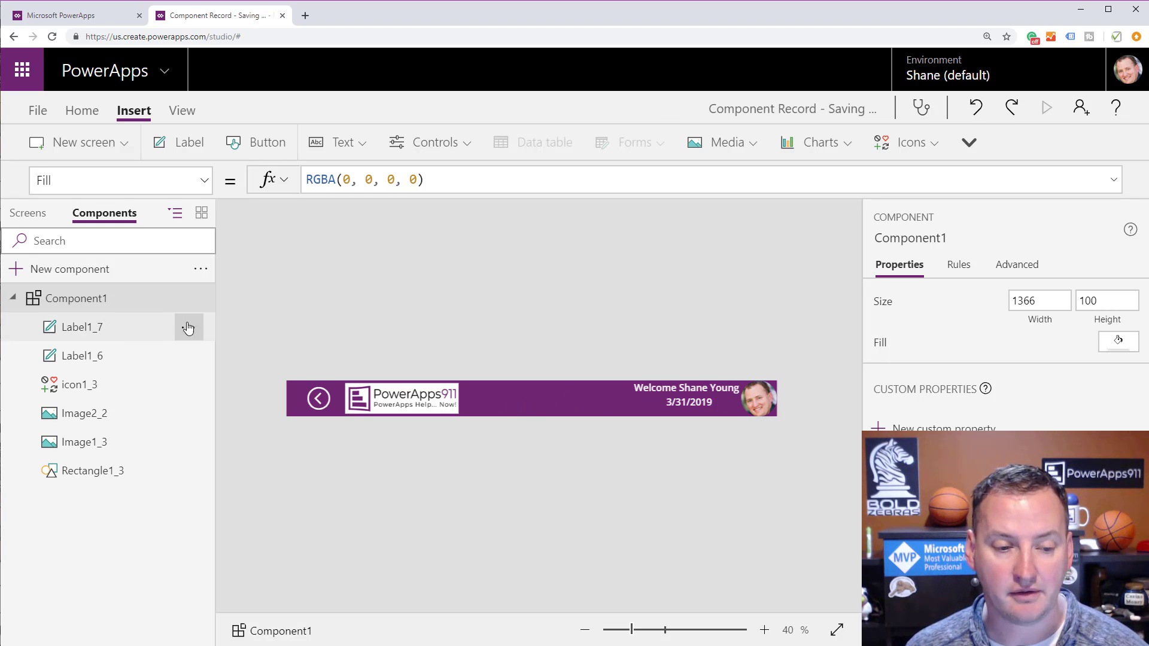
- Rename the component as Header
double_click(94, 300)
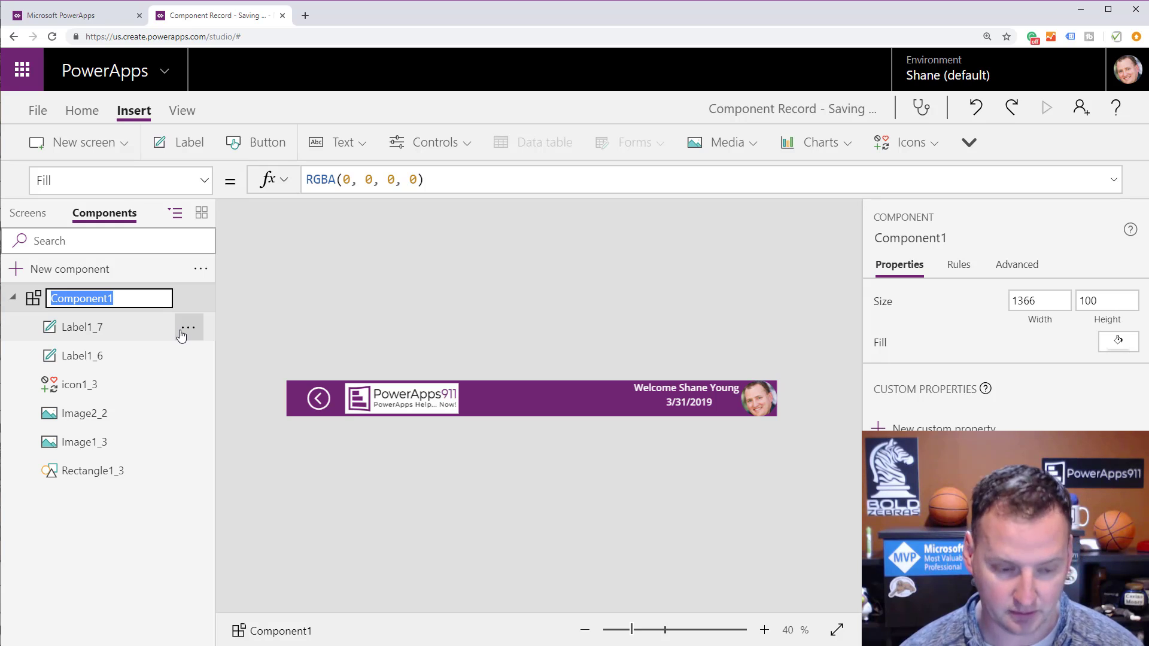
text(Header)
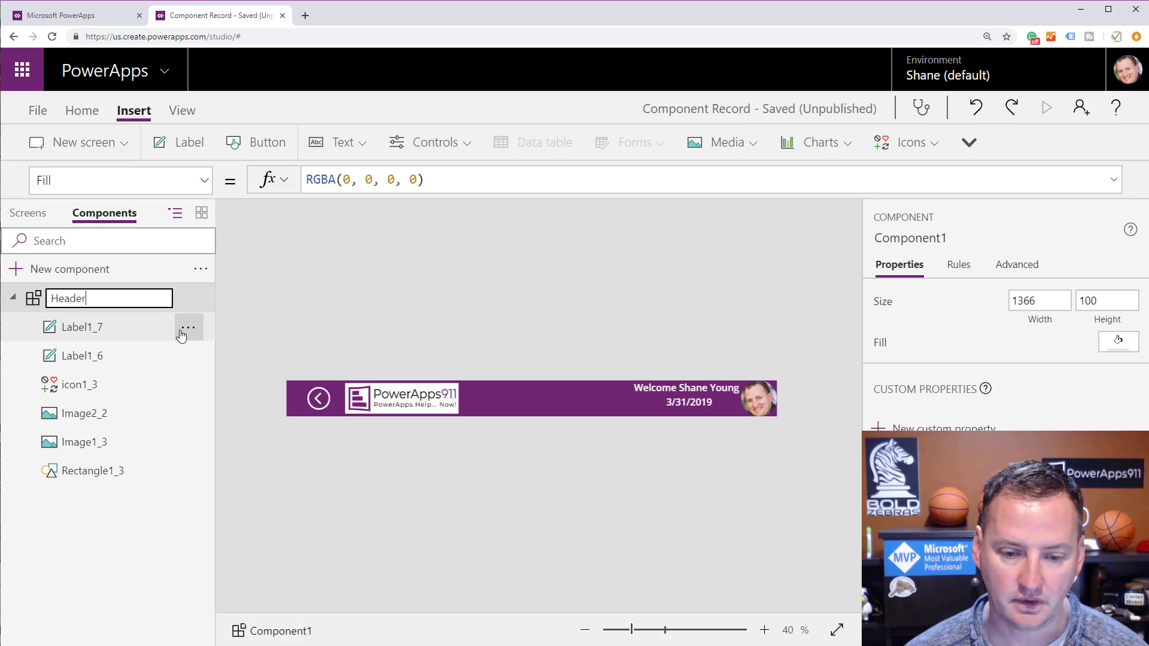
click(513, 328)
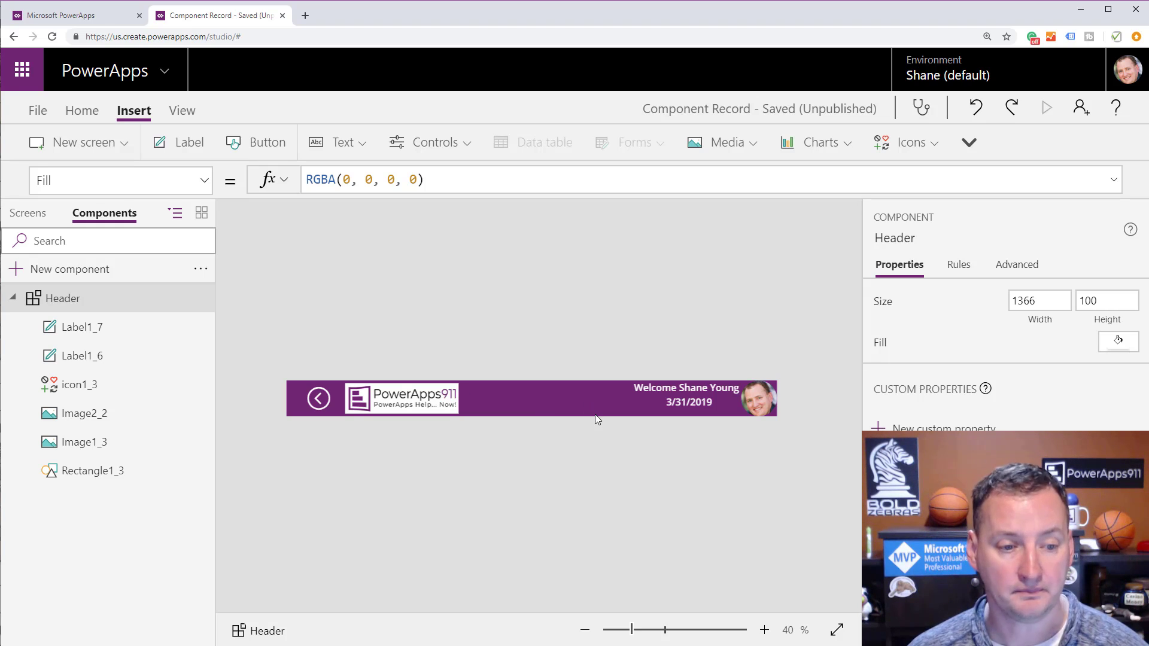
- Replace the six separate header controls on WelcomeScreen with an instance of the Header component
click(33, 214)
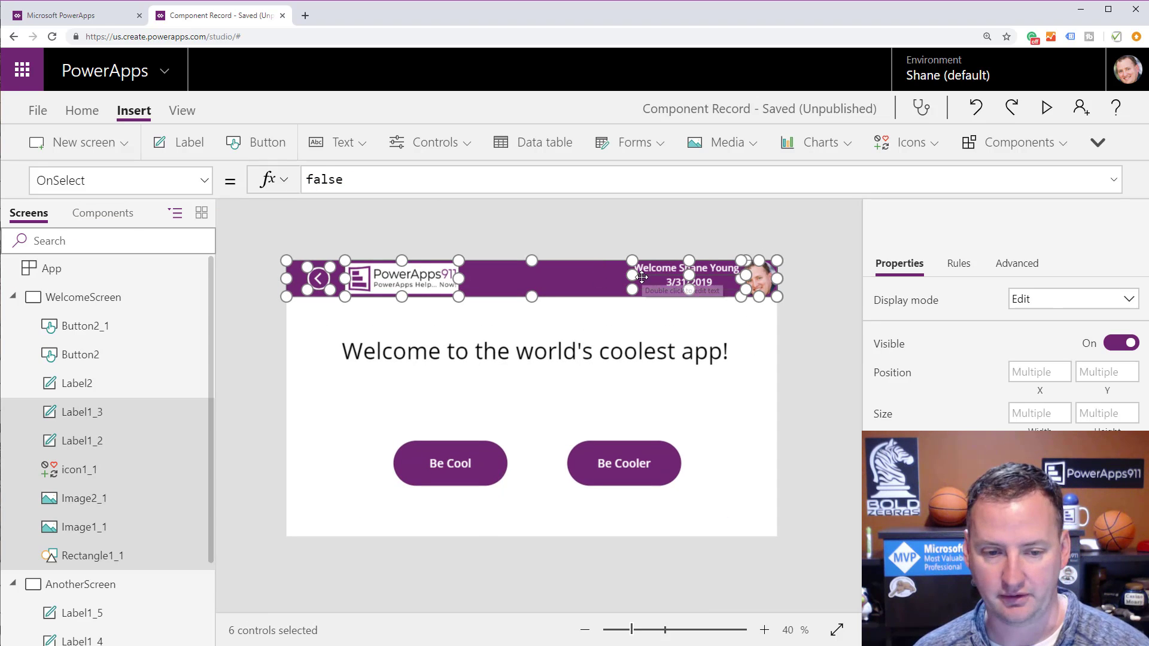
key(Delete)
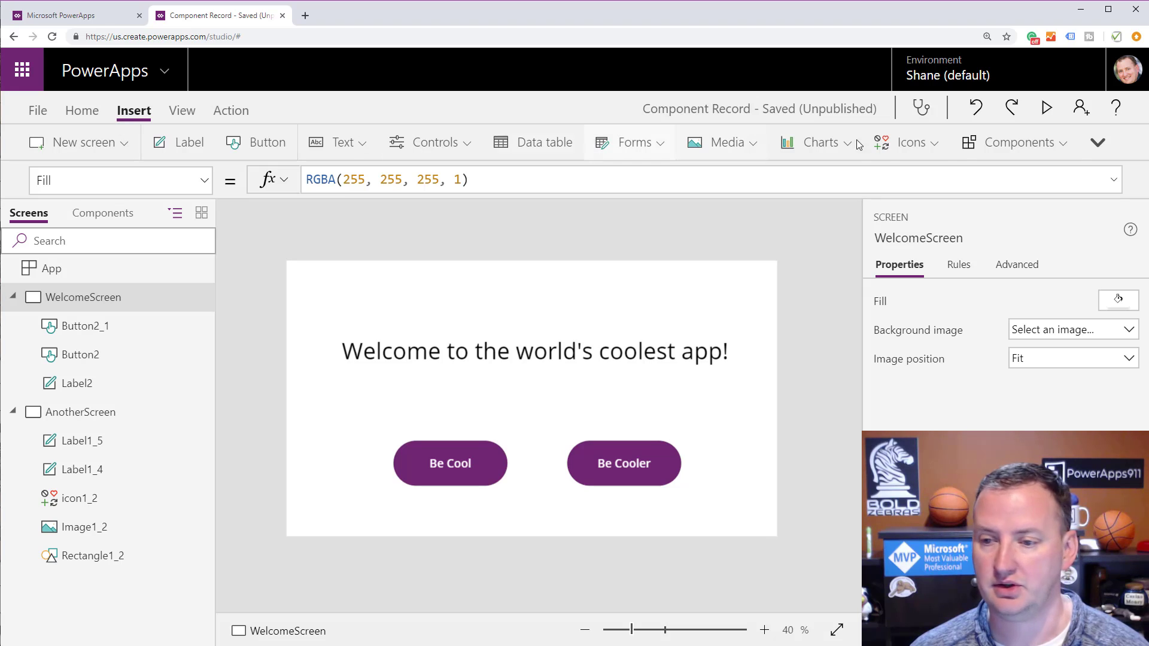
click(1006, 143)
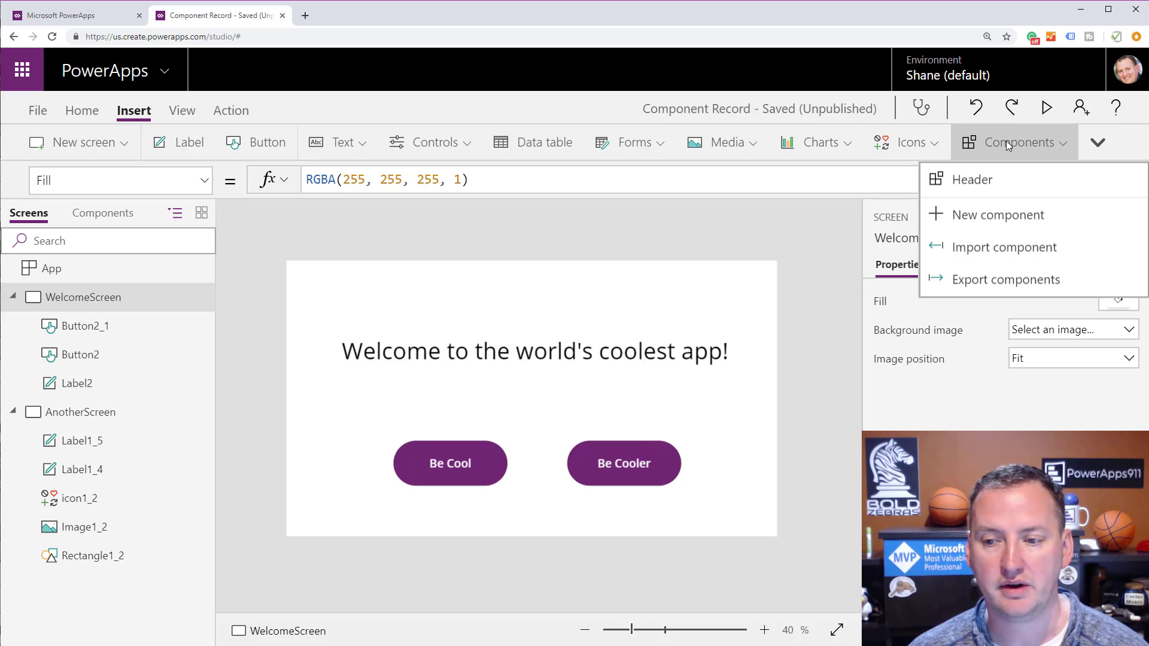
click(974, 177)
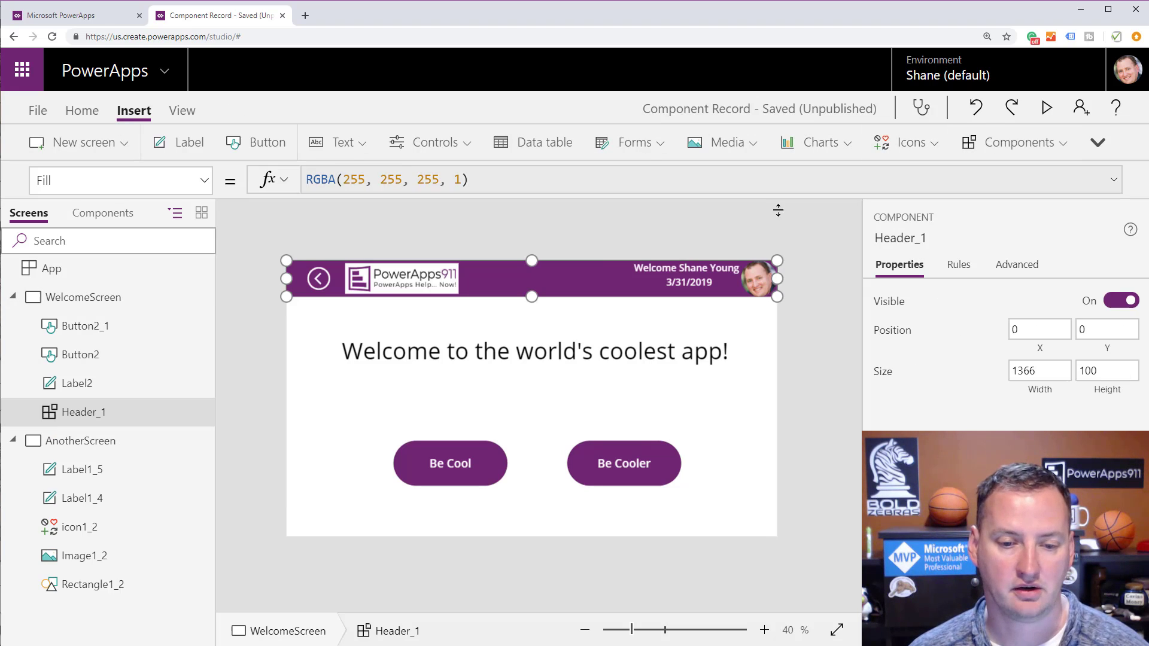
- Try to select and move individual elements inside the Header instance on WelcomeScreen
click(529, 327)
click(529, 298)
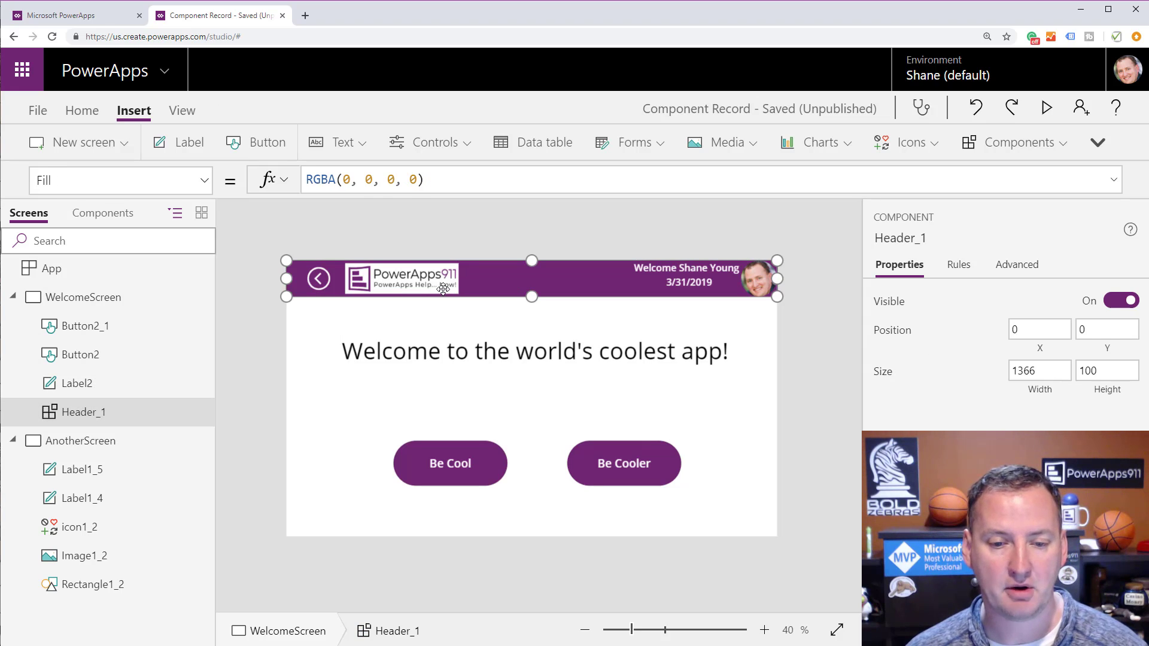
click(682, 323)
click(708, 275)
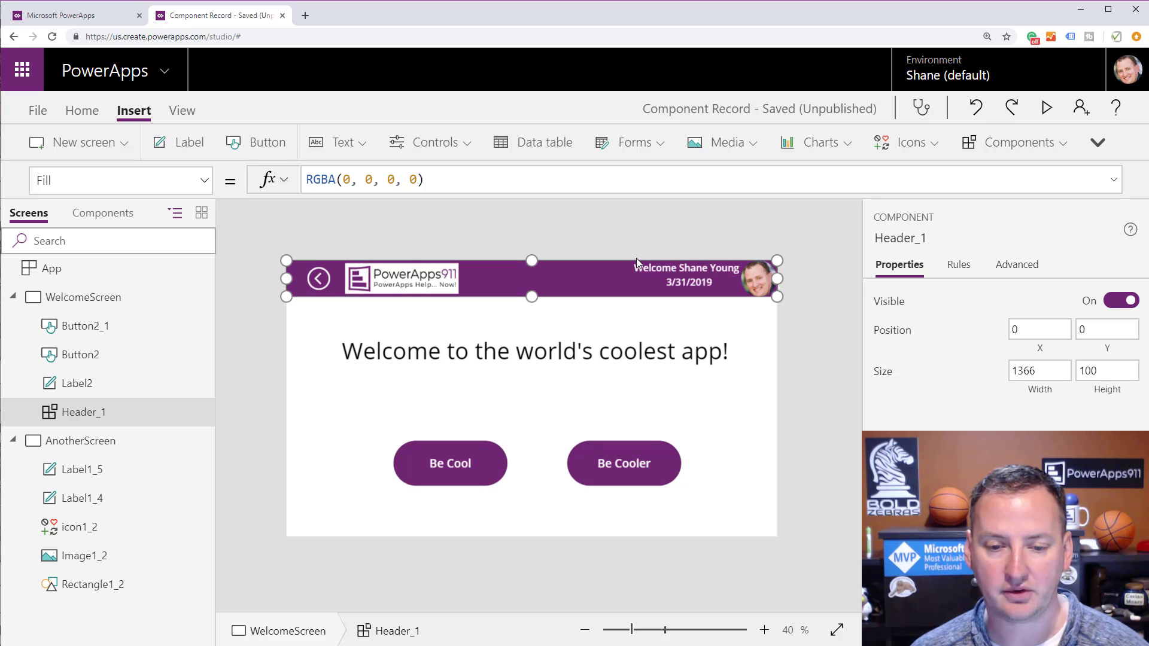
drag(586, 282, 587, 257)
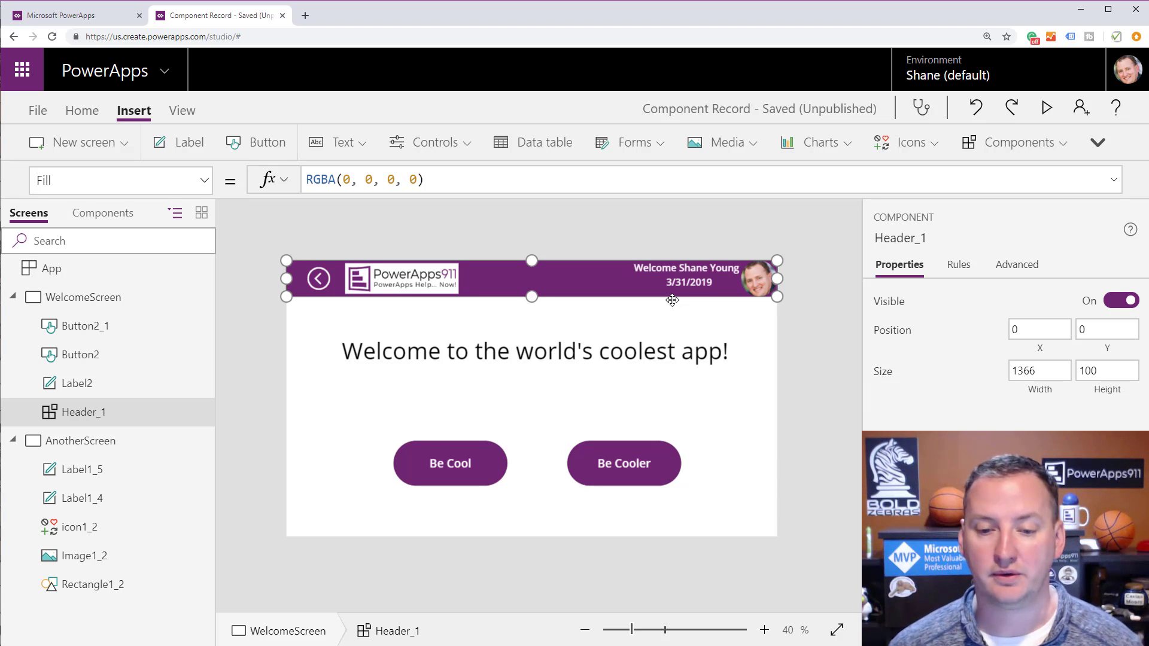
click(670, 321)
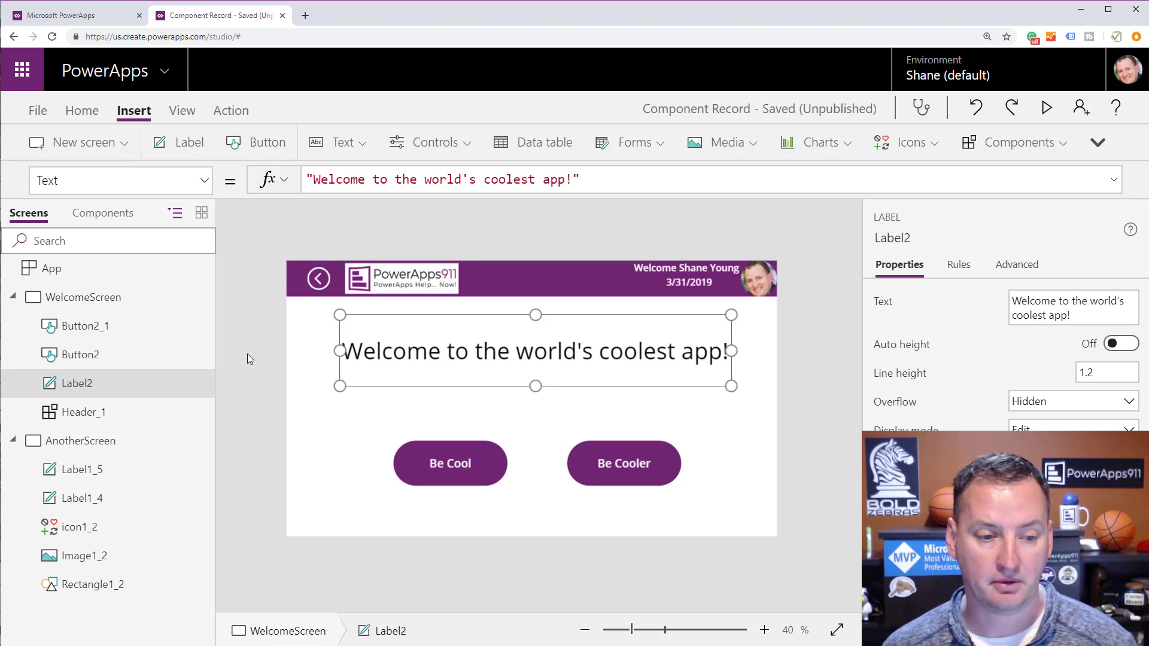
- In the Header component, clear the profile picture's Image formula and load the Clay image file from the Desktop instead
click(119, 216)
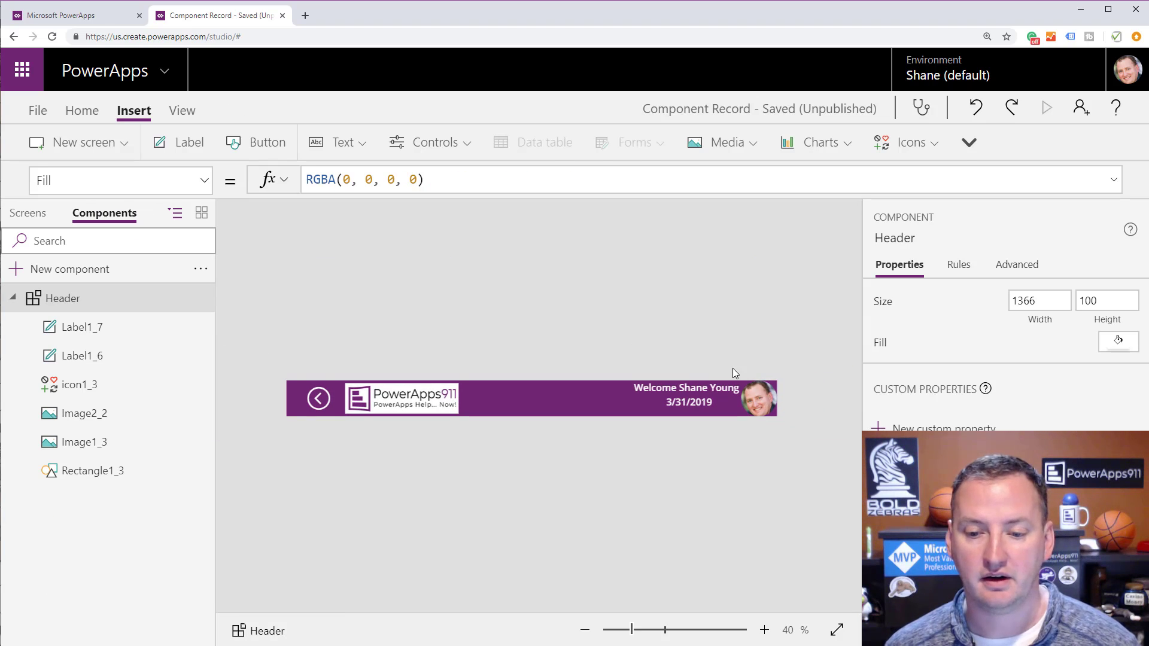
click(755, 404)
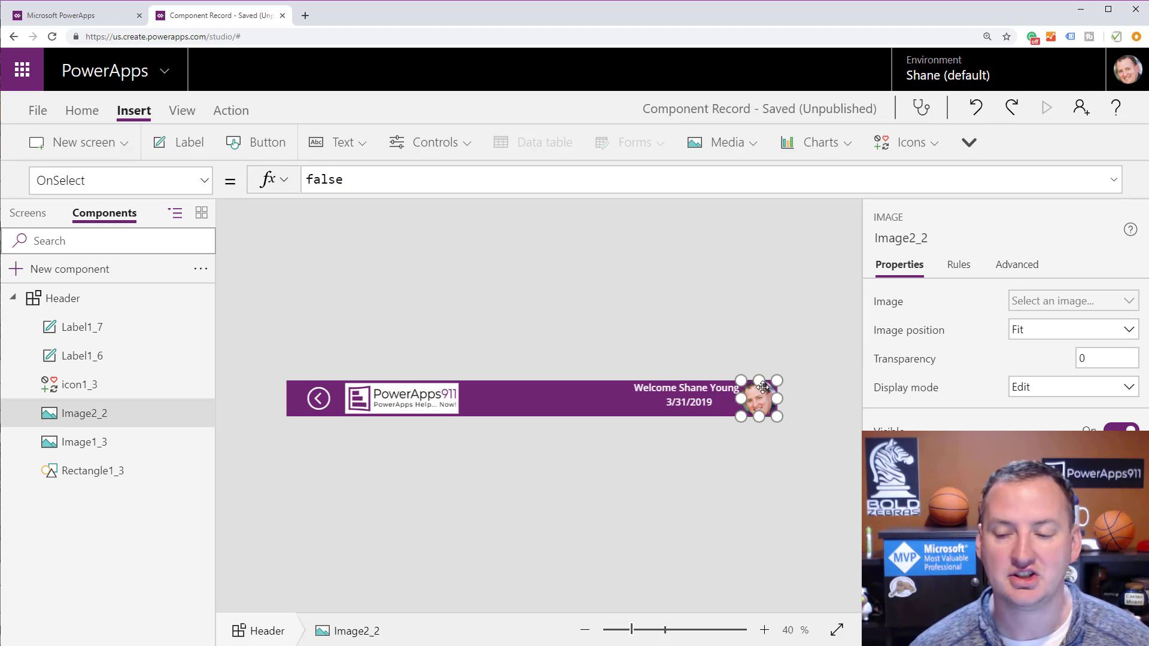
click(206, 181)
click(153, 264)
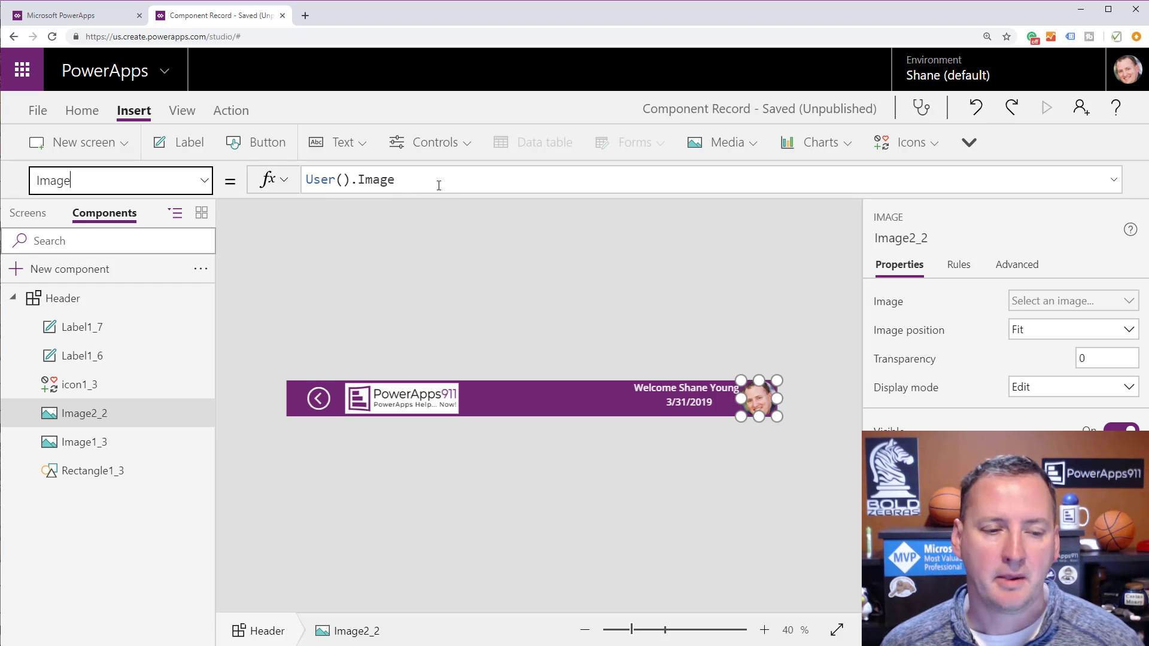
click(441, 179)
key(ctrl+a)
key(Delete)
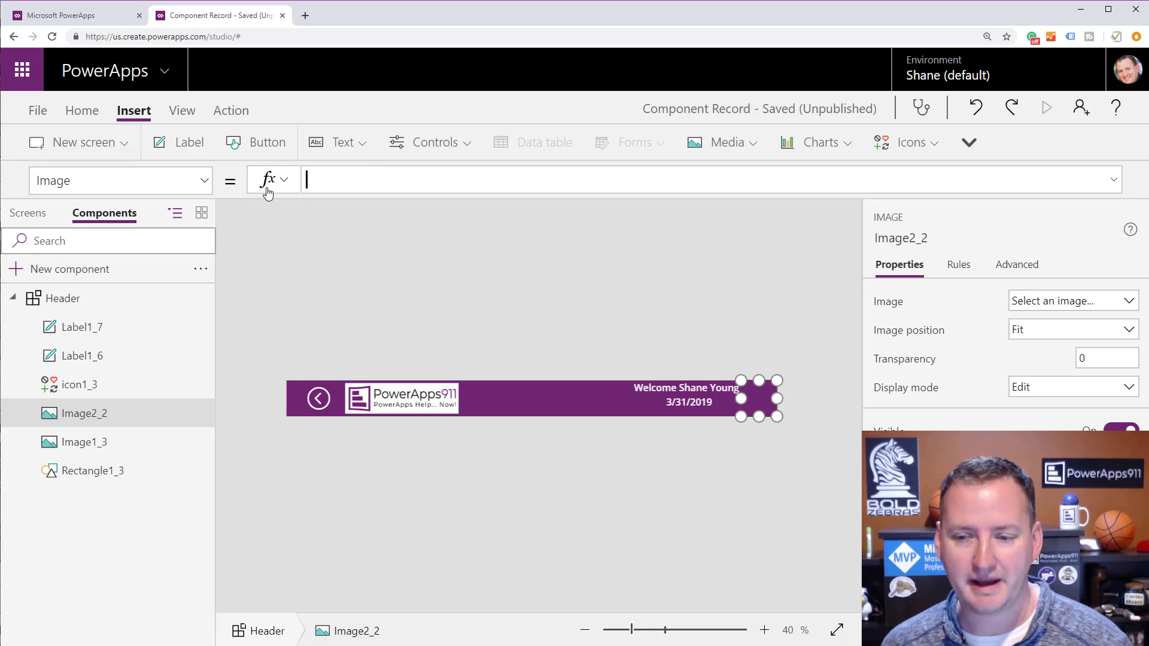
click(1088, 300)
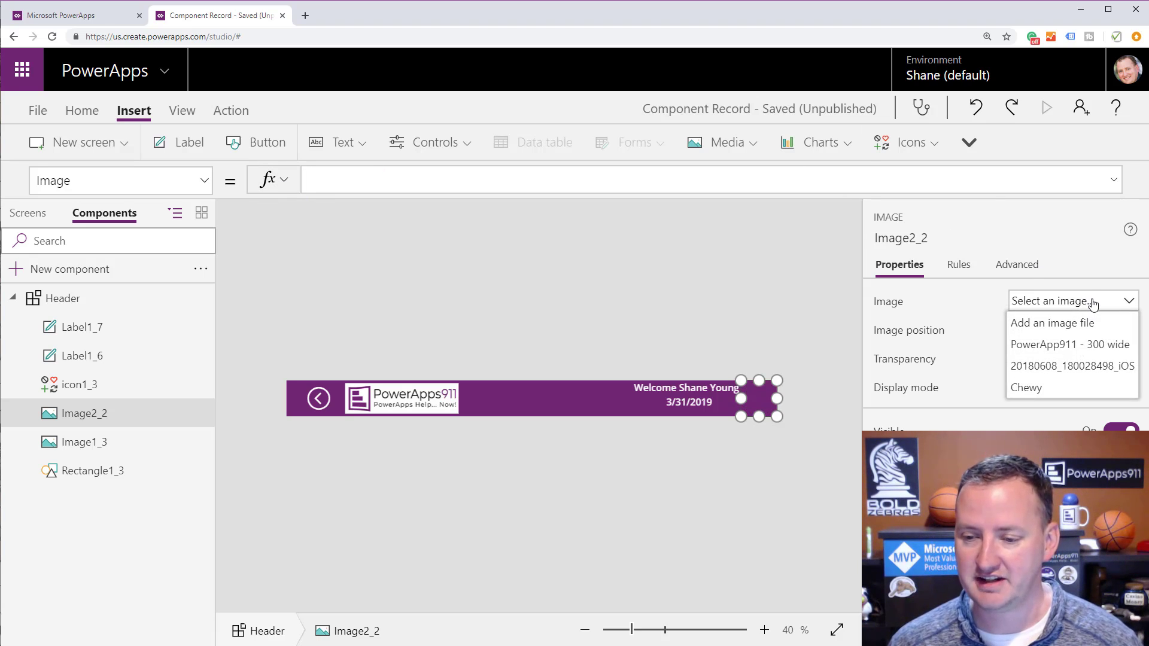
click(1050, 324)
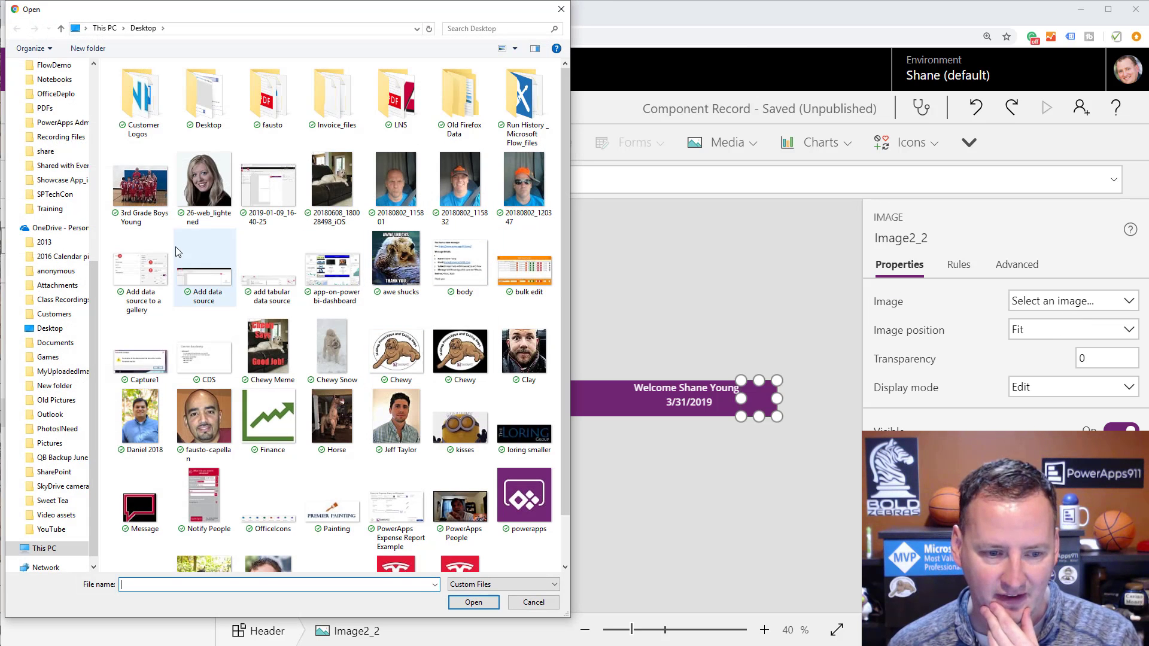
double_click(529, 359)
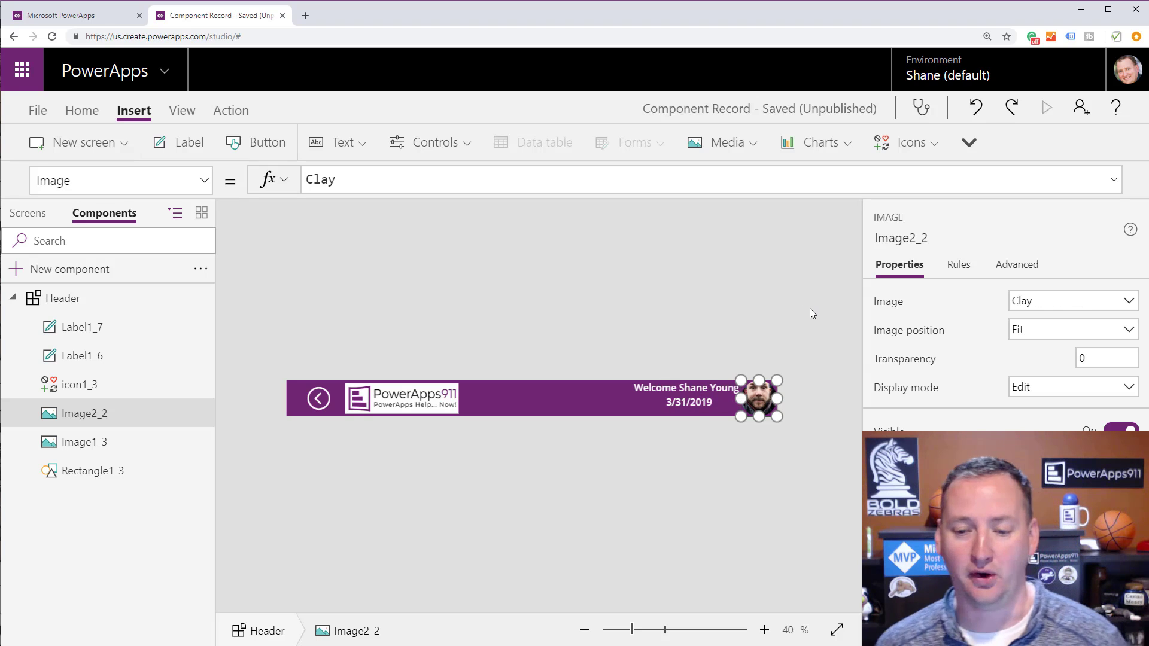
click(811, 310)
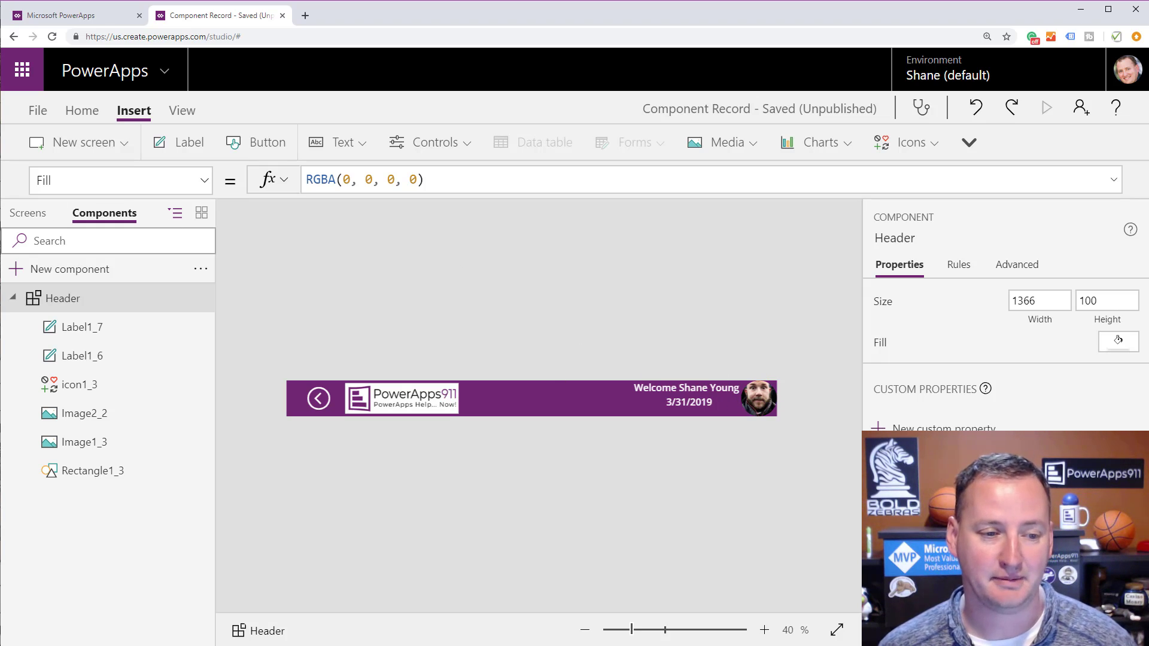
- Check the profile picture in WelcomeScreen's header instance and display AnotherScreen for comparison
click(26, 220)
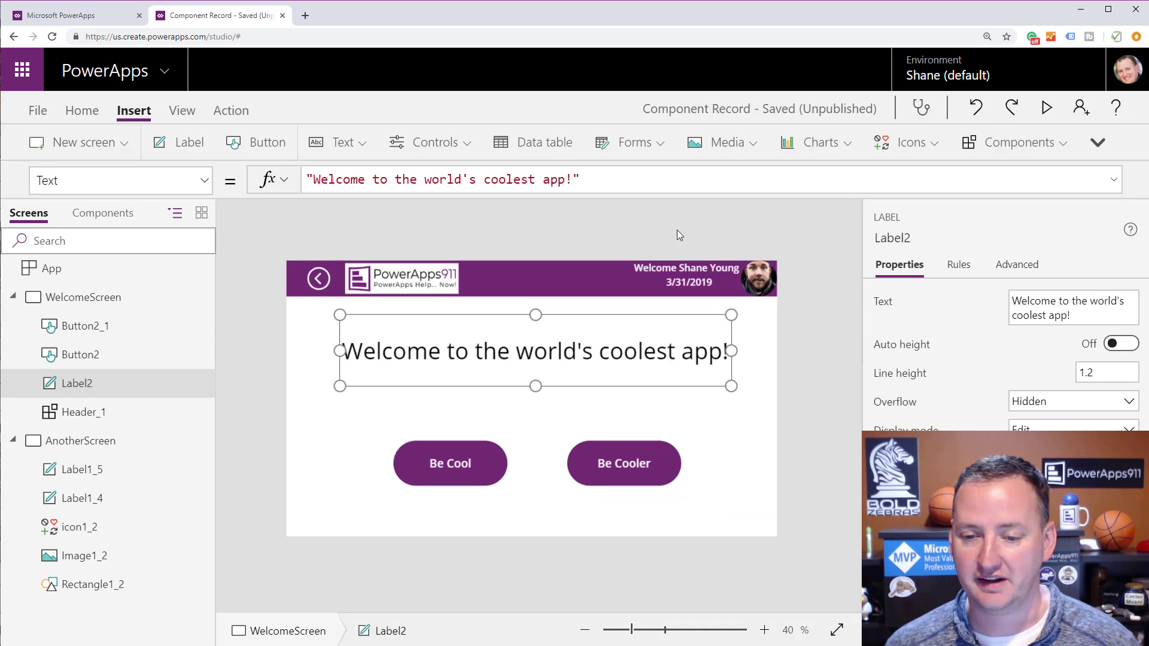
click(758, 288)
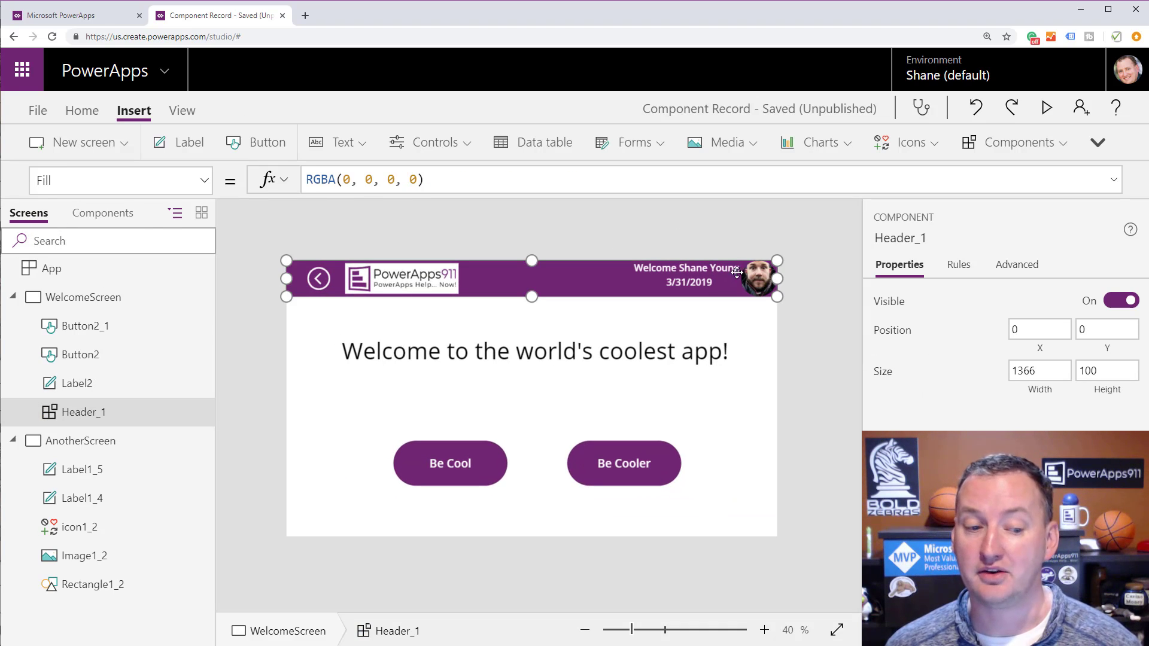
click(123, 450)
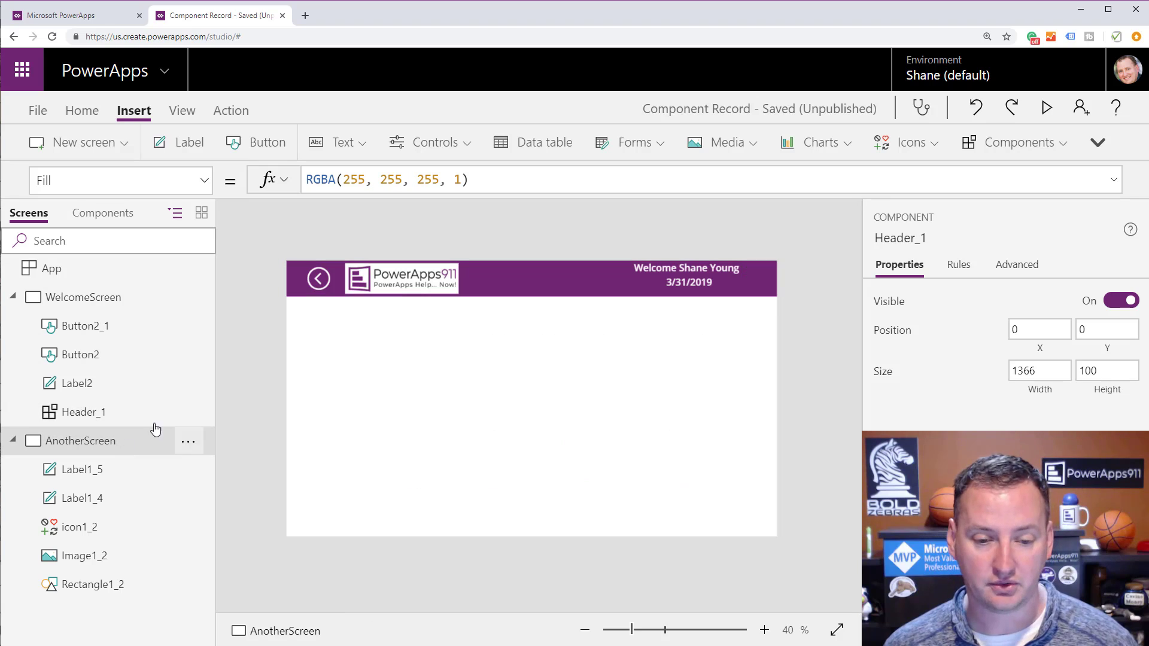
- Replace the five separate header controls on AnotherScreen with an instance of the Header component
key(ctrl+a)
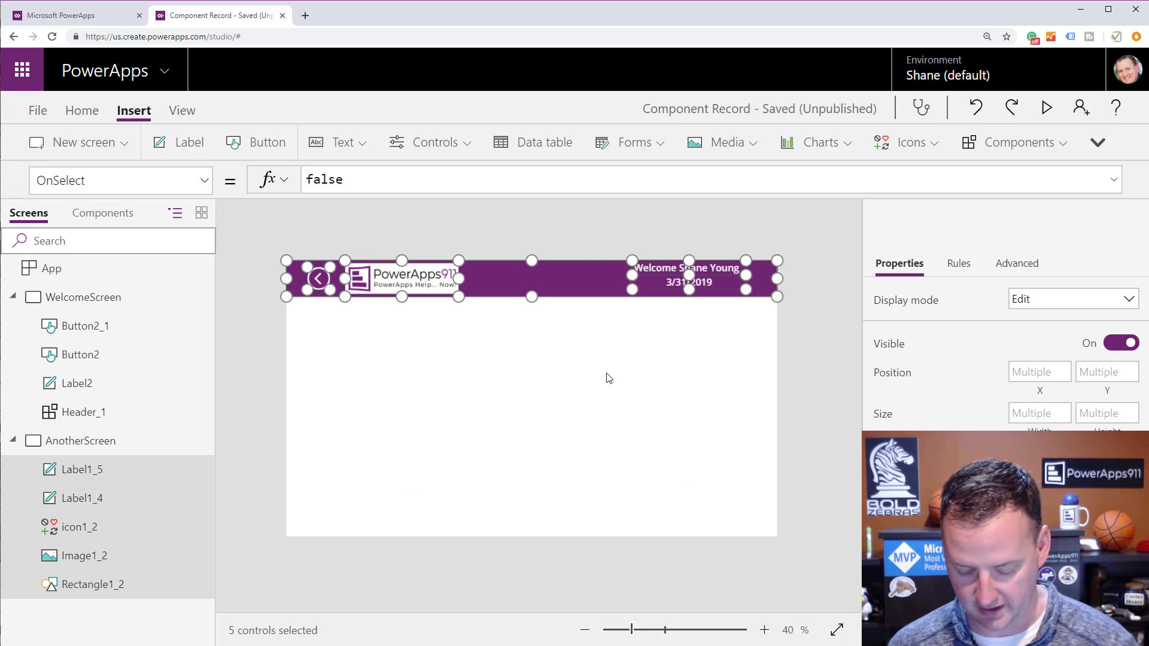
key(Delete)
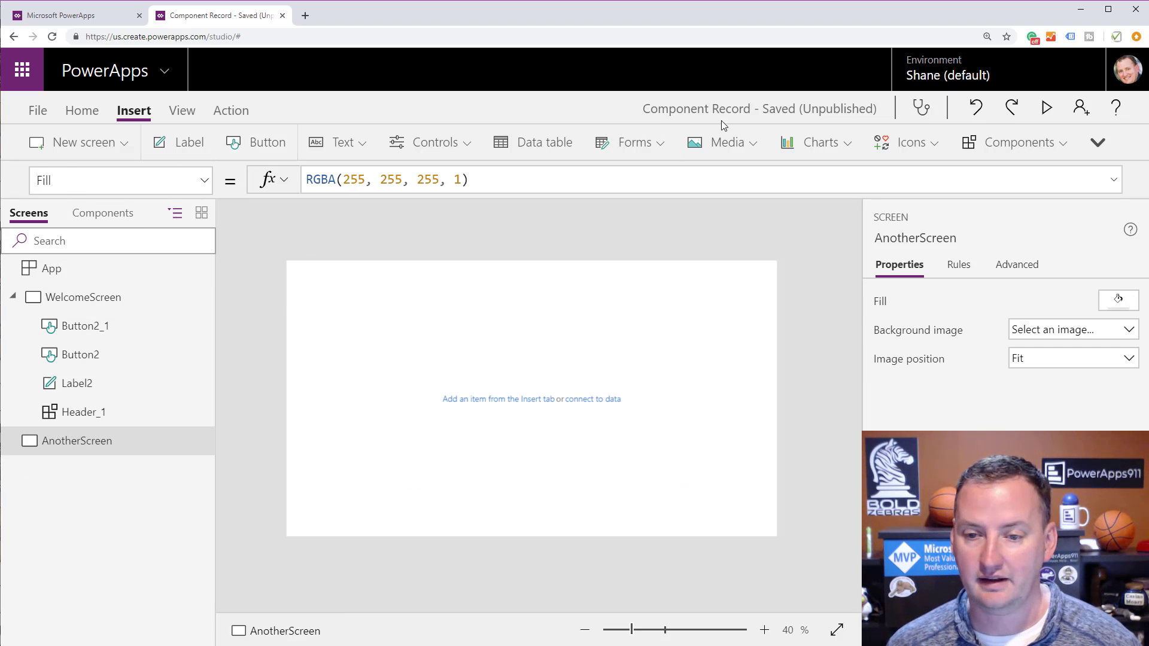
click(964, 143)
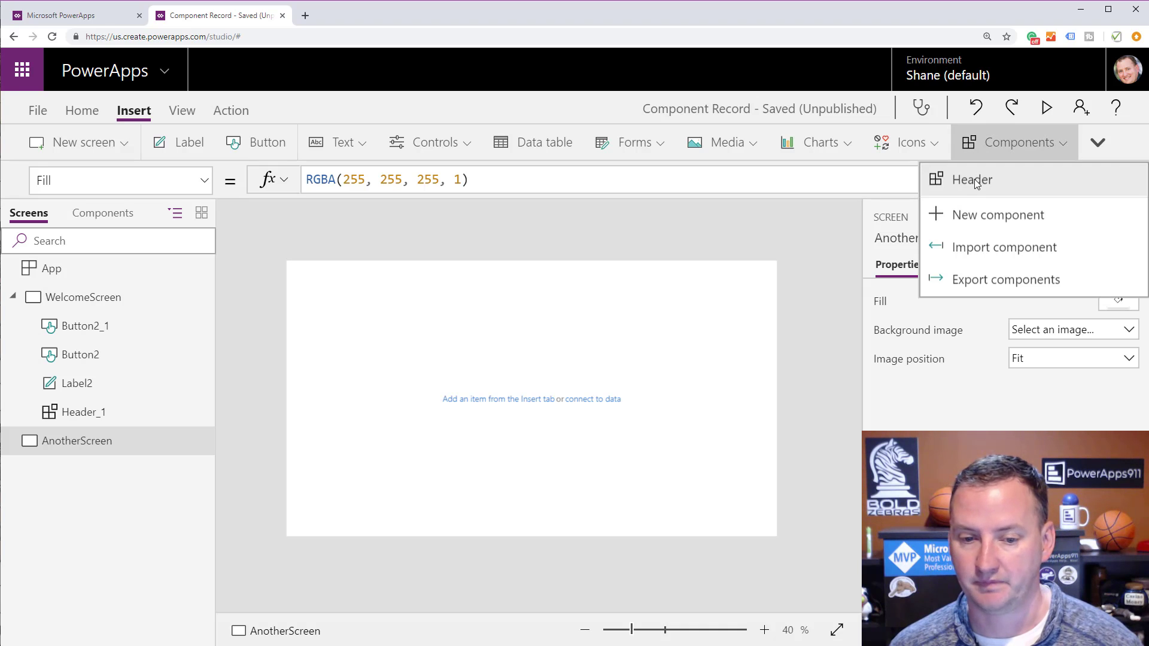
click(974, 178)
click(545, 361)
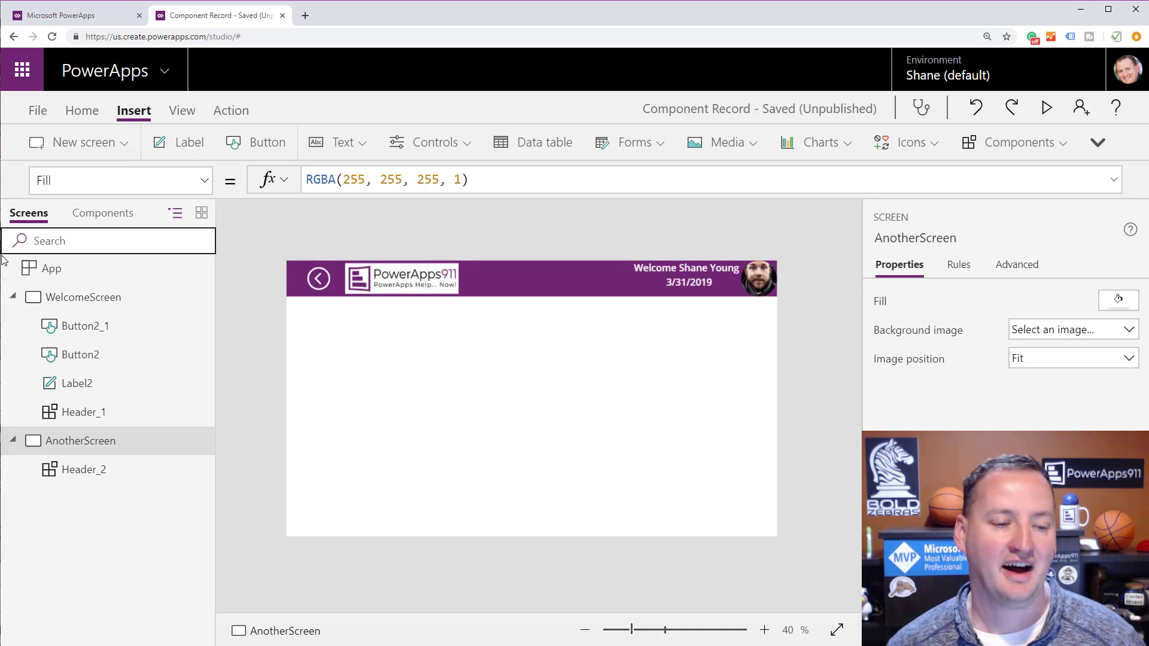
- Compare the Header component's definition with its instances on AnotherScreen and WelcomeScreen
click(114, 218)
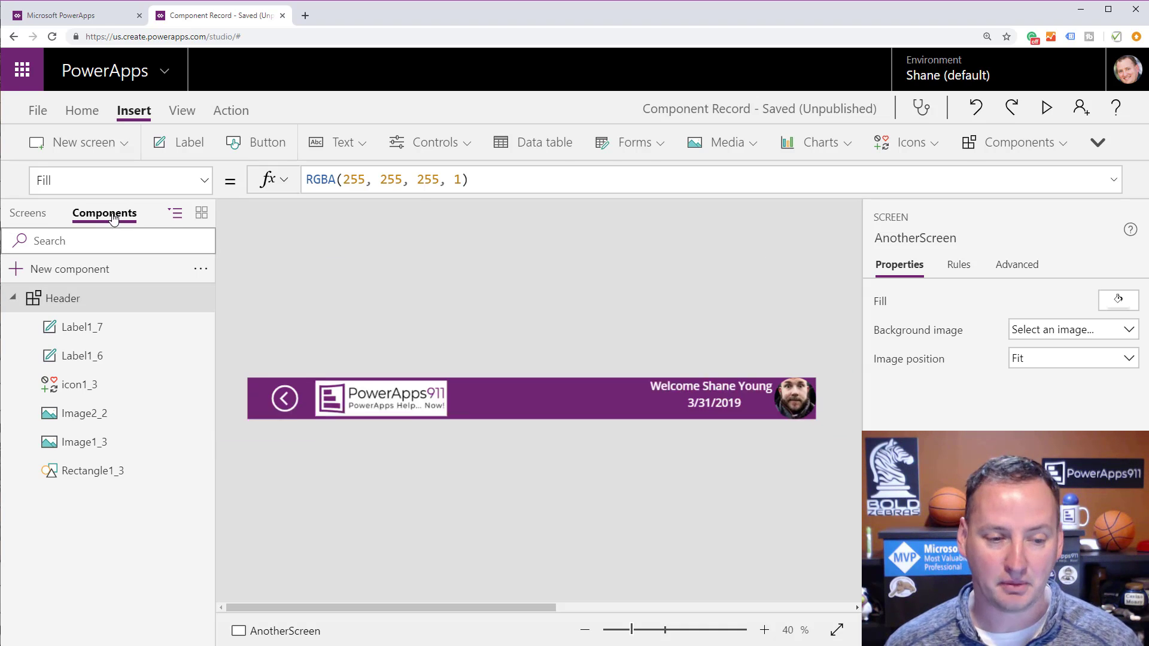
click(525, 410)
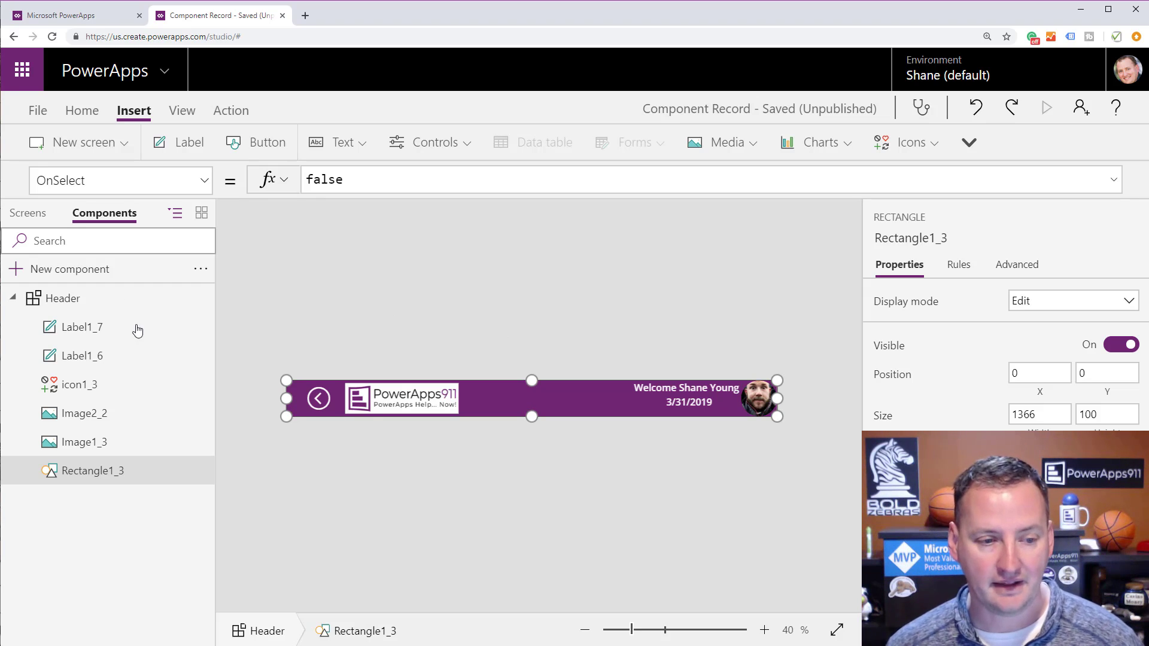
click(37, 215)
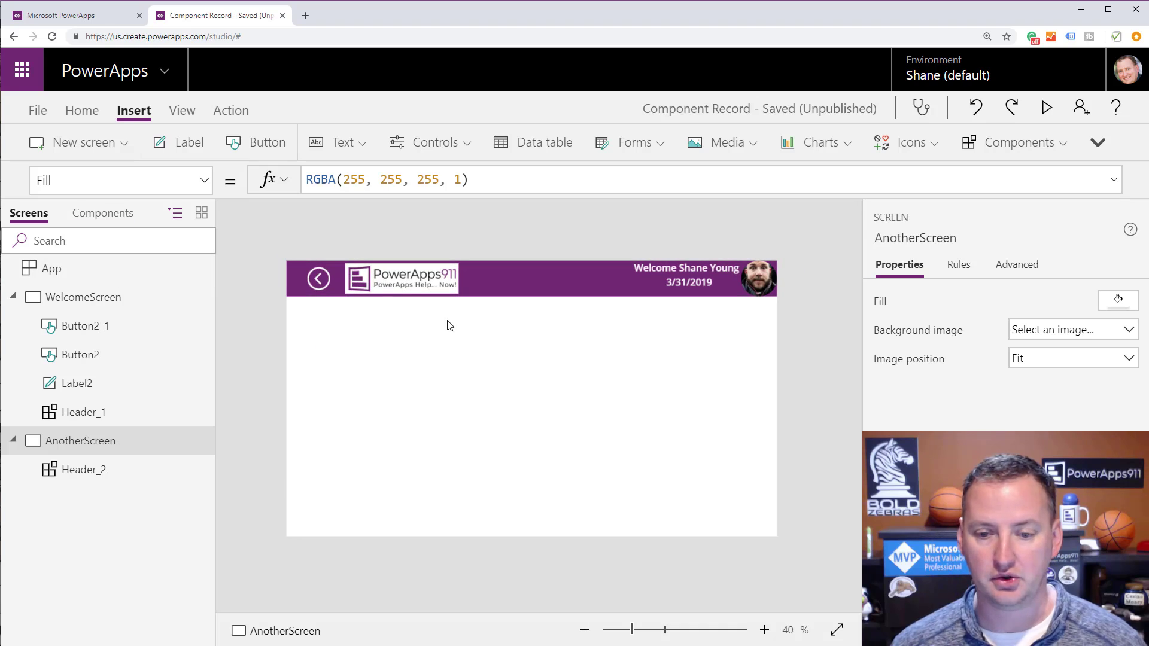
click(130, 299)
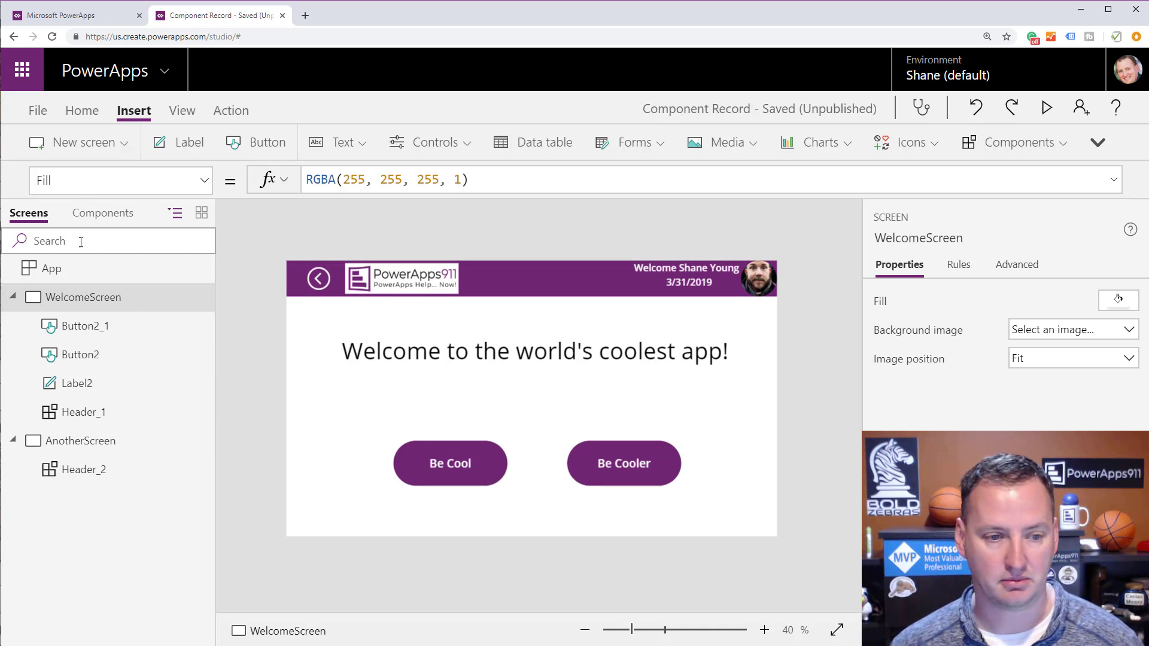
- Add a new blank screen and place an instance of the Header component on it
click(98, 144)
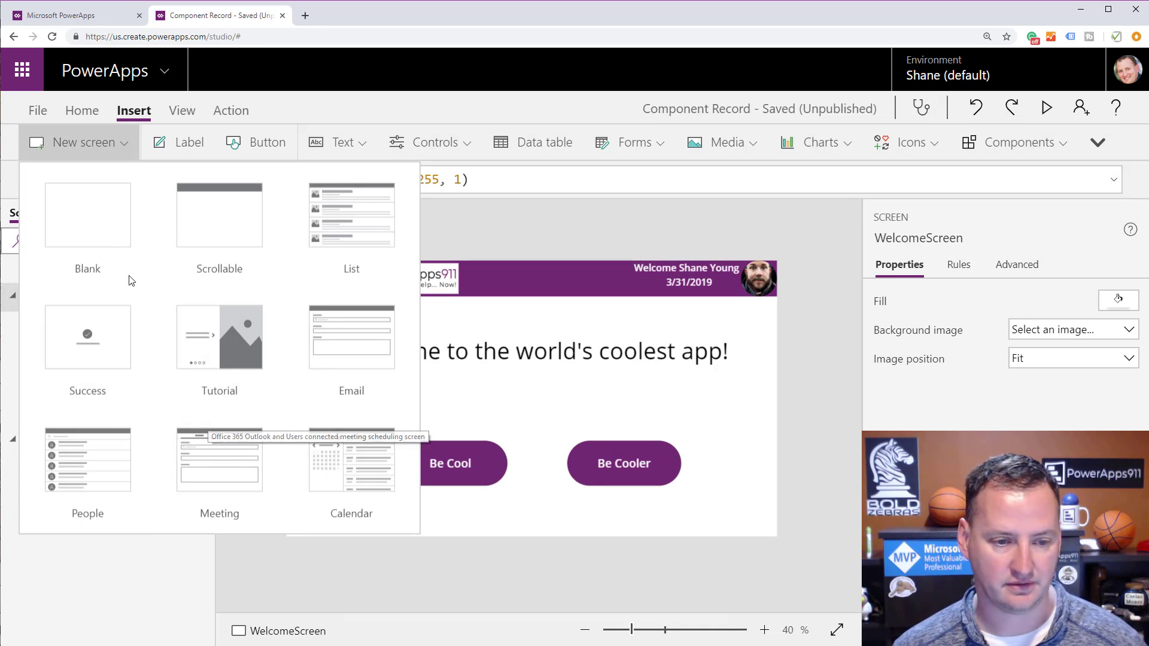
click(111, 234)
click(119, 219)
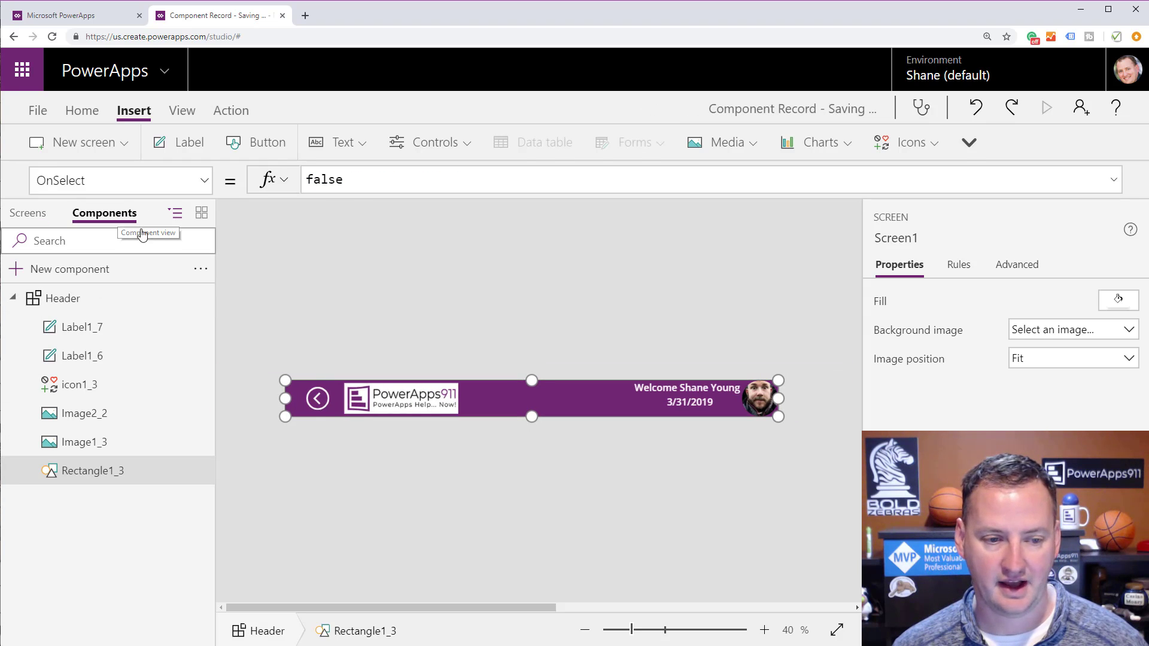
click(31, 212)
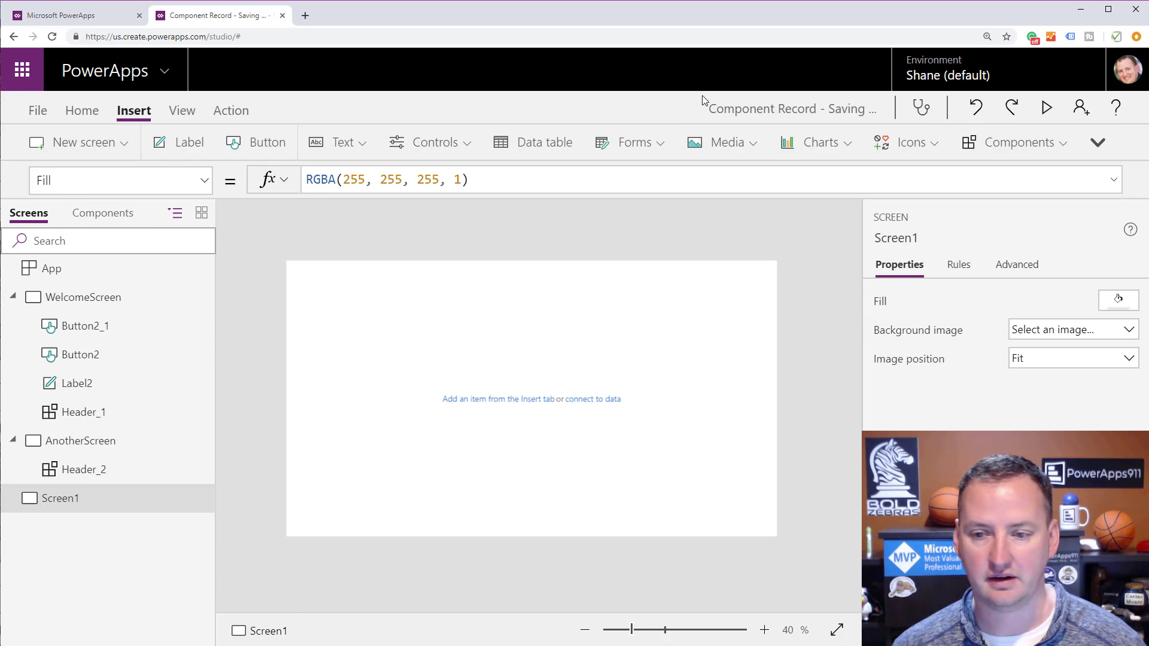
click(1017, 142)
click(993, 181)
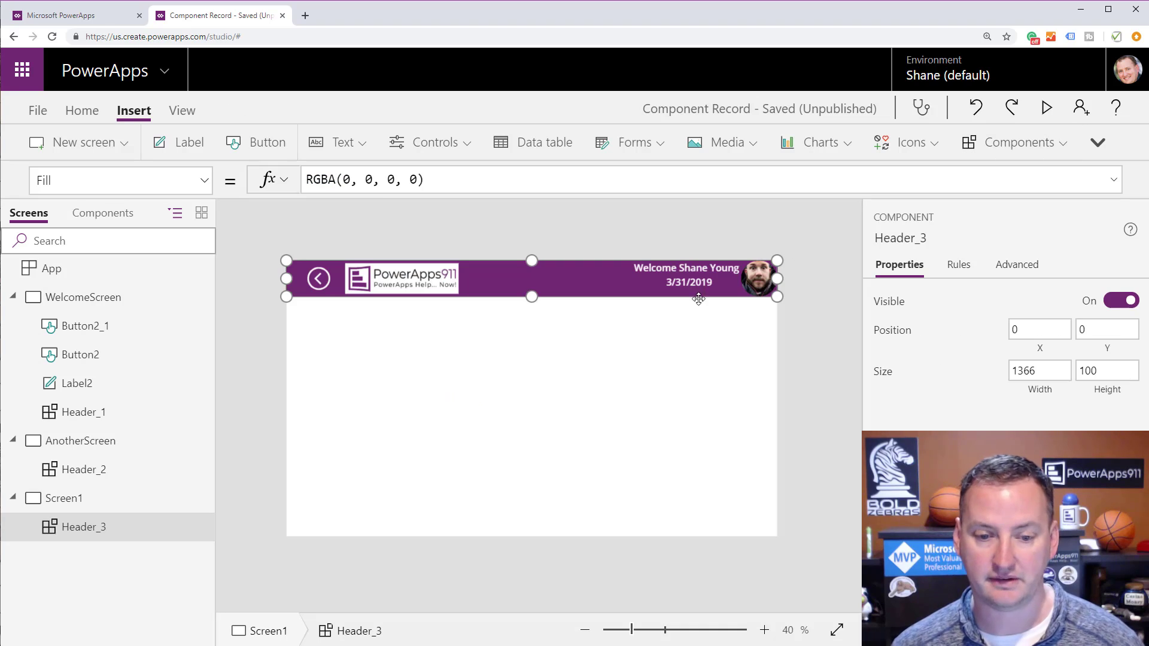
click(562, 351)
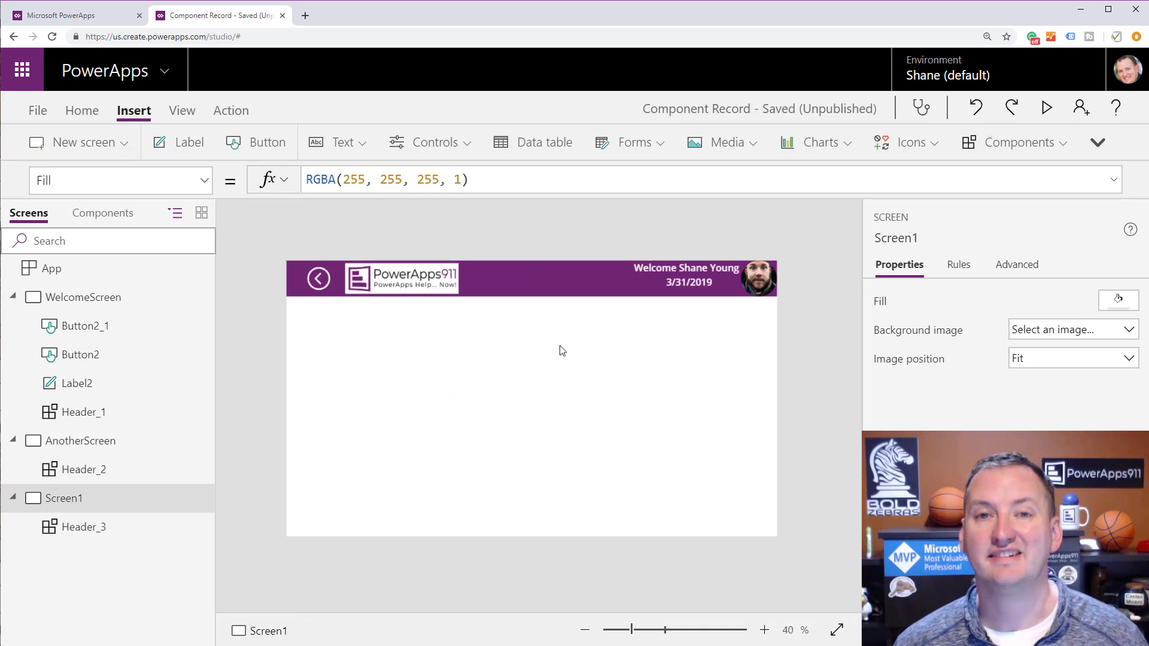
- In the Header component, set the profile picture's Image formula to User().Image and check the header instance on WelcomeScreen
click(66, 305)
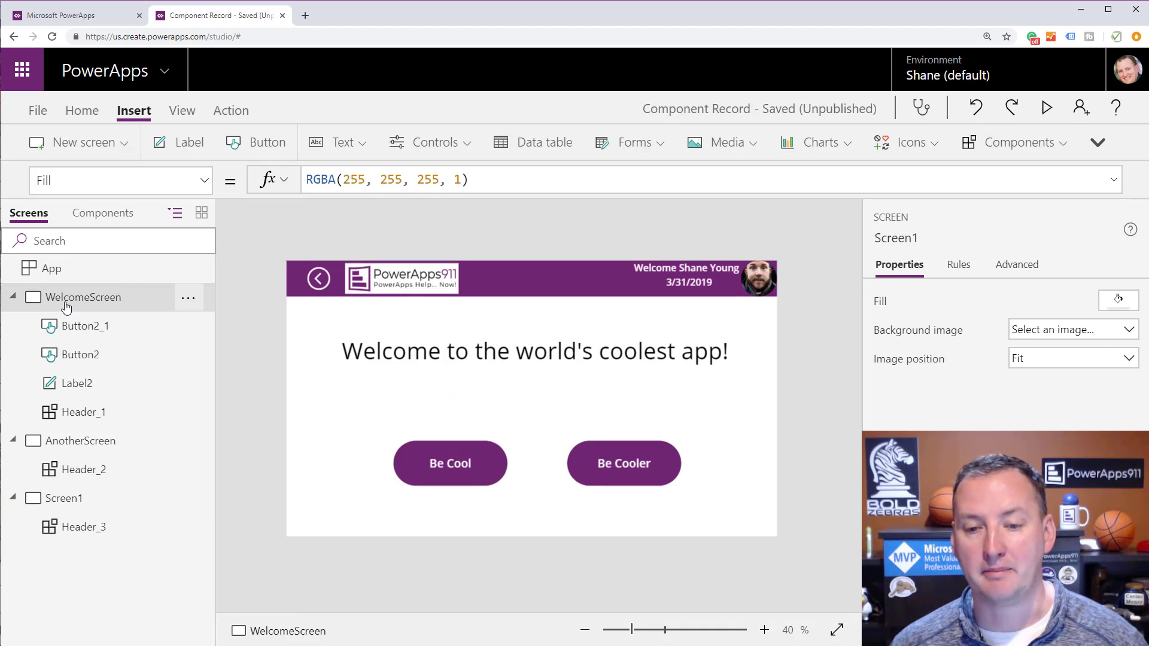
click(98, 216)
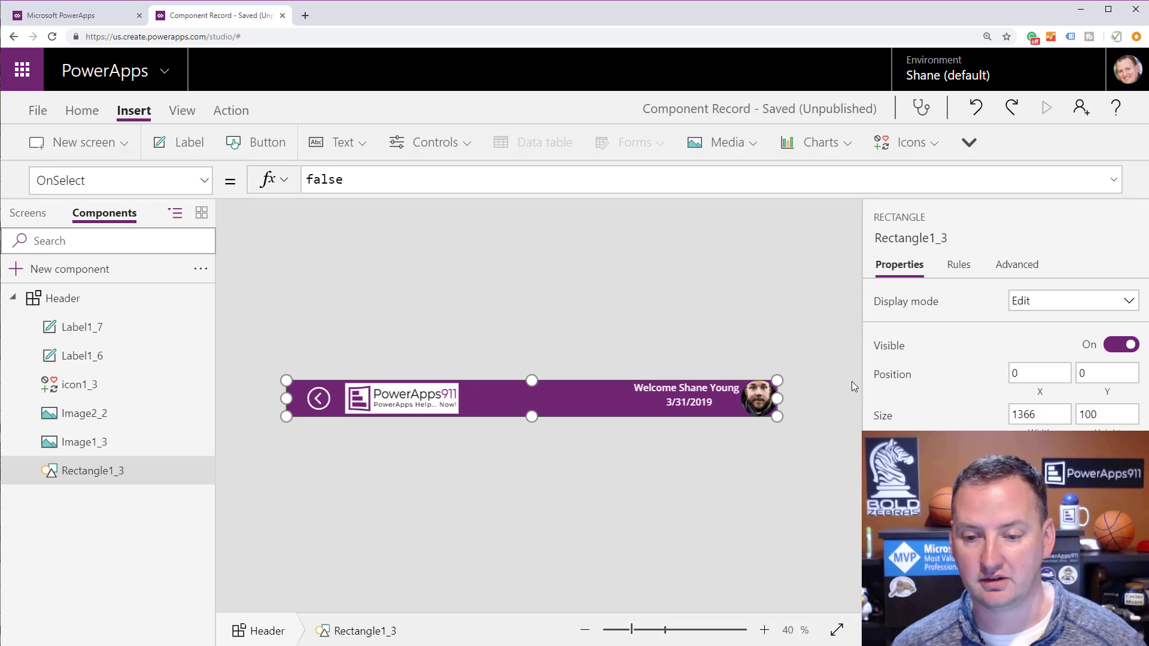
click(757, 429)
click(758, 397)
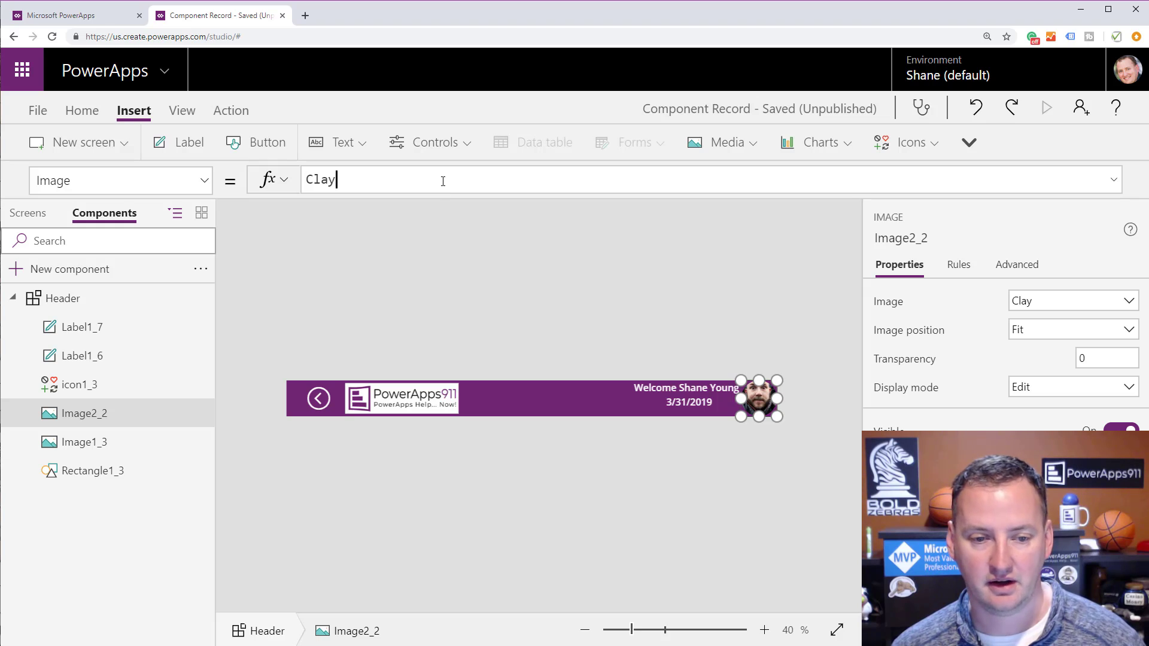
key(ctrl+a)
text(user)
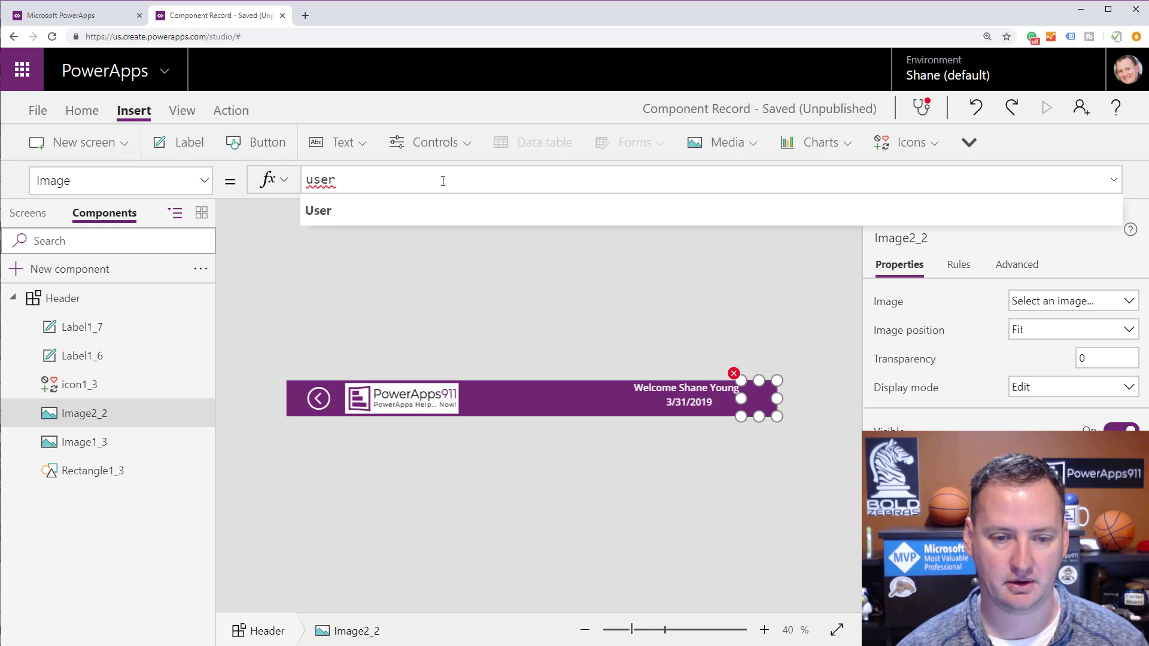
text(().Image)
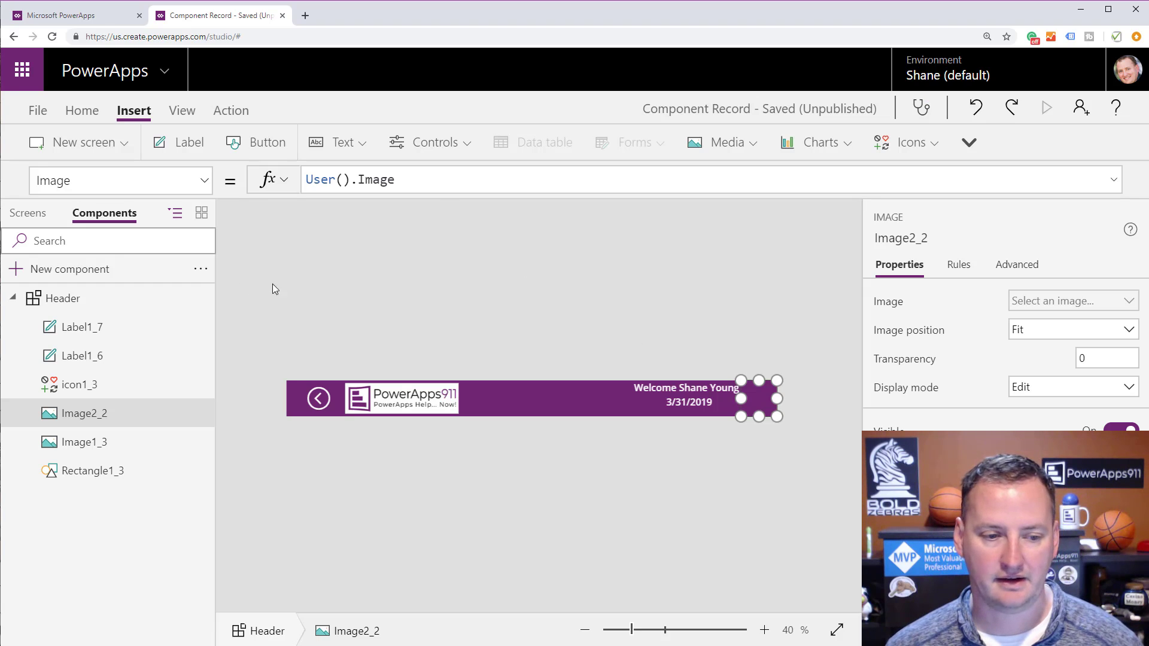
click(30, 214)
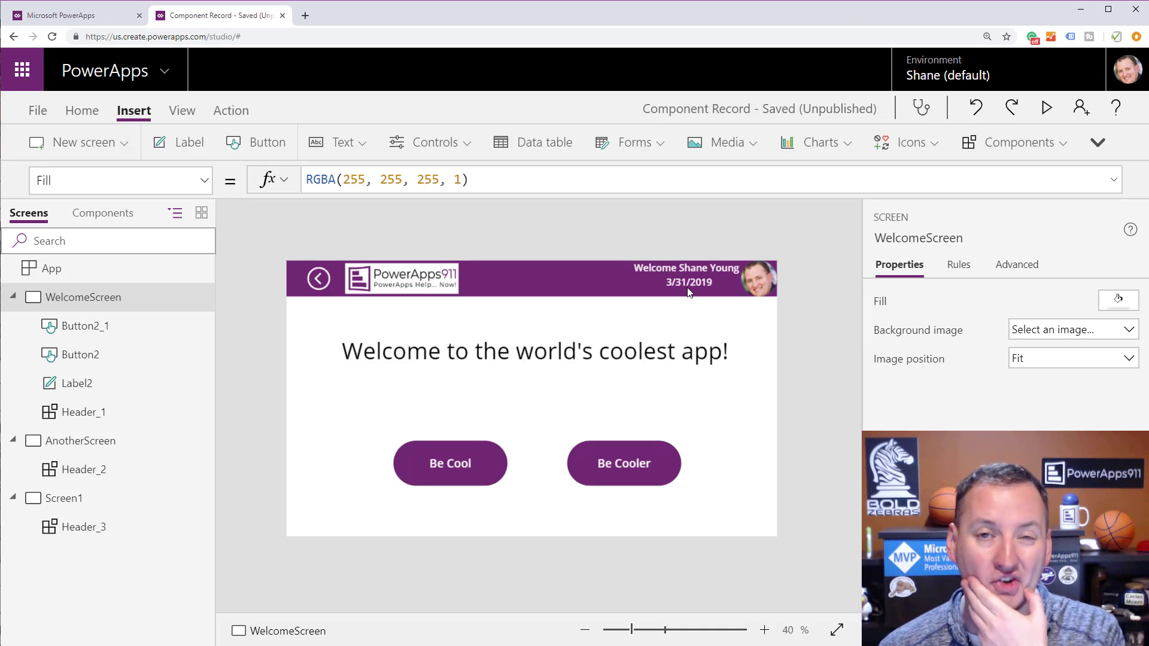
click(536, 280)
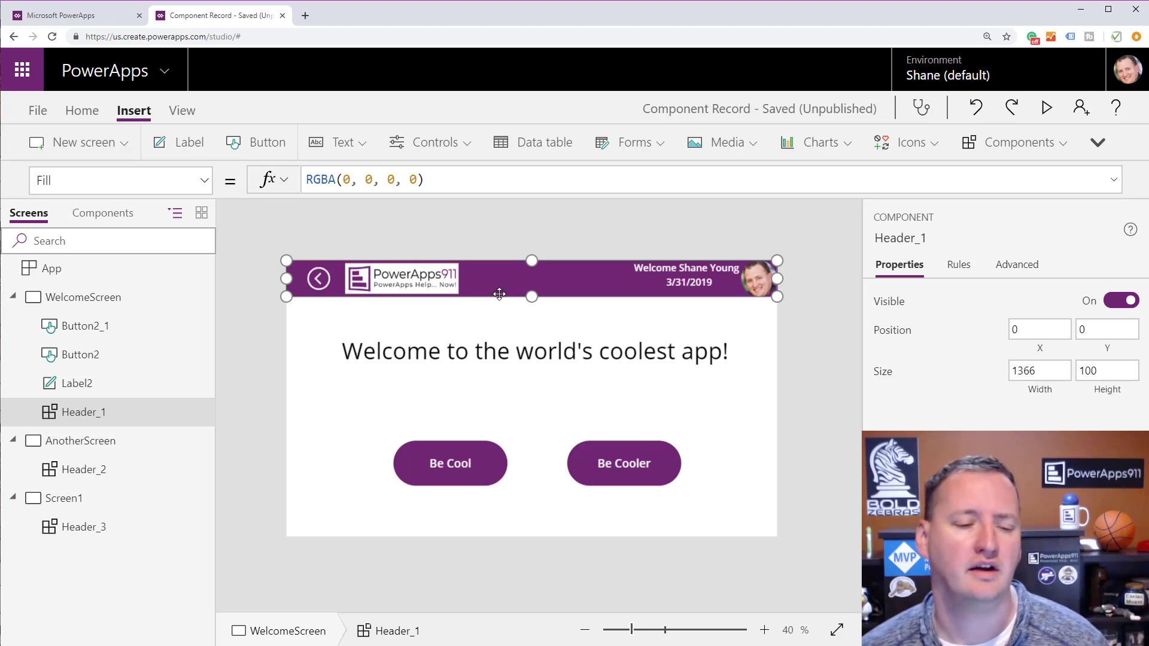
- Insert a text label into the Header component and place it between the logo and the welcome text
click(117, 214)
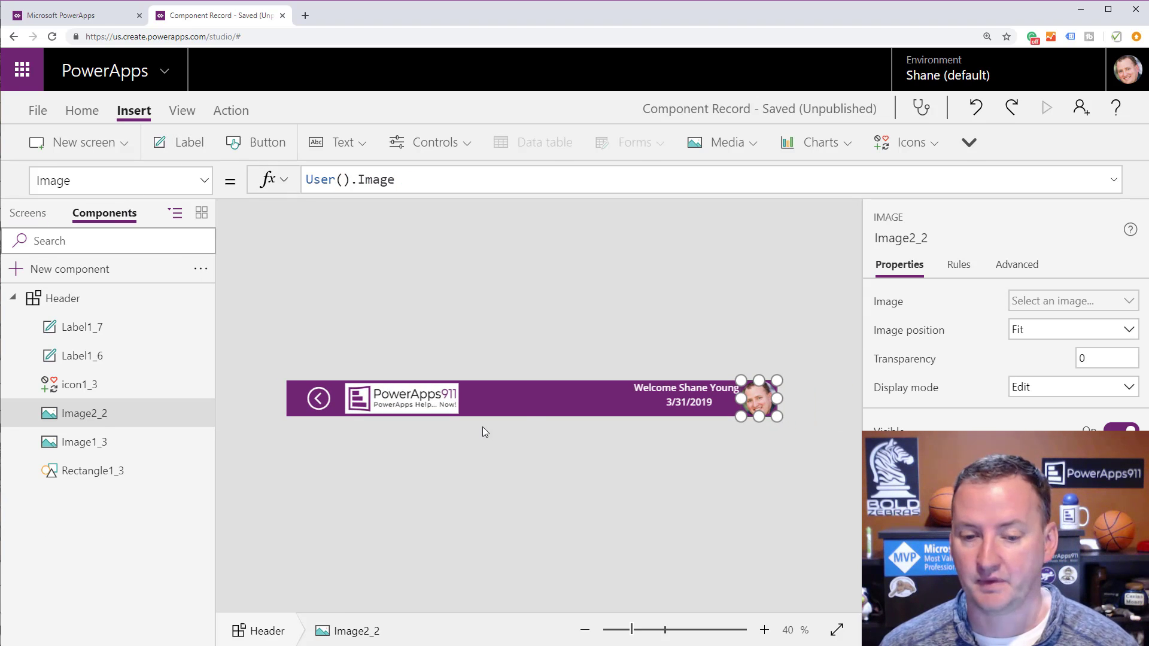
click(548, 399)
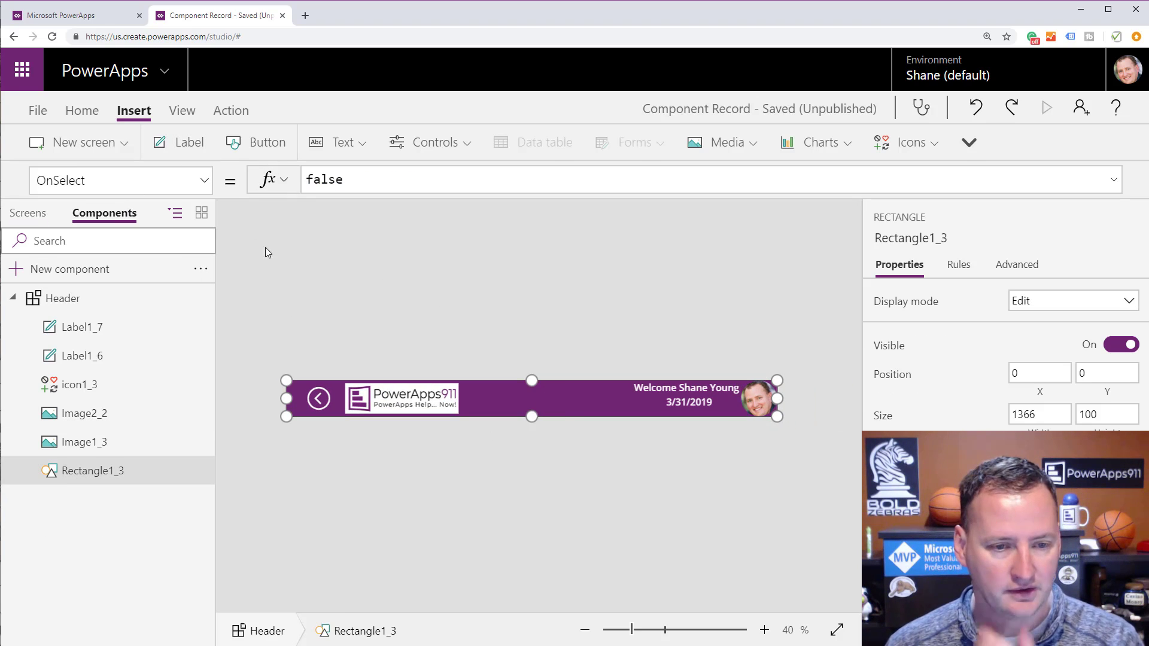
click(199, 149)
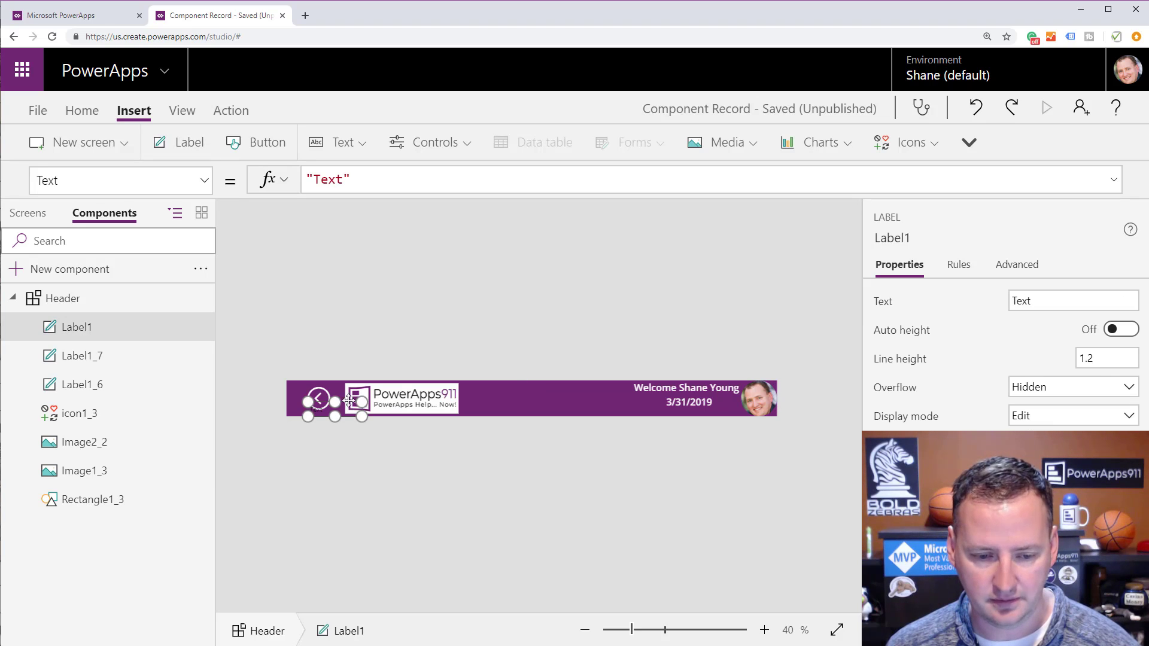
drag(328, 402, 525, 387)
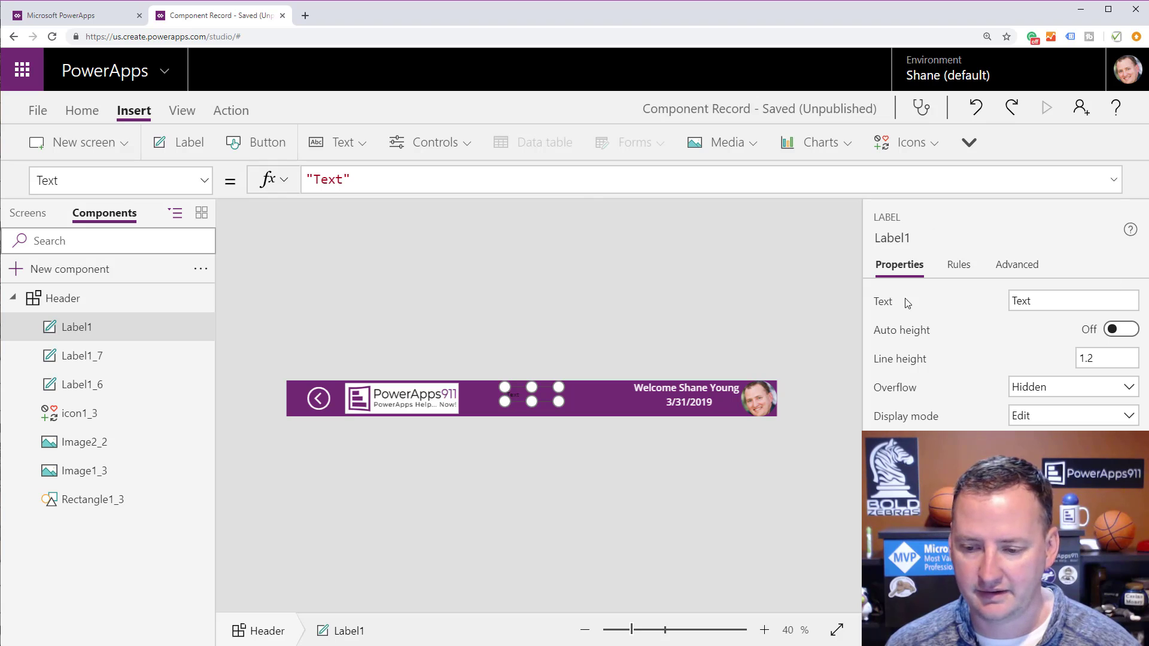
- Set the new header label's font size to 24 and its text color to white
click(97, 114)
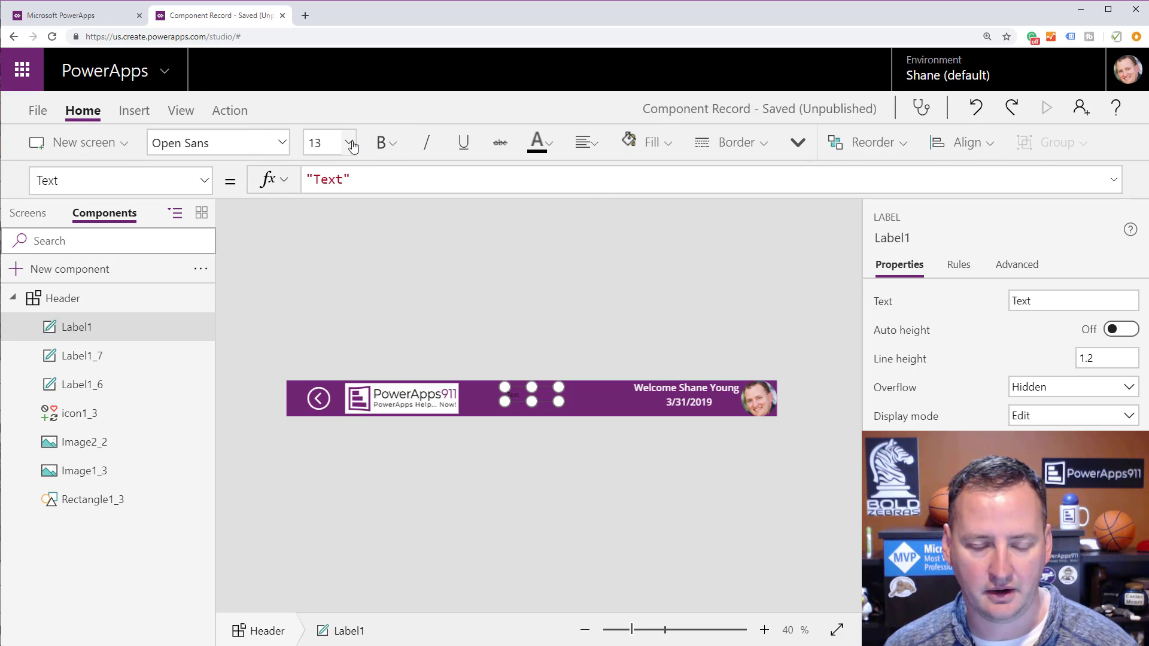
click(349, 144)
click(332, 370)
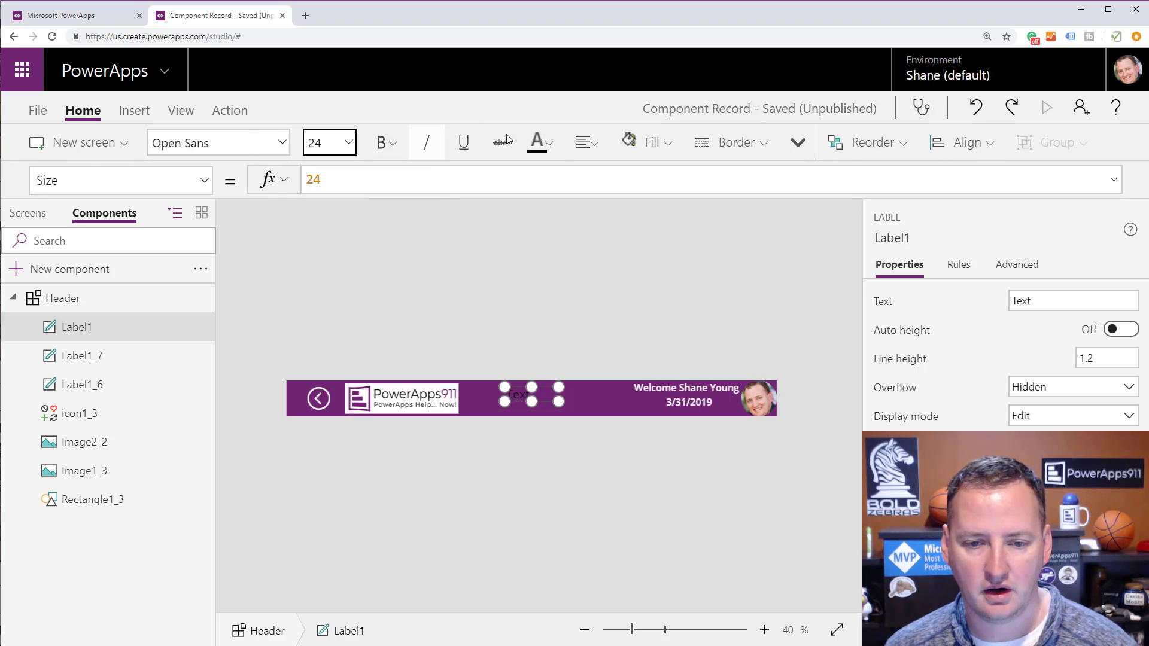
click(551, 145)
click(546, 238)
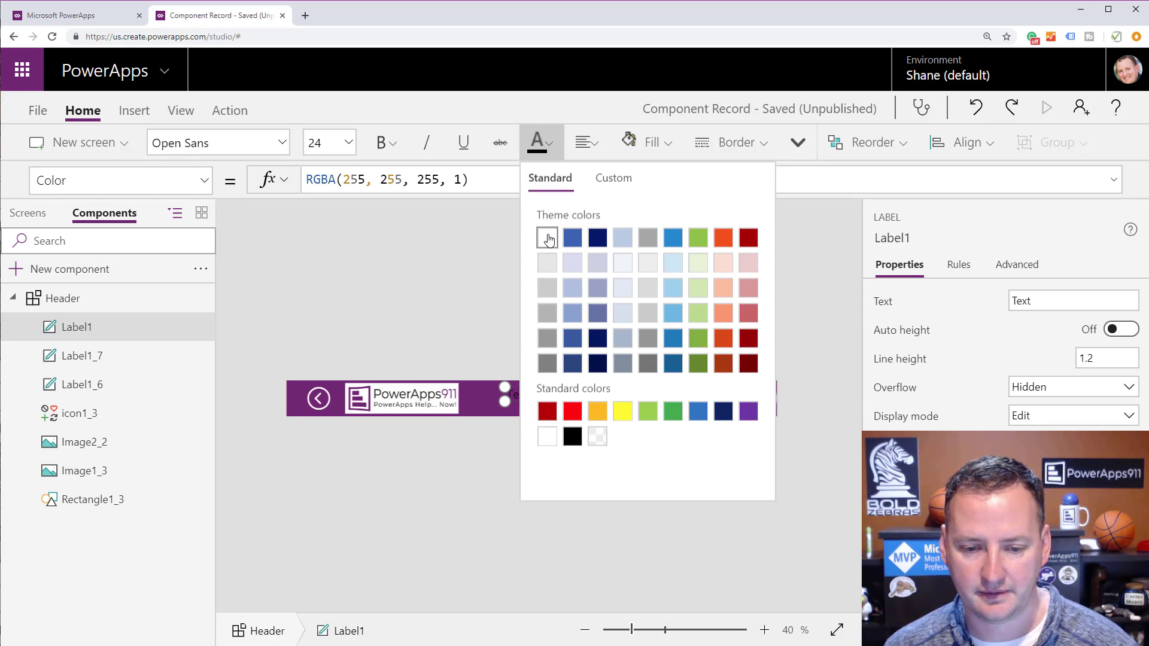
click(799, 308)
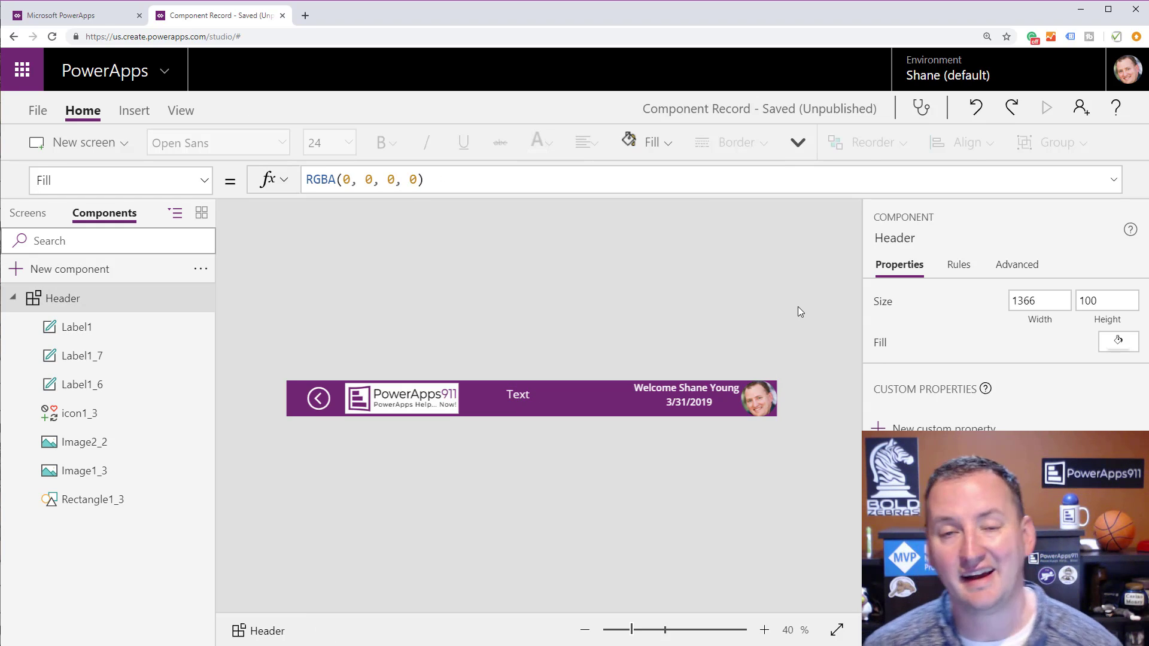
- Start a new custom property on the Header component with display name "Header Text" and name "HeaderText"
click(524, 401)
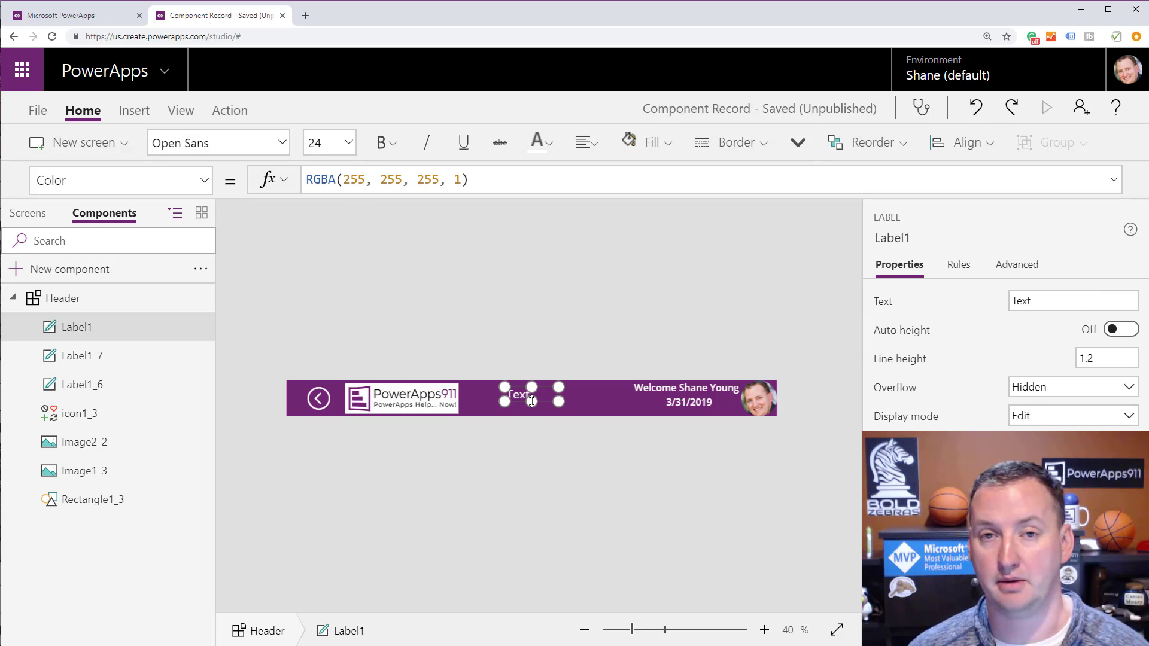
click(64, 305)
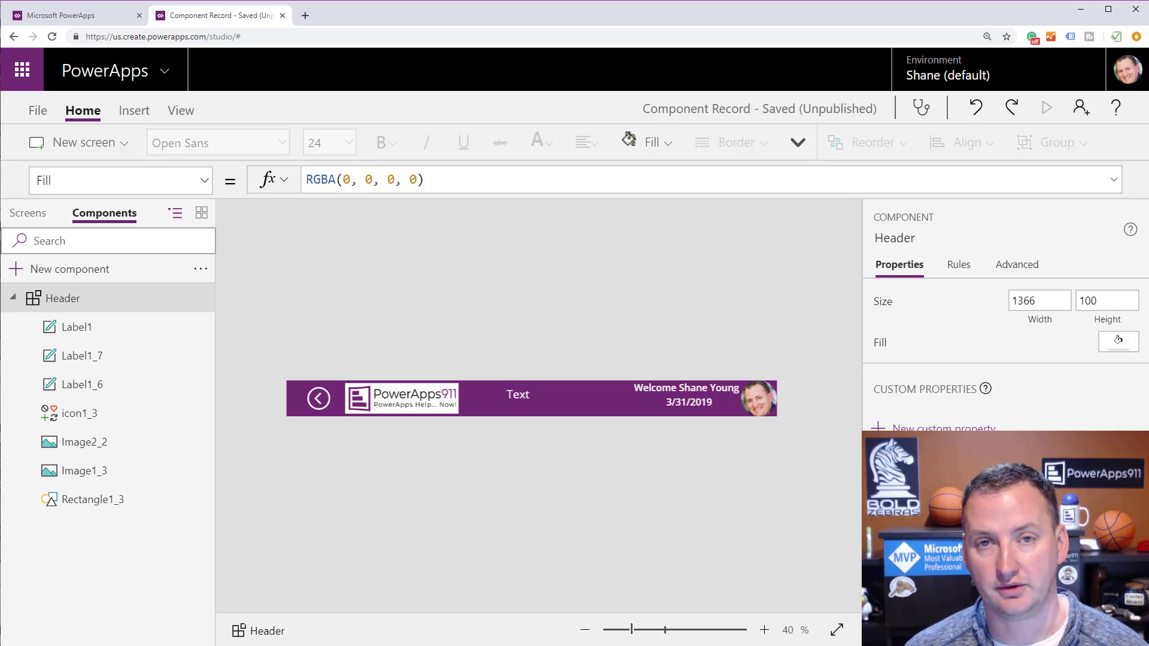
click(951, 428)
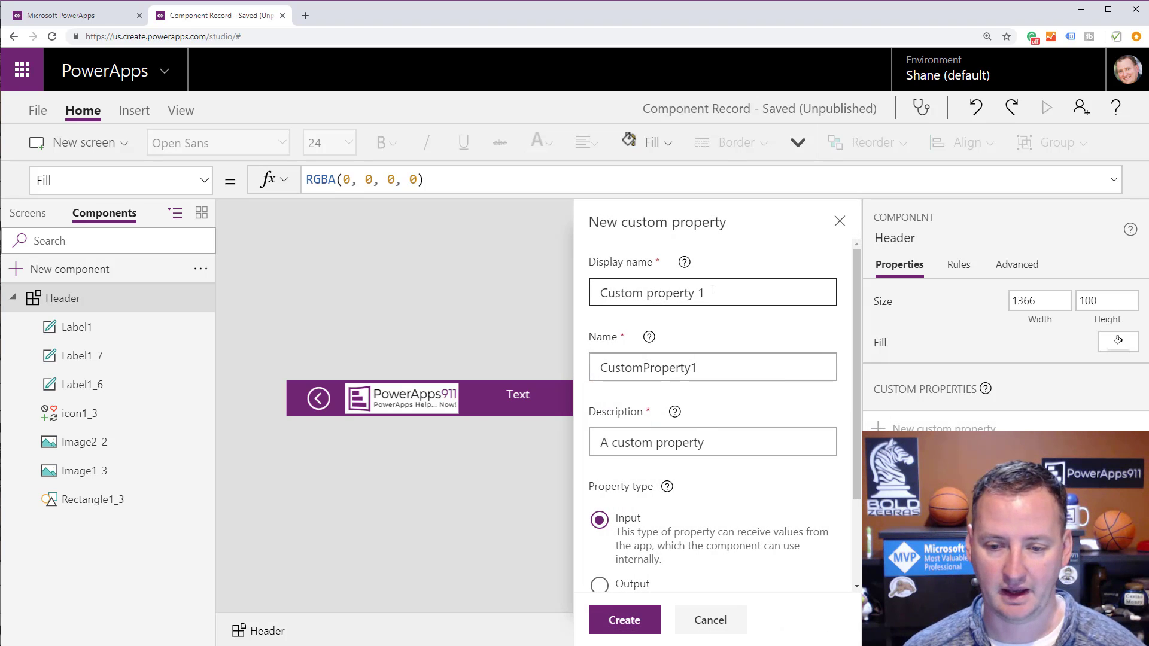
drag(712, 290, 561, 311)
text(Hea)
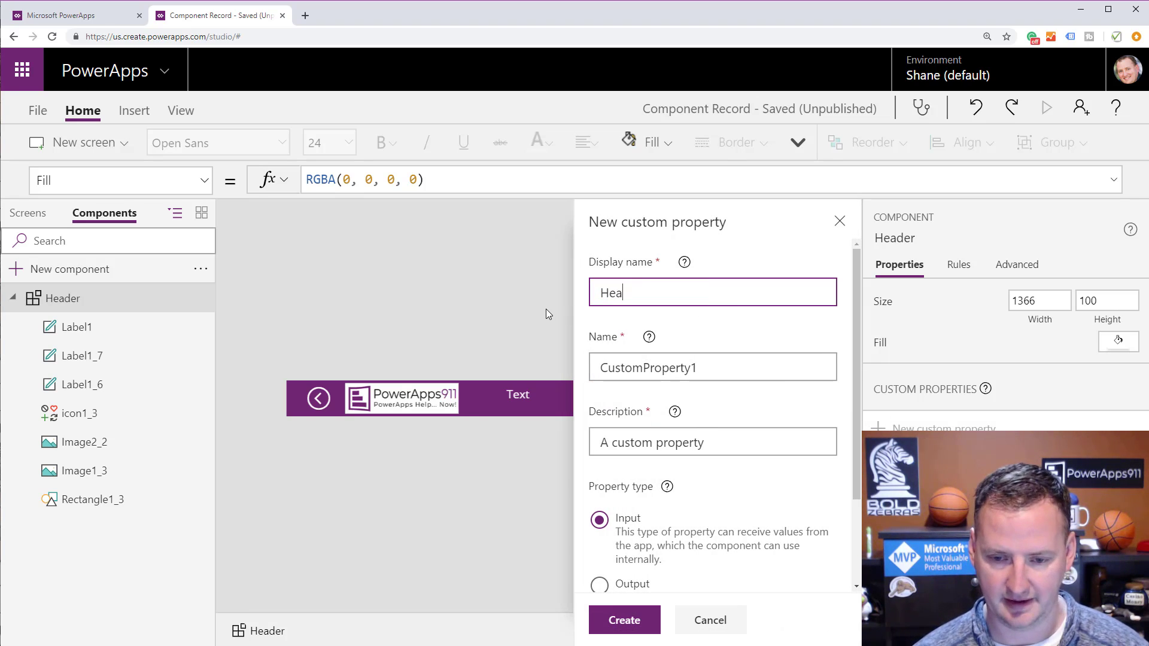
text(der Text)
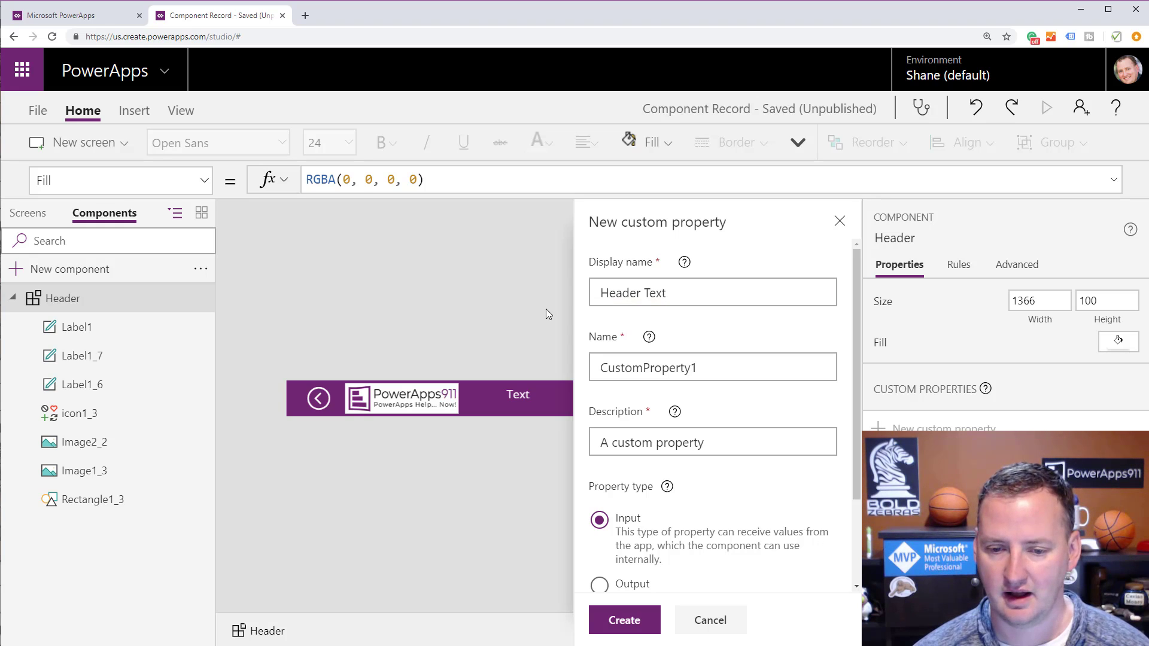
click(712, 379)
drag(709, 371, 506, 368)
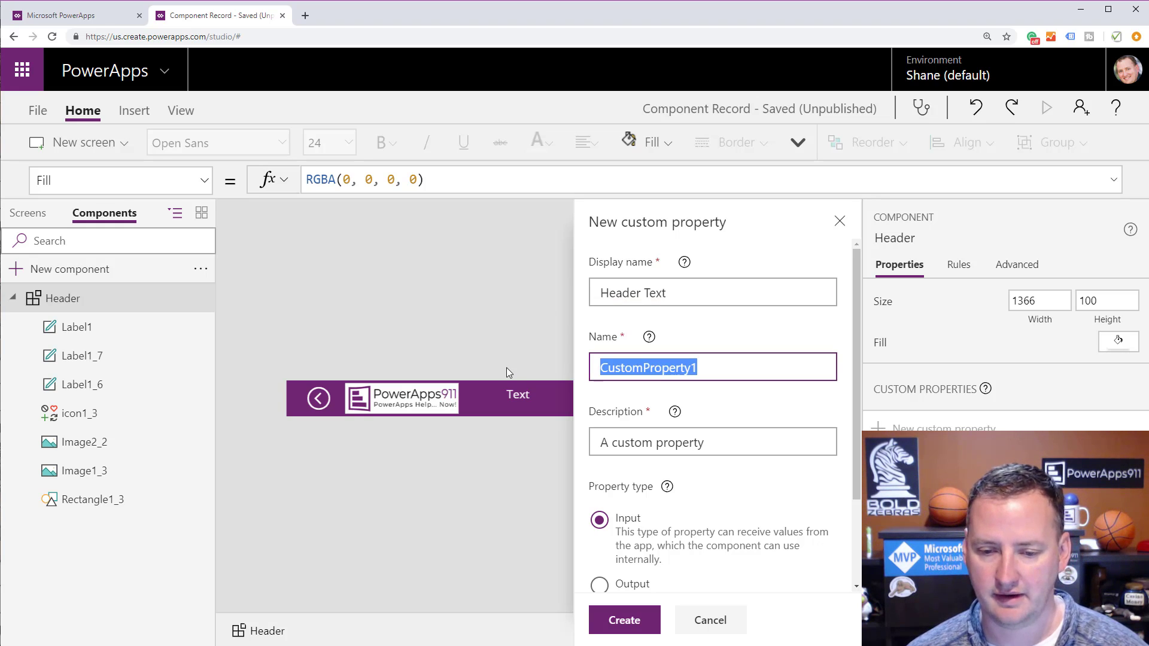
text(Header)
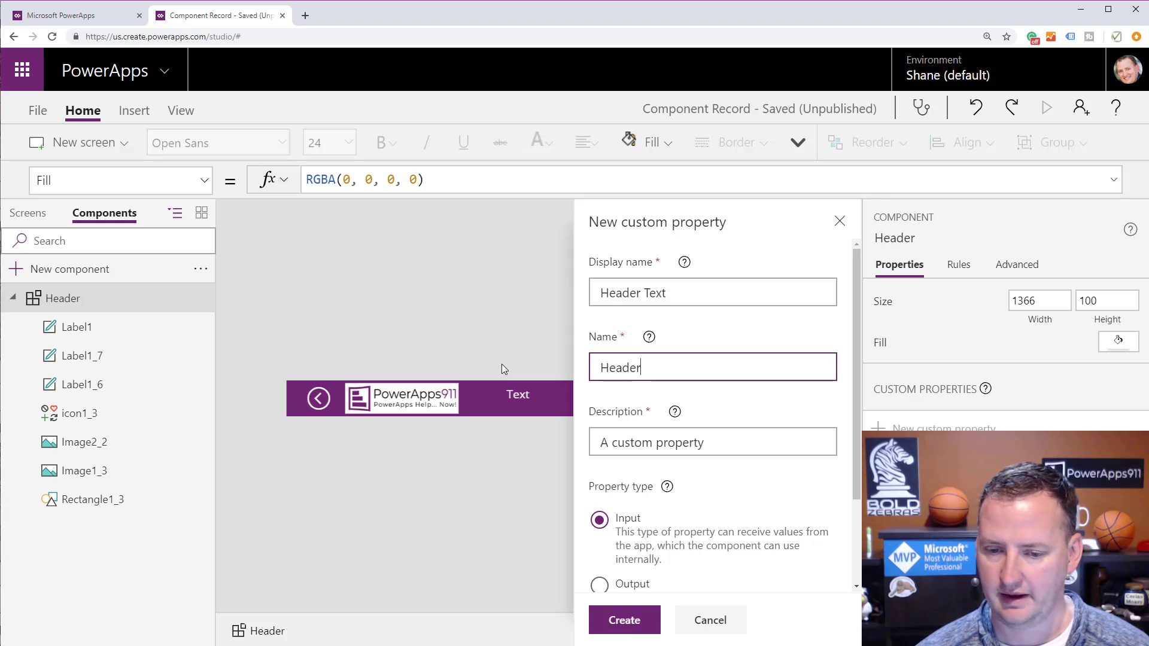
text(Text)
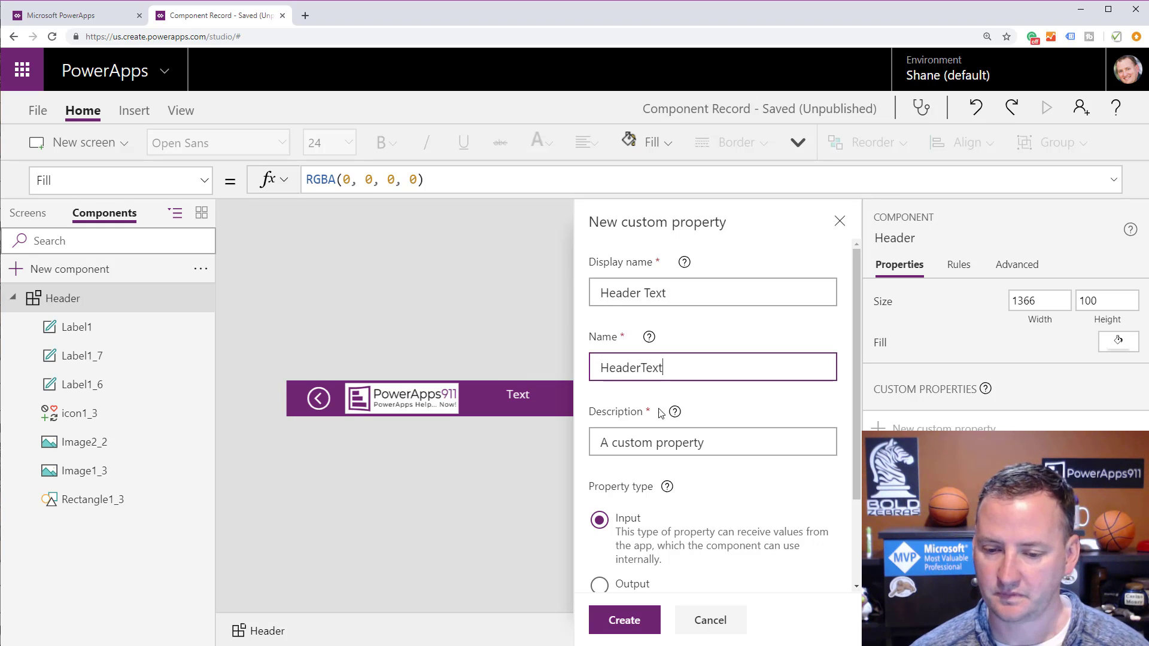
- Give the custom property the description "Words", choose the Text data type, and create it as an Input property
click(708, 441)
drag(708, 441, 547, 429)
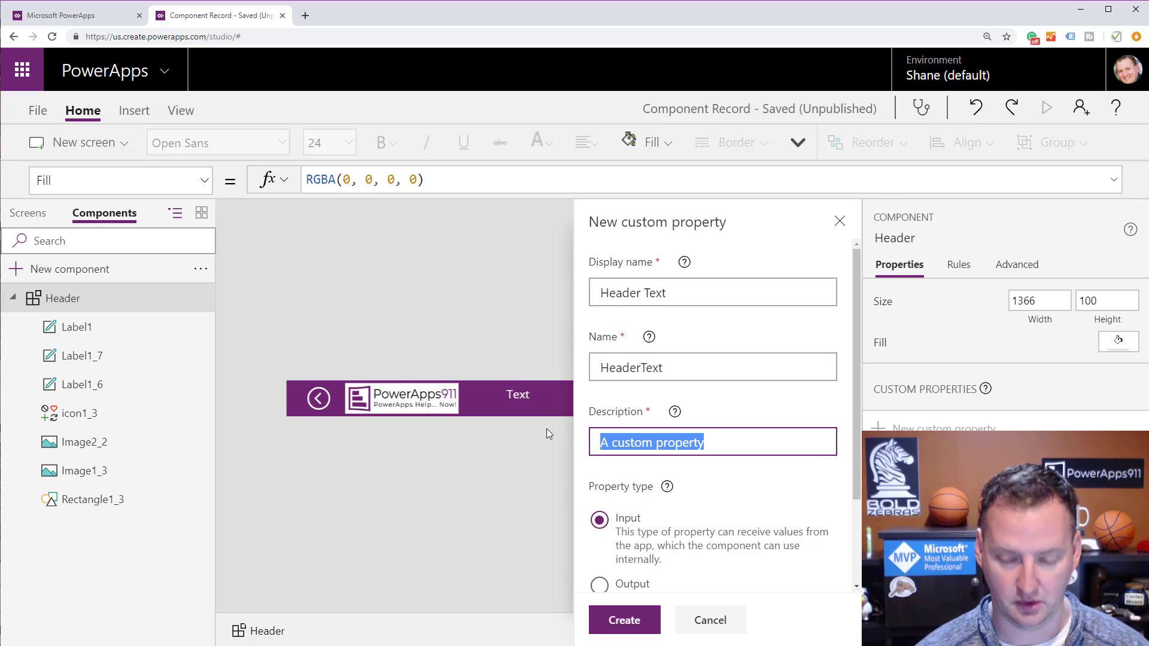
text(Words)
scroll(688, 437, down, 2)
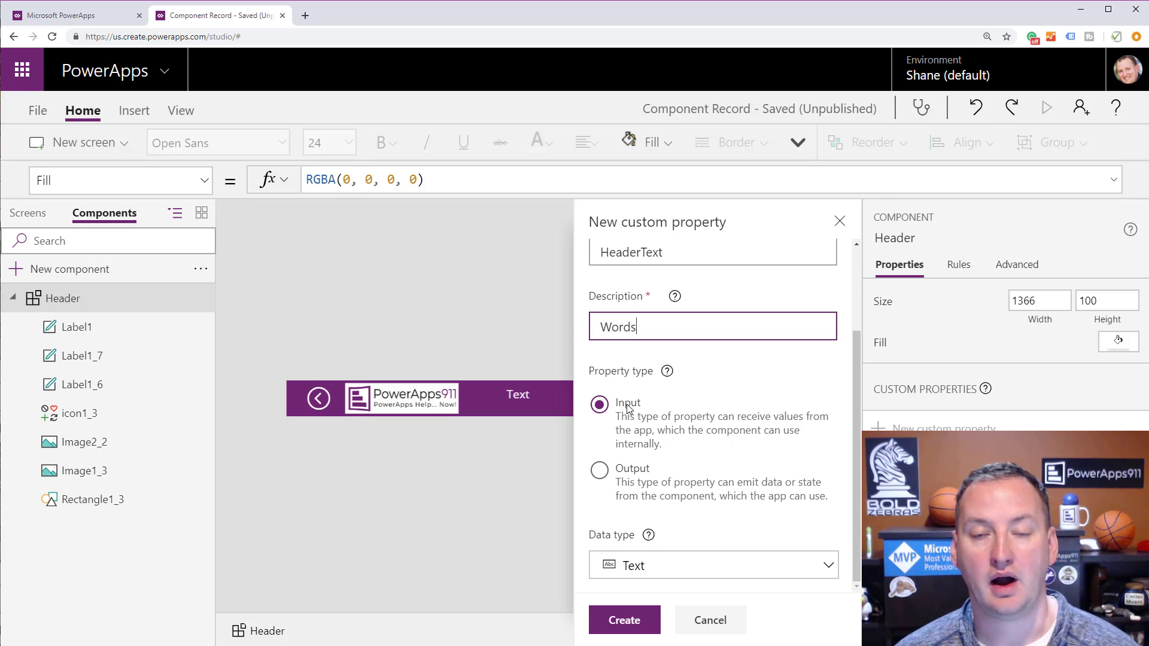
click(829, 567)
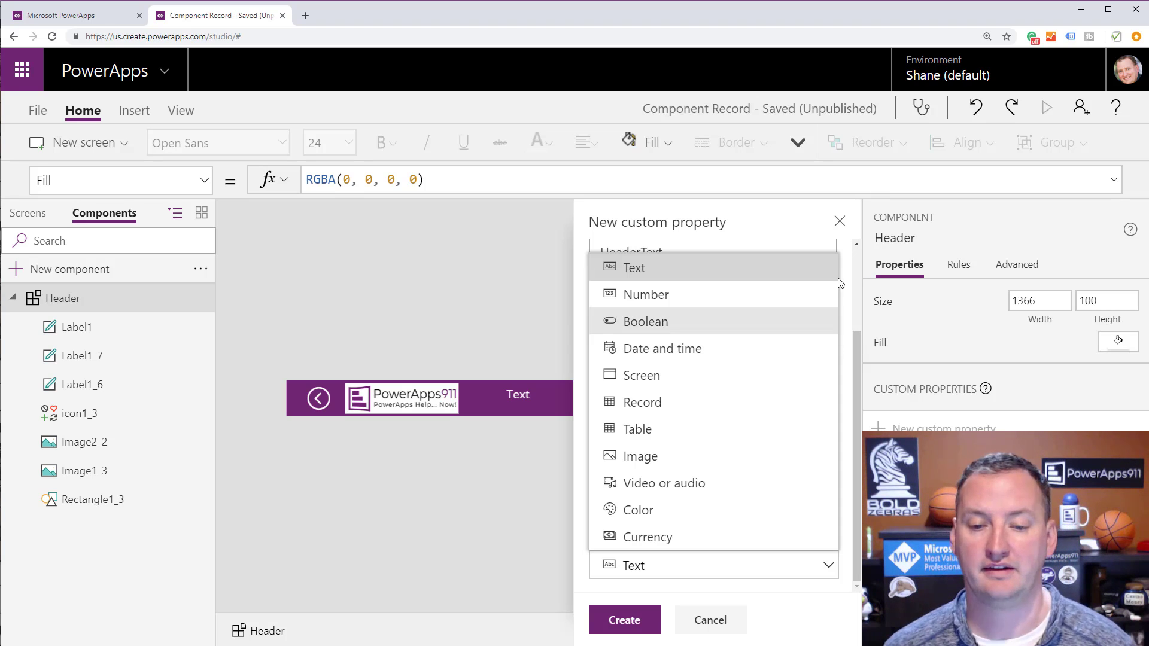
click(740, 261)
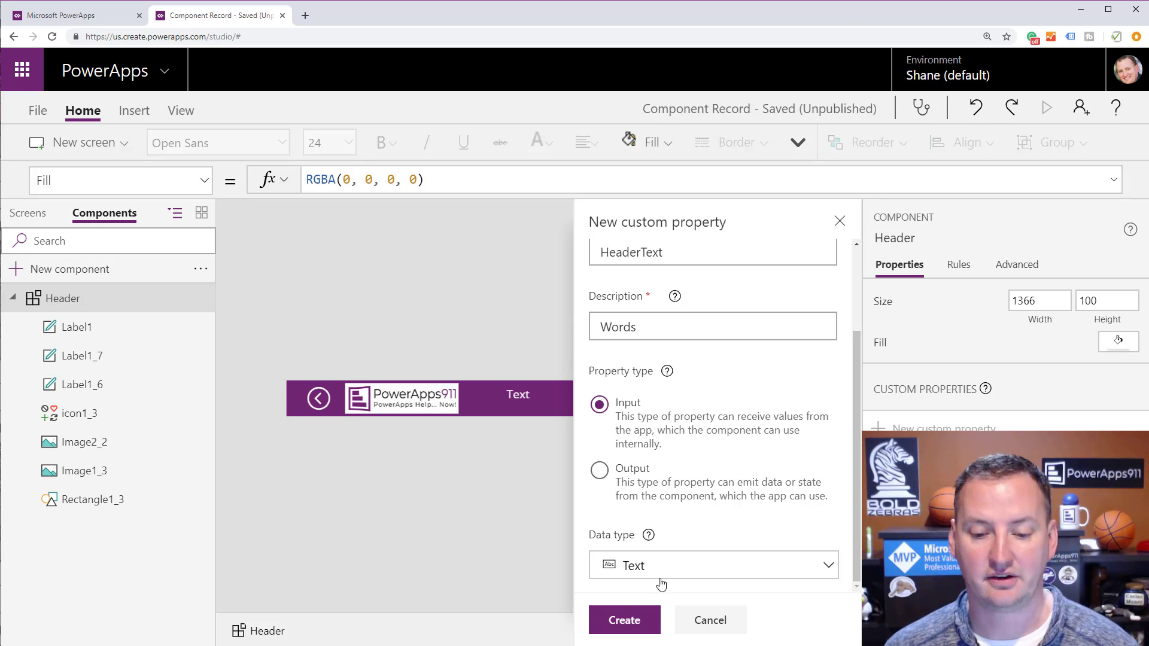
click(639, 626)
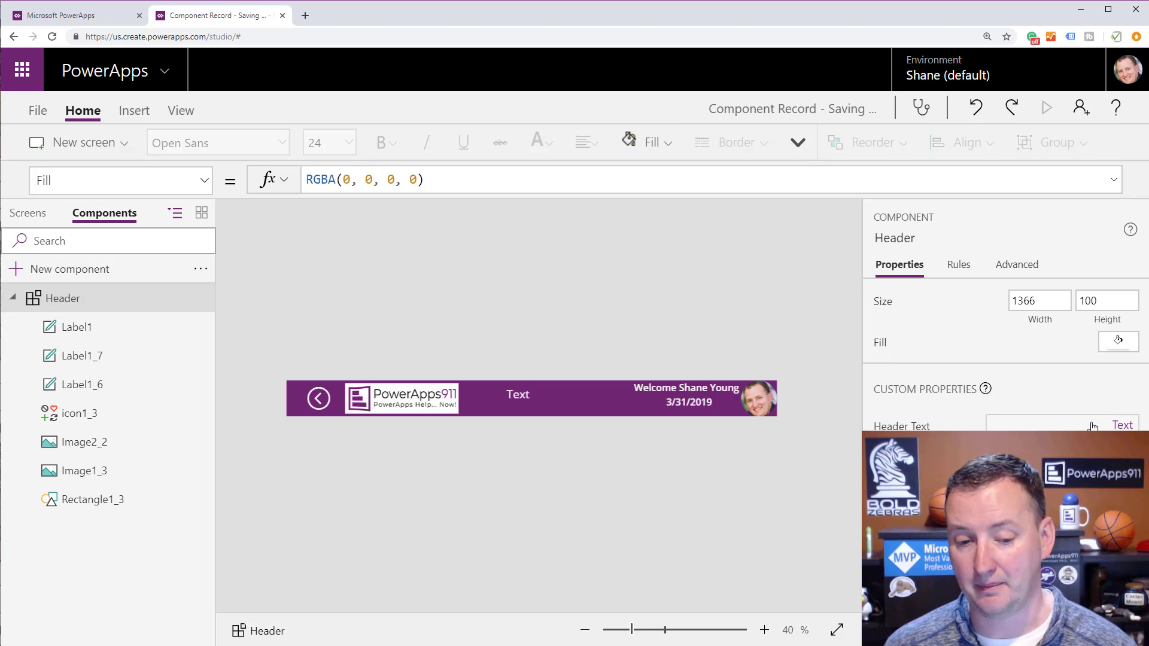
- Set the Text formula of the Header component's title label to Header.HeaderText
click(517, 396)
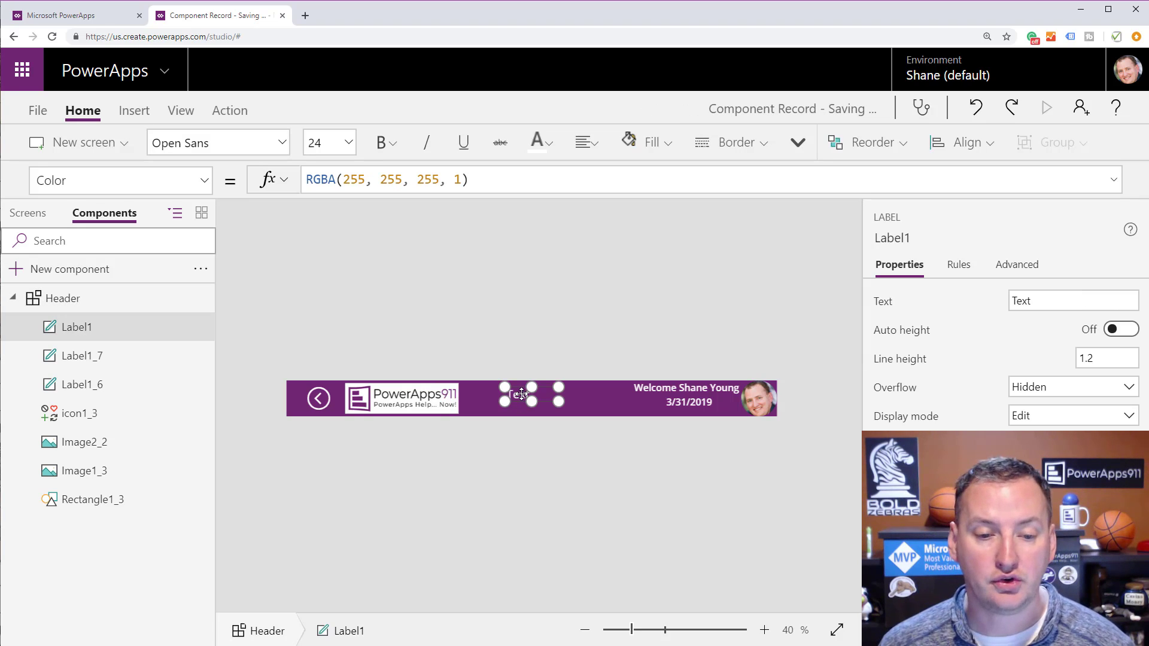
click(203, 182)
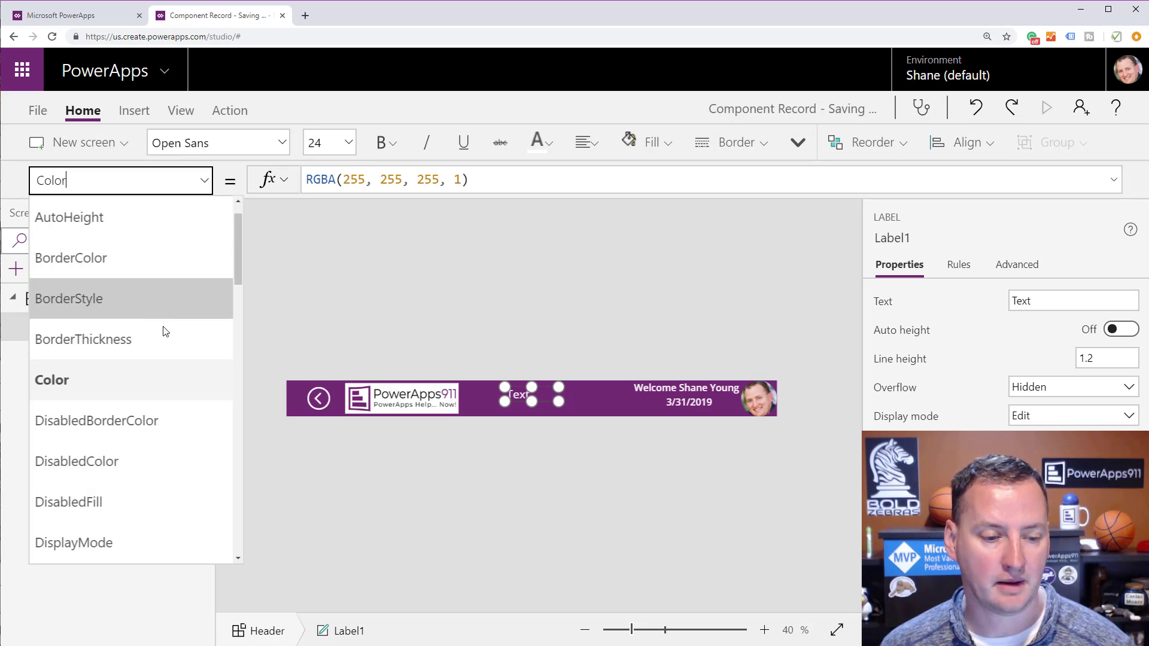
scroll(166, 331, down, 13)
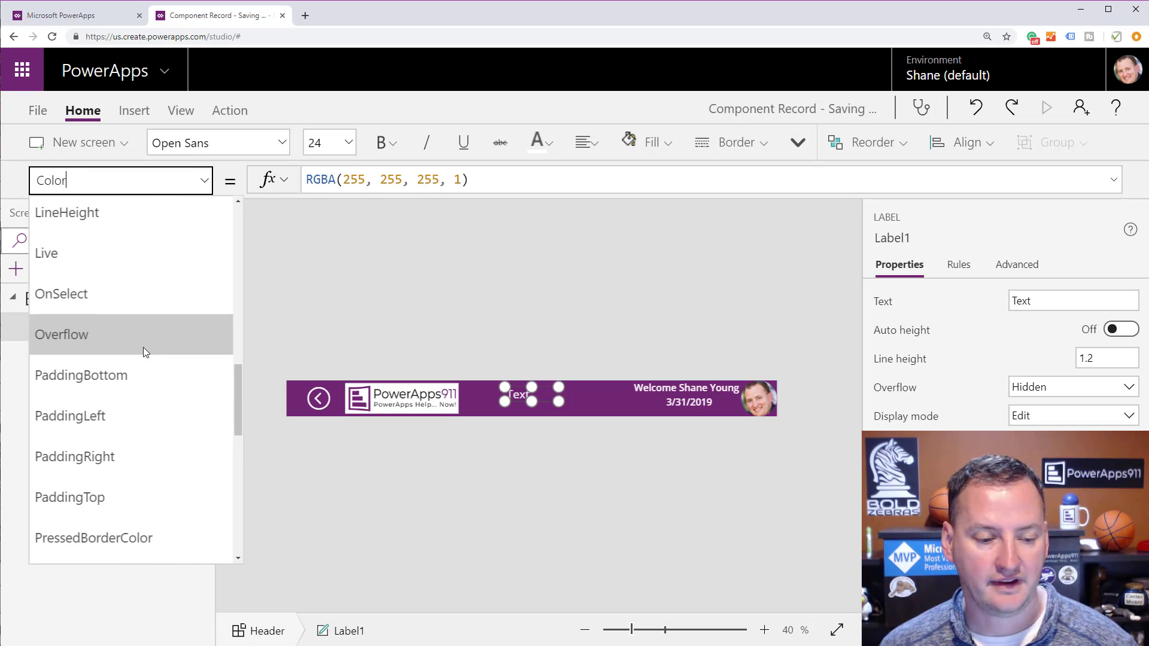
scroll(134, 347, down, 10)
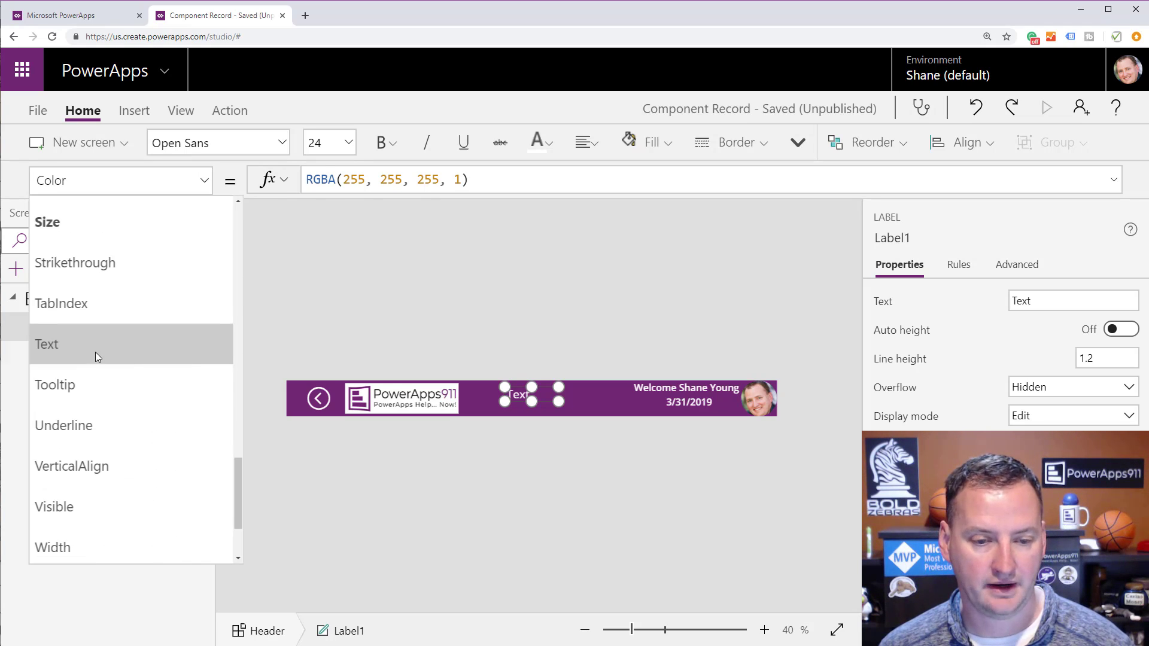
click(96, 352)
drag(425, 179, 282, 188)
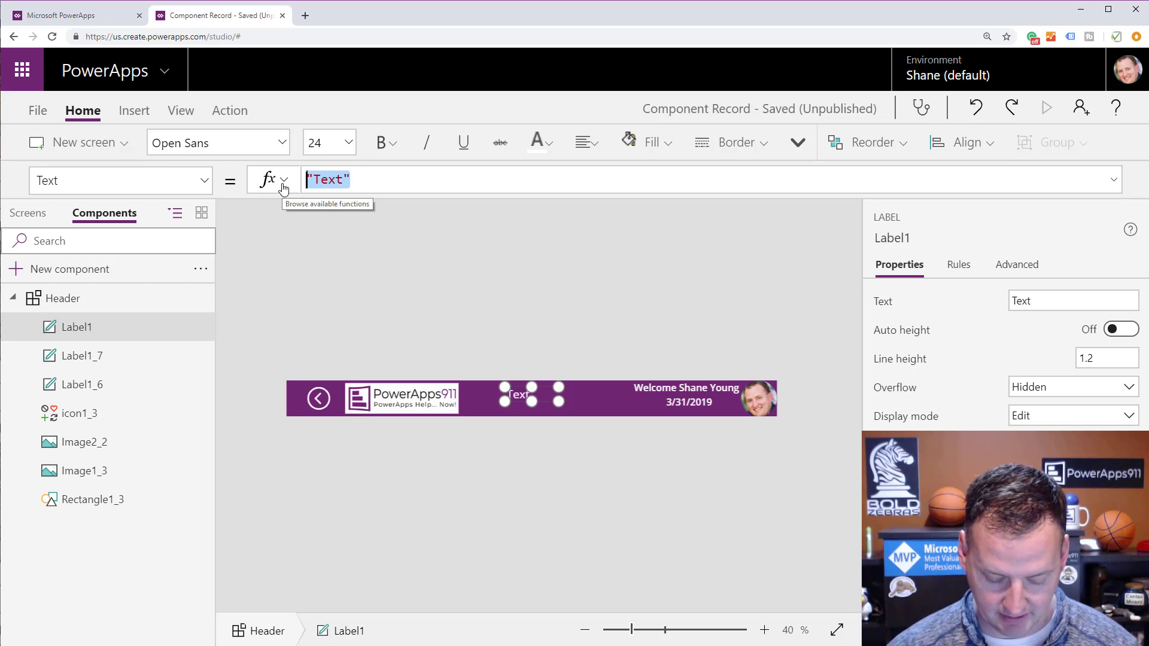
key(BackSpace)
text(Head)
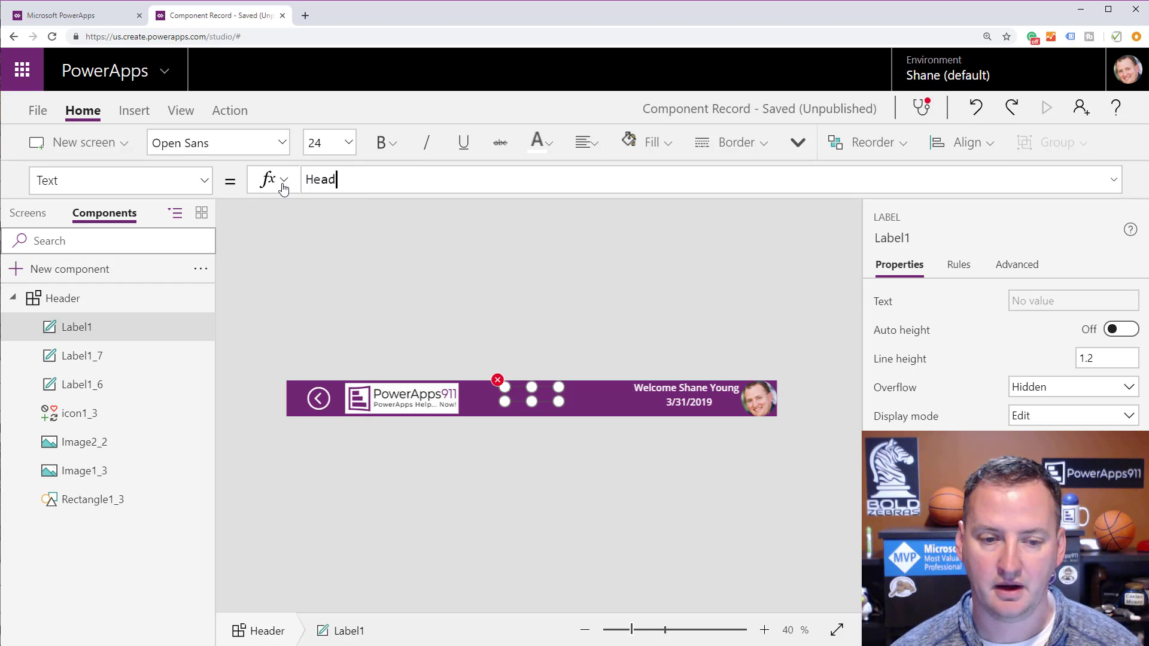
text(er)
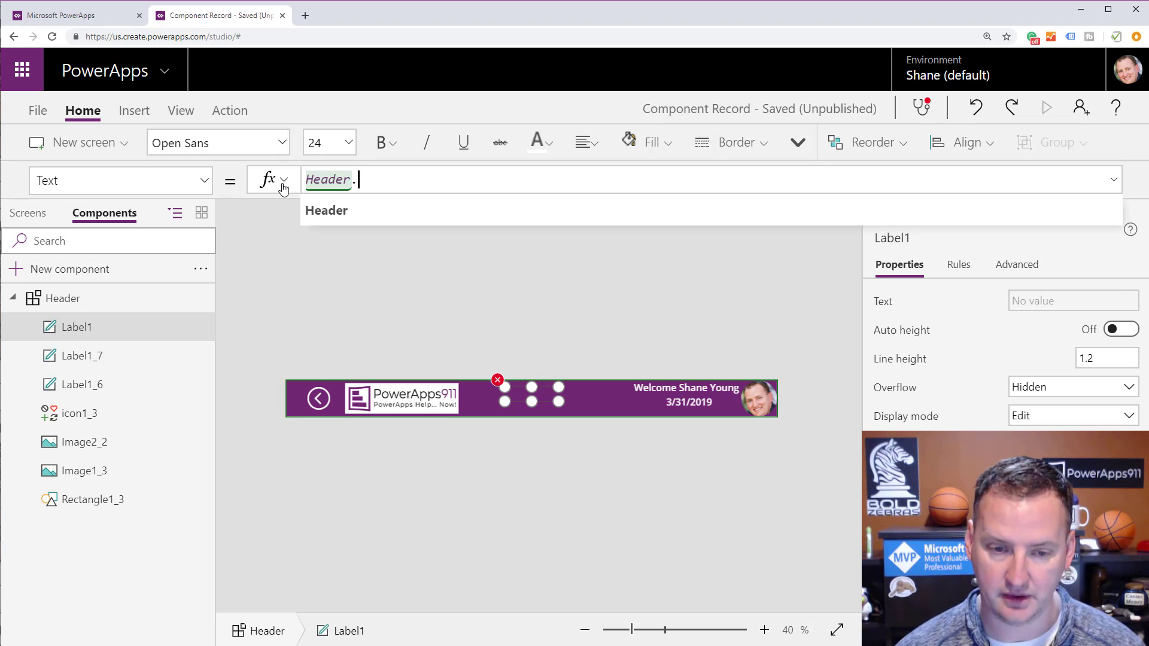
text(.)
key(Tab)
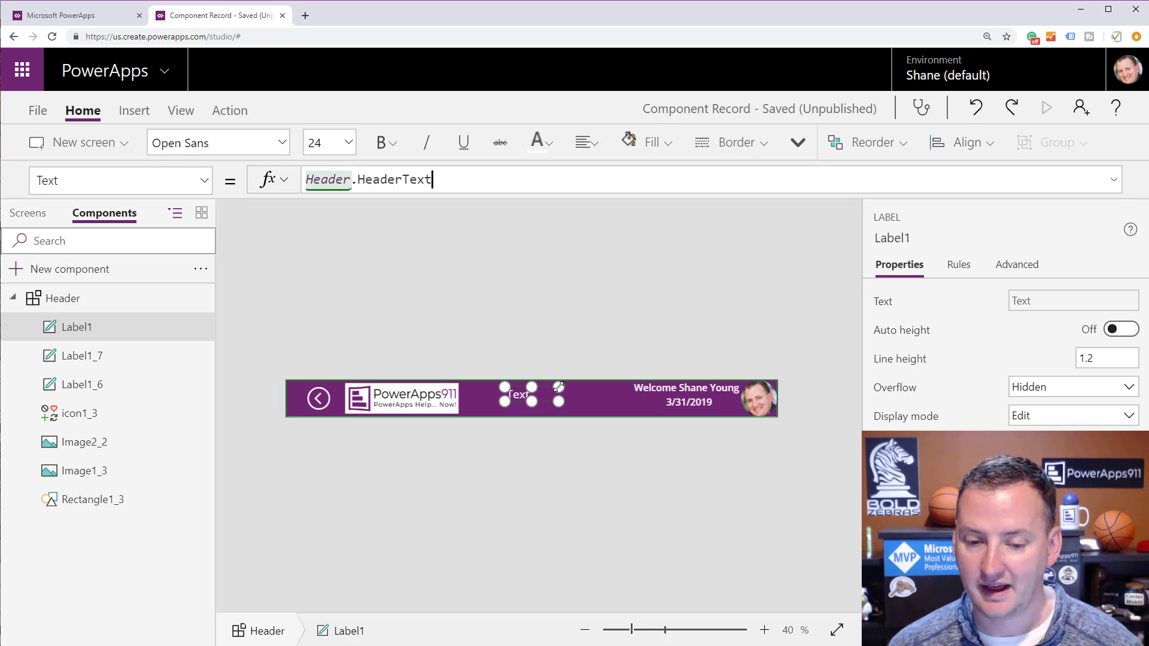
- On WelcomeScreen, set the header instance's HeaderText to a quoted phrase made of the presenter's first name and "was here"
click(29, 216)
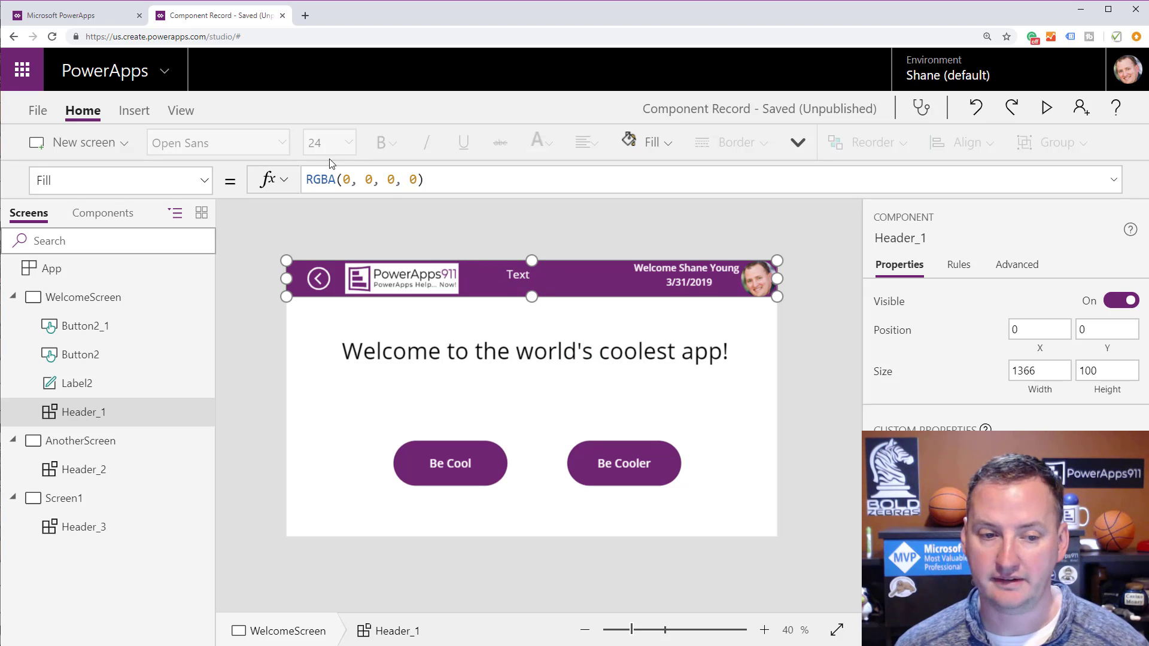
click(205, 192)
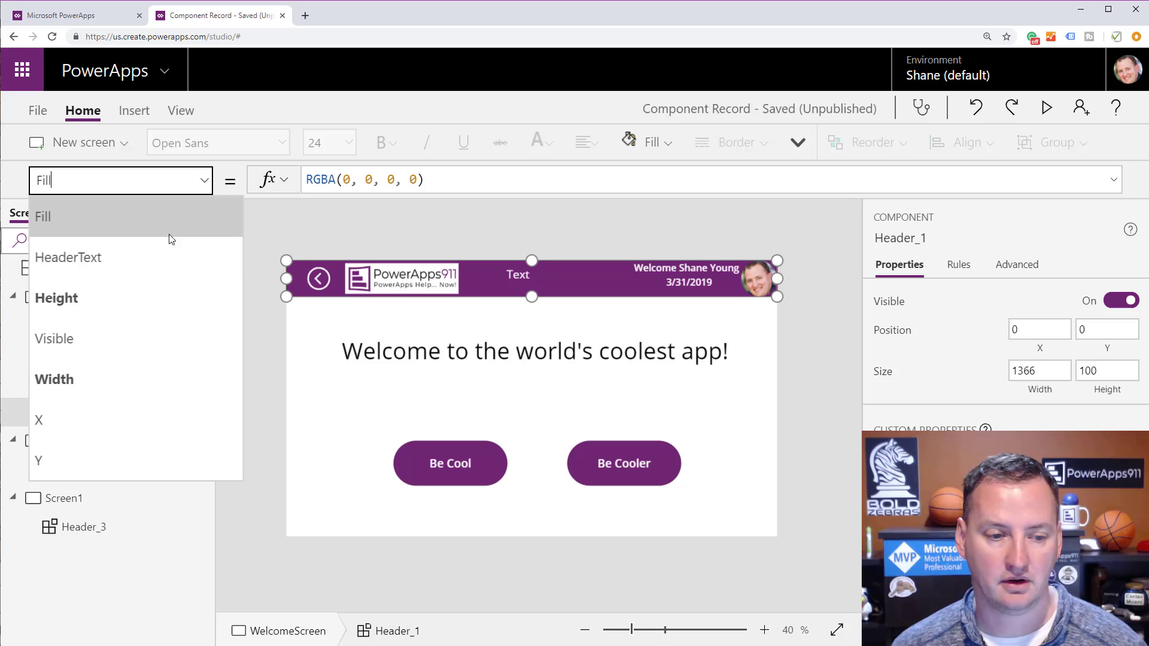
click(151, 259)
double_click(338, 182)
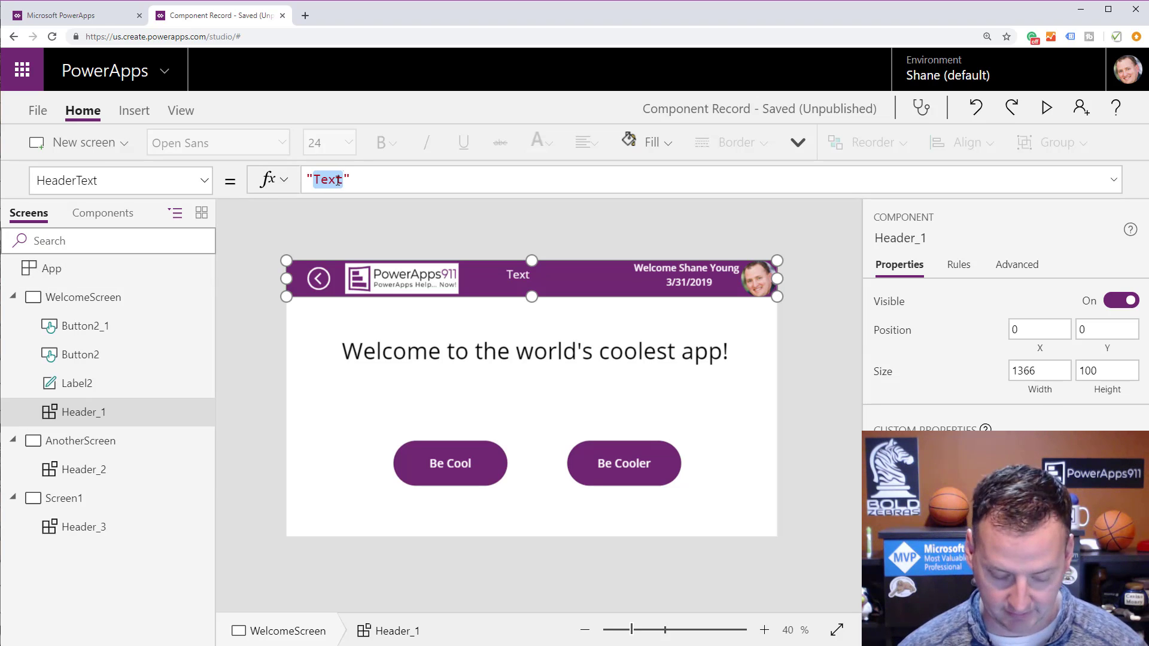
text(Shane was he)
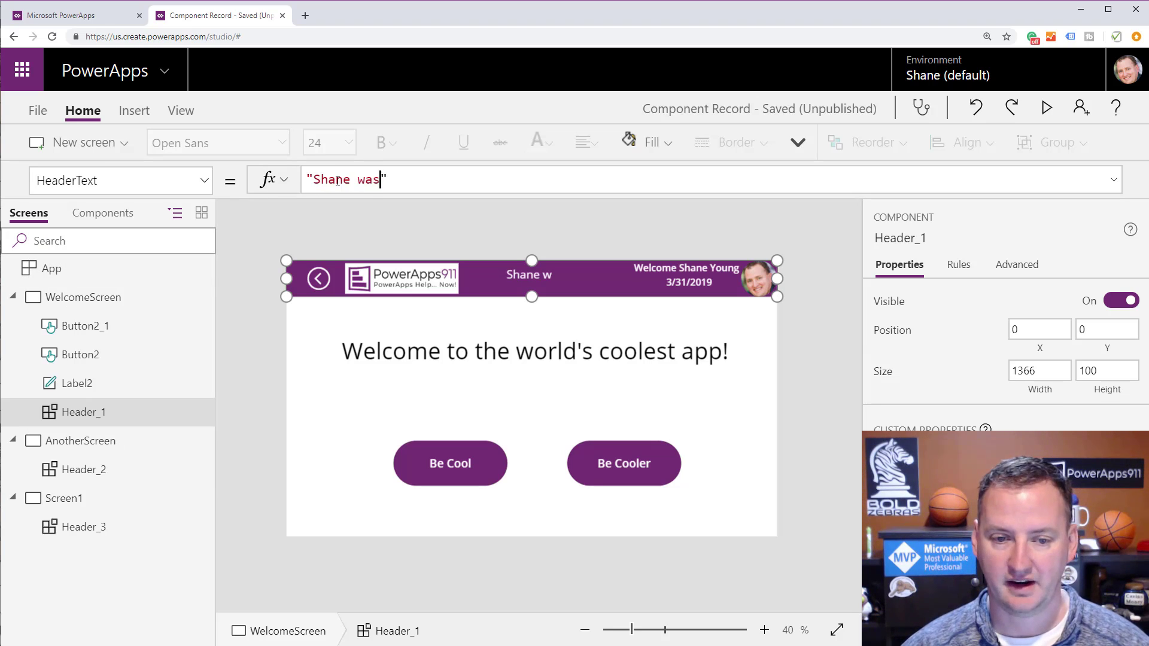
text(re)
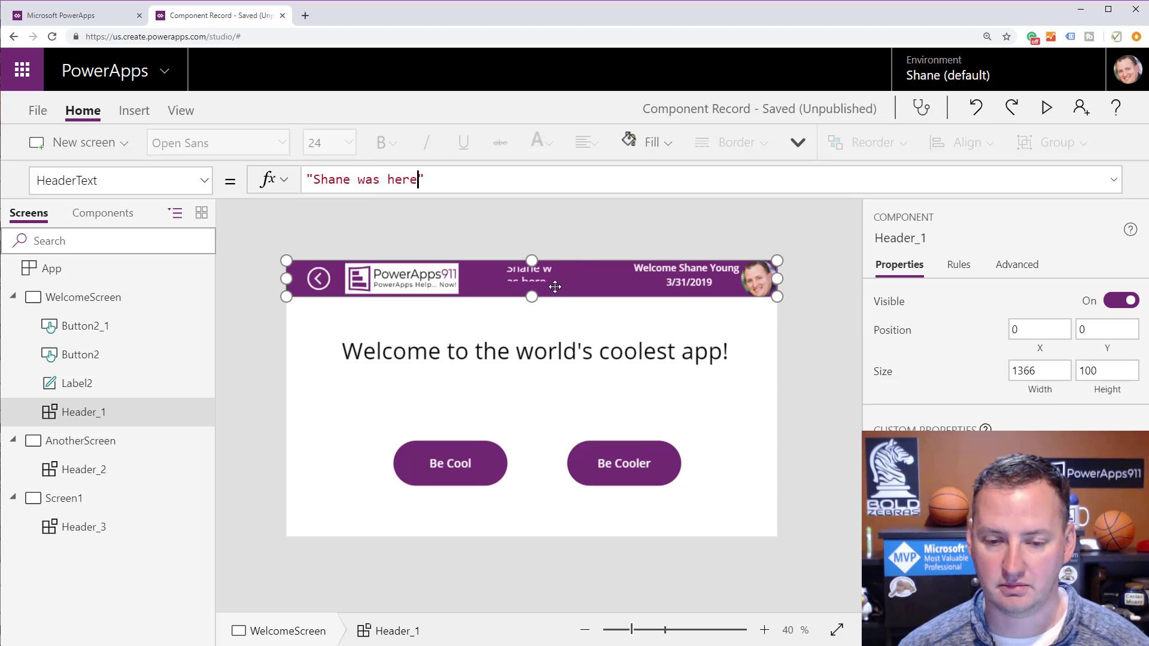
click(593, 331)
click(541, 278)
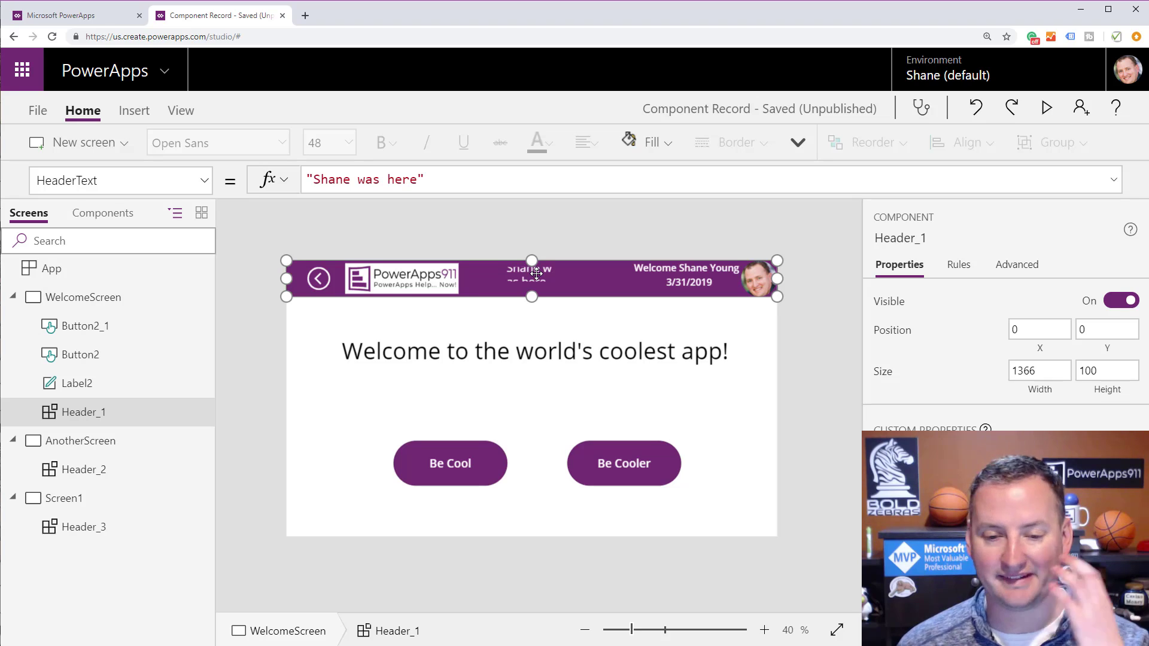
- Enlarge the Header component's title label to fill the bar between the logo and the welcome text, and center its text
click(113, 214)
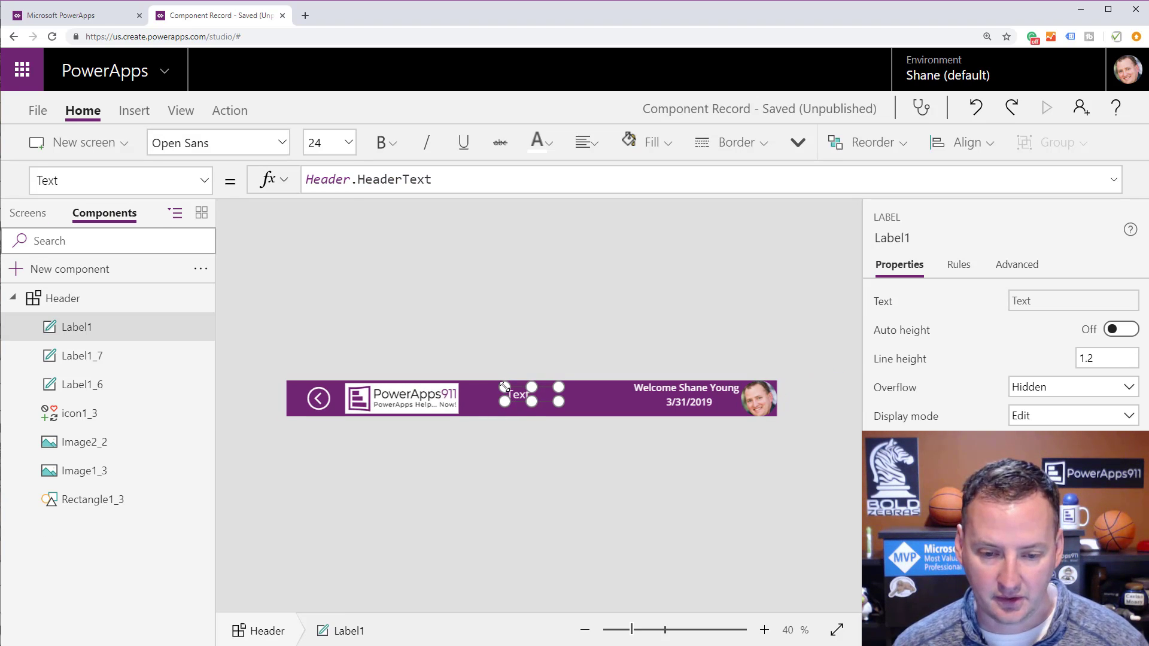
drag(504, 385, 458, 377)
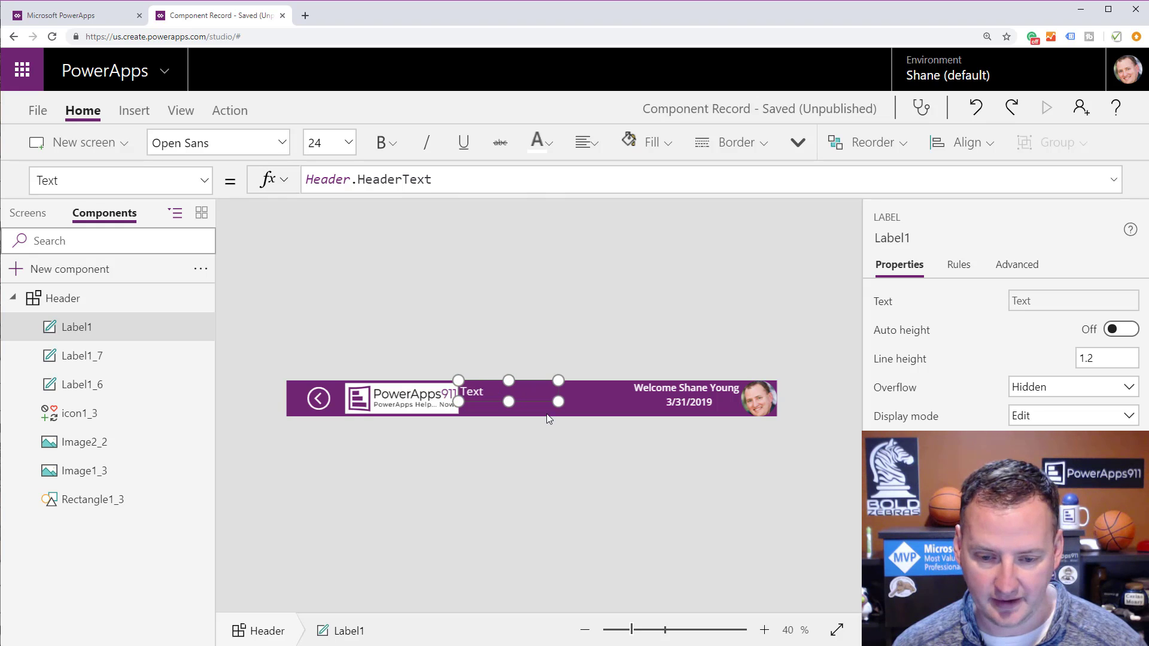
drag(558, 402, 628, 423)
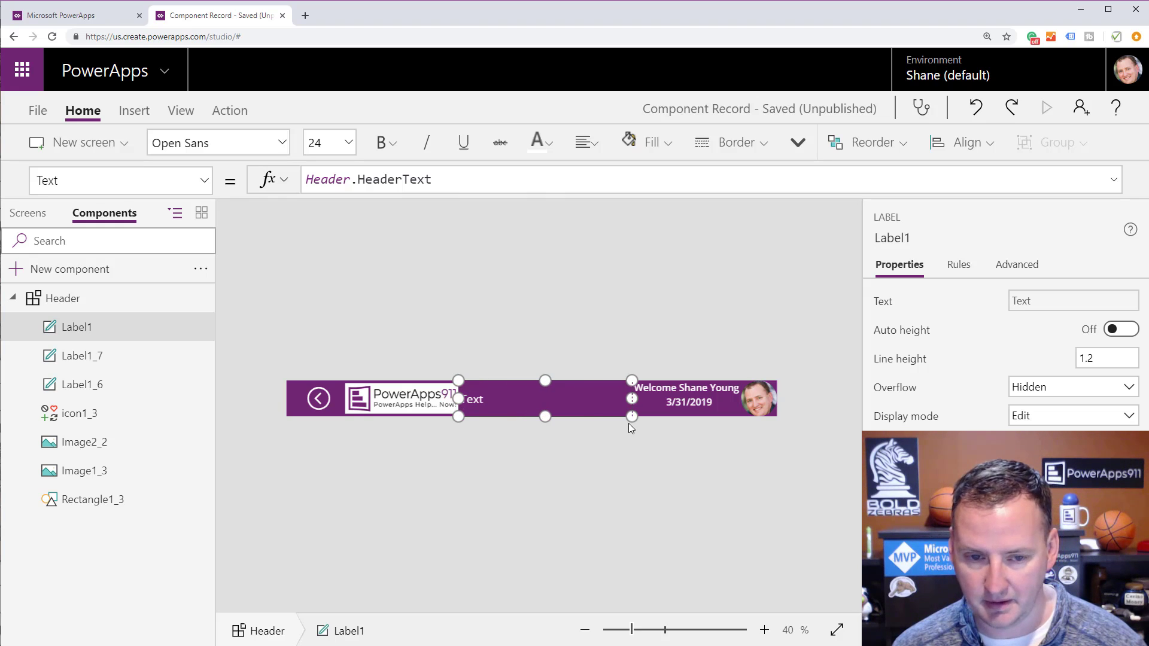
click(585, 143)
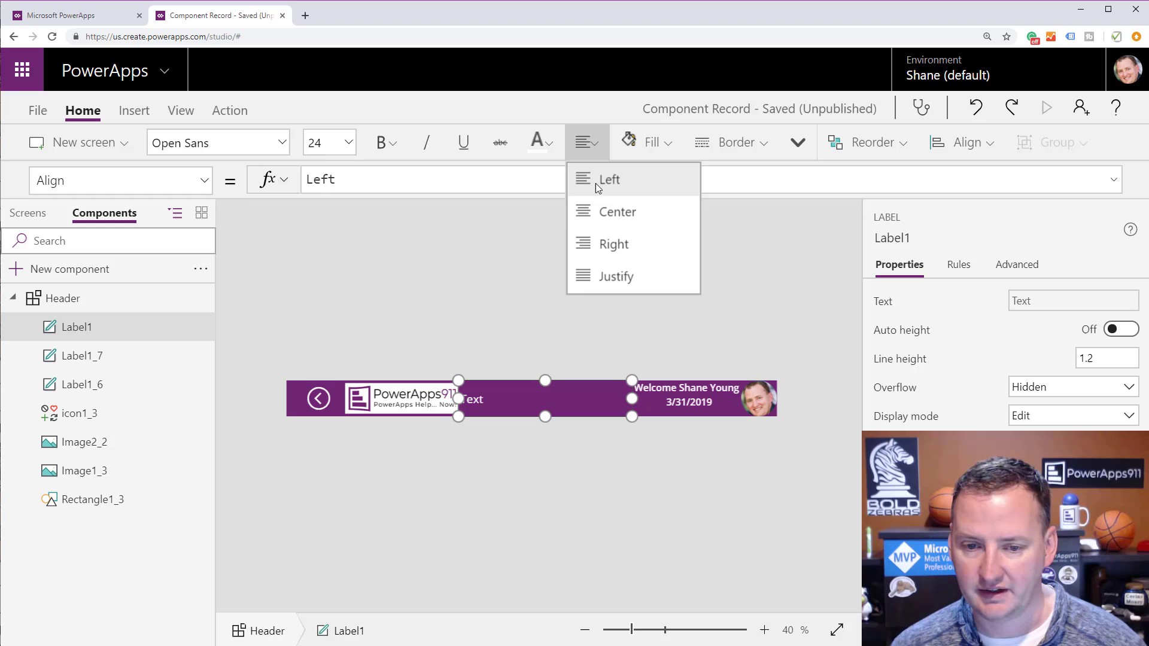
click(609, 219)
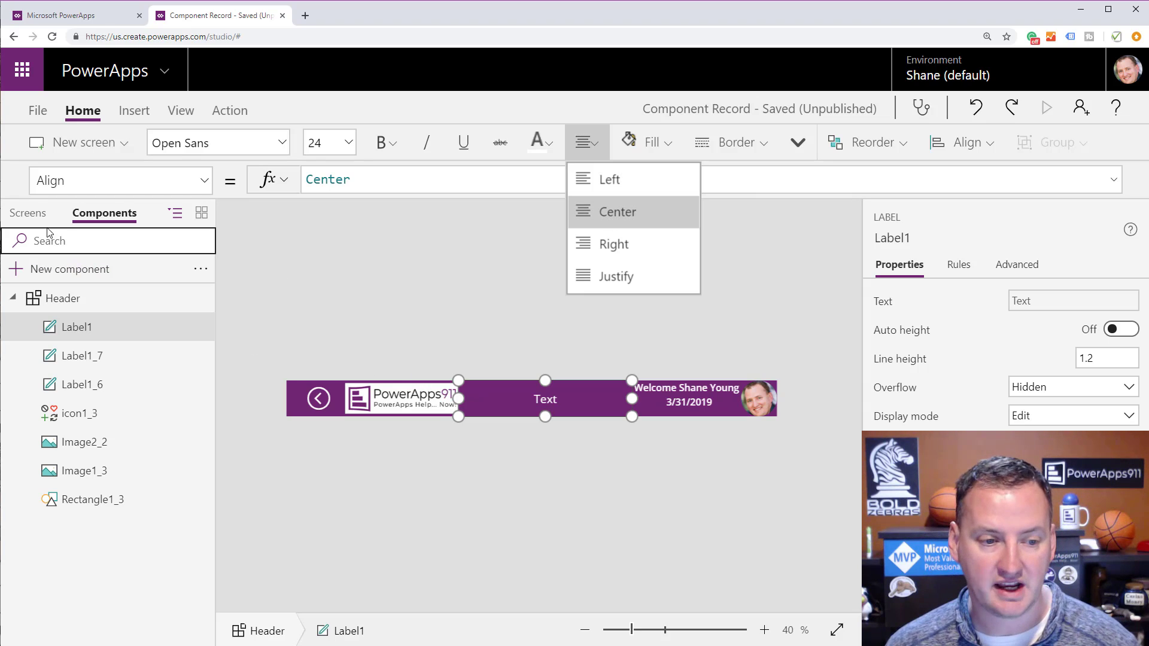
click(28, 213)
click(548, 285)
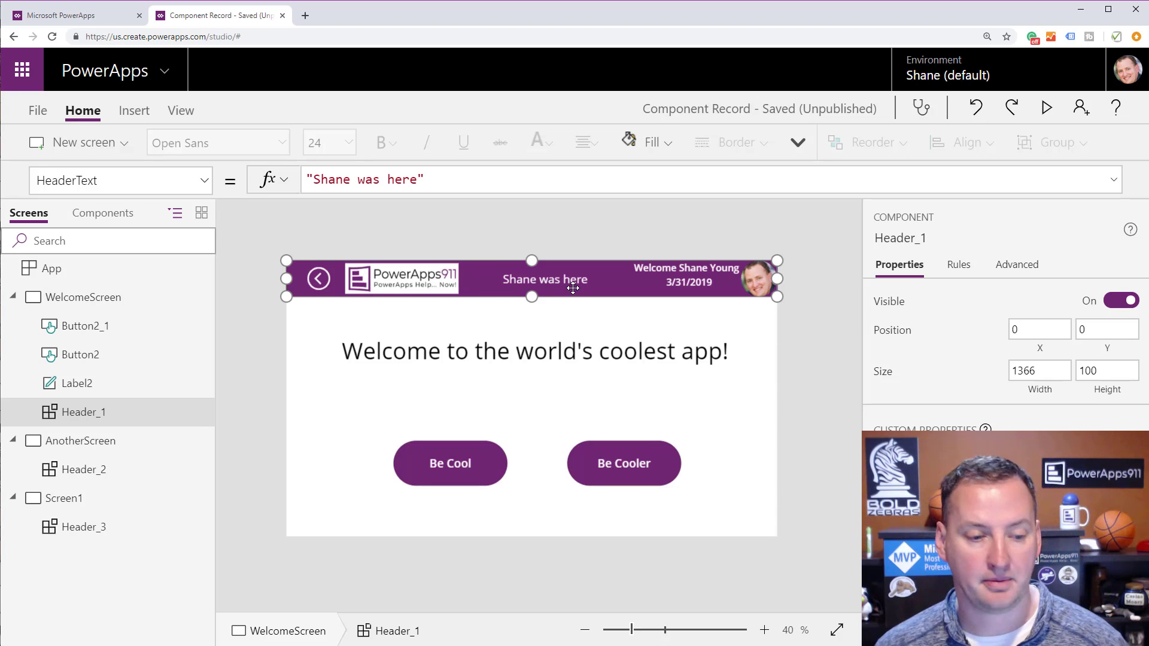
- On AnotherScreen, set the header instance's HeaderText to "Screen 2"
click(87, 453)
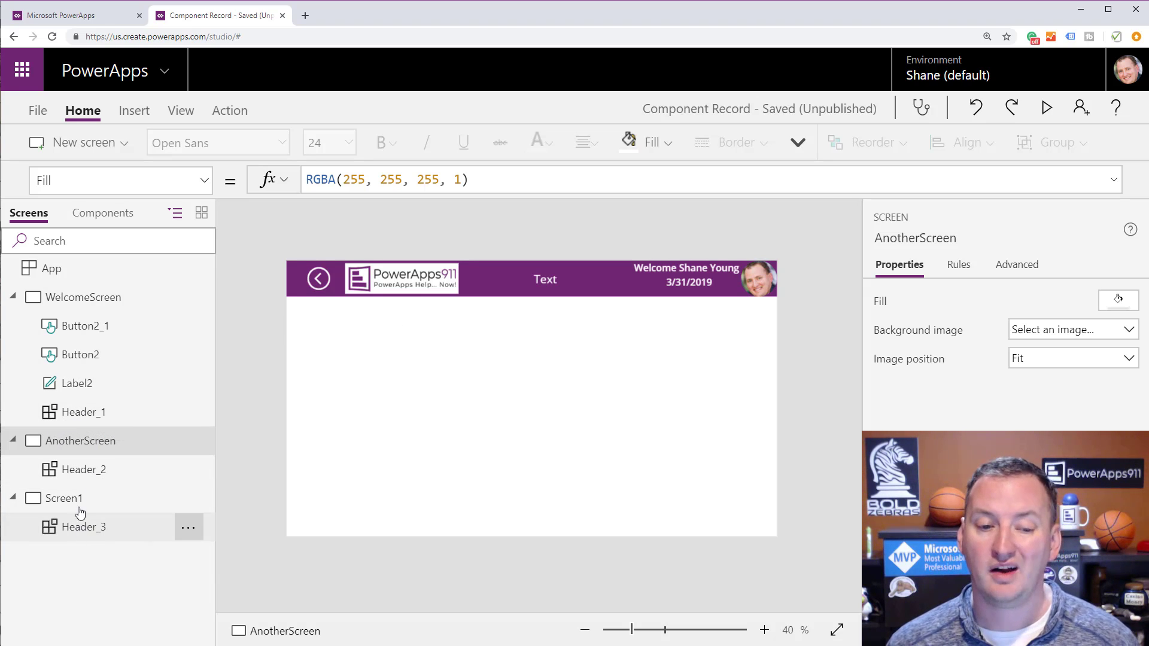
click(78, 472)
click(203, 182)
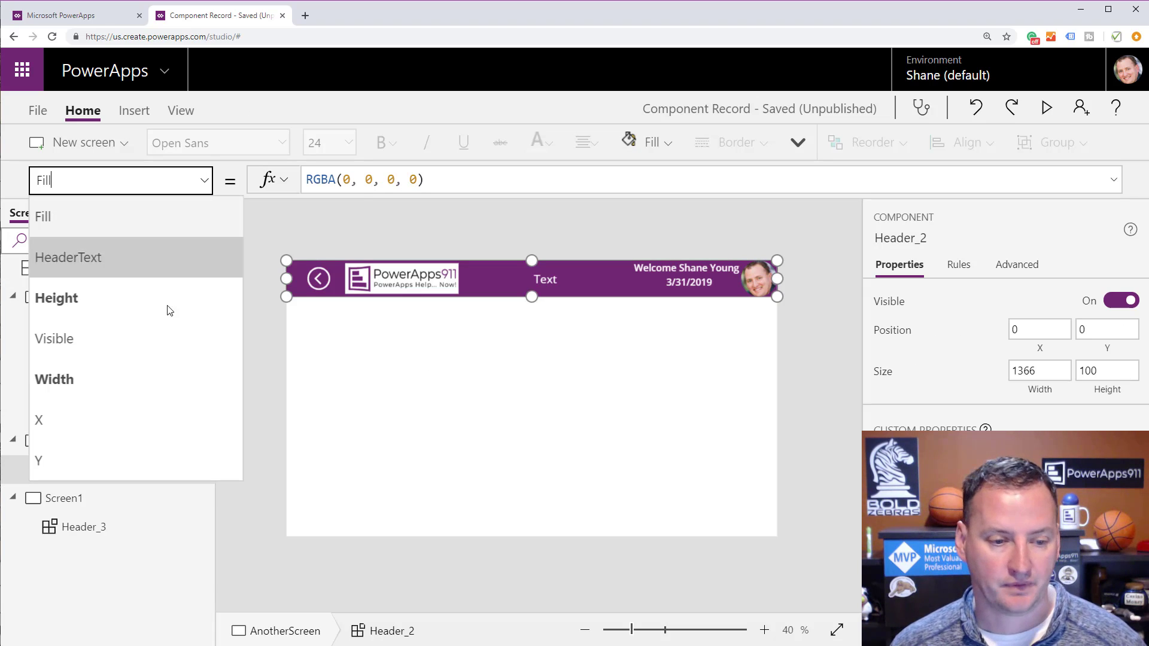
click(152, 261)
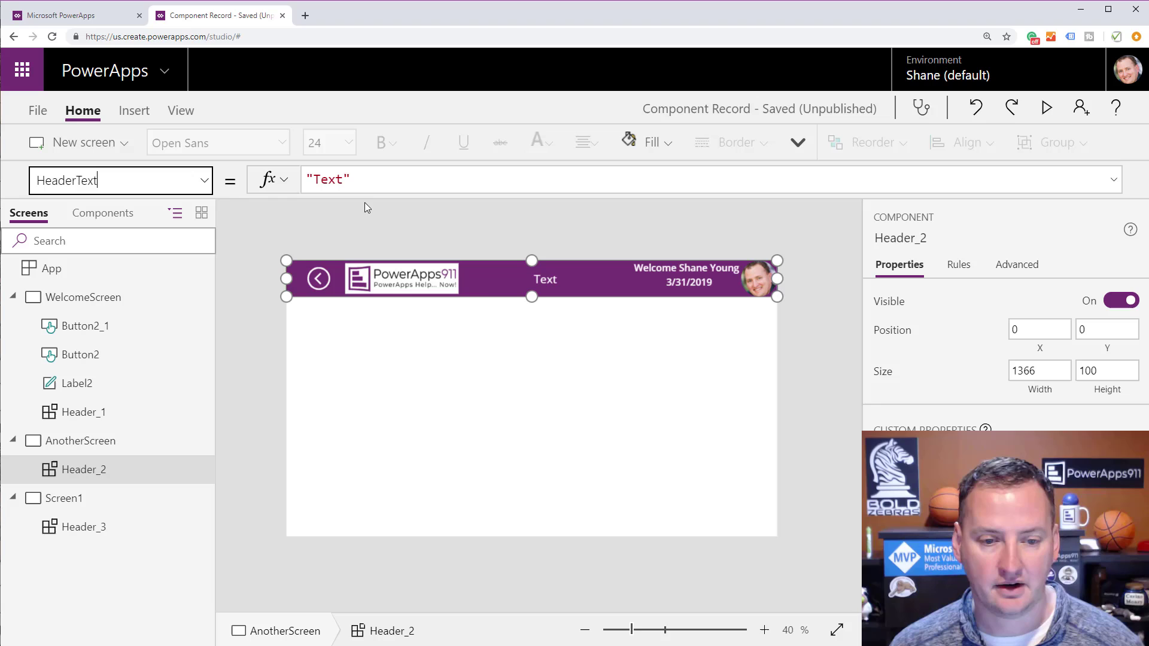
double_click(336, 180)
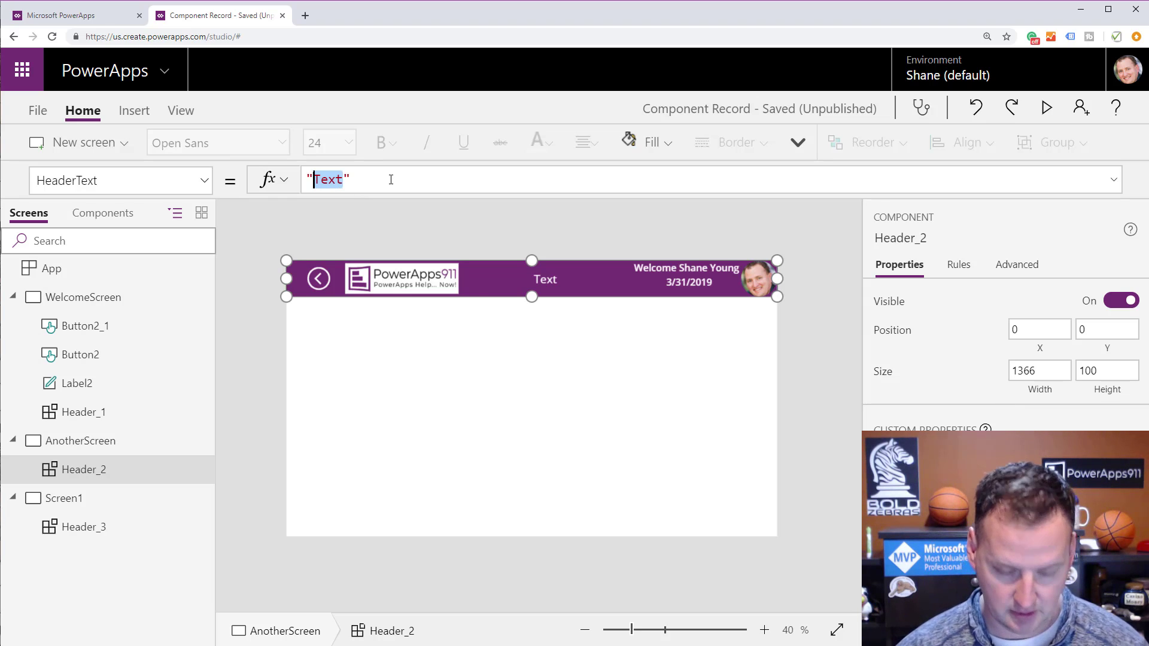
text(Screen 2)
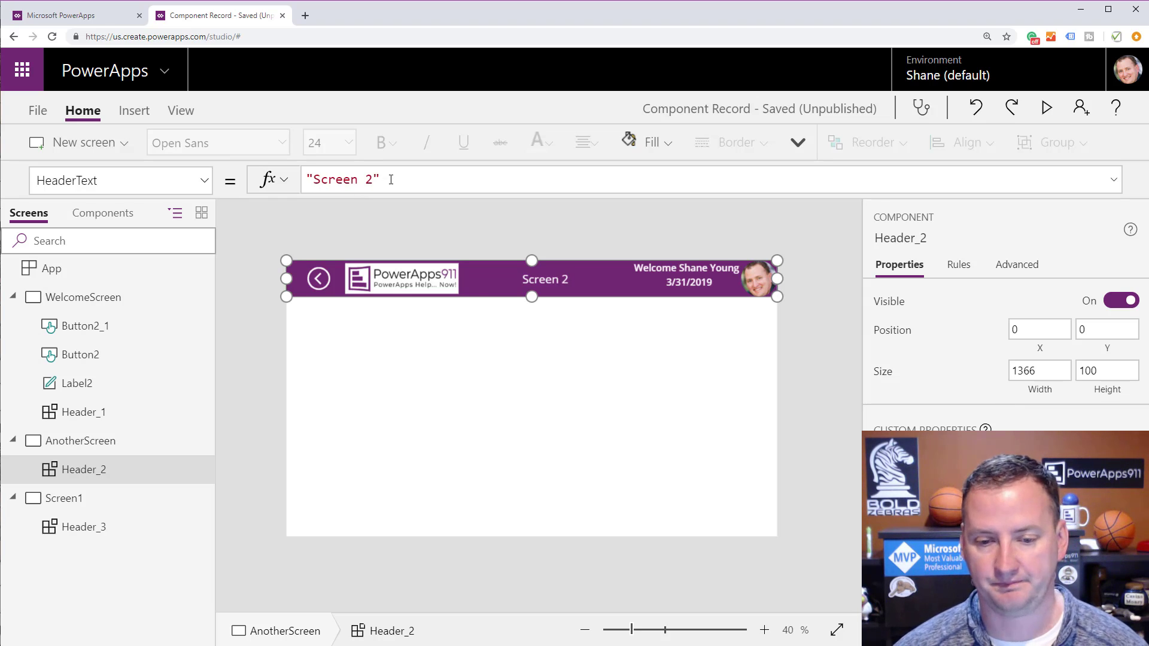
click(548, 389)
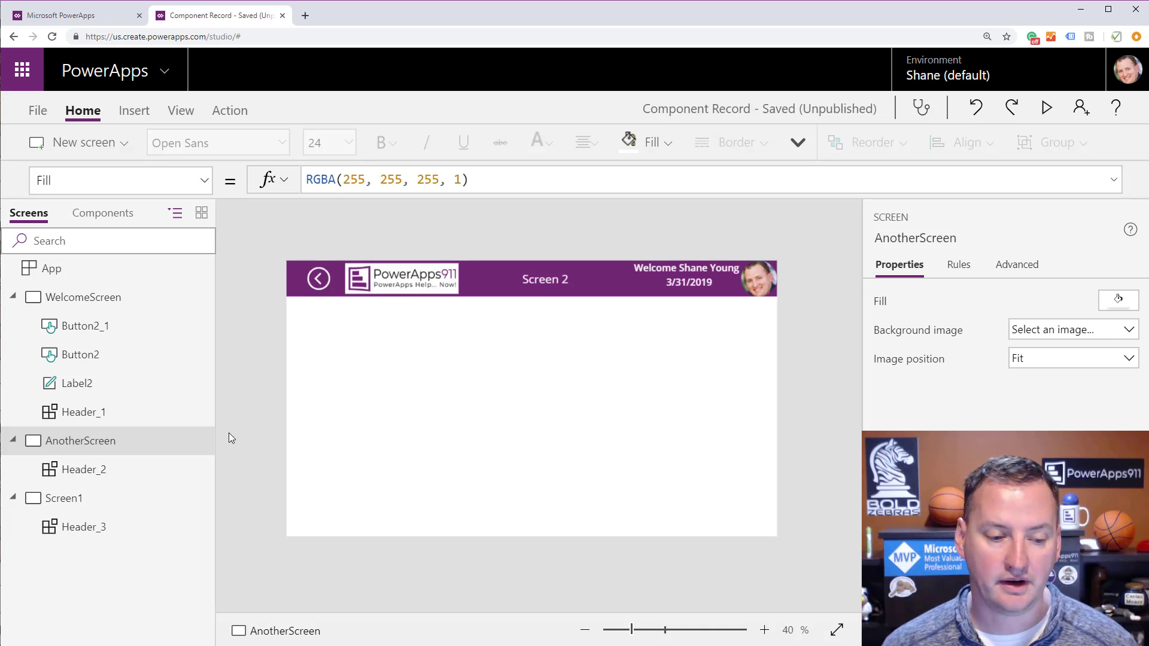
- Check the header instances on Screen1 and WelcomeScreen, including the back arrow
click(88, 500)
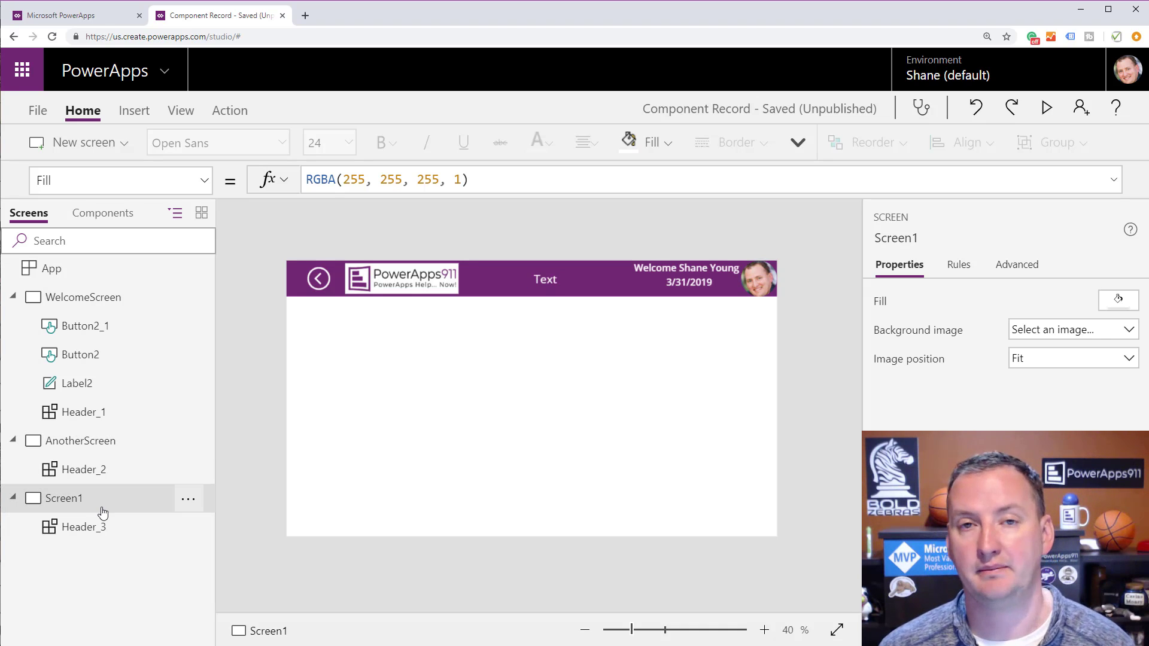
click(67, 302)
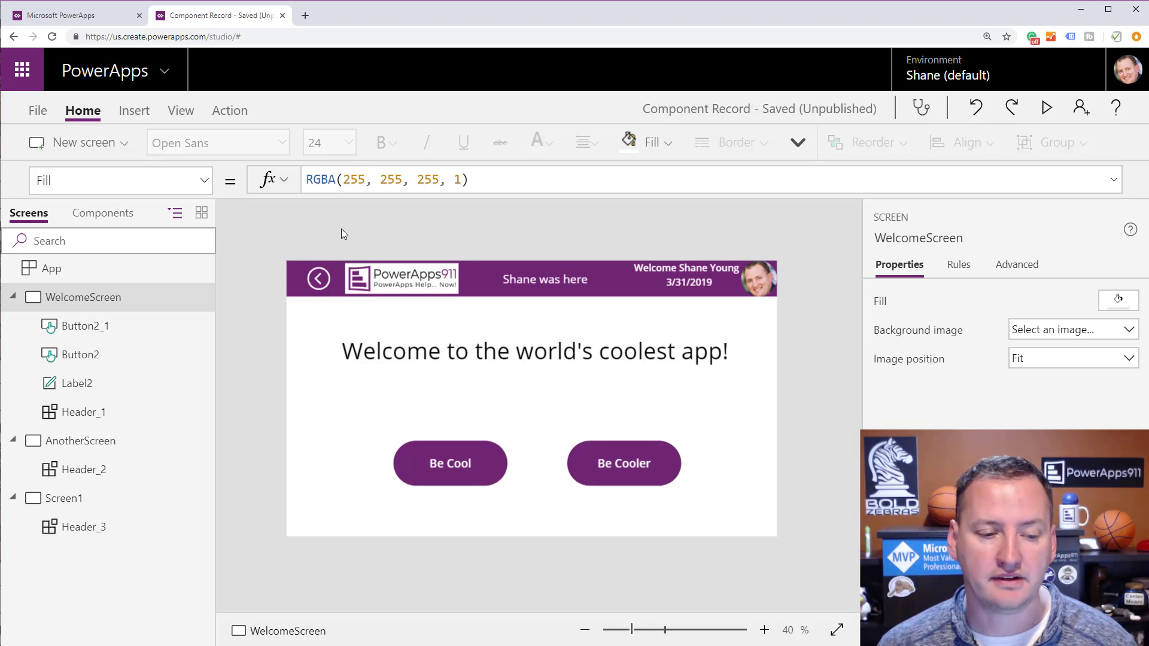
click(320, 283)
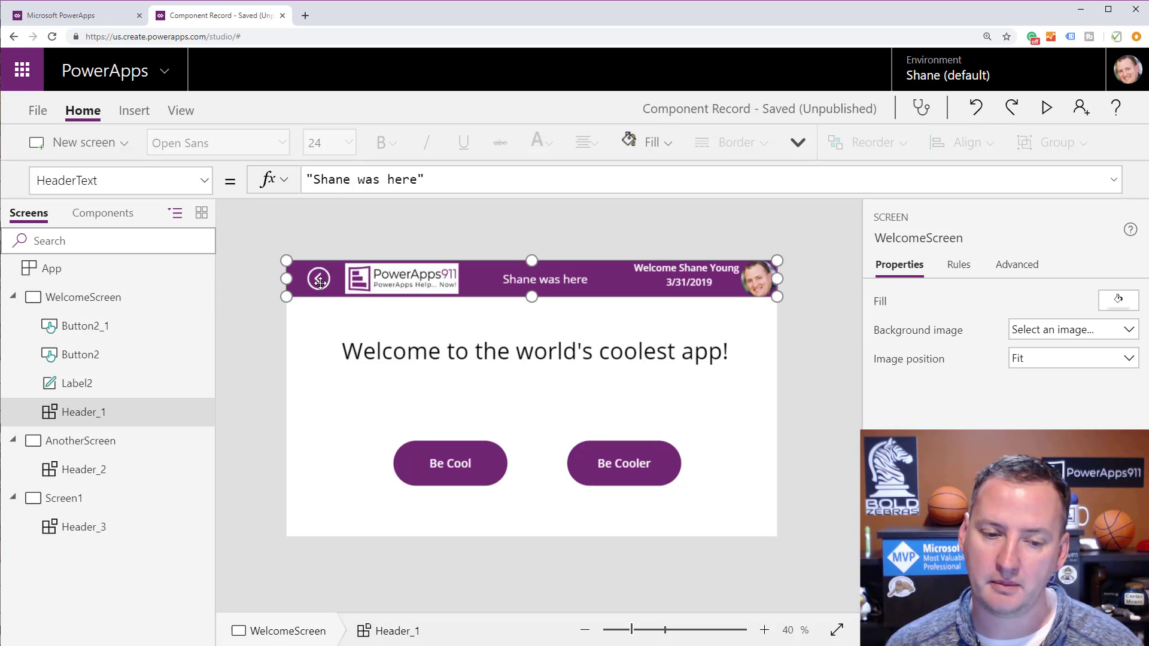
- Start a new custom property on the Header component with display name "Destination Screen" and name "DestinationScreen"
click(118, 216)
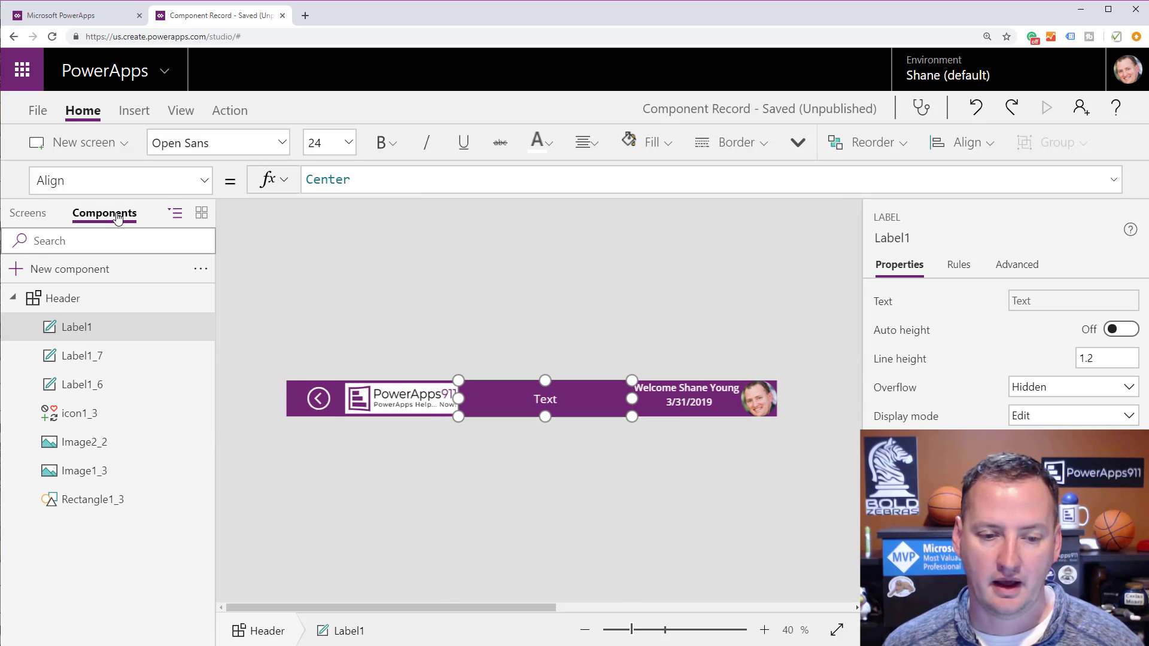
click(84, 299)
click(919, 460)
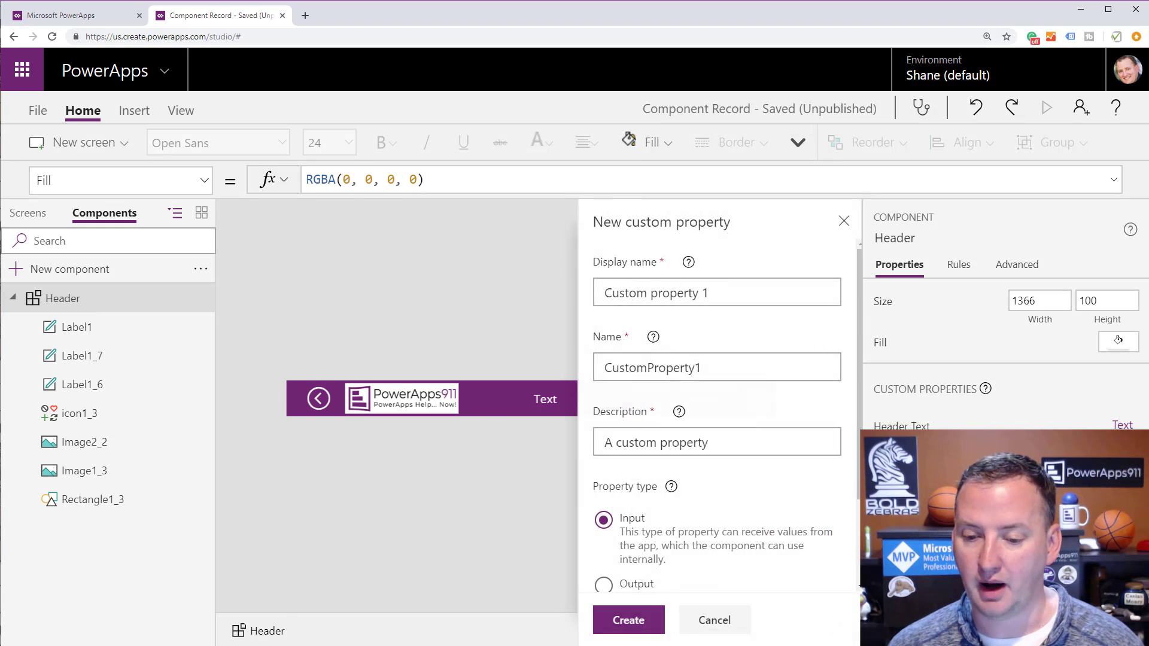
triple_click(724, 298)
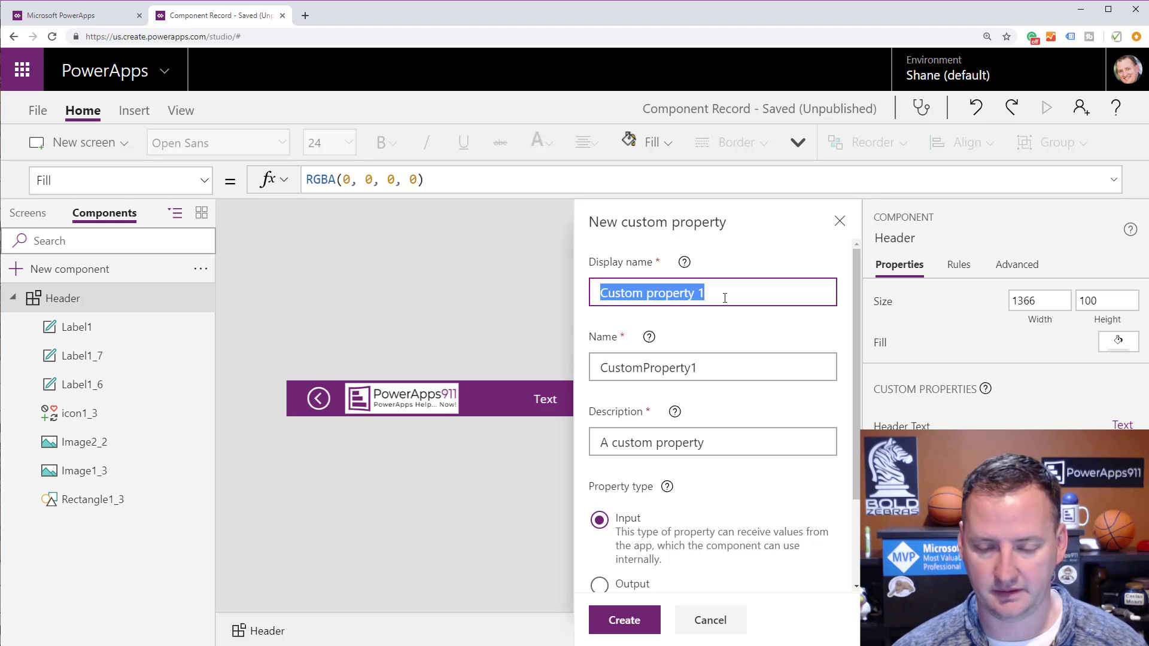
text(Destination S)
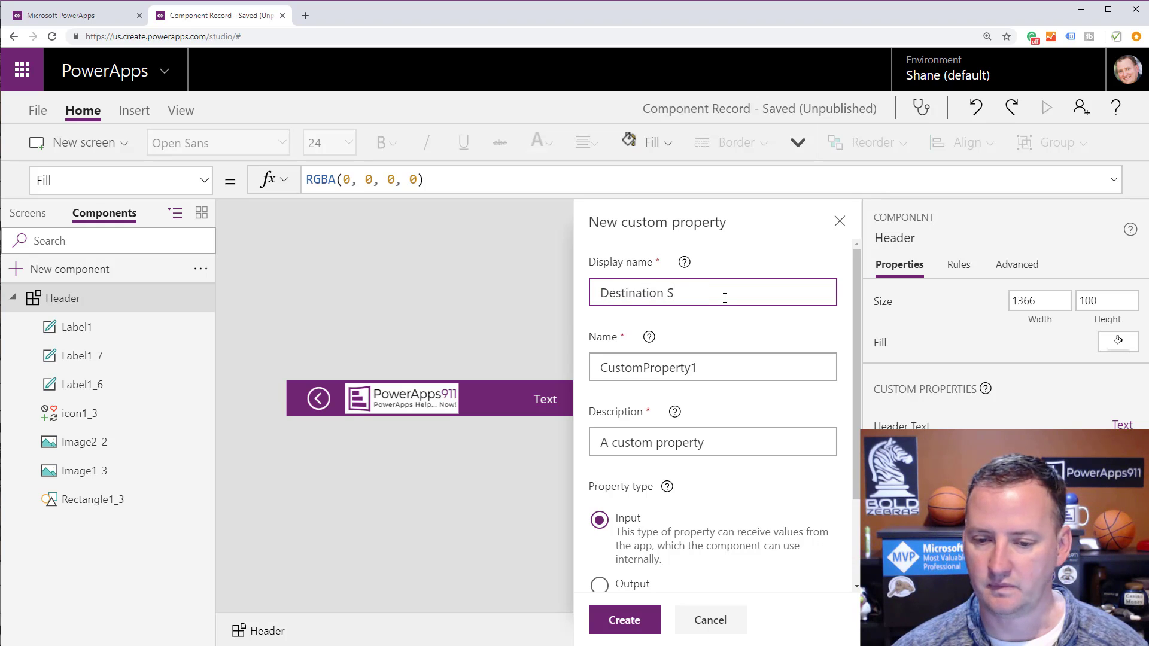
text(creen)
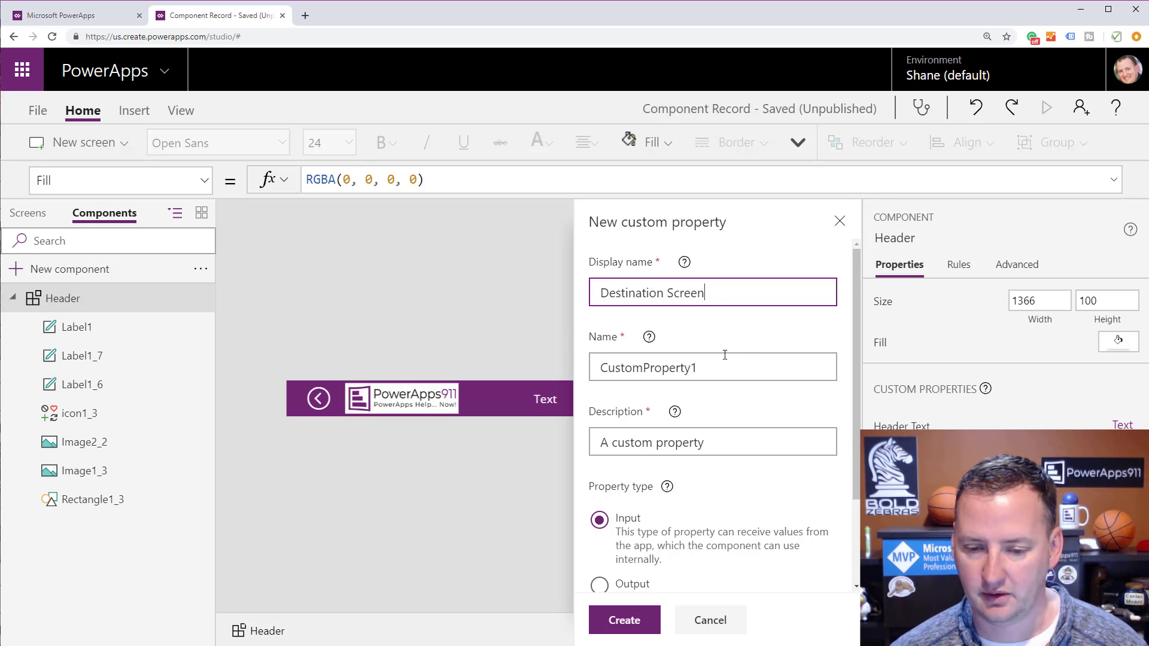
key(Tab)
text(Screen)
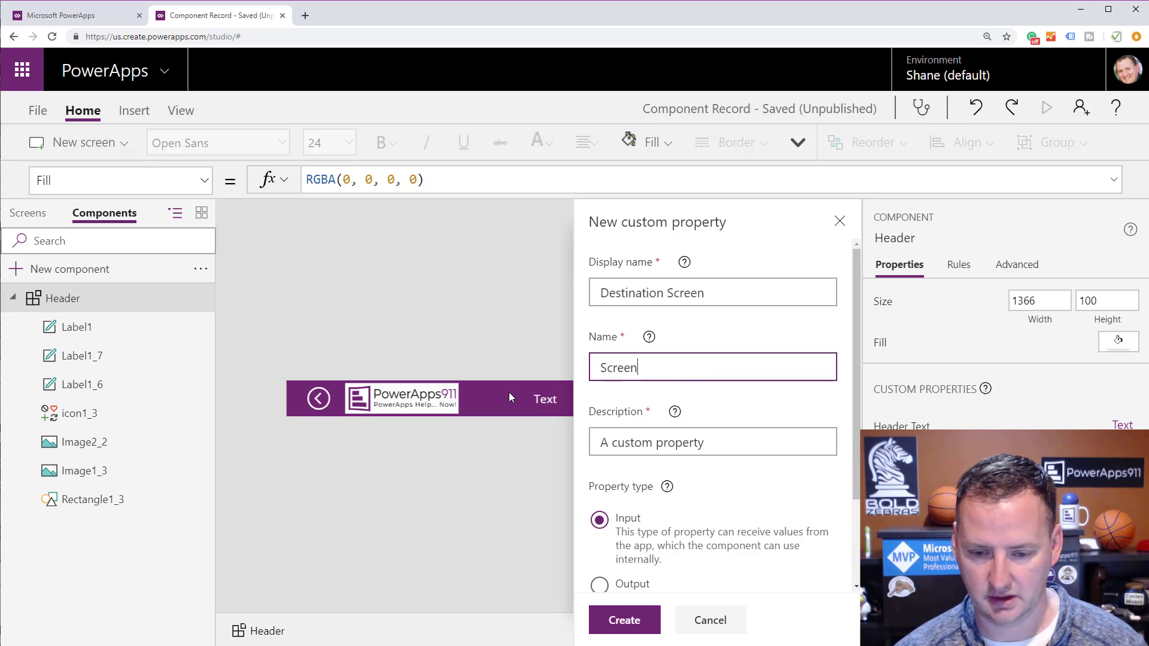
key(Home)
text(Des)
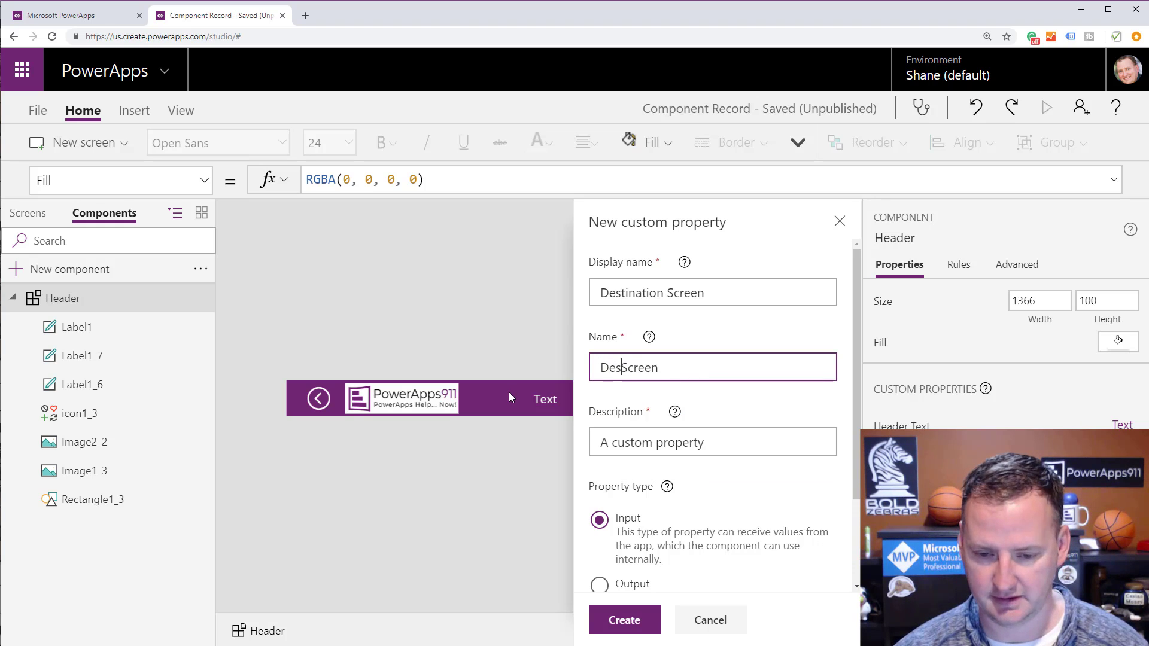
text(tination)
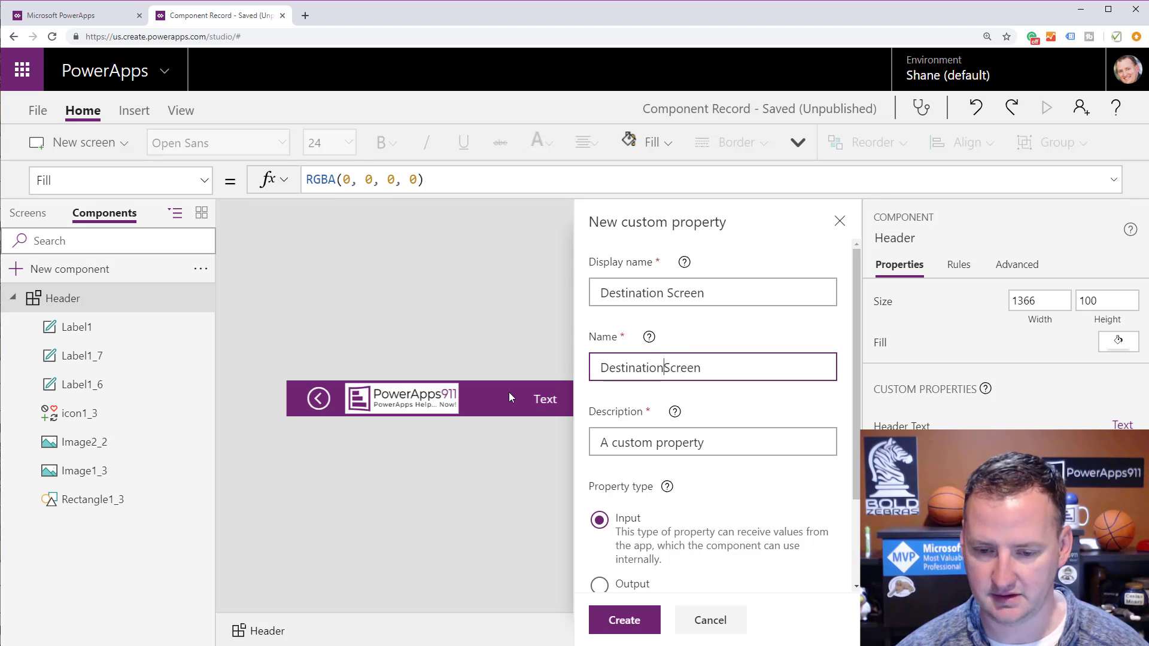
- Choose the Screen data type for the custom property and create it as an Input property
scroll(742, 467, down, 2)
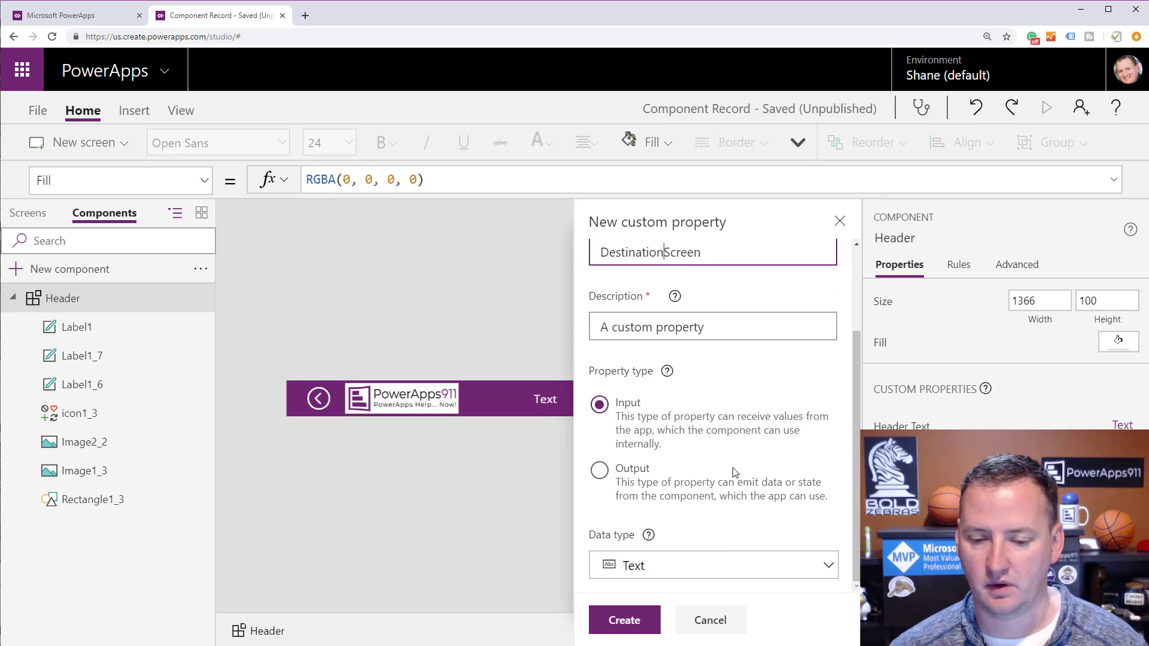
click(722, 564)
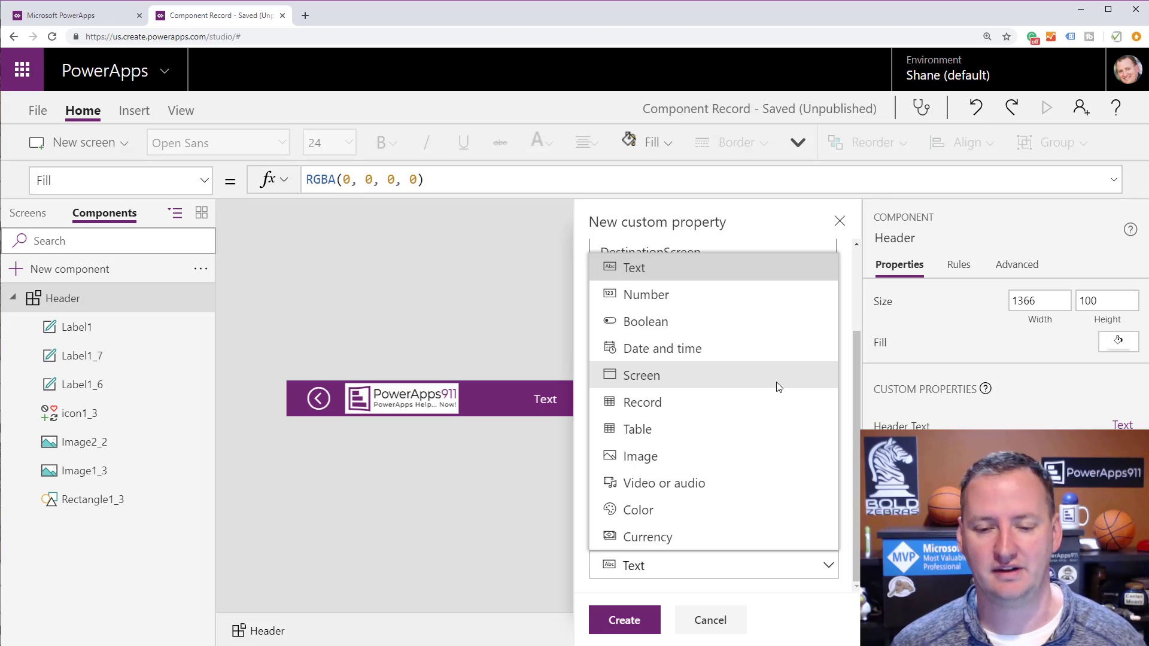
click(678, 387)
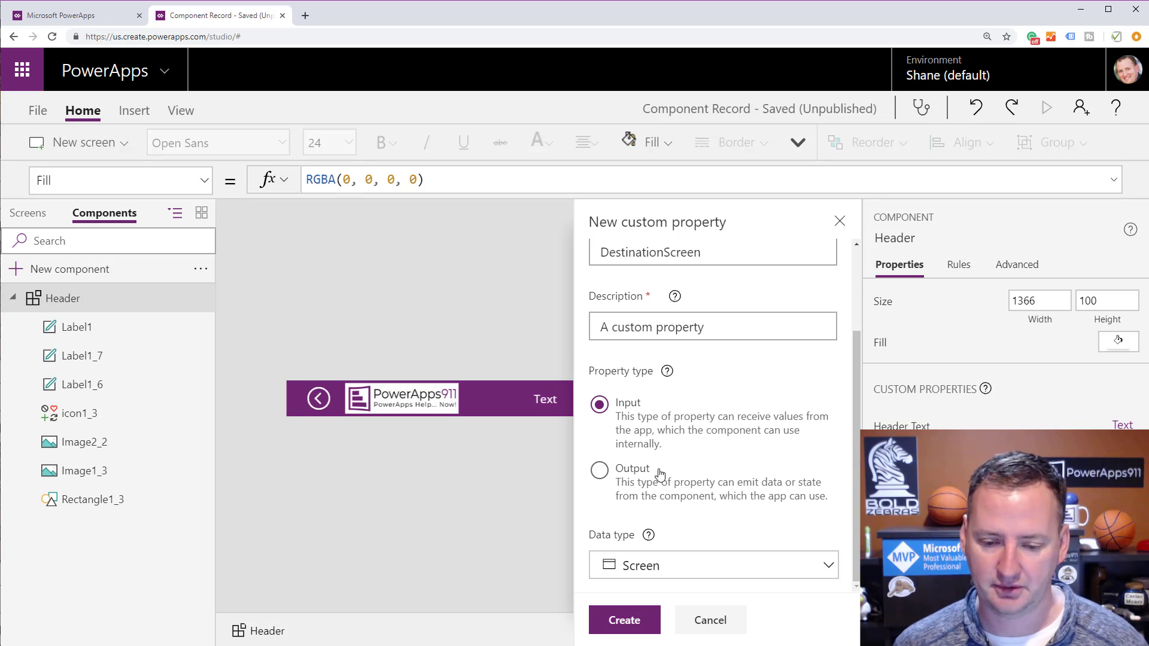
click(624, 620)
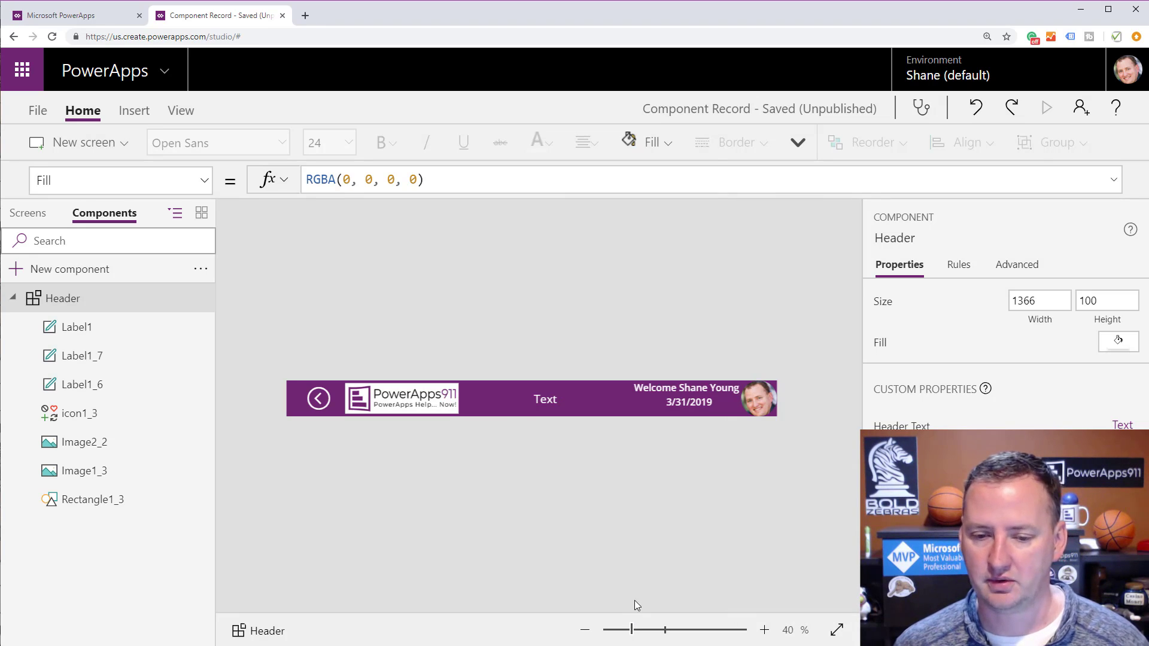
- Set the OnSelect formula of the Header component's back arrow icon to Navigate(Header.DestinationScreen, ScreenTransition.Cover)
click(324, 409)
double_click(370, 182)
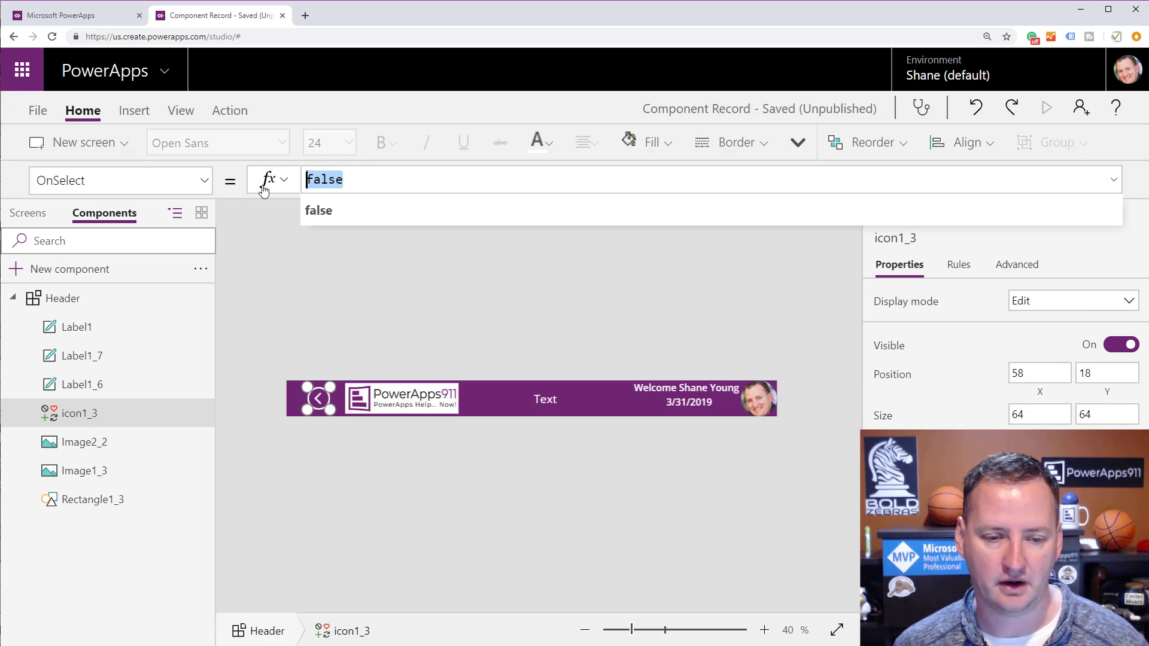
text(Navigate()
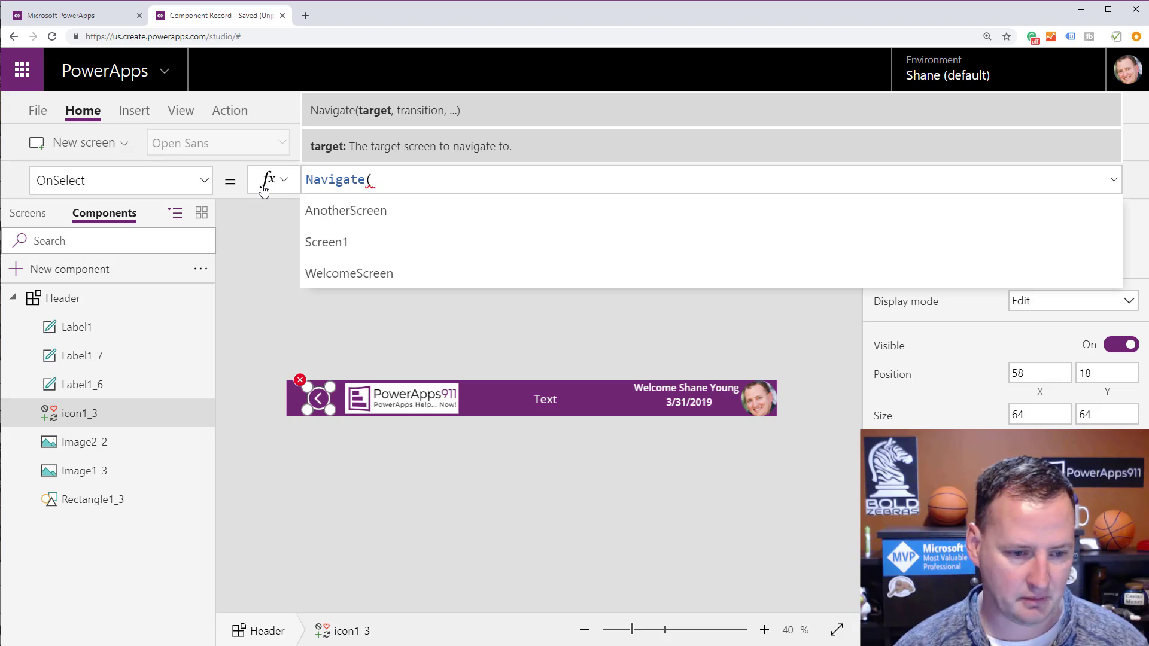
text(header)
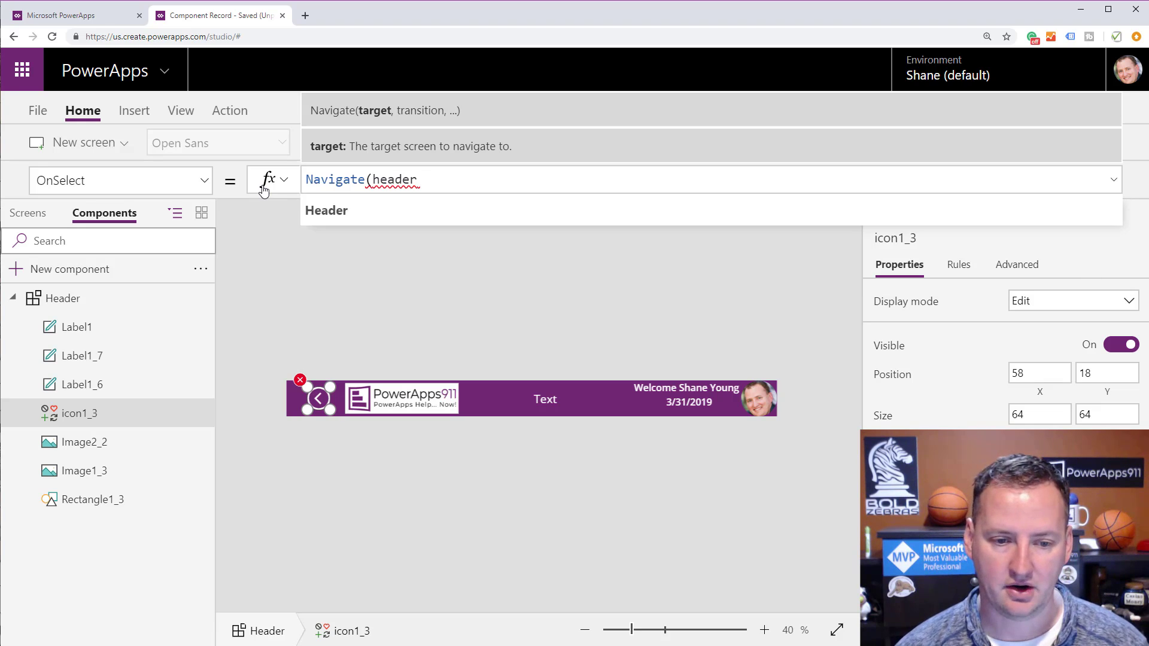
text(.)
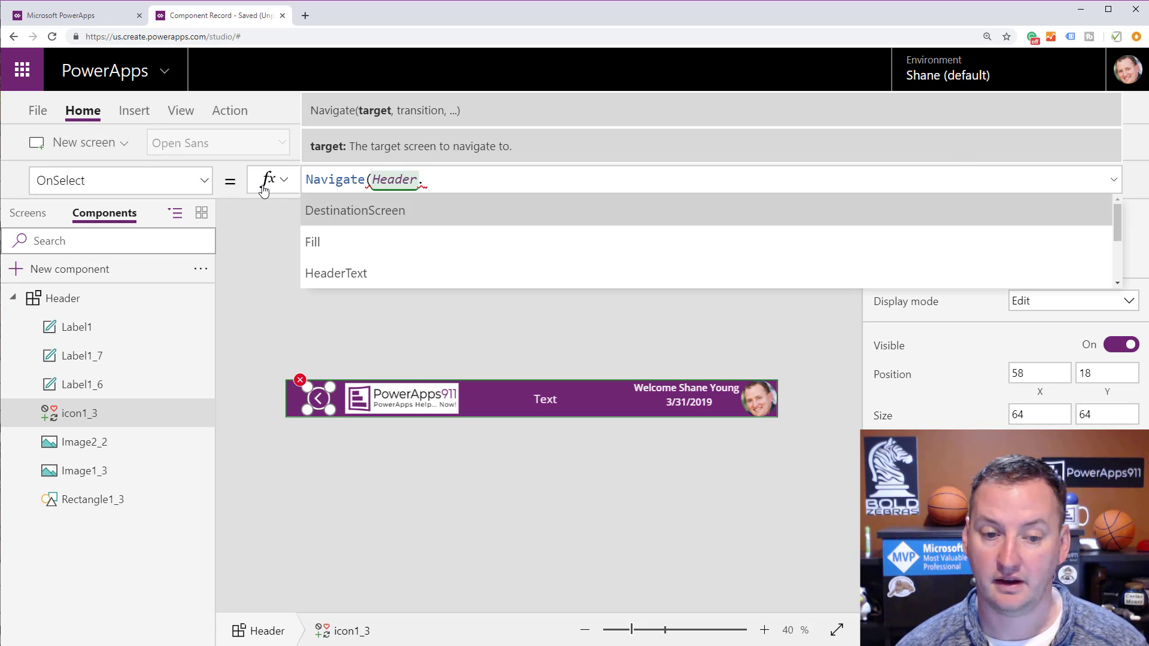
key(Tab)
text(,)
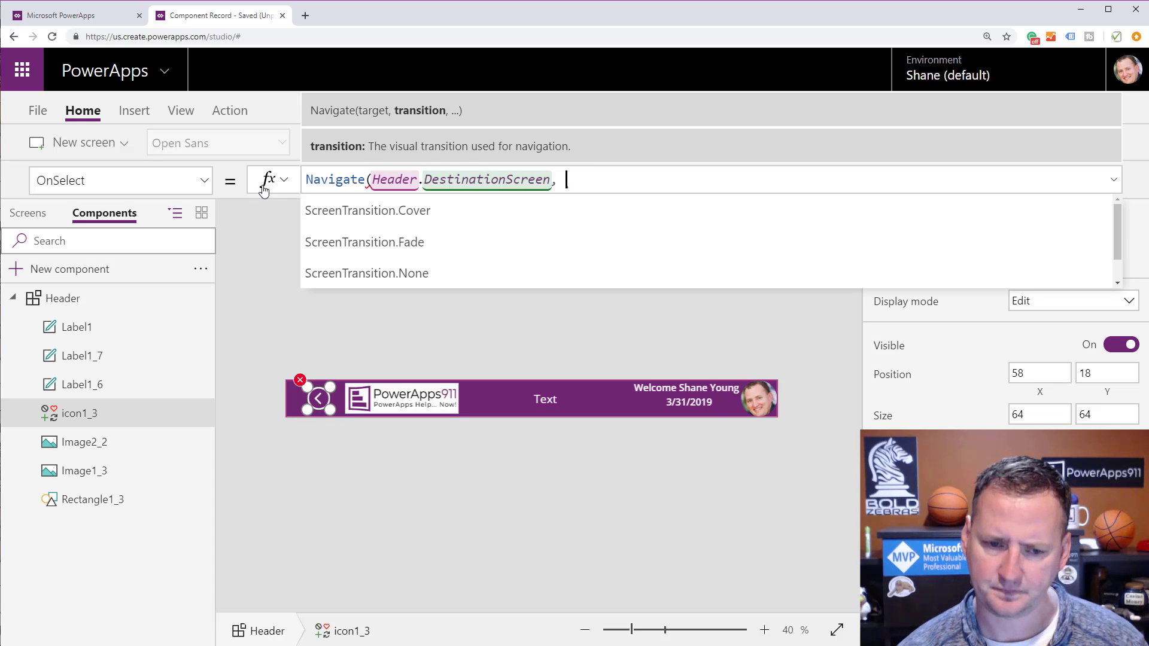
key(Tab)
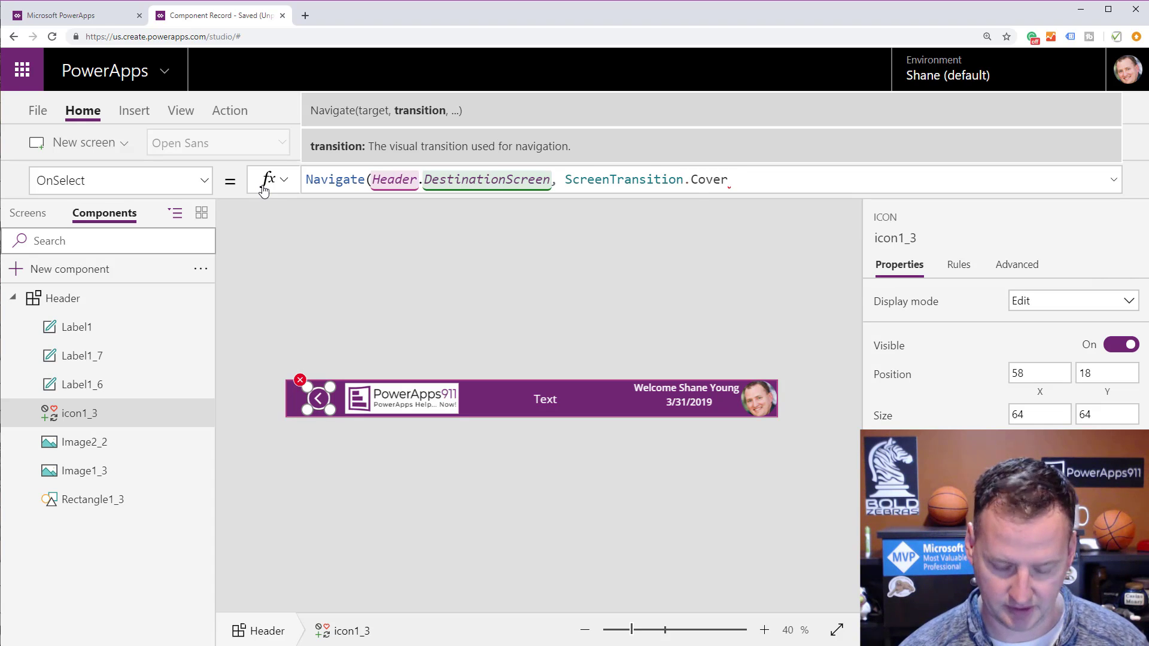
text())
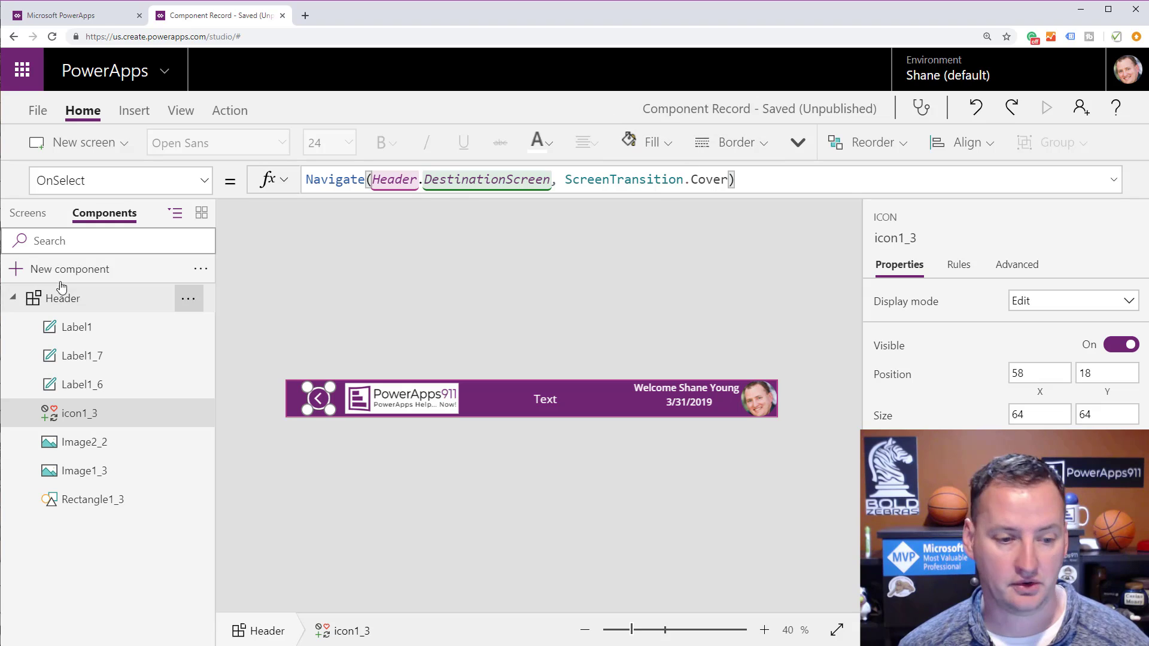
- On AnotherScreen, set the header instance's DestinationScreen property to WelcomeScreen
click(31, 216)
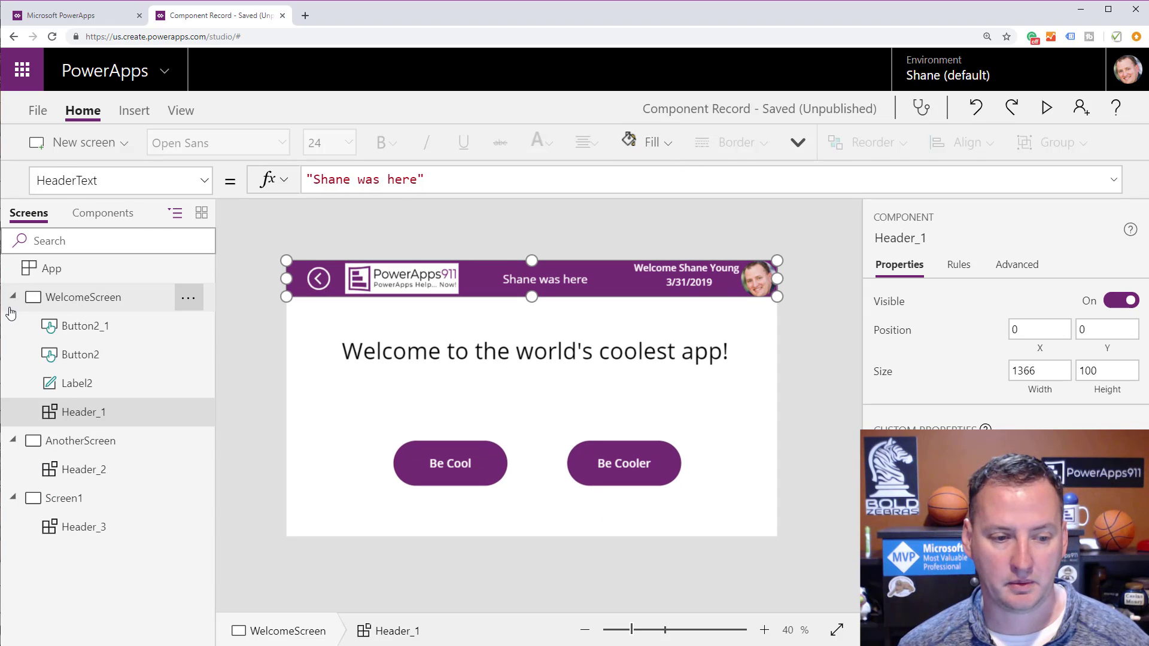
click(63, 453)
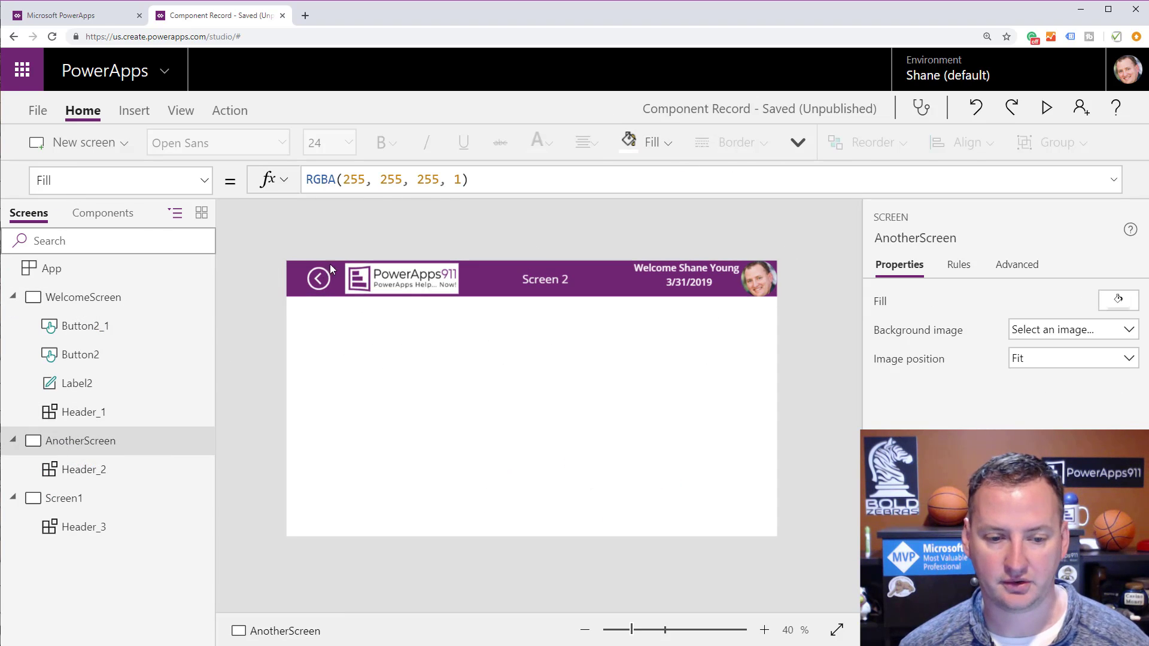
click(472, 285)
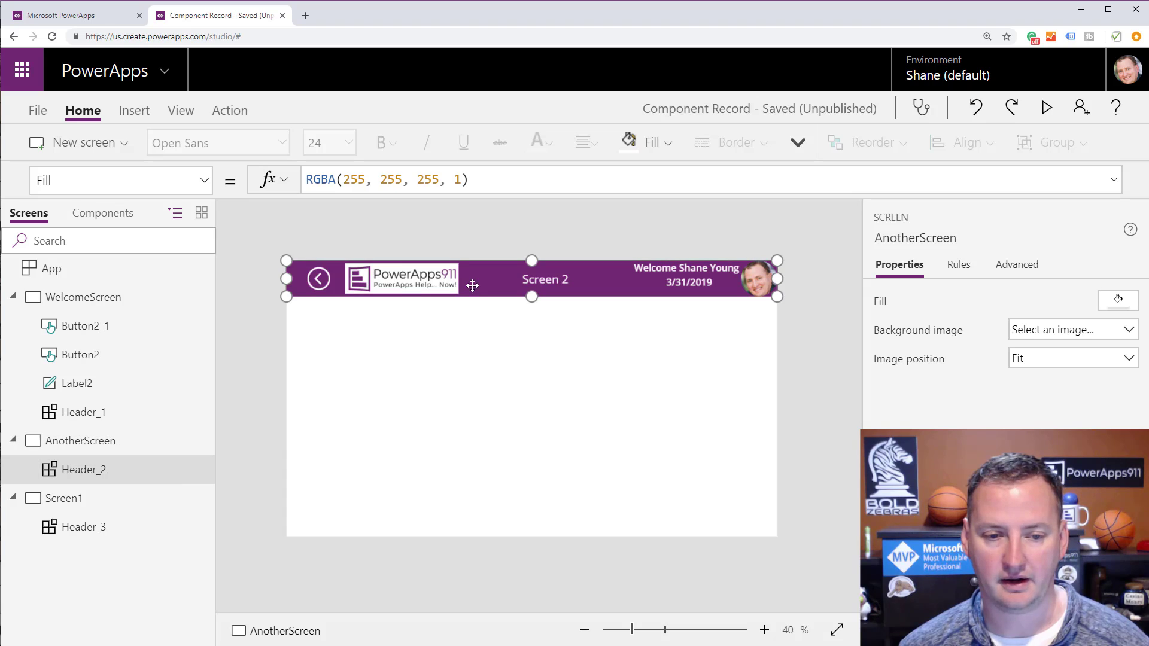
click(202, 181)
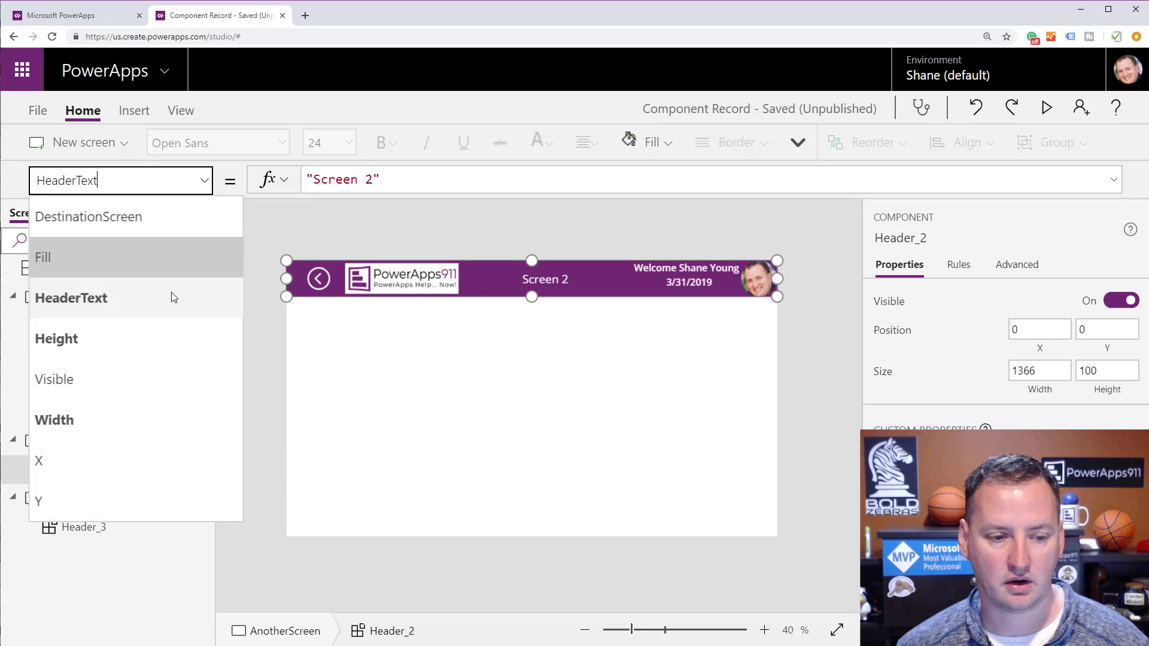
click(145, 222)
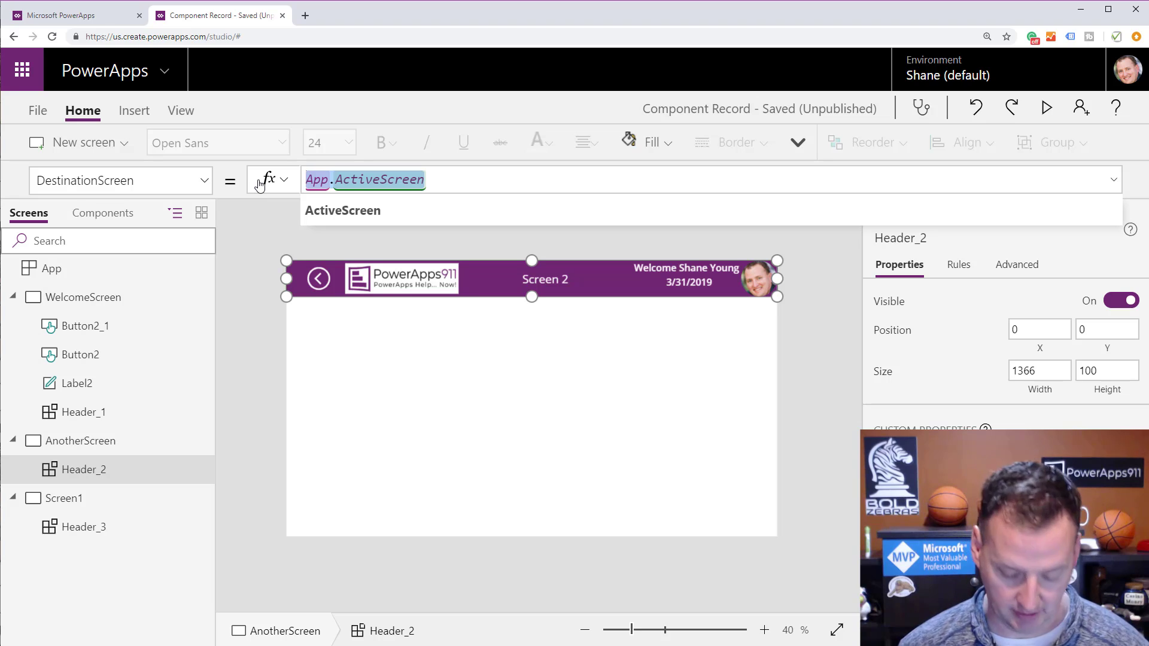
key(BackSpace)
text(W)
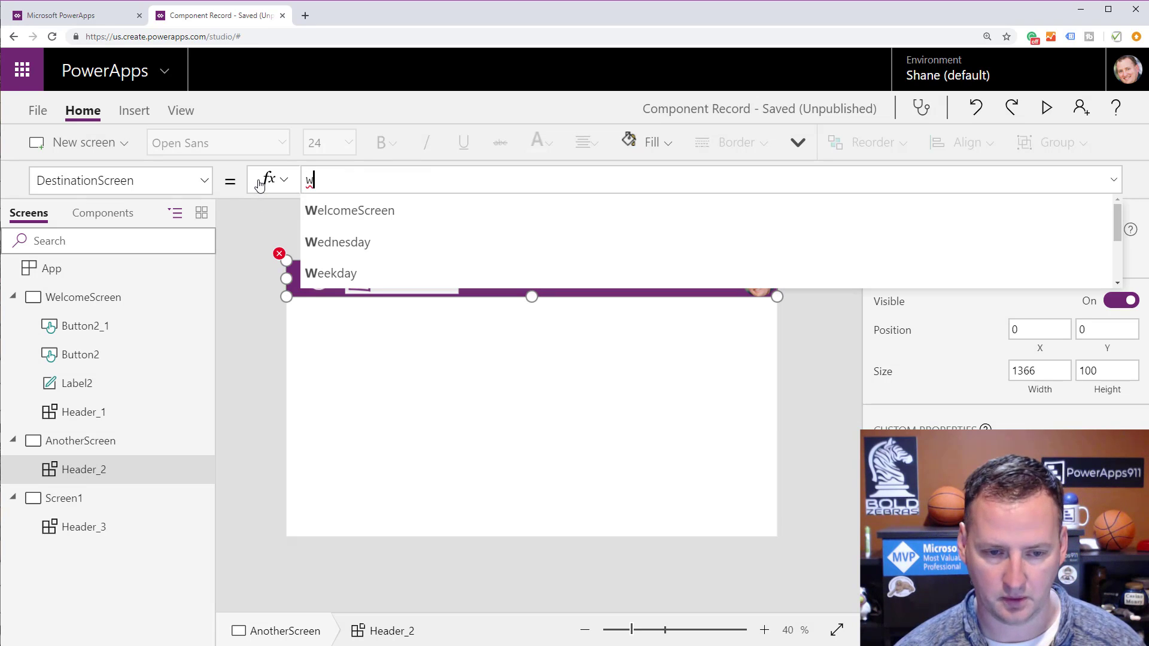
key(Tab)
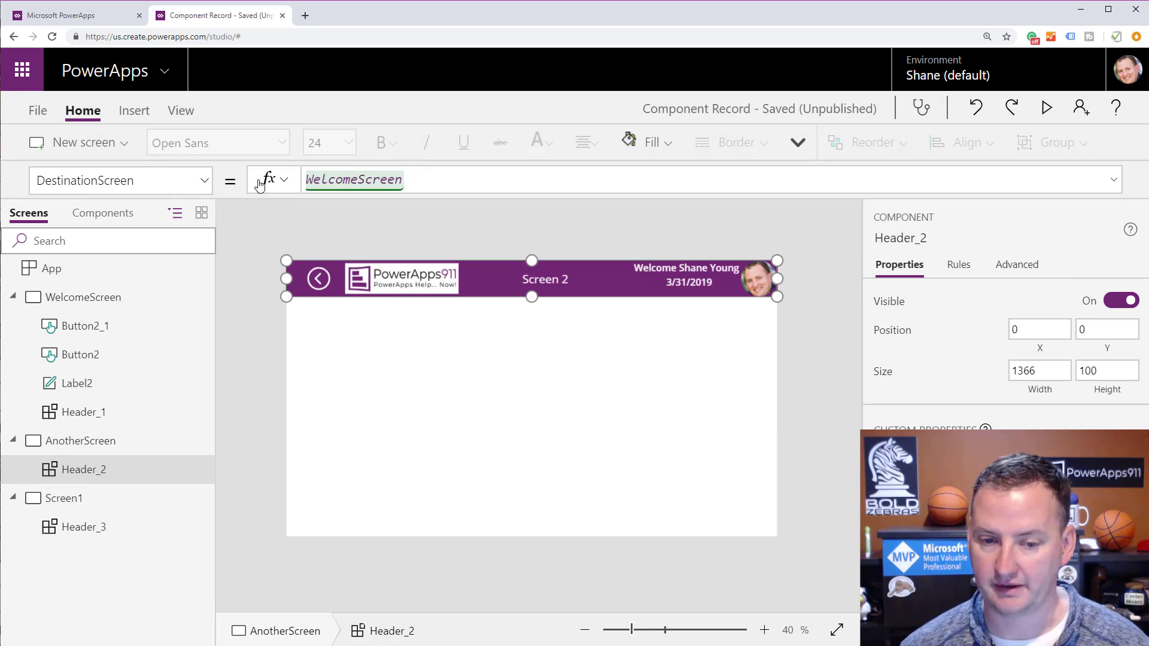
- Preview the app from AnotherScreen and test the header's back arrow, then close the preview
click(1049, 107)
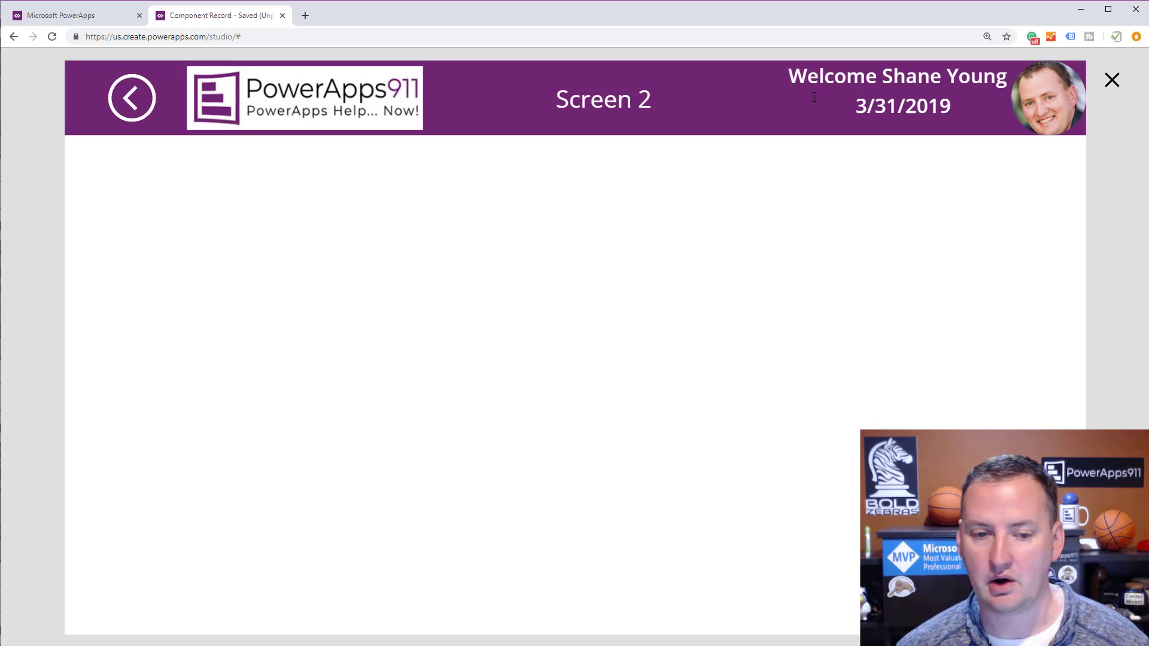
click(119, 101)
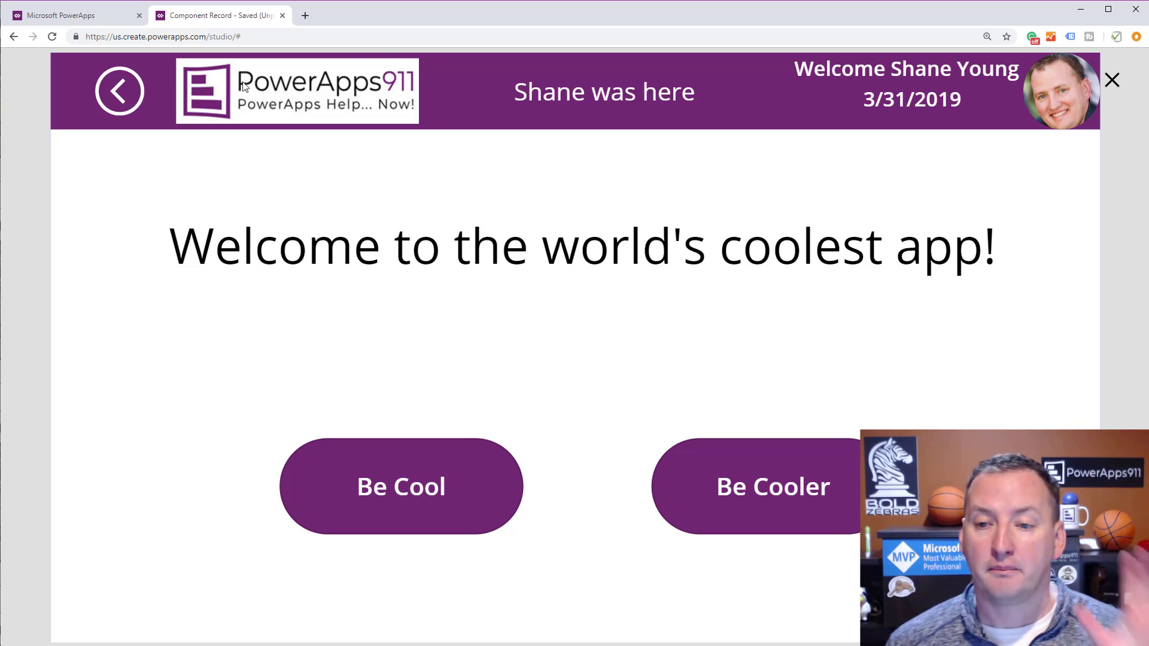
click(1111, 80)
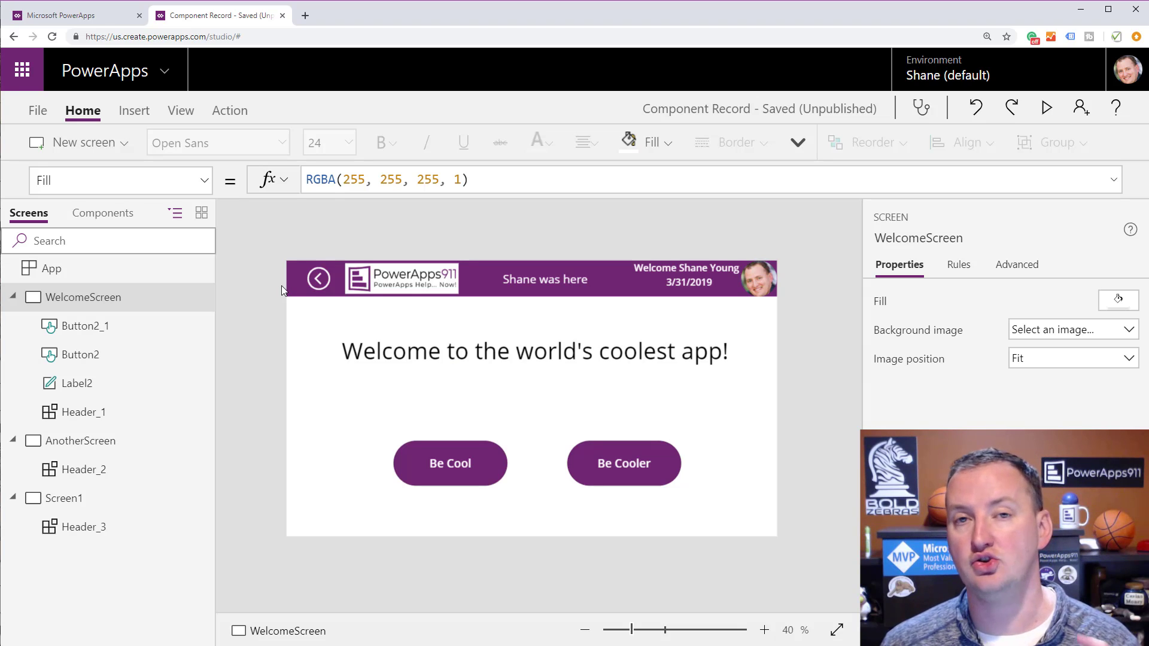
- Create a new component alongside Header and rename it GenericCalculator
click(99, 213)
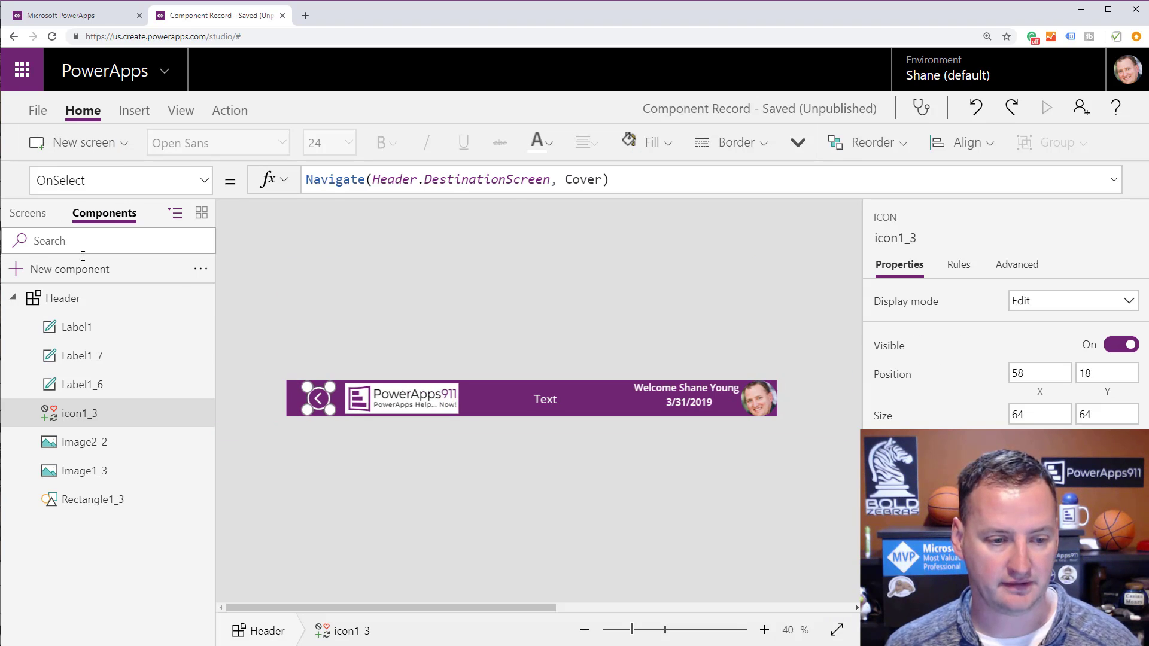
click(80, 273)
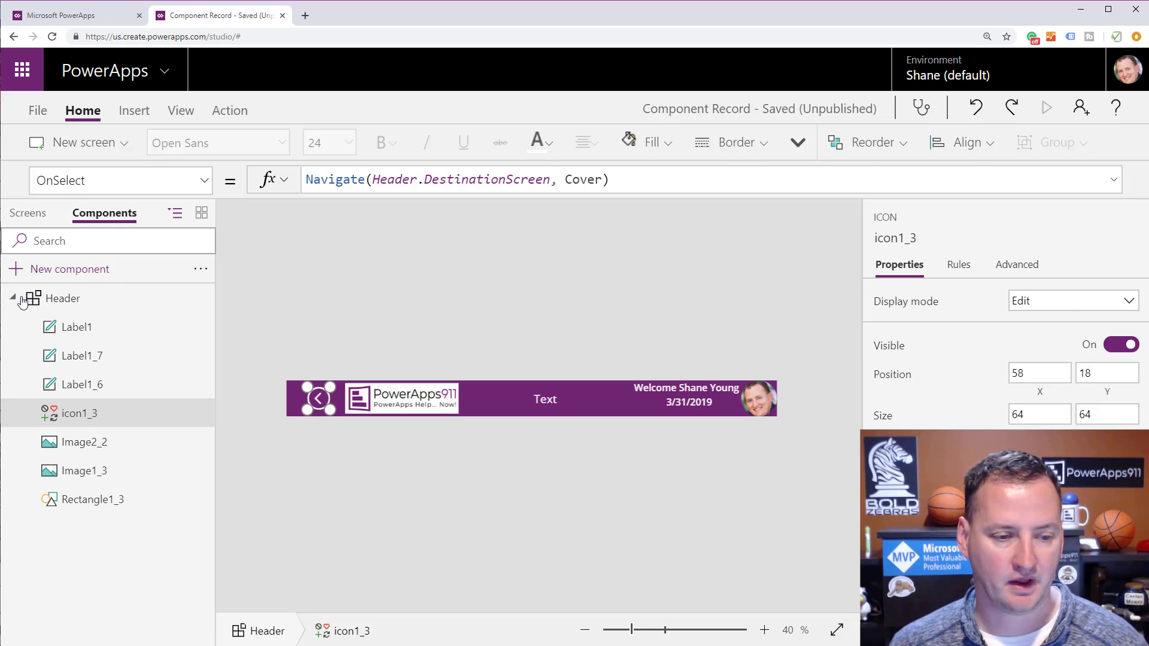
click(13, 297)
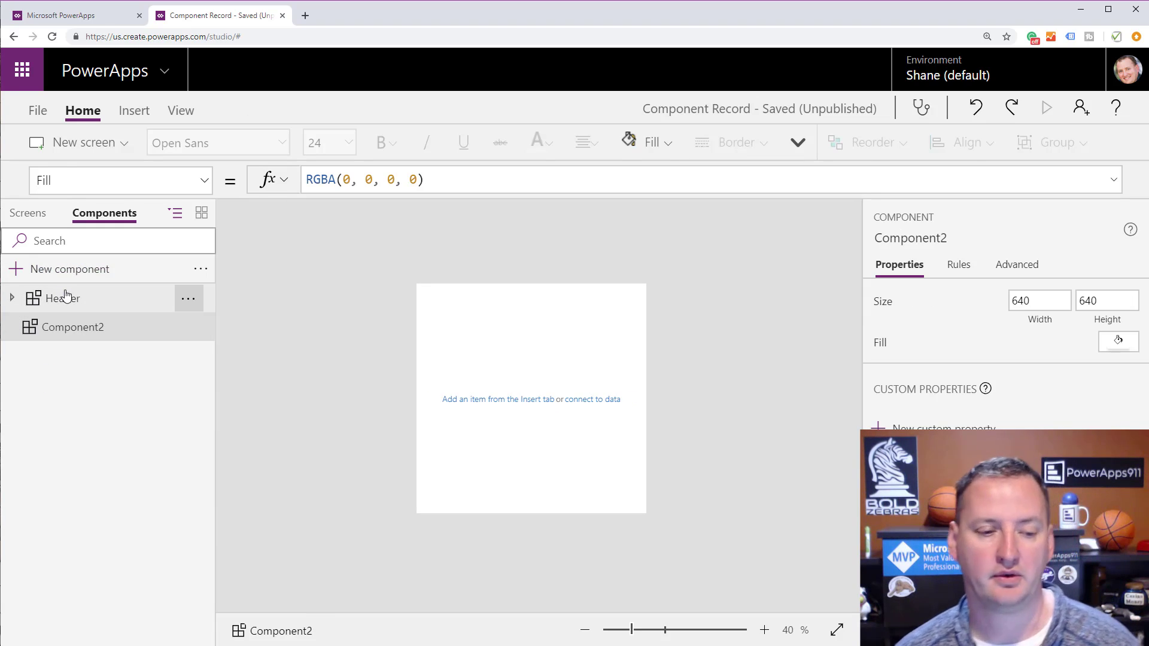
double_click(89, 333)
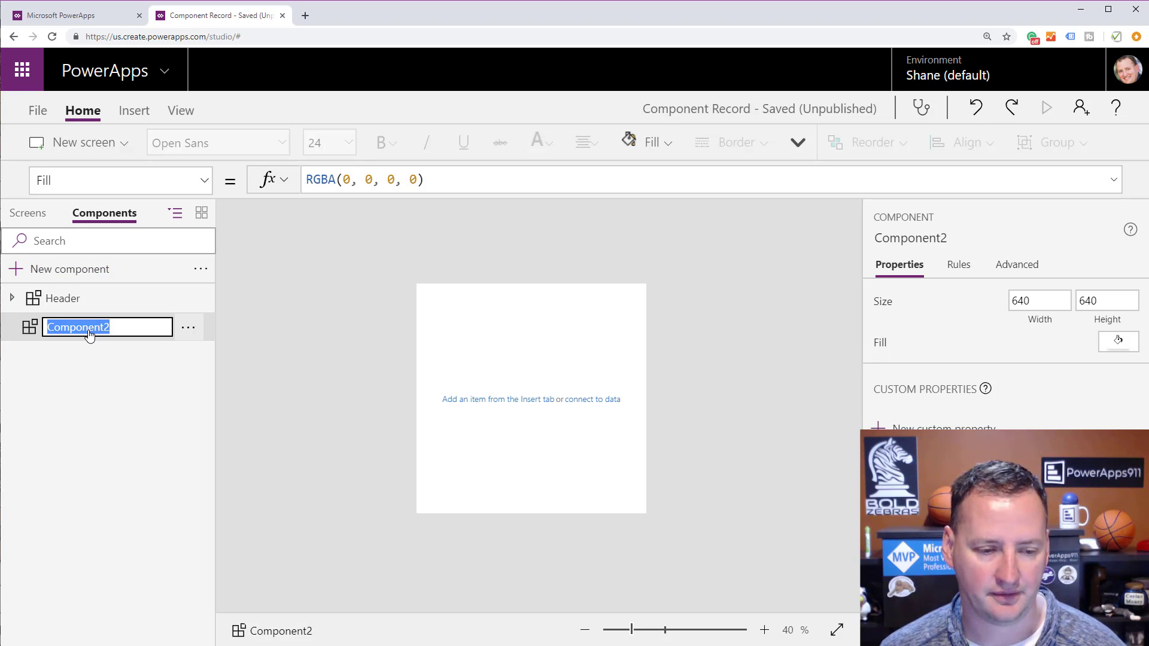
text(Gener)
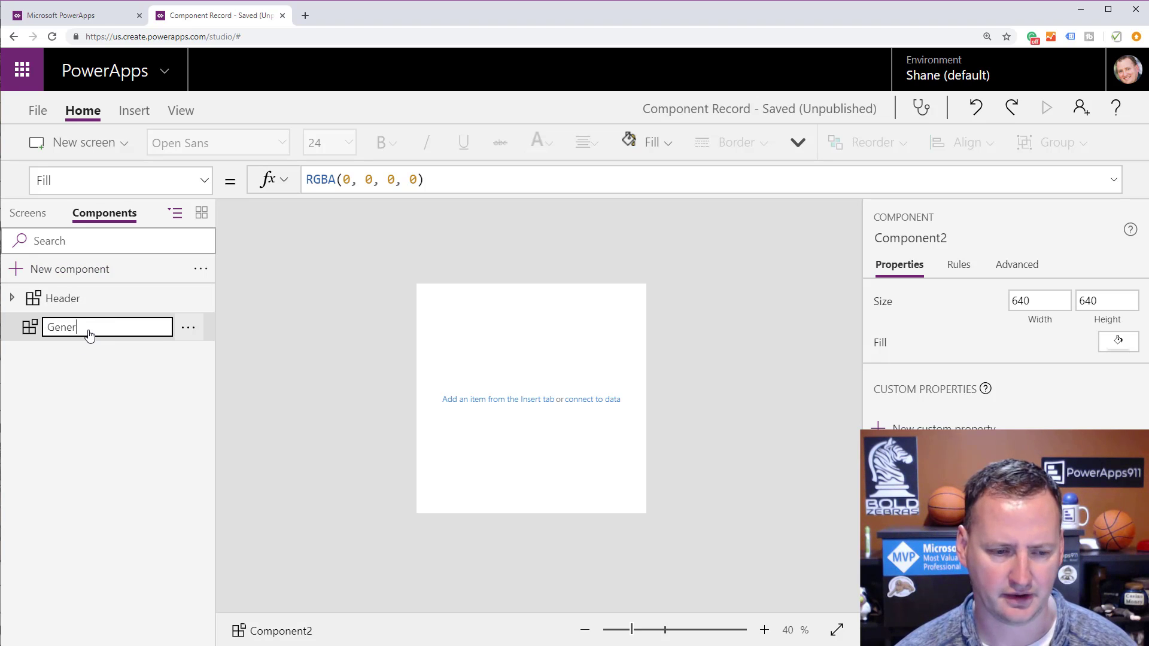
text(icCalculator)
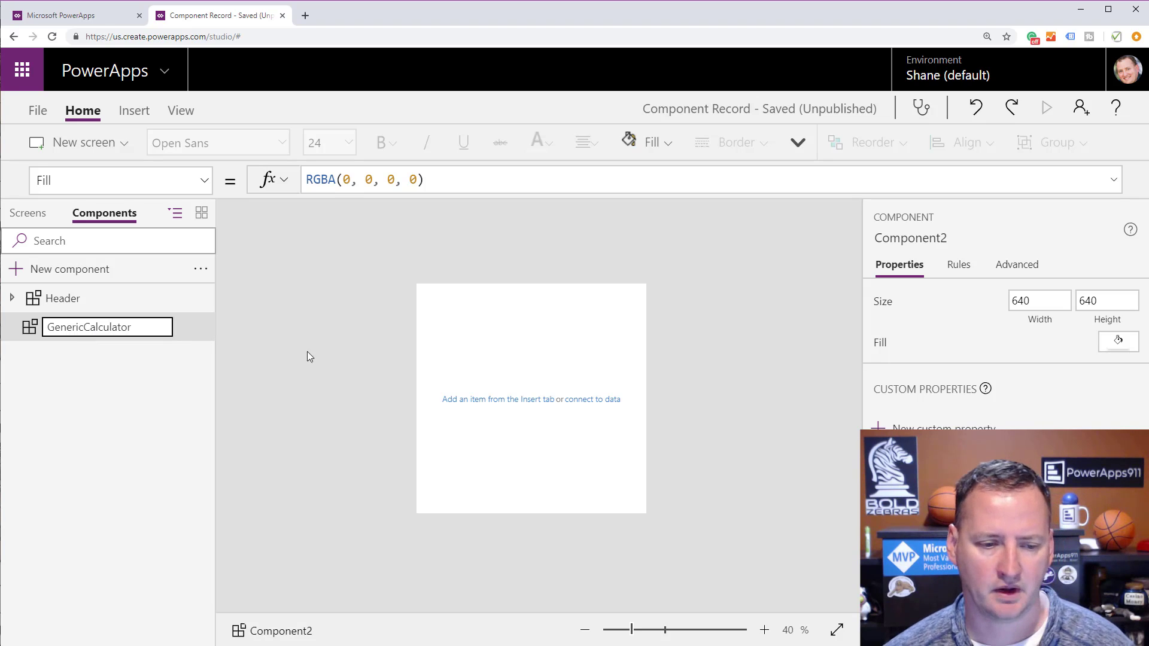
click(459, 352)
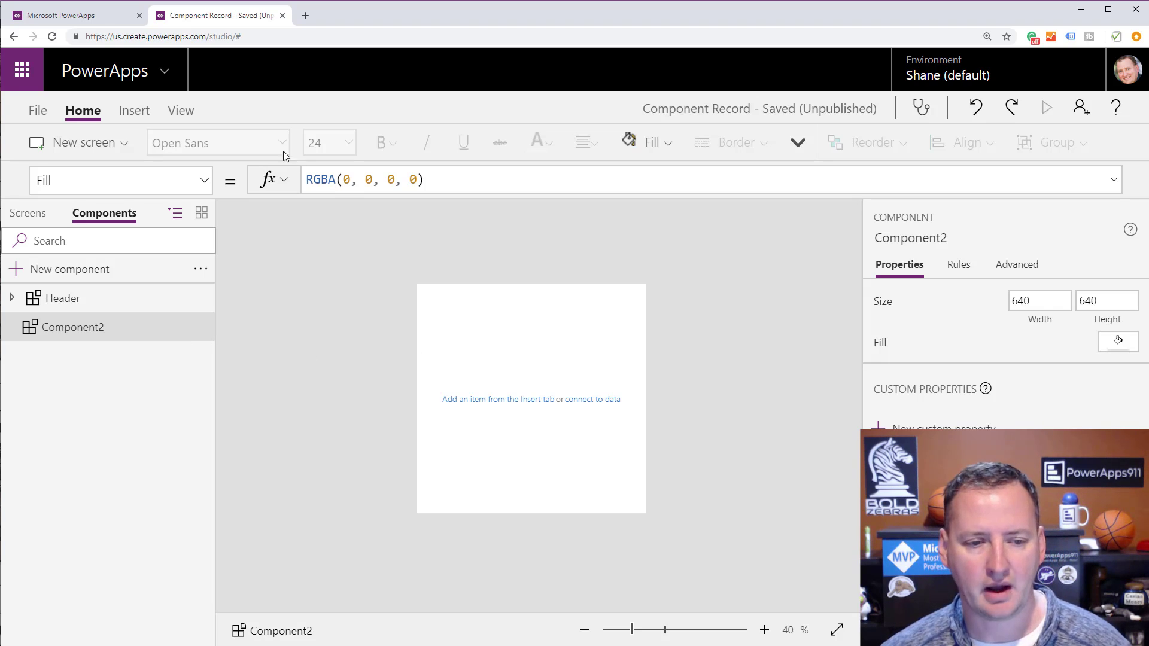
- Insert a text label into the GenericCalculator component
click(134, 110)
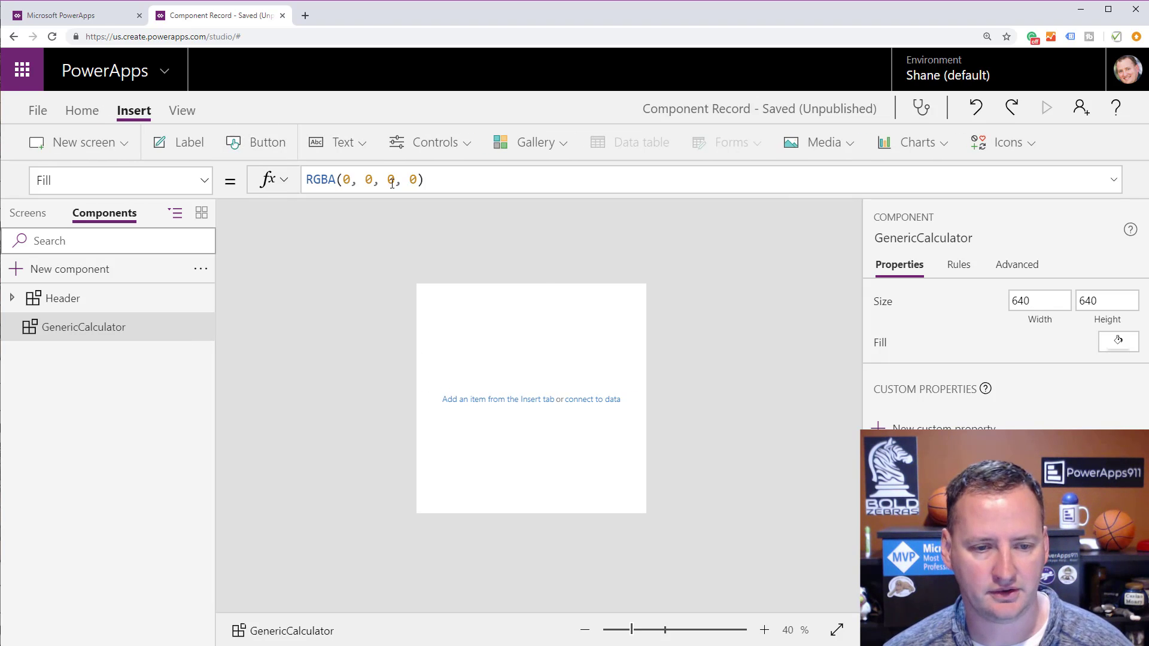
click(189, 142)
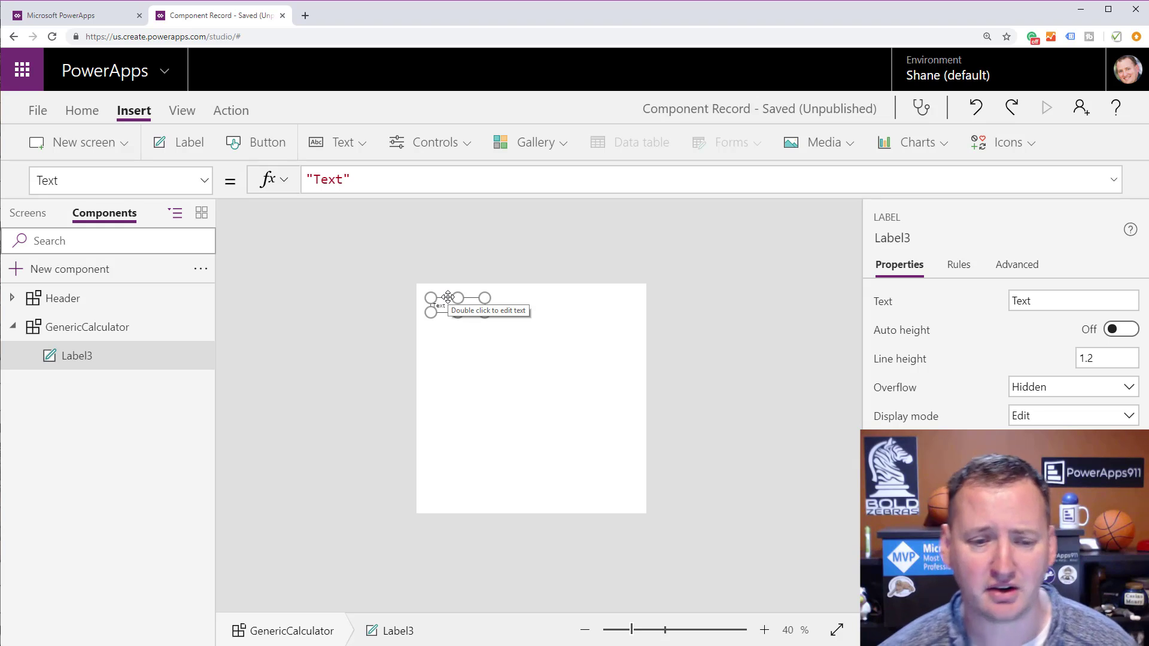
drag(351, 181, 274, 192)
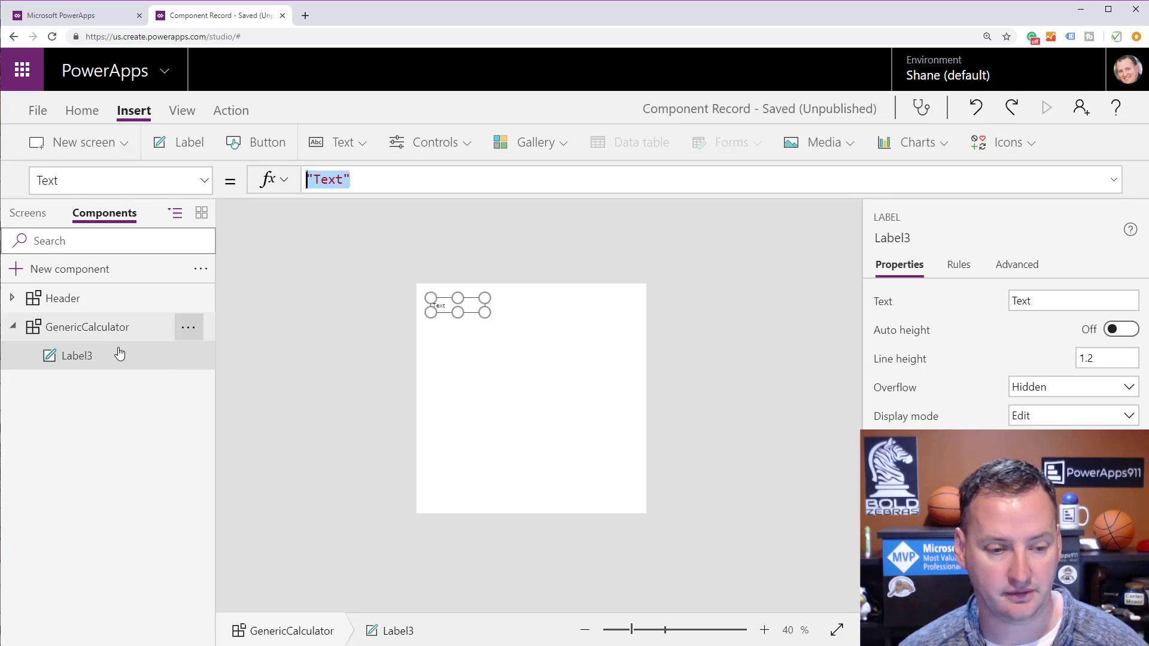
- Start a new custom property on the GenericCalculator component with display name "Number In" and name "NumberIn"
click(113, 328)
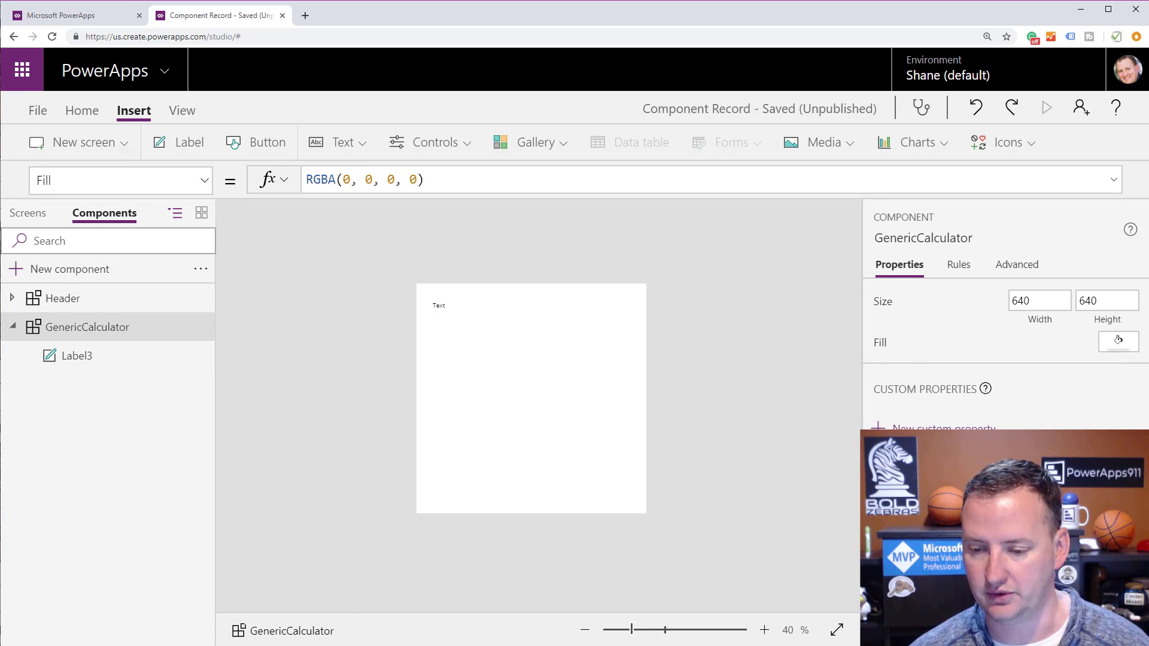
click(943, 430)
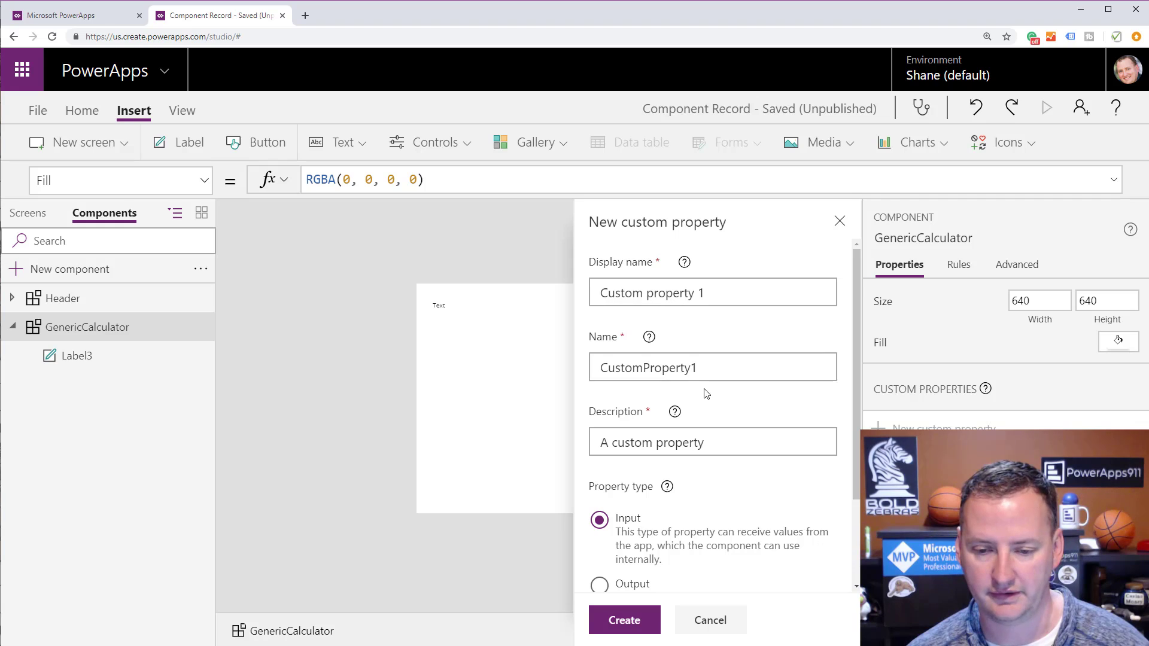
triple_click(725, 293)
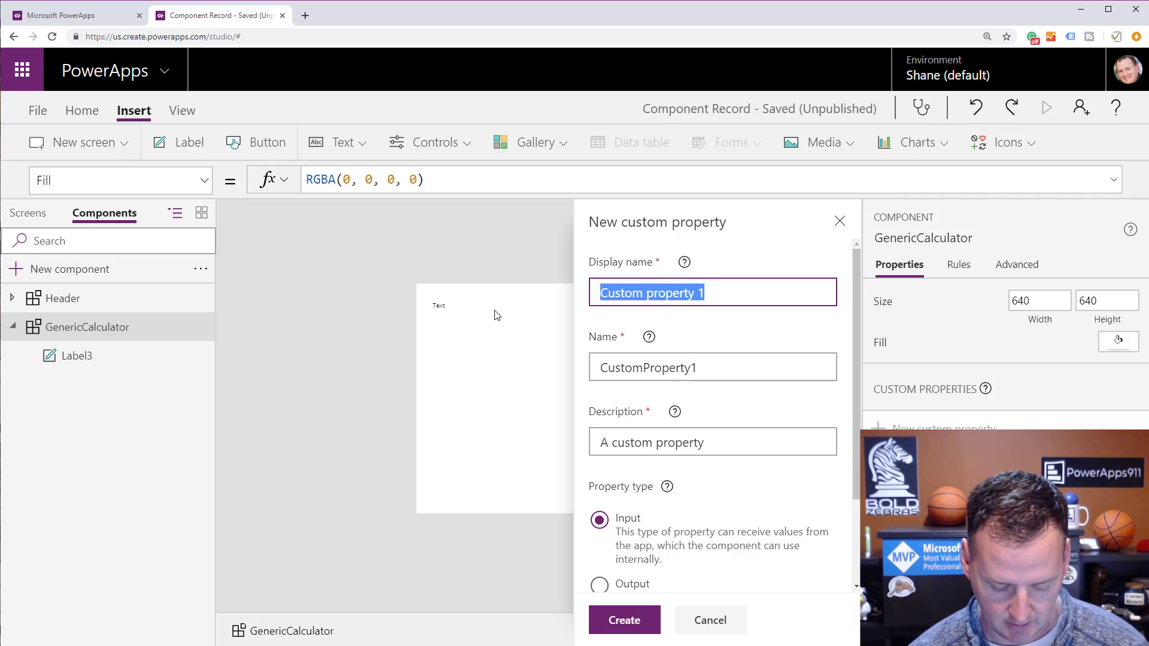
text(A)
key(BackSpace)
text(Numbe)
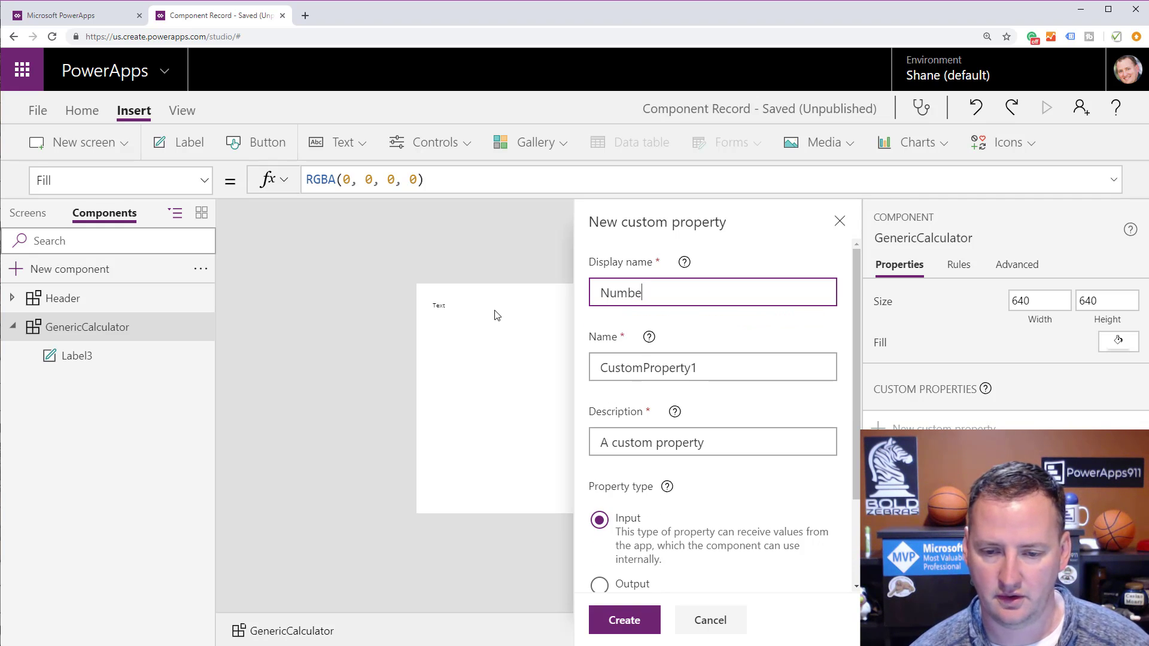
text(r In)
key(Tab)
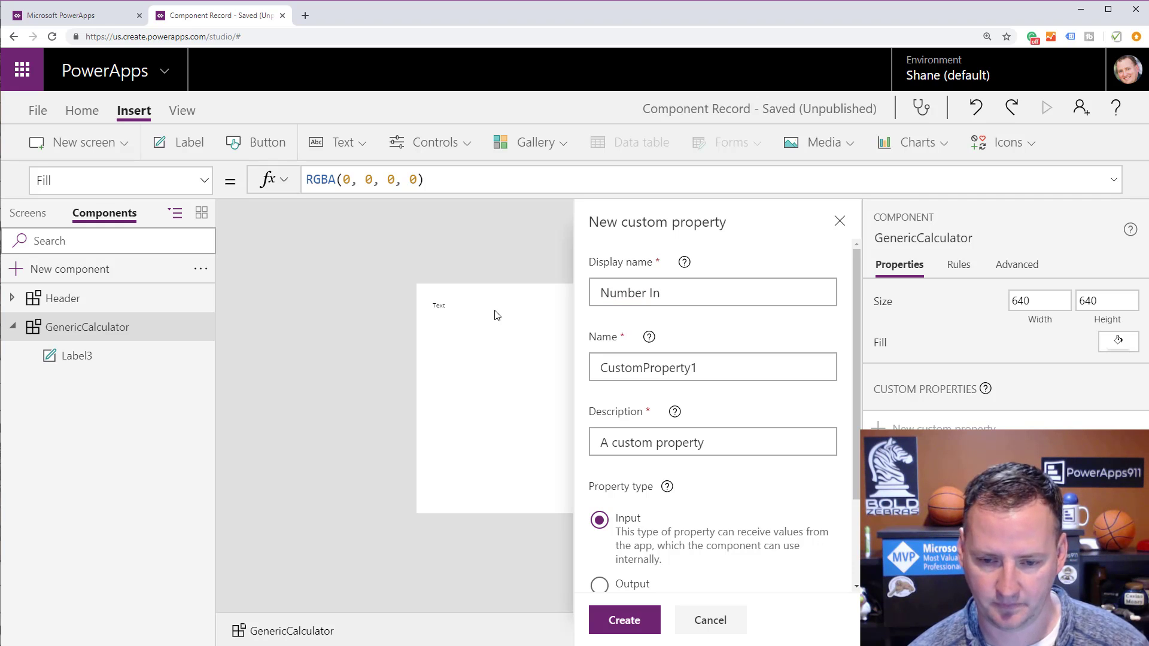
click(693, 371)
double_click(620, 374)
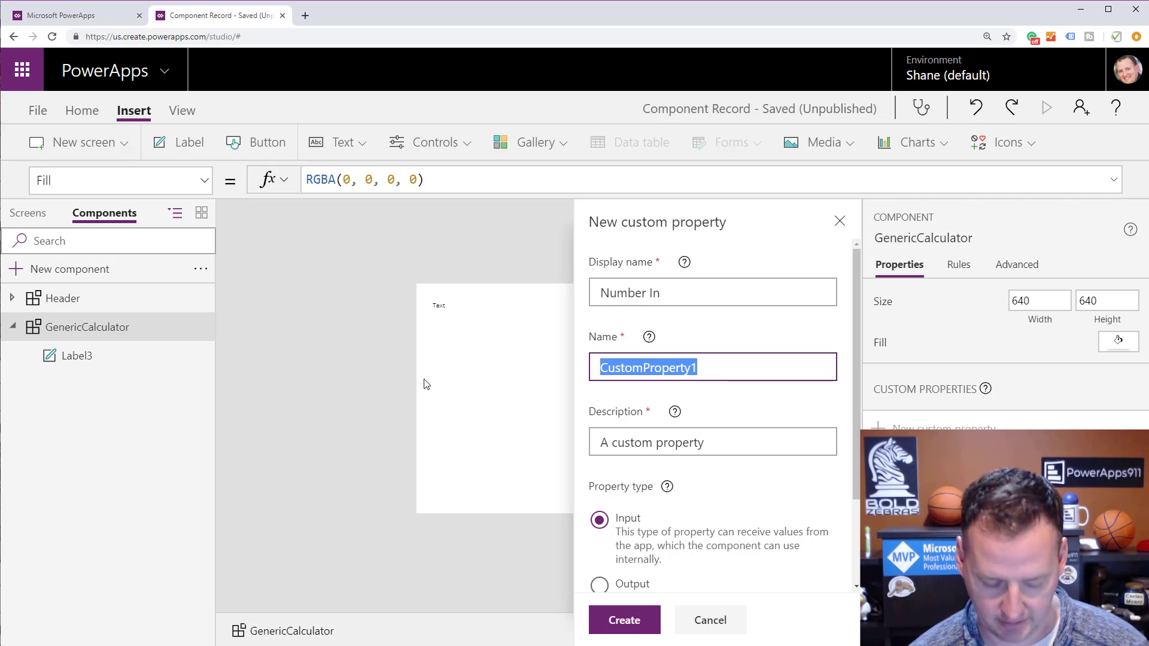
text(NumberIn)
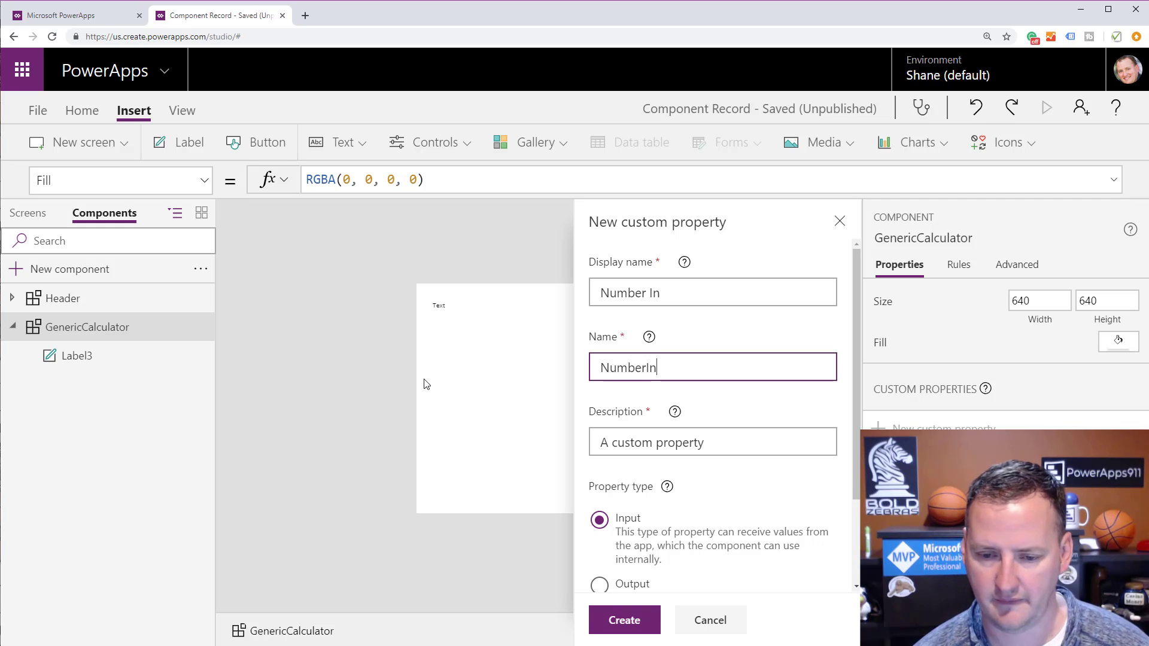
- Choose the Number data type for the custom property and create it as an Input property
scroll(652, 548, down, 2)
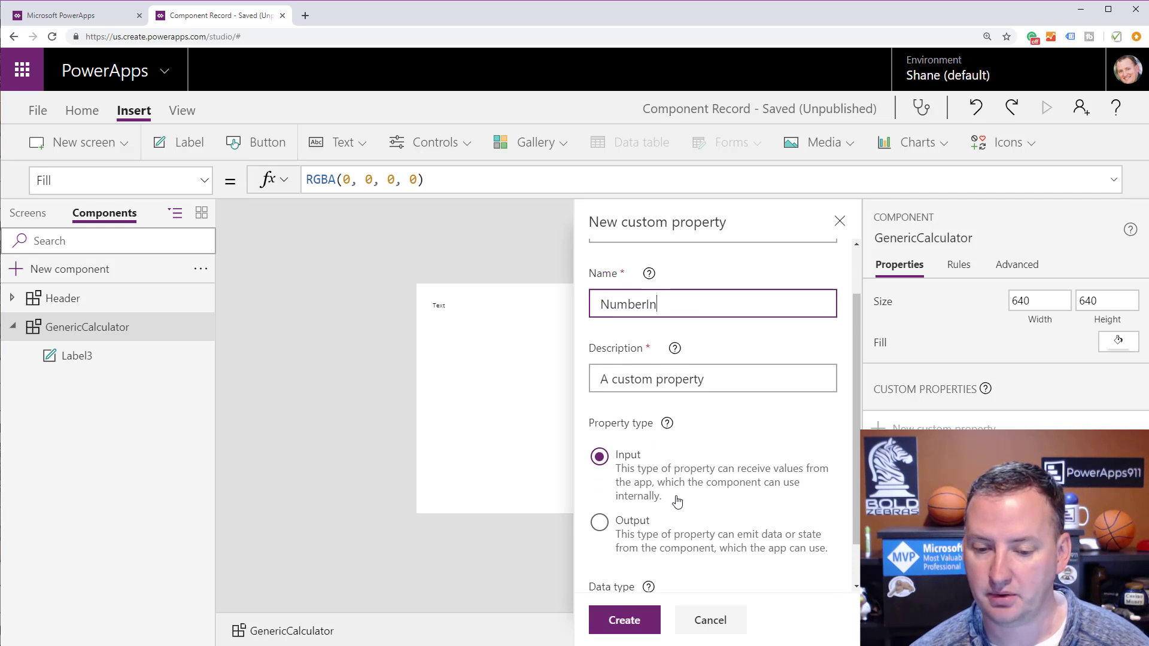
click(690, 568)
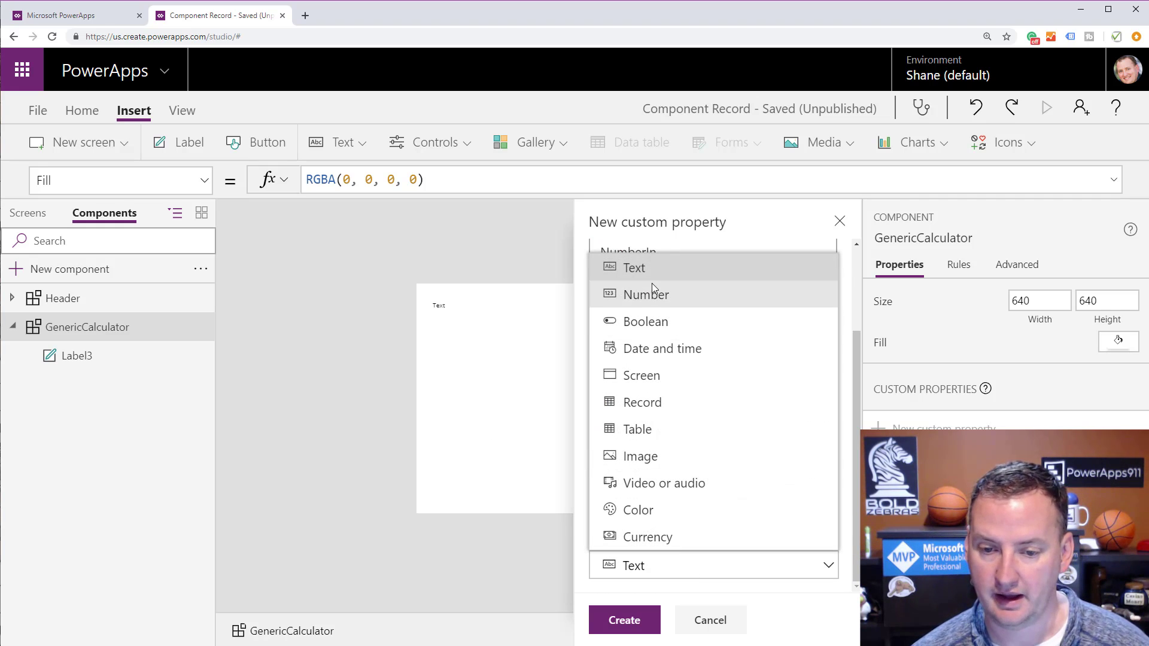
click(647, 302)
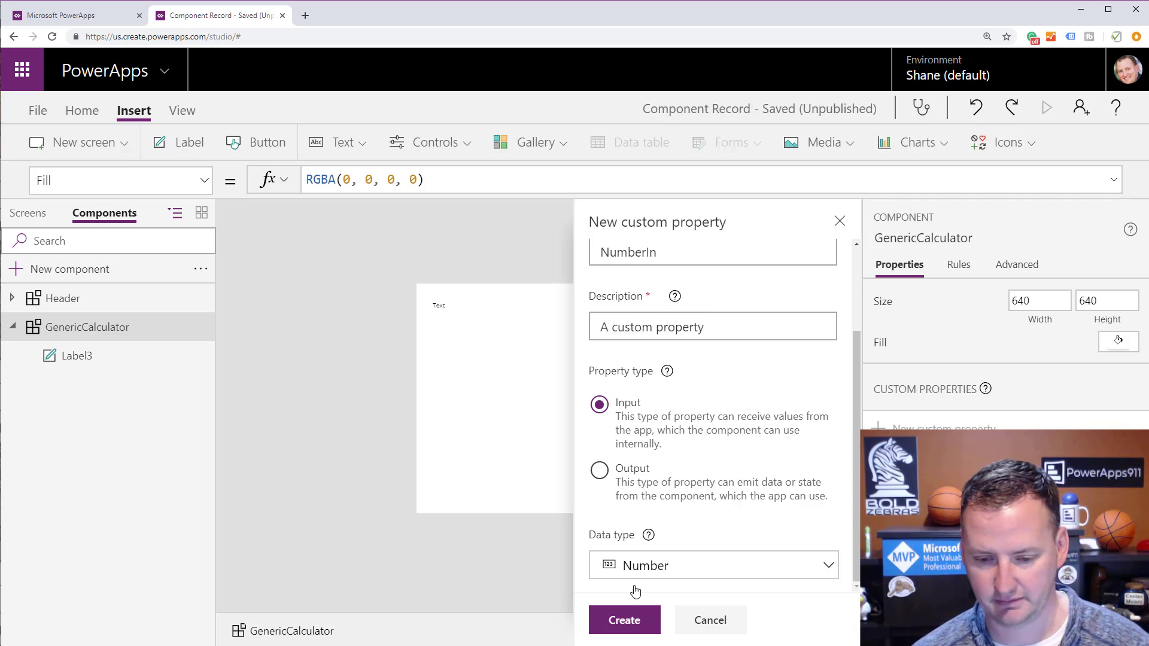
click(628, 619)
- Set the Text formula of the label in GenericCalculator to GenericCalculator.NumberIn
click(451, 311)
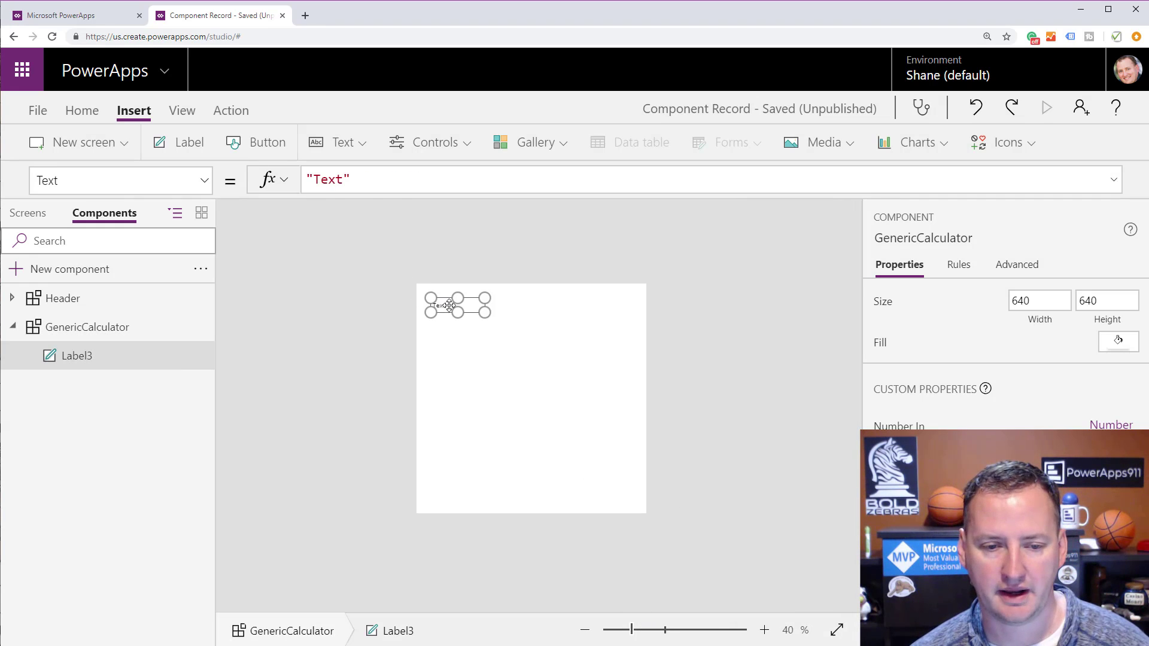
click(256, 187)
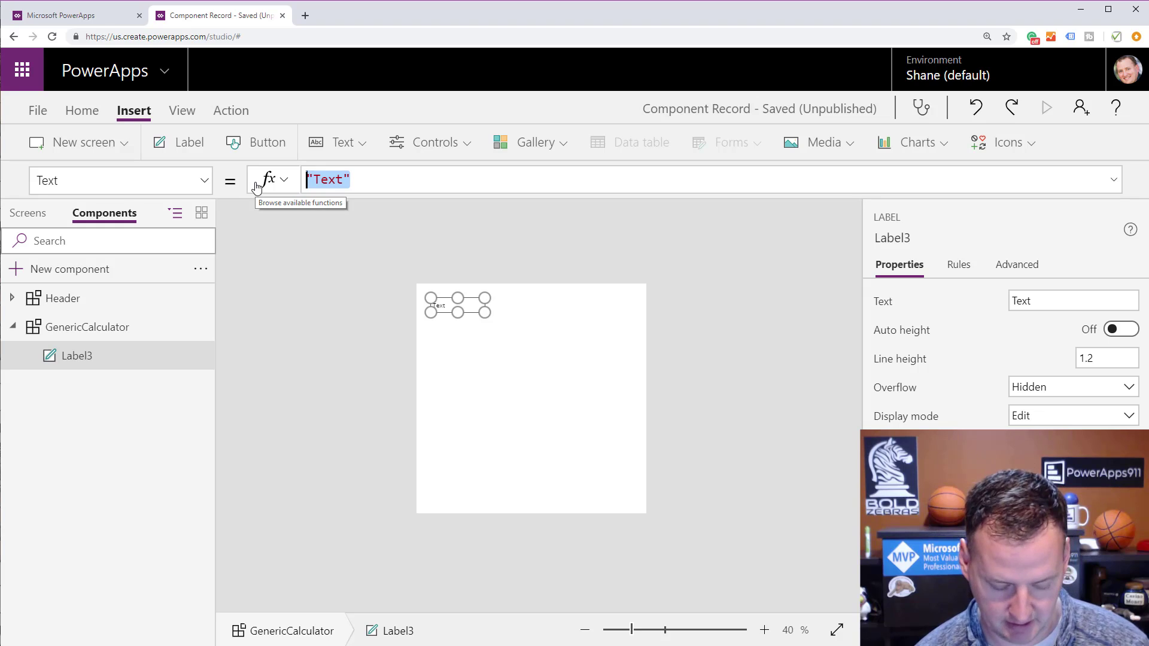
text(Genr)
key(BackSpace)
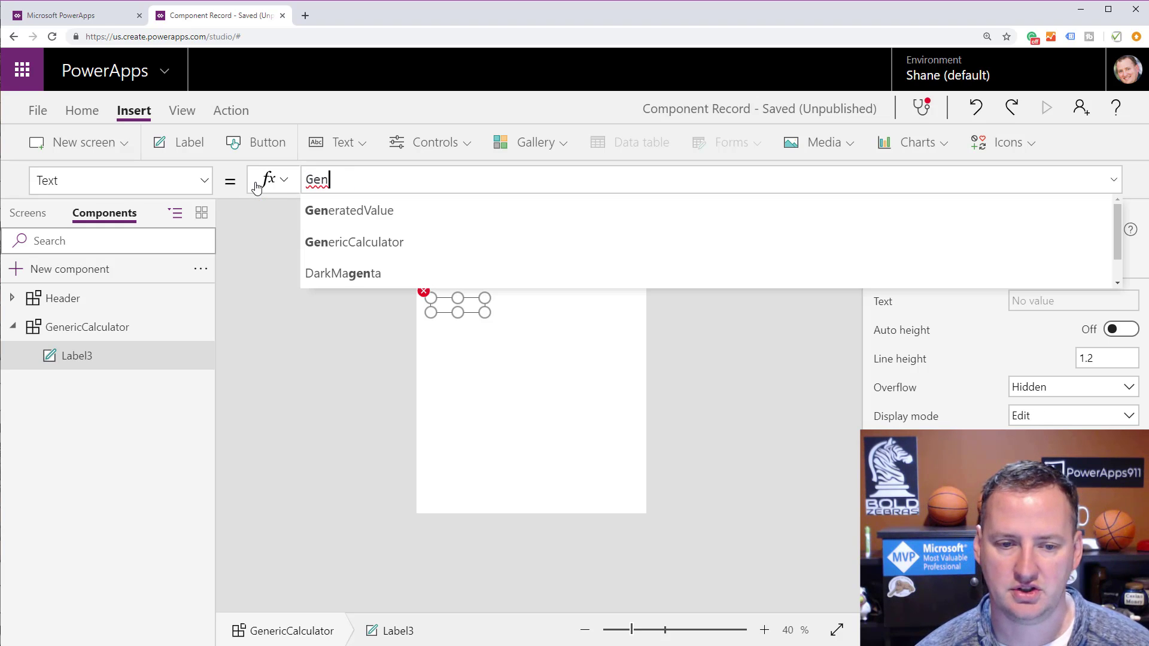
key(Tab)
text(.)
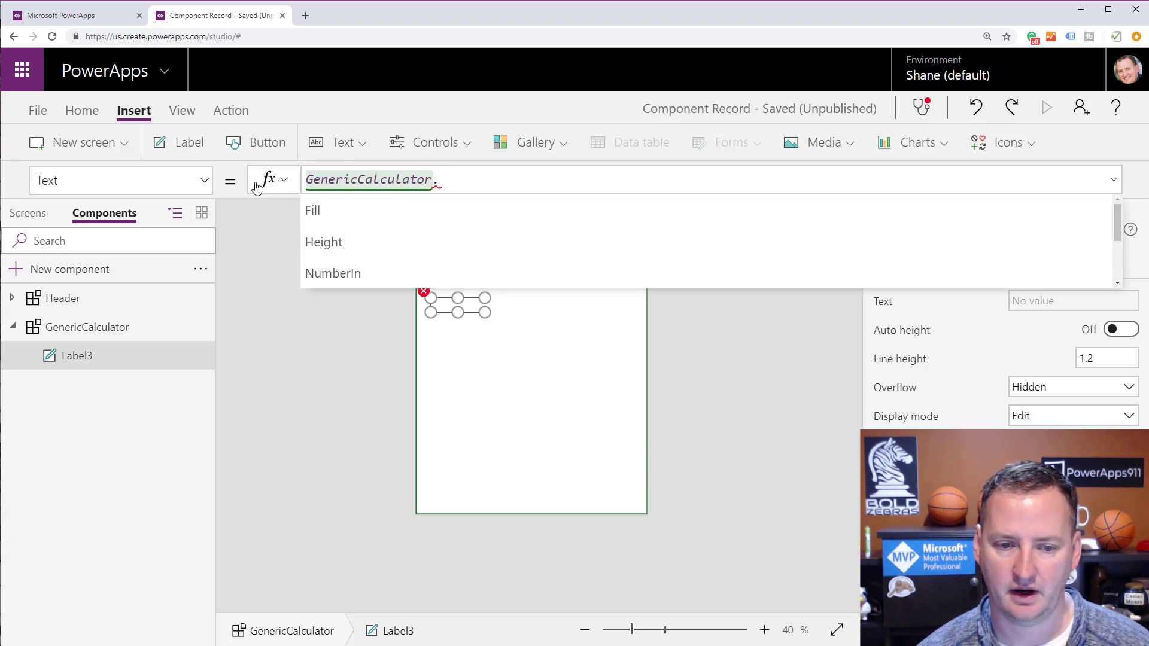
key(Down)
key(Down)
key(Tab)
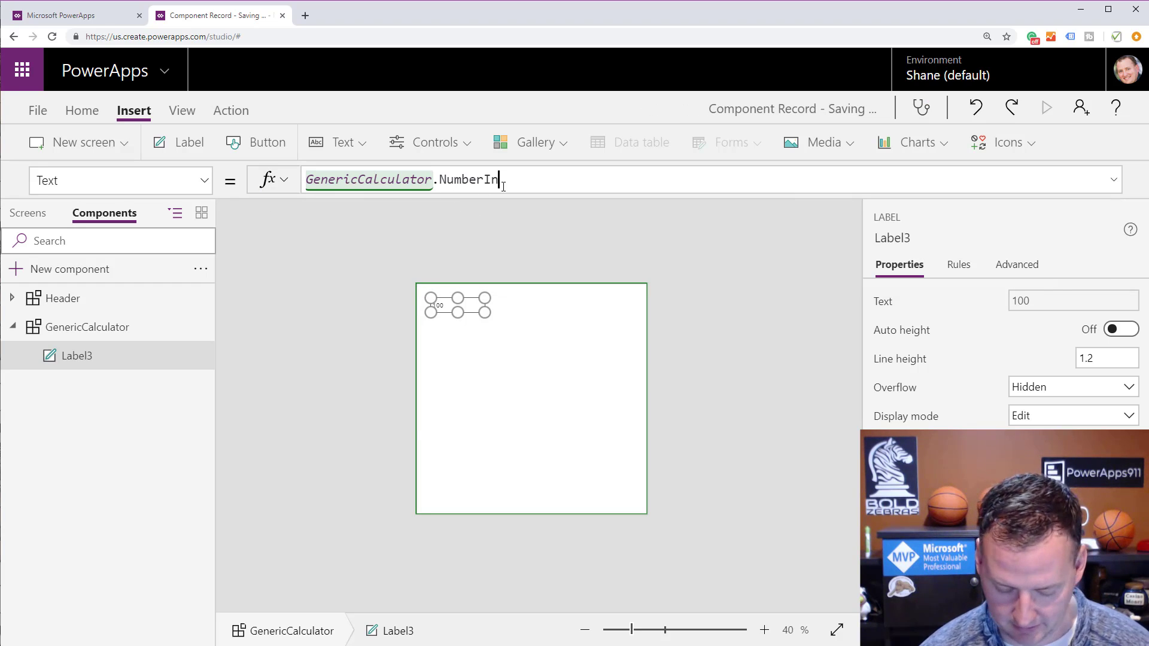
- Prefix the label's formula with text so it reads "You game me: " & GenericCalculator.NumberIn
text("You game m)
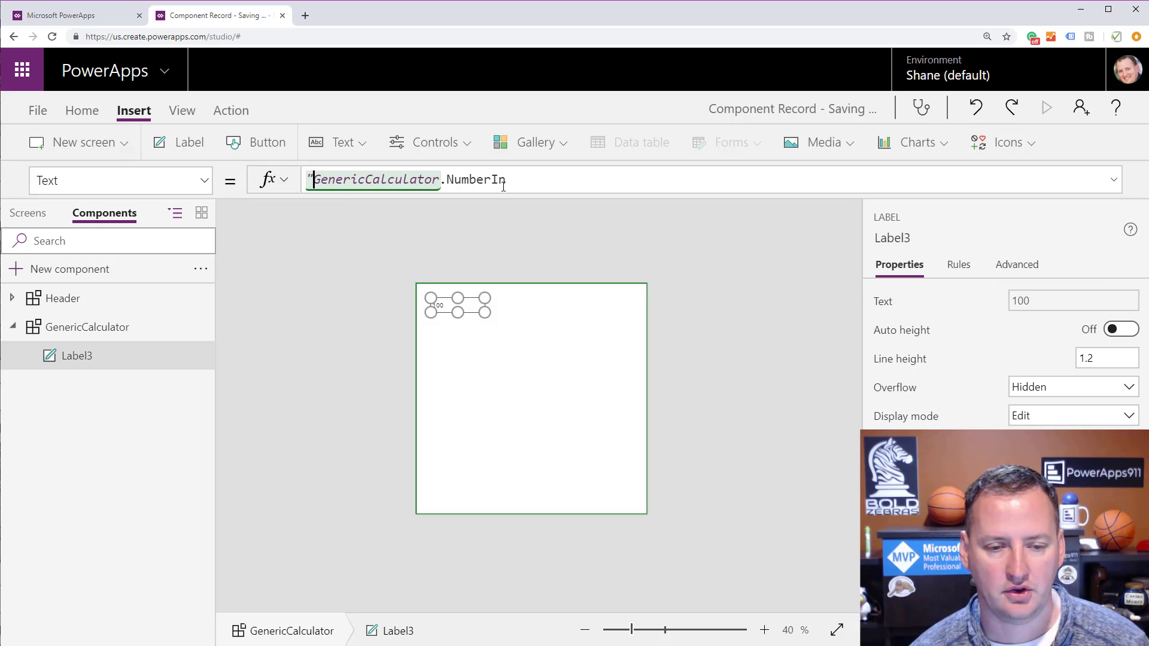
text(e: " )
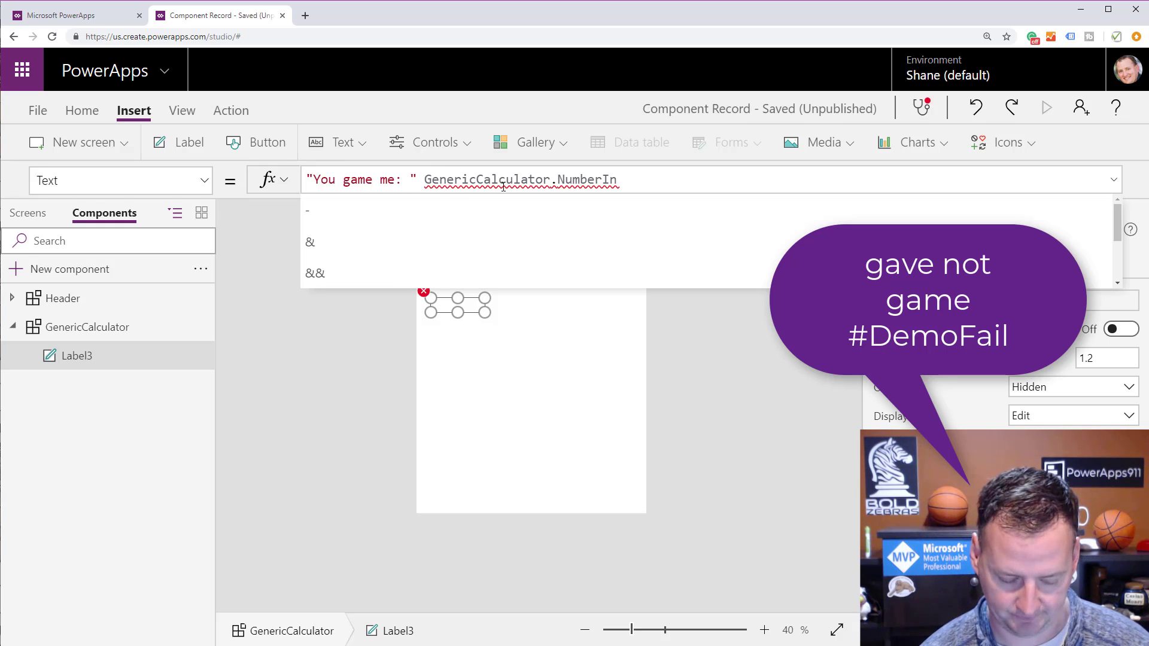
text(&)
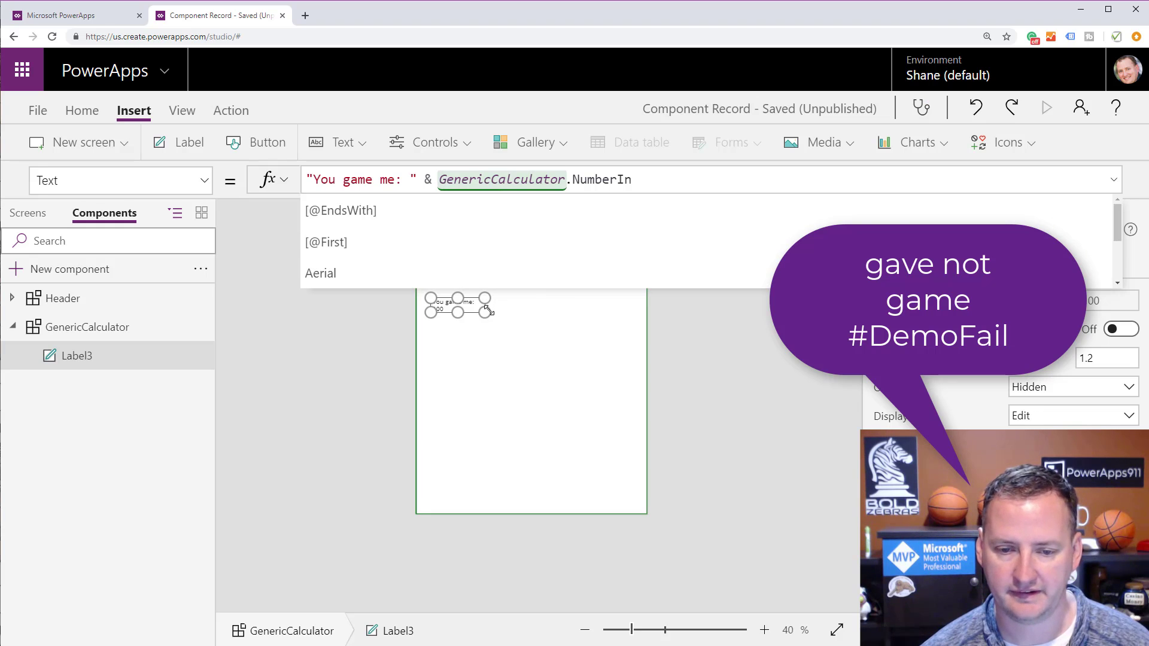
- Enlarge the label in GenericCalculator so its text fits on one line and set its font size to 24
drag(485, 312, 542, 325)
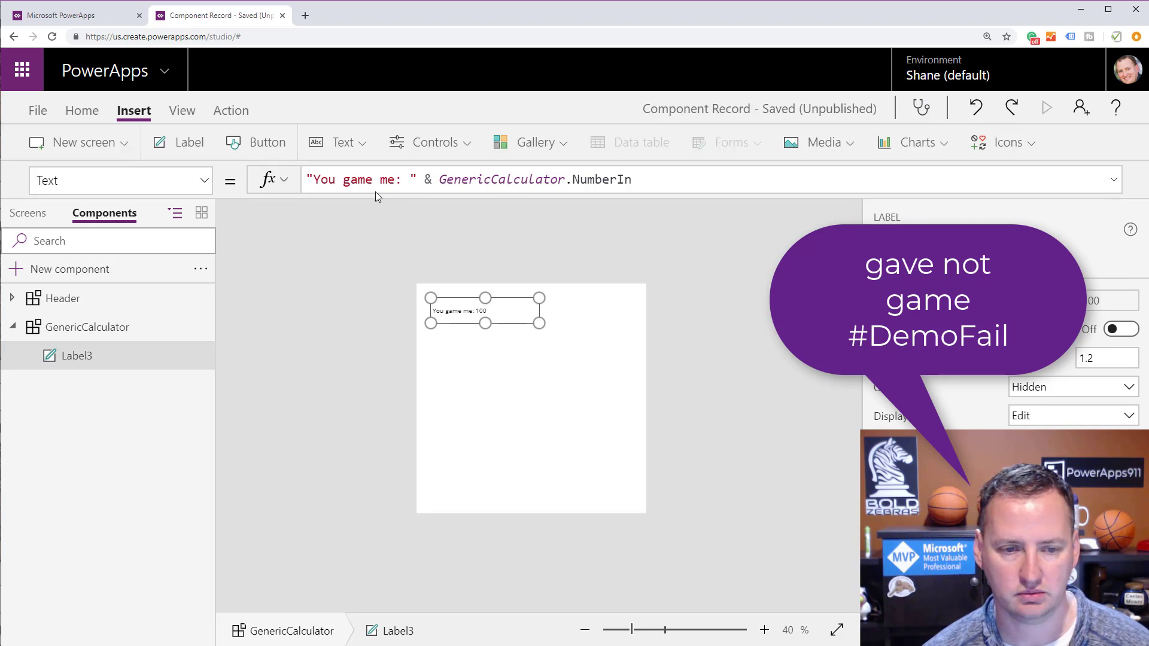
click(93, 113)
click(348, 143)
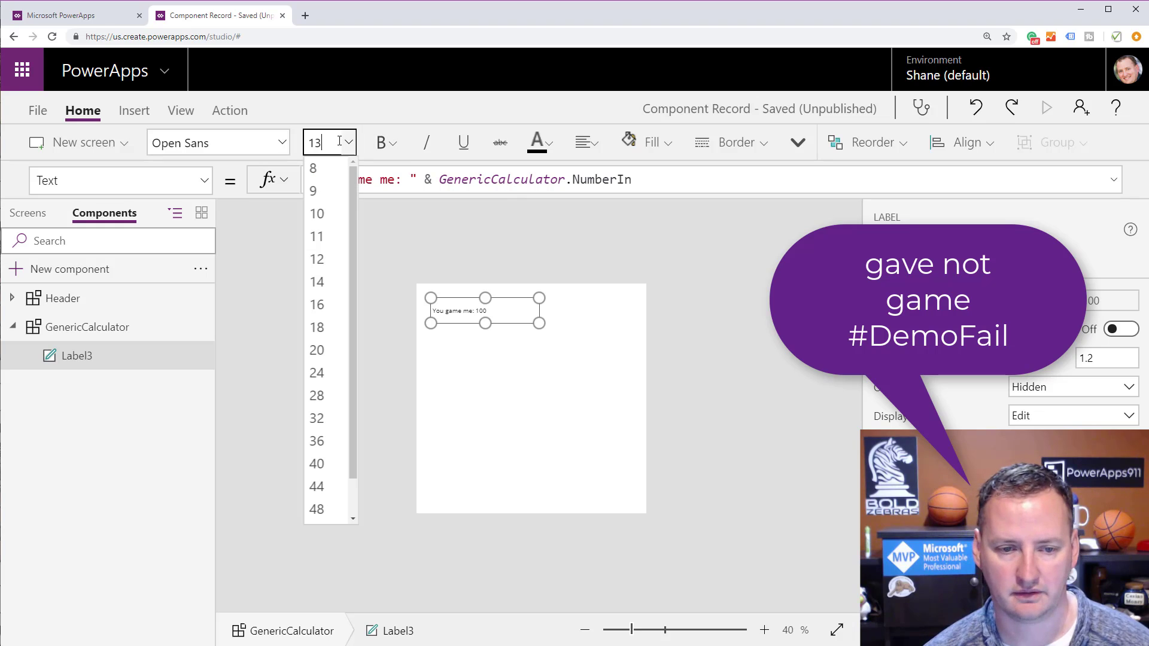
click(317, 374)
click(500, 375)
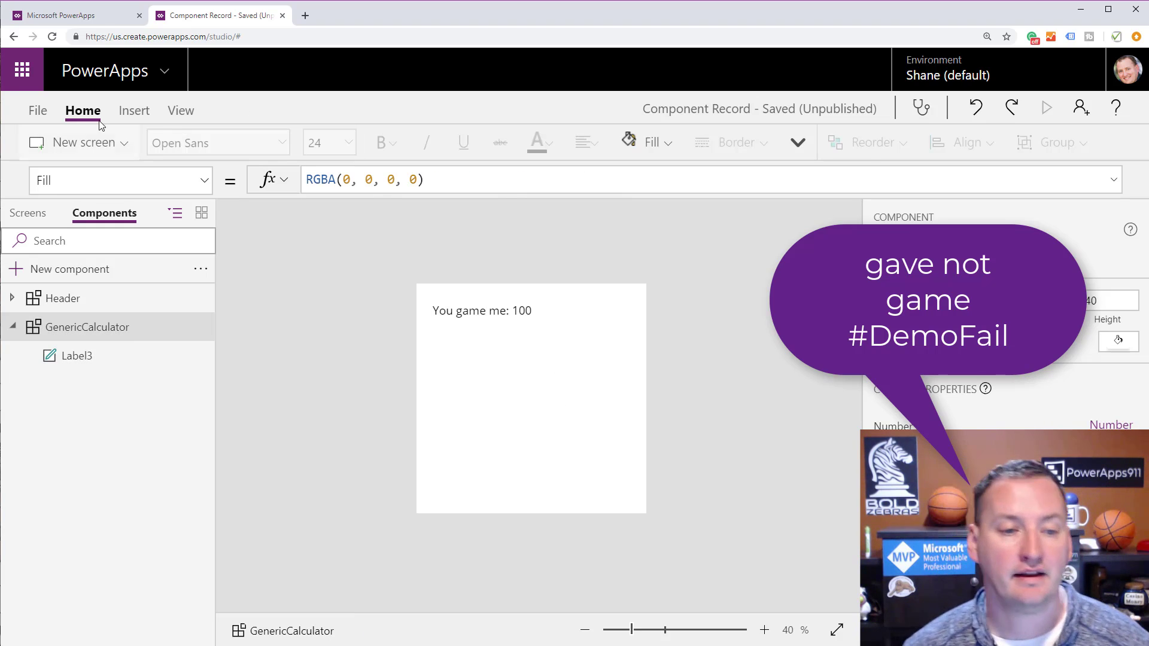
click(139, 115)
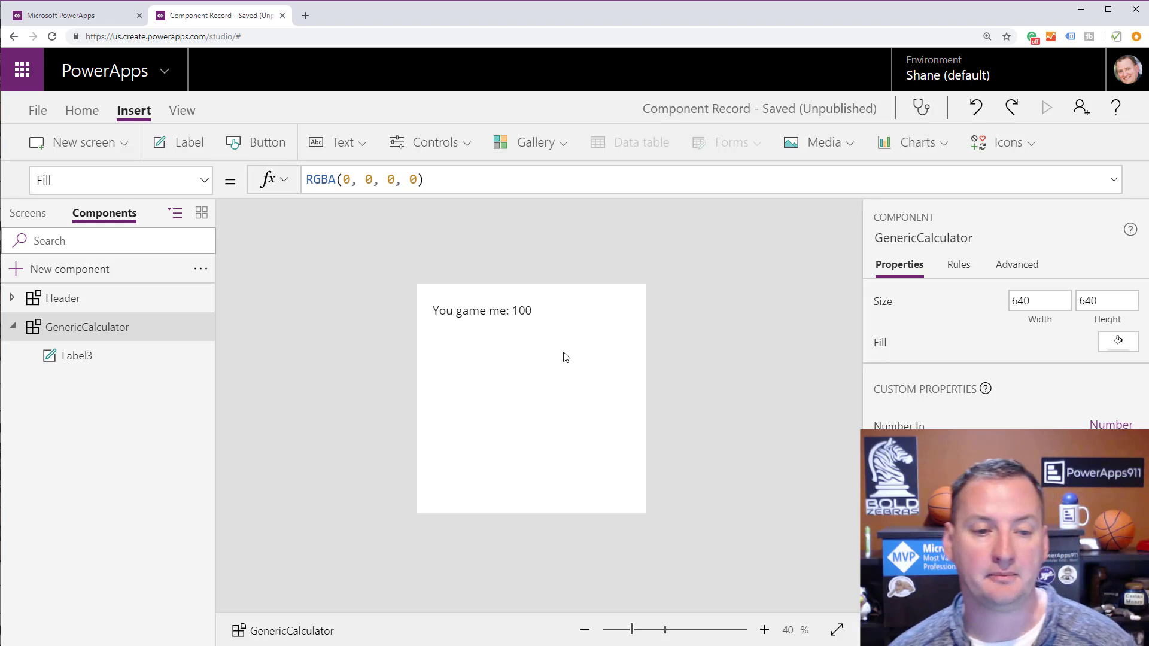
- Add a button to GenericCalculator below the label, at about X 40, Y 157, and set its text to "Times 3"
click(266, 144)
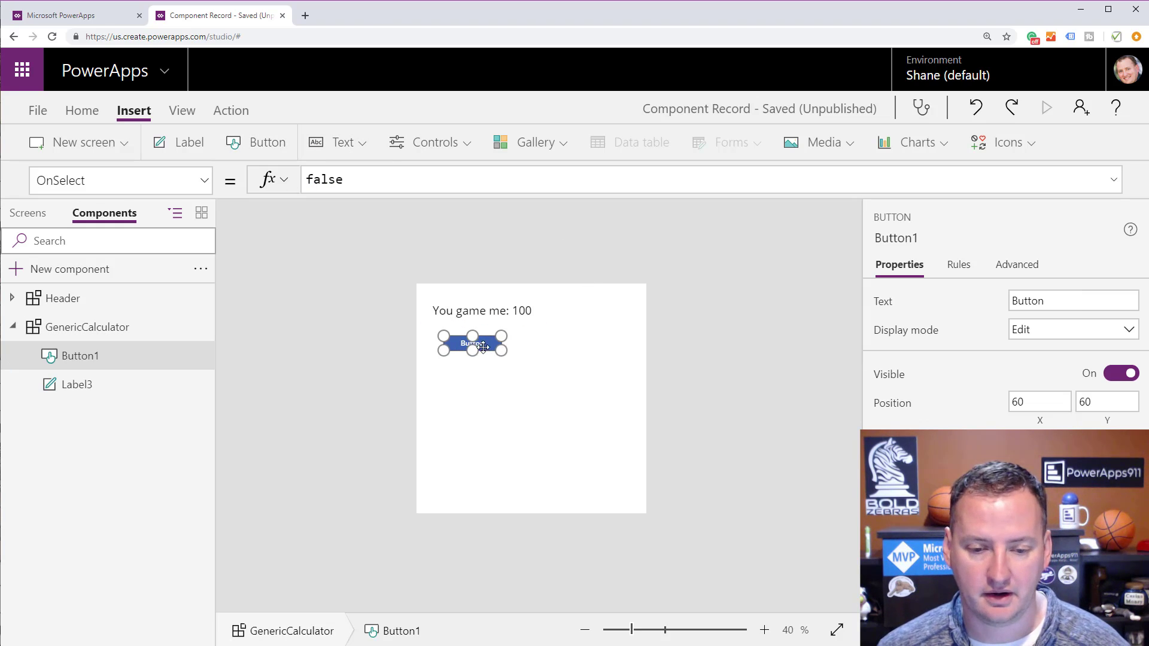
drag(483, 345, 470, 350)
drag(1076, 300, 963, 314)
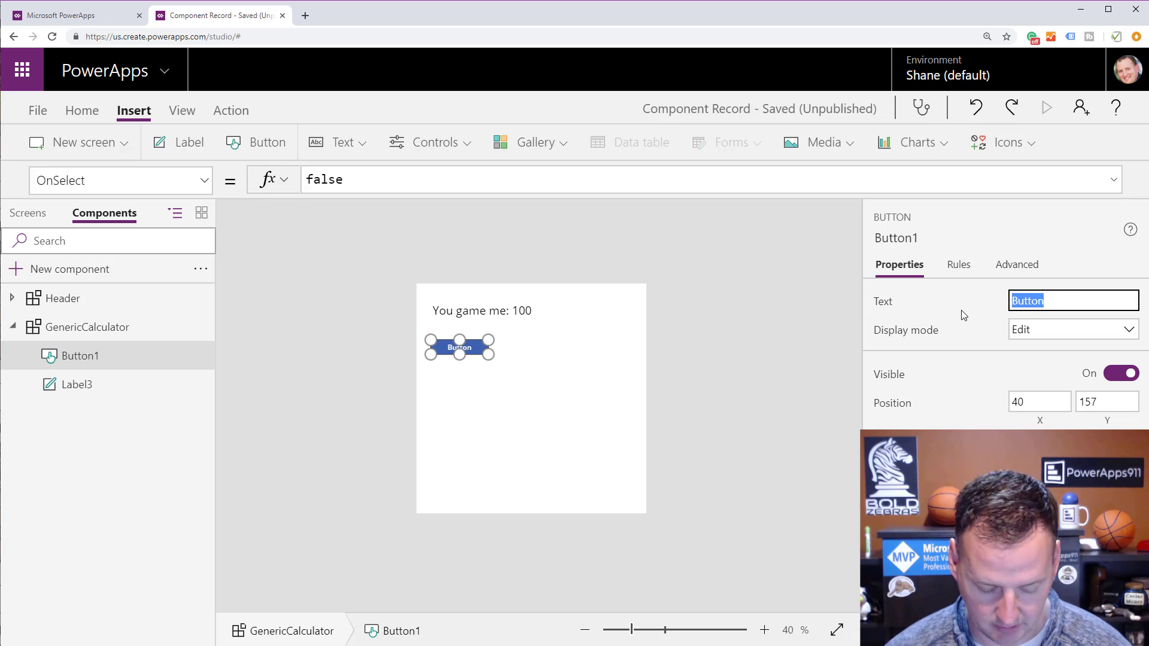
text(Times 3)
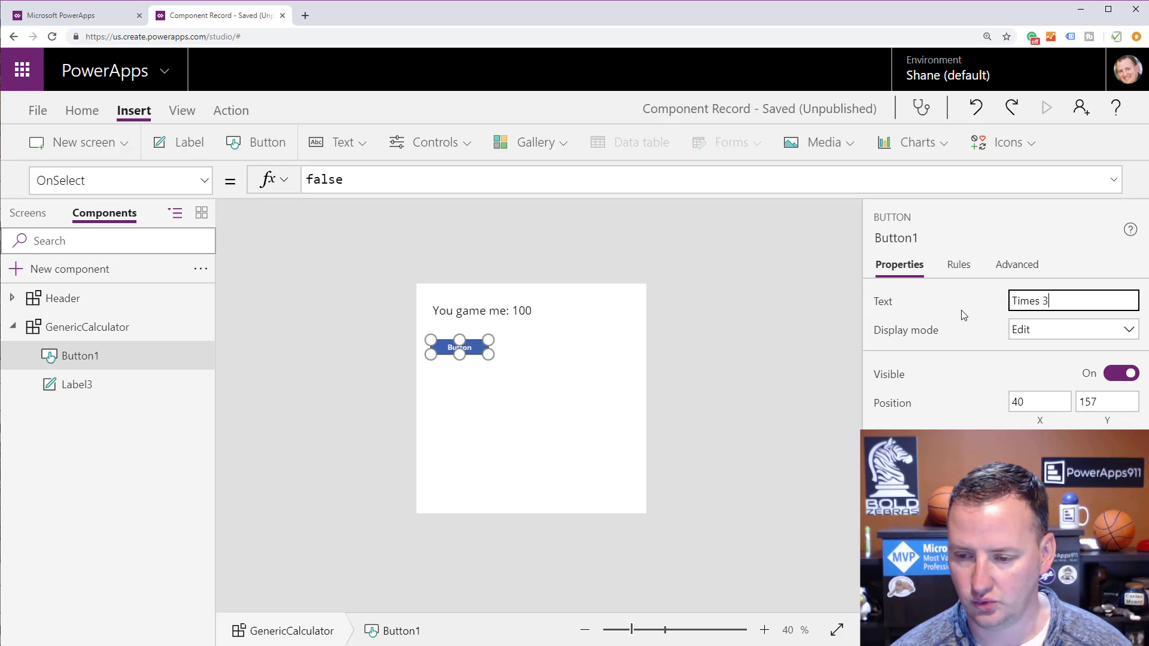
click(551, 390)
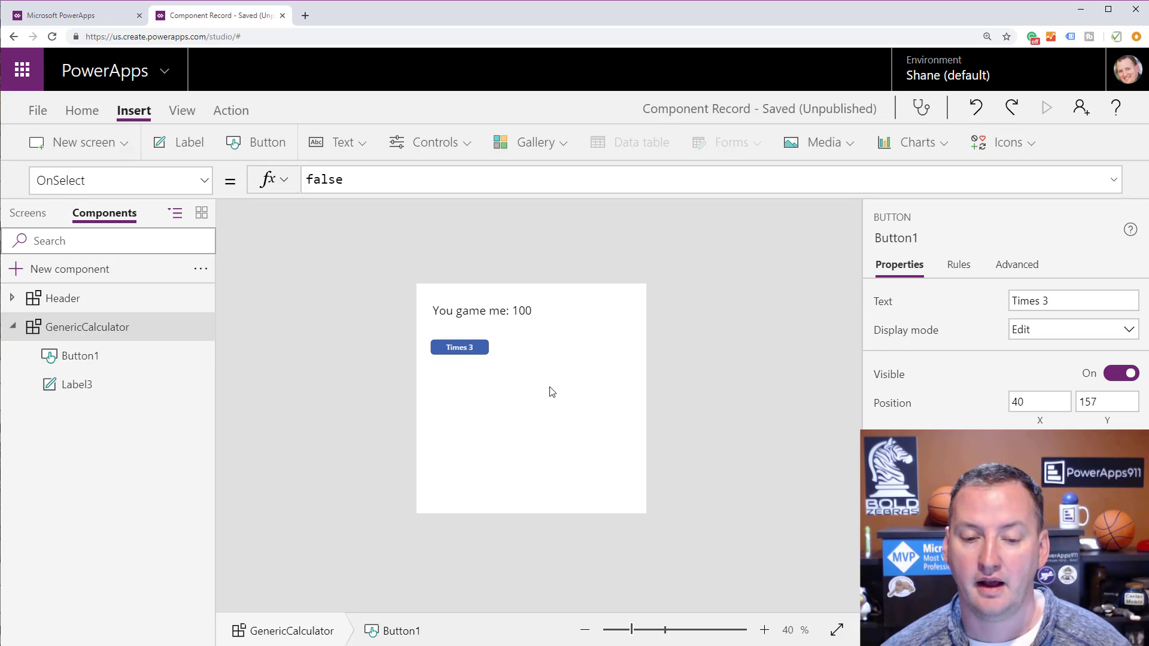
click(467, 351)
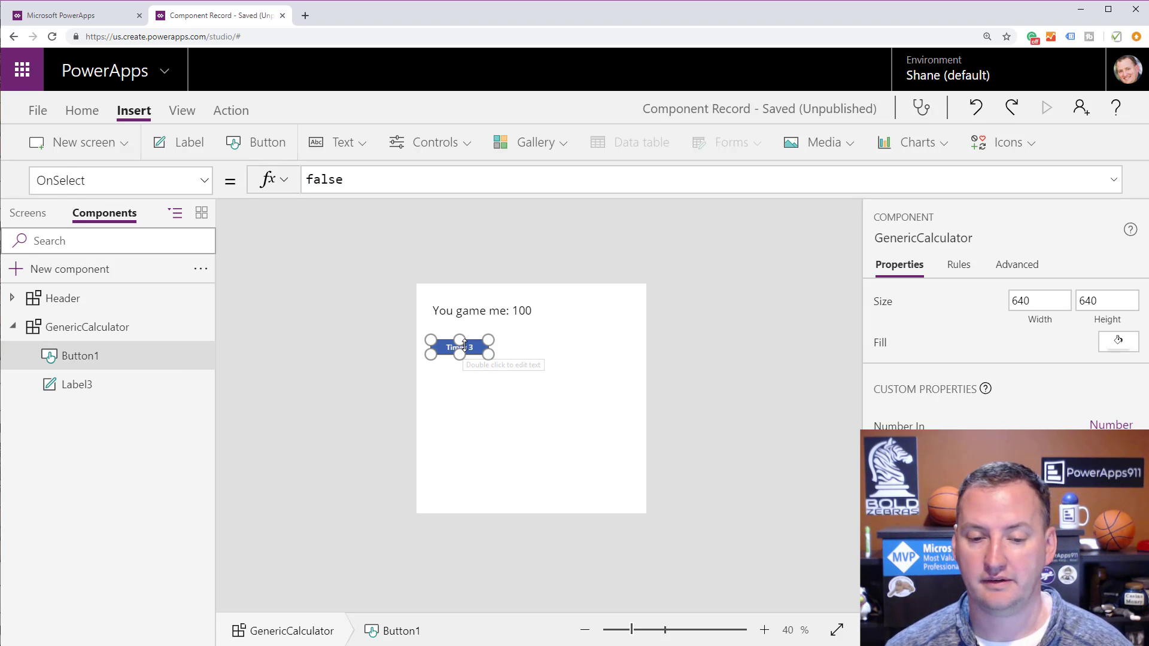
- Copy the GenericCalculator.NumberIn reference from the Text formula of the label in GenericCalculator
click(519, 311)
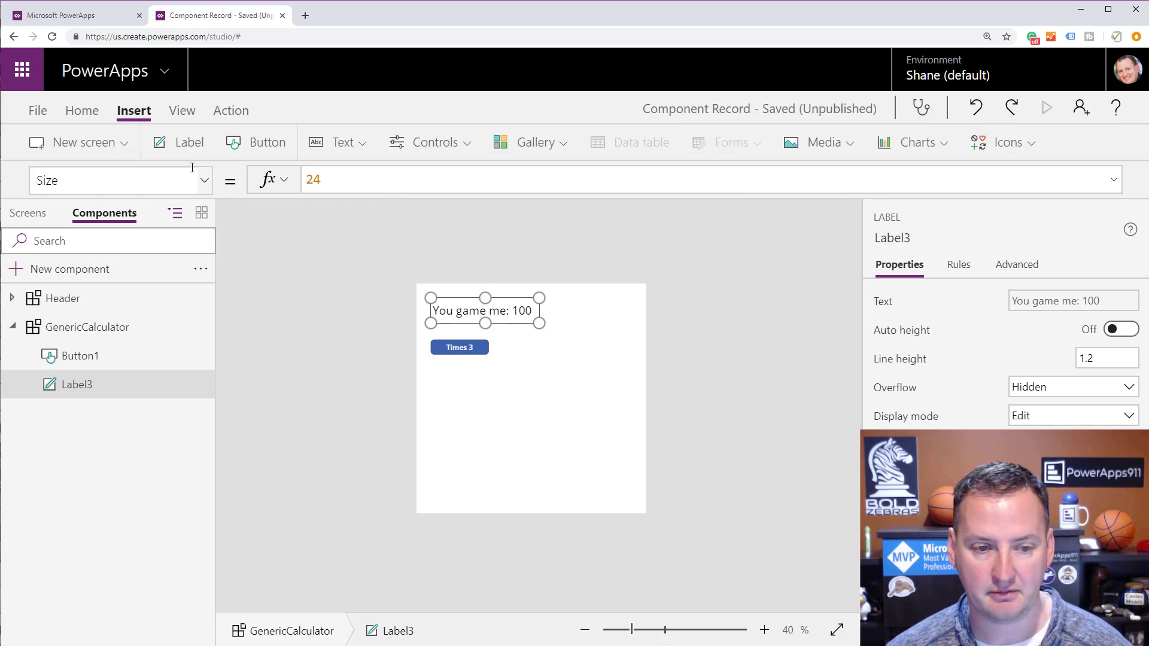
click(205, 181)
scroll(137, 418, down, 1)
click(125, 457)
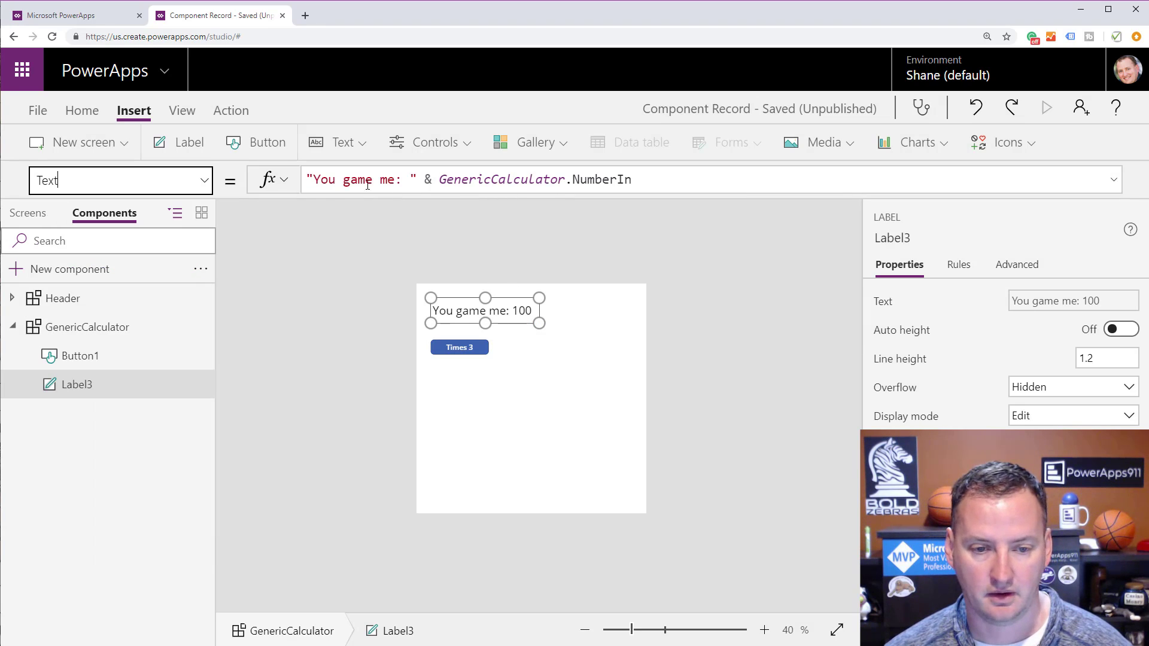
drag(438, 174, 731, 180)
key(ctrl+c)
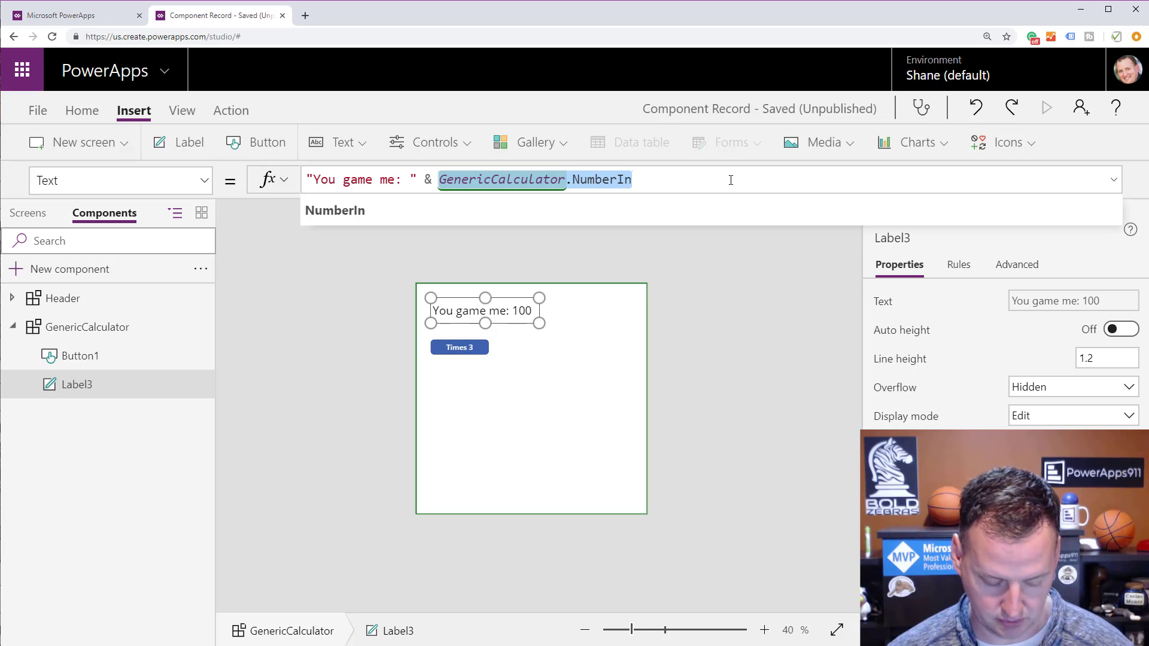
- Set the Times 3 button's OnSelect formula to Set(varNewNumber, GenericCalculator.NumberIn * 3), reusing the copied reference
click(446, 334)
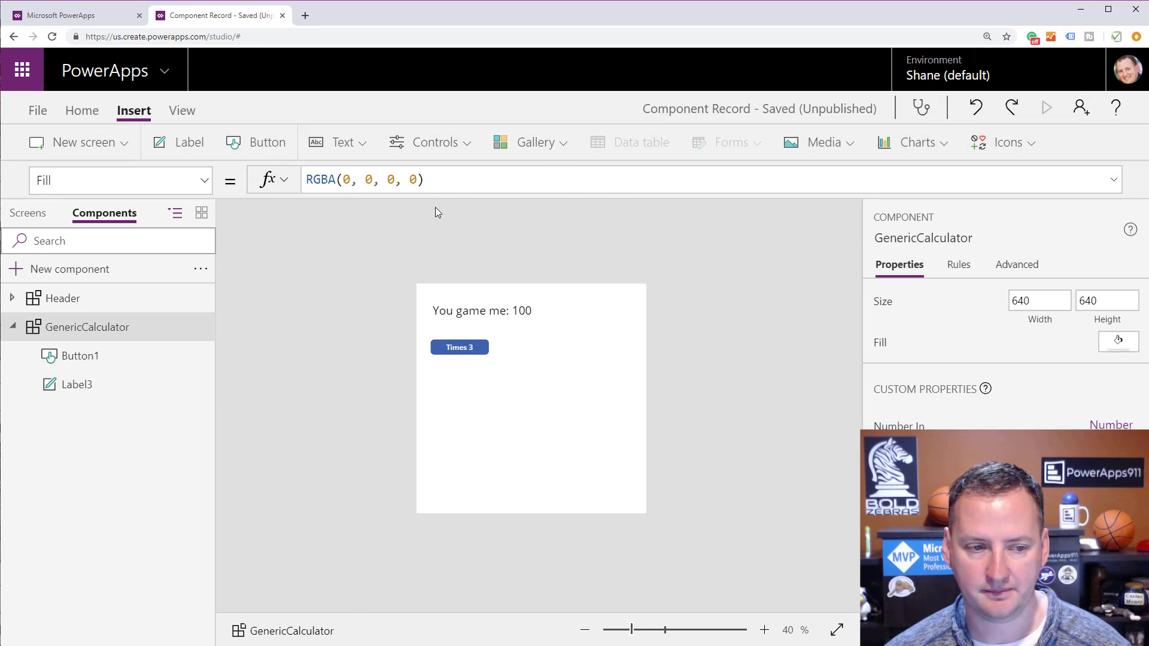
click(172, 384)
click(95, 356)
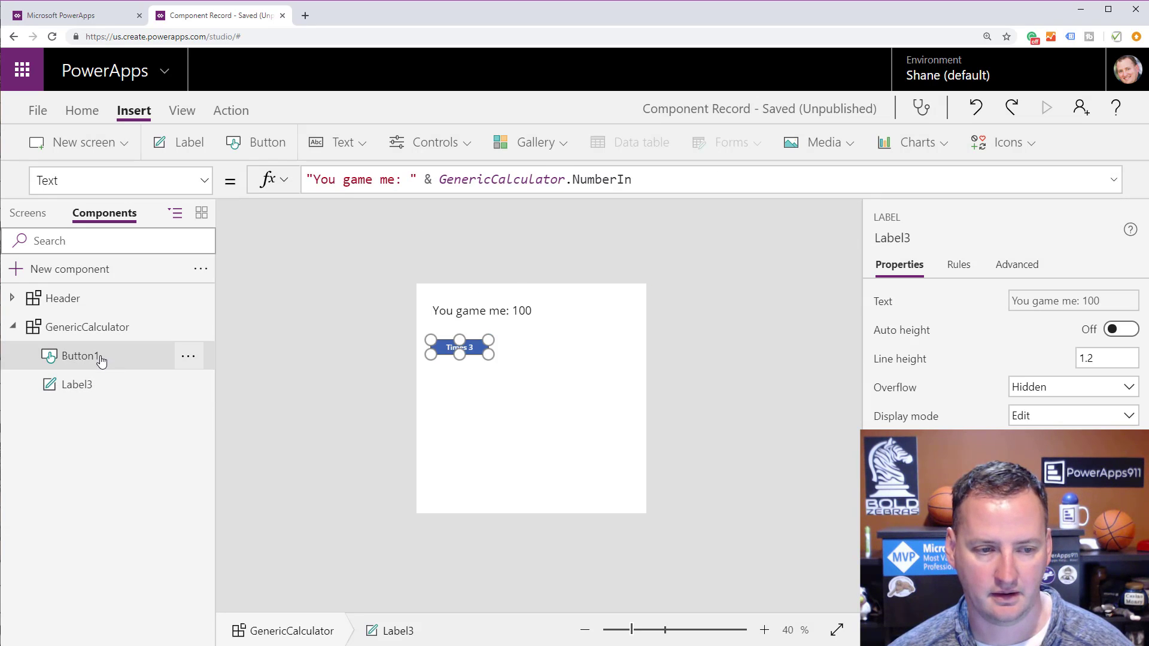
click(397, 182)
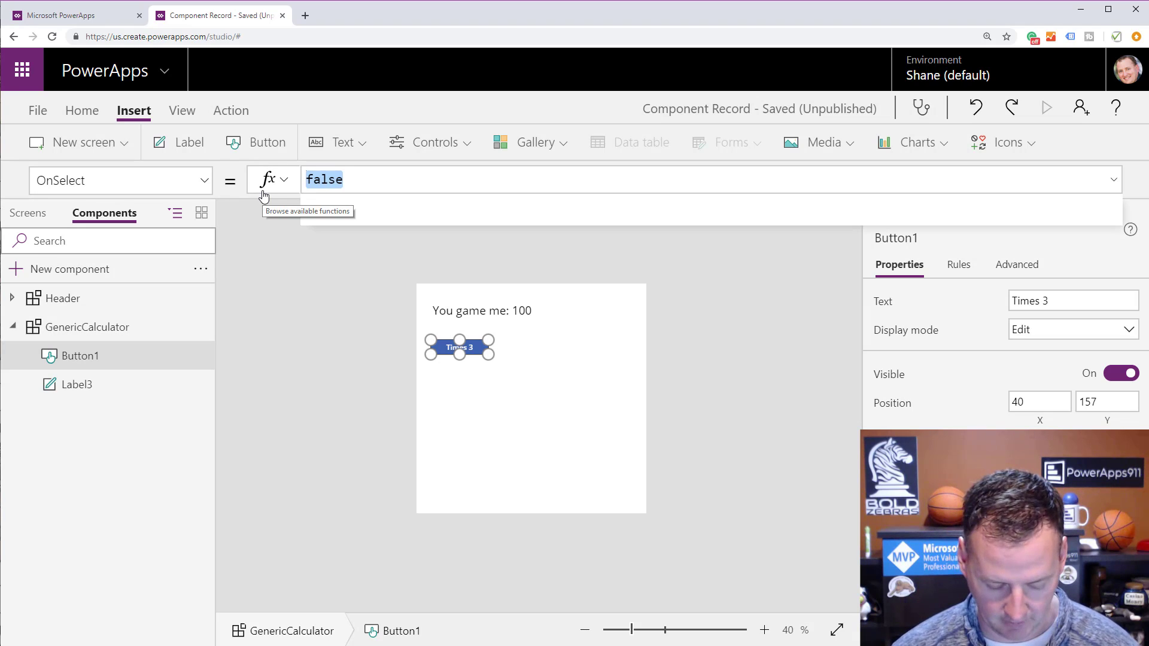
key(ctrl+v)
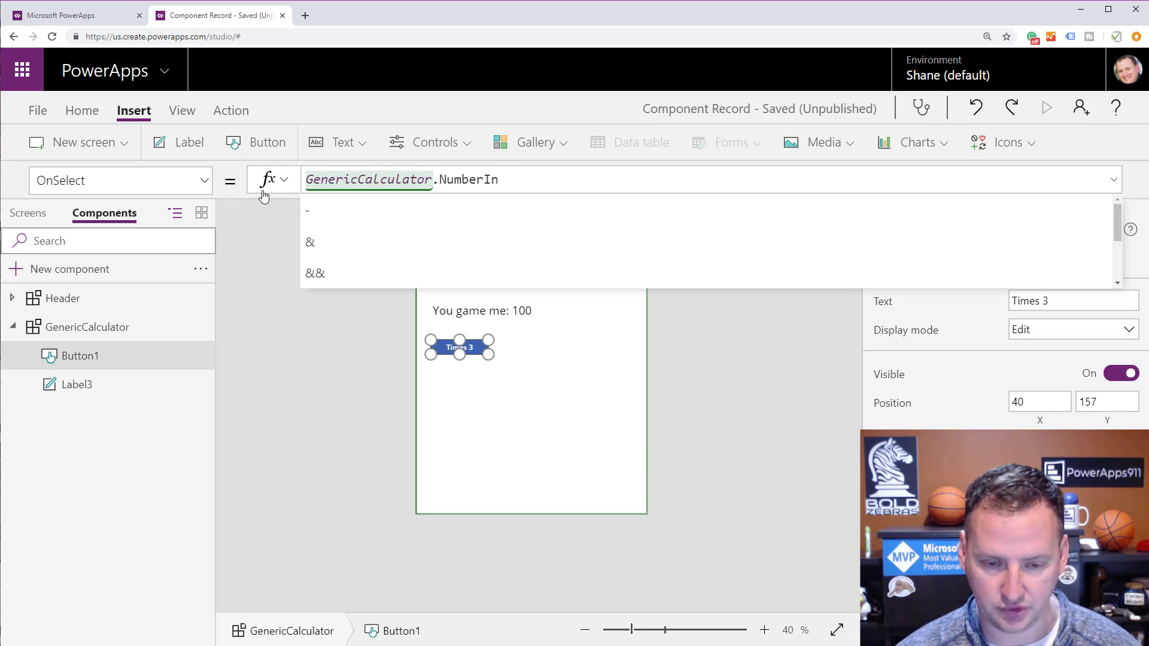
text(* 3)
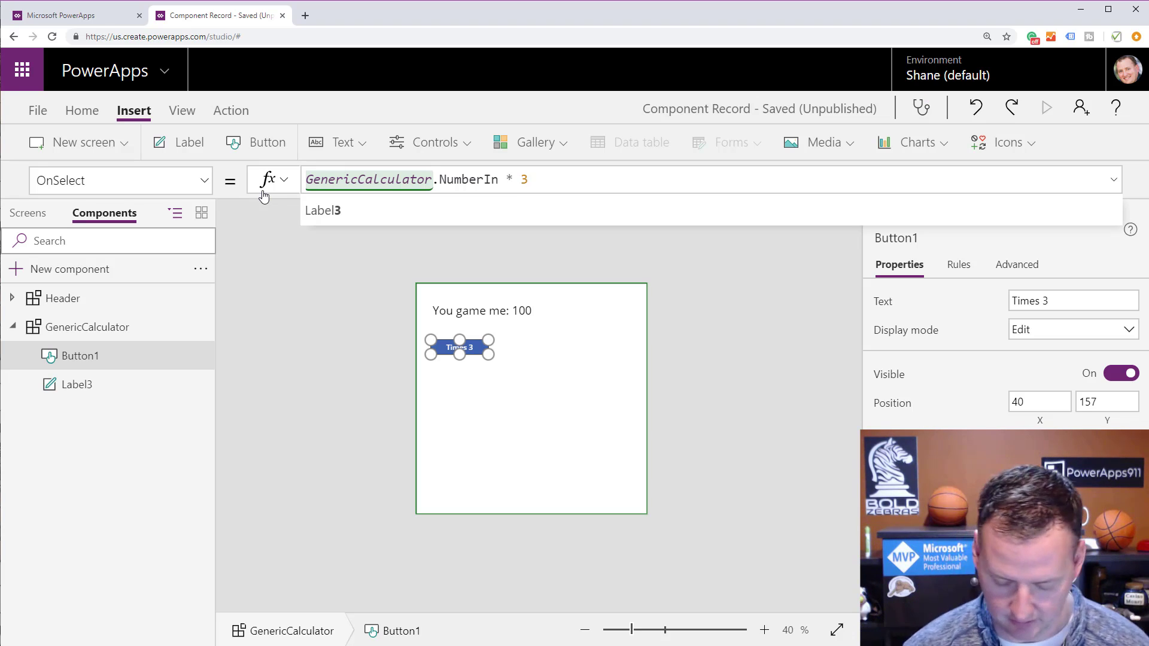
text(Set(v)
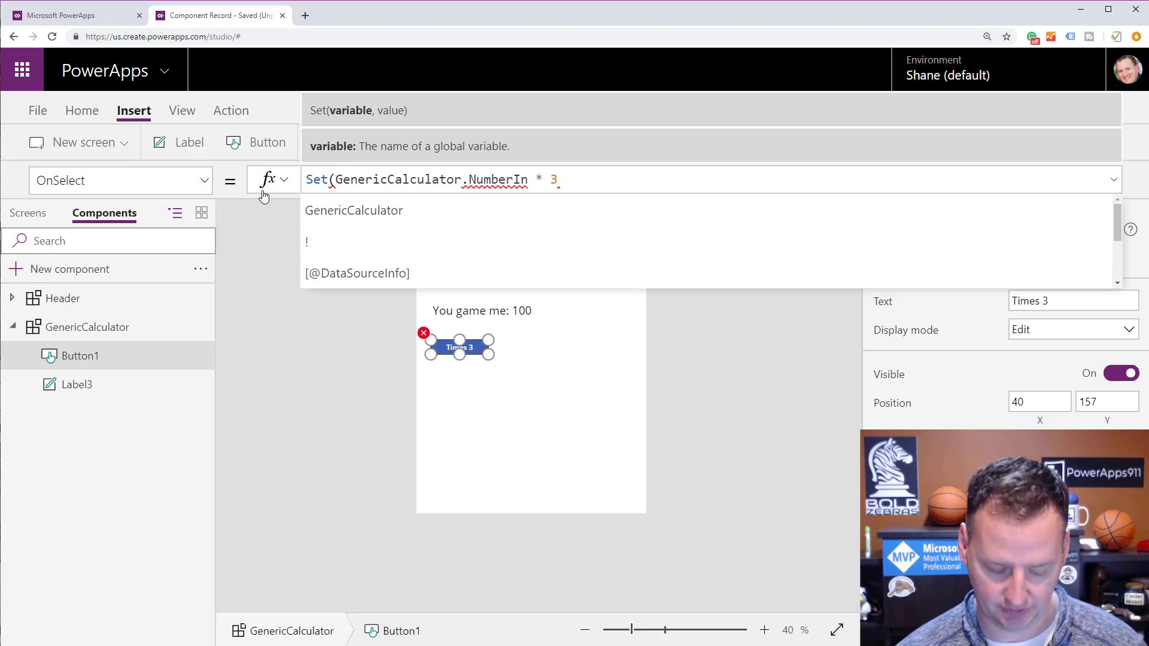
text(arNewNumb)
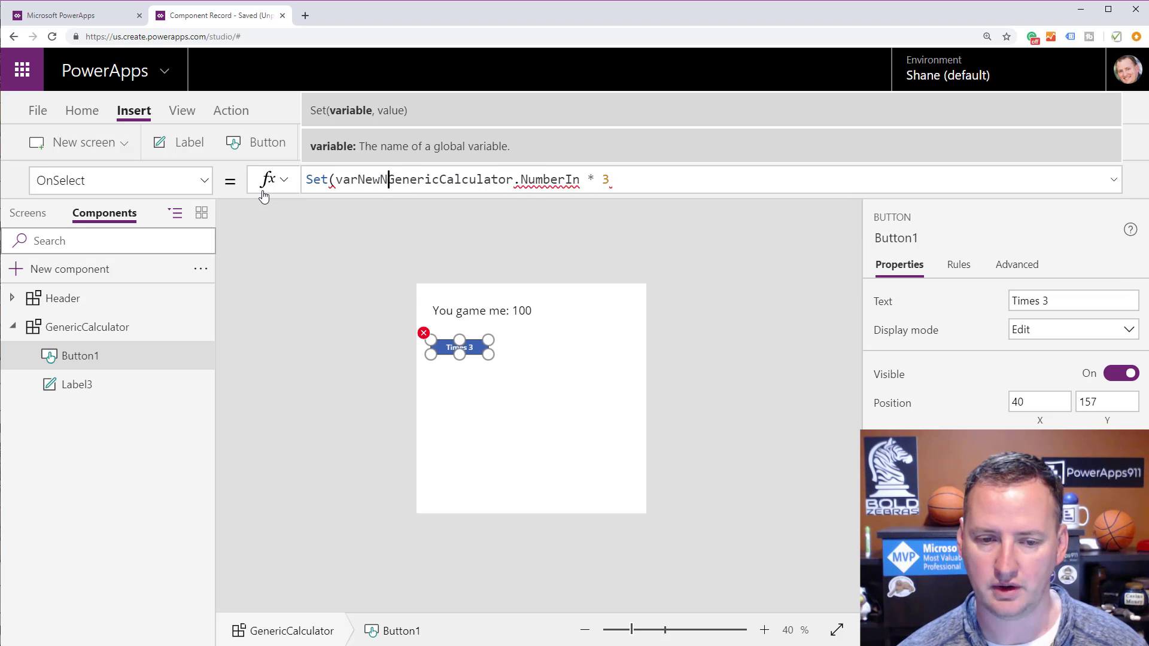
text(er, )
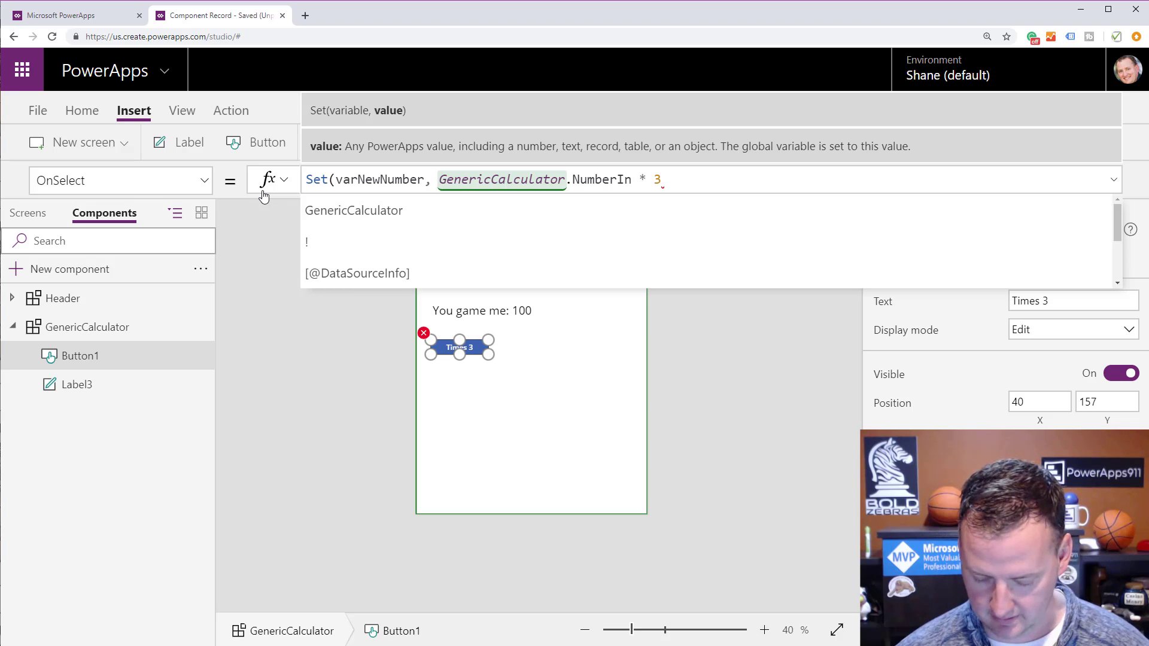
text())
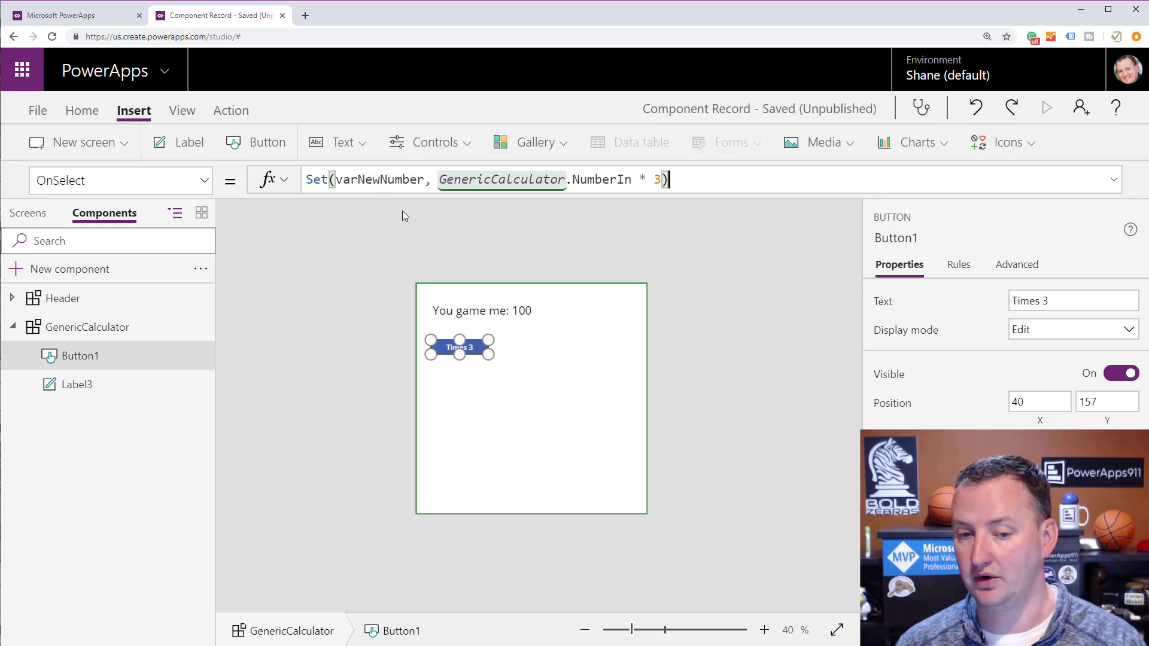
- Start a new custom property on GenericCalculator with display name "Number Out" and name "NumberOut"
click(102, 329)
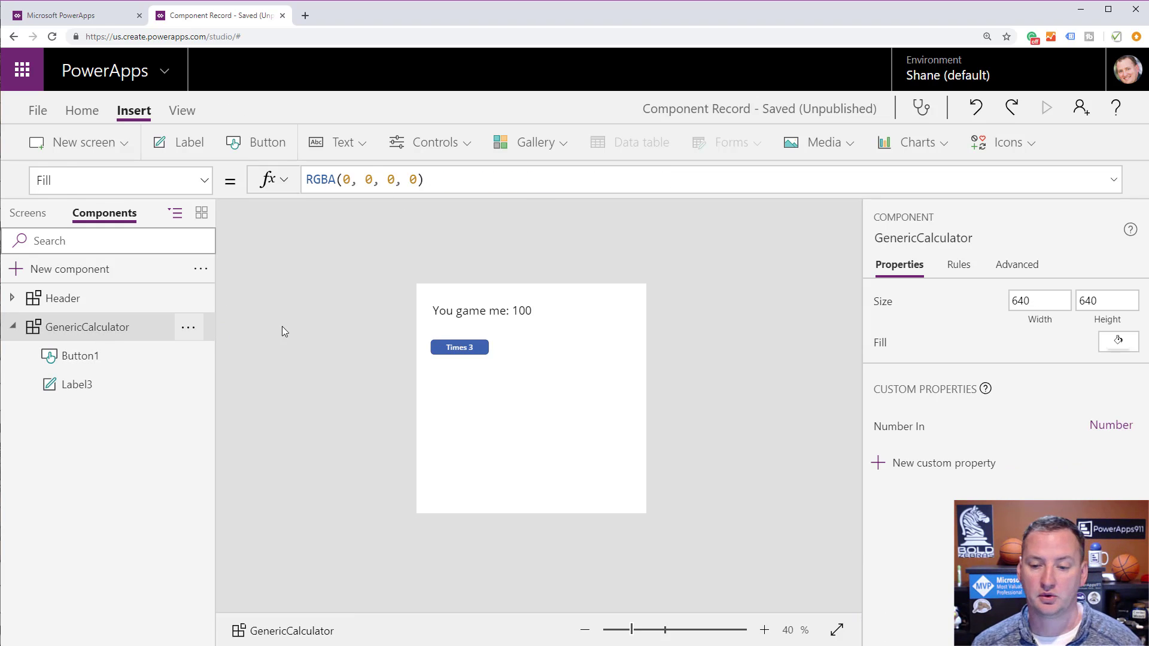
click(928, 464)
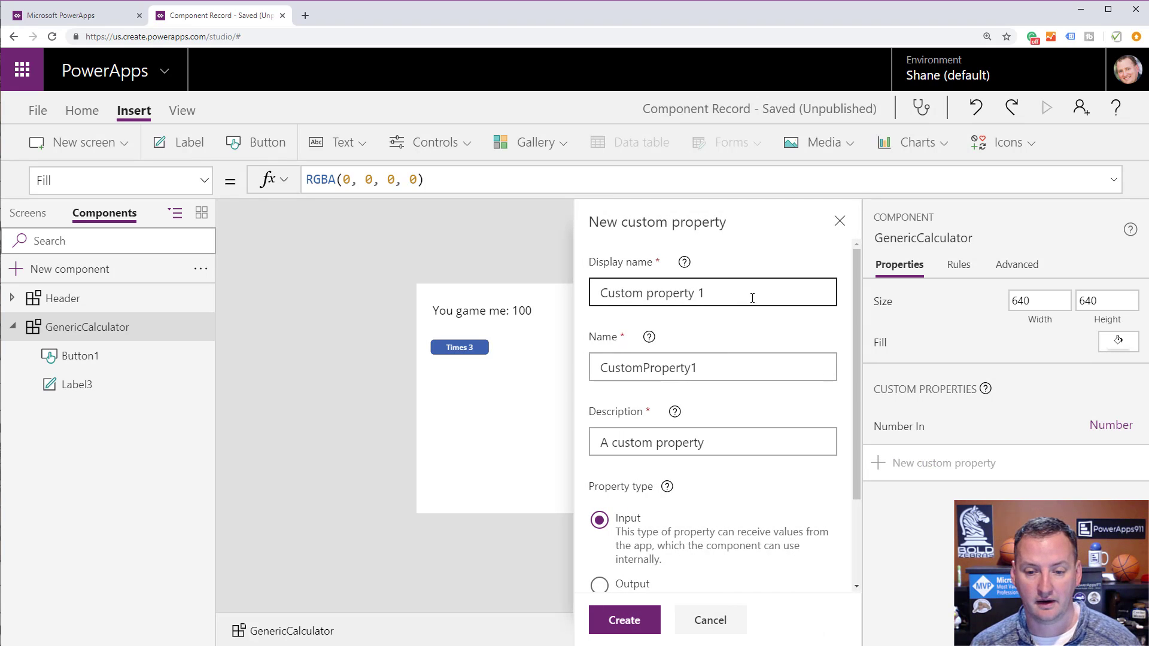
drag(738, 294, 462, 326)
text(Number Out)
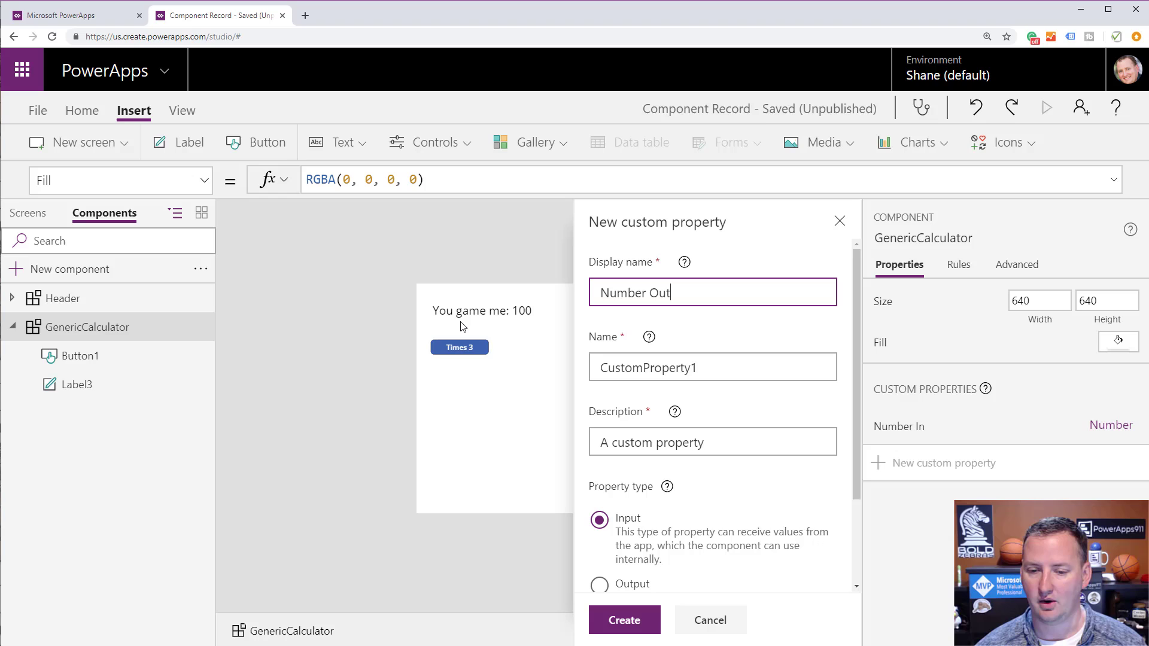
key(Tab)
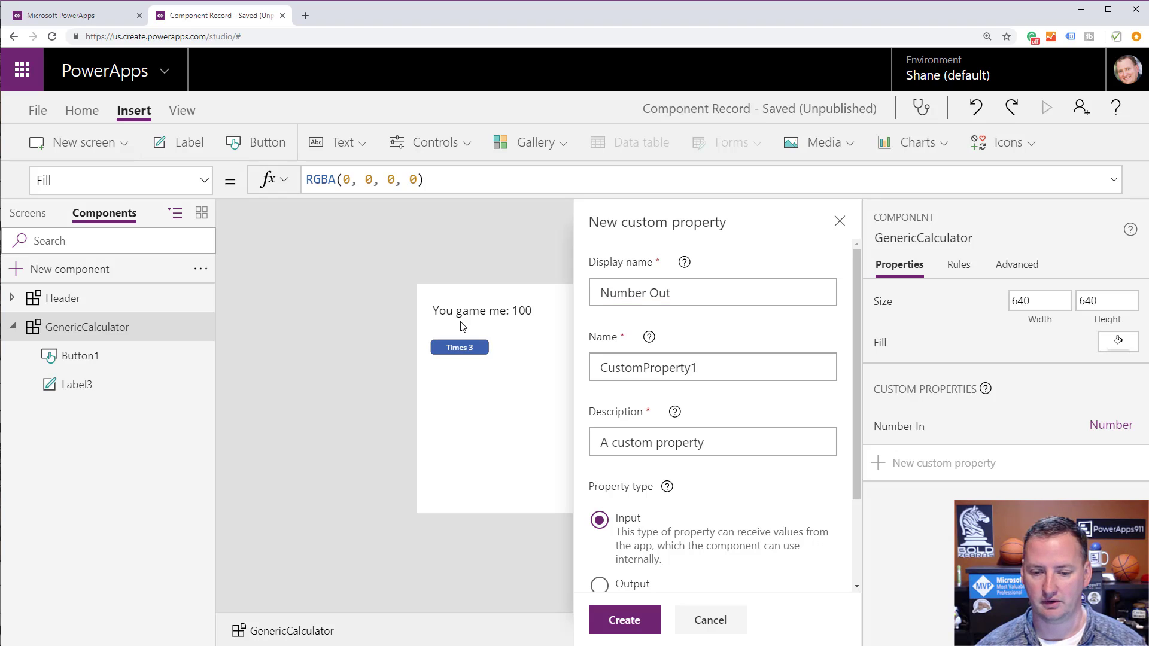
text(Num)
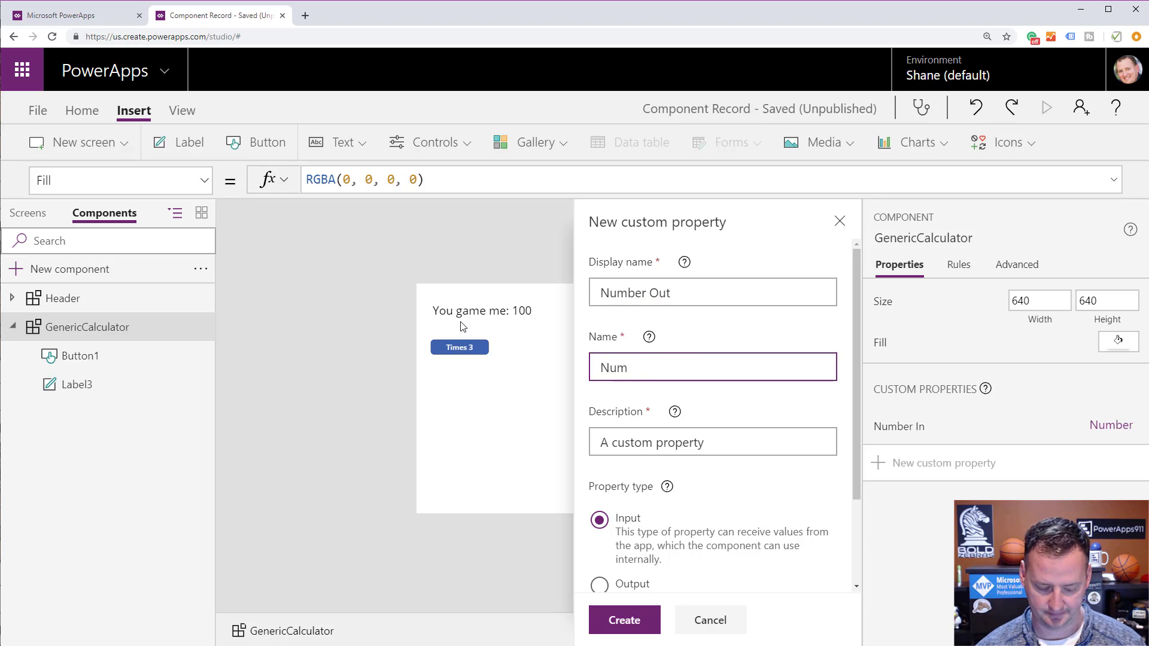
text(berOut)
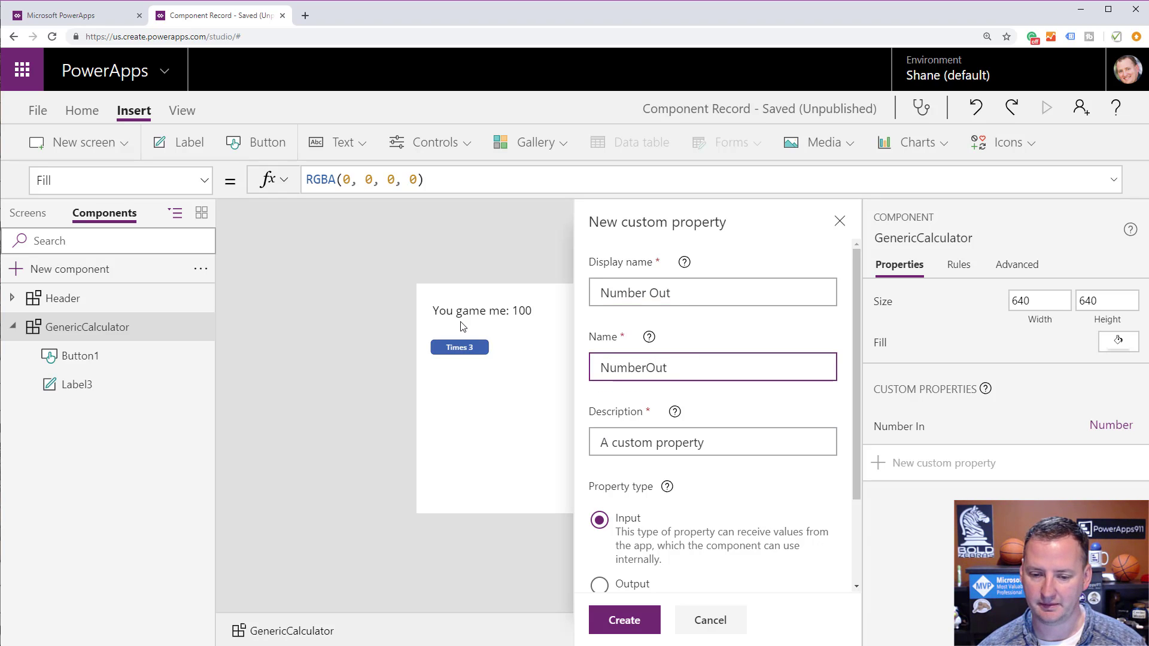
- Make the new custom property an Output property with the Number data type and create it
scroll(687, 423, down, 2)
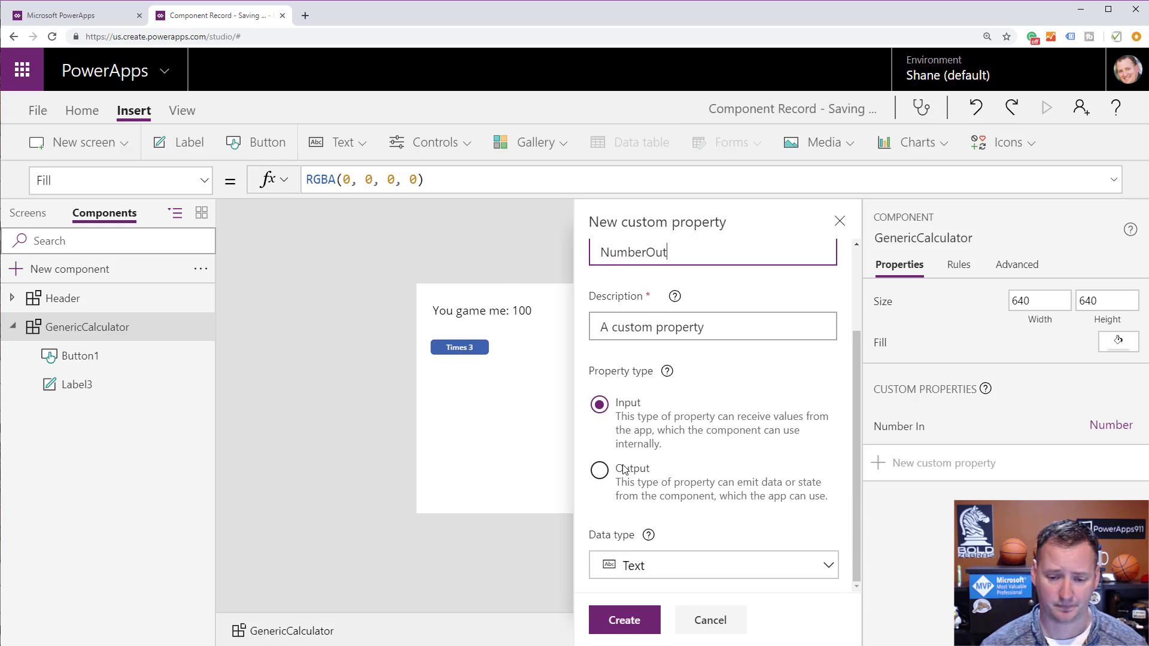
click(600, 471)
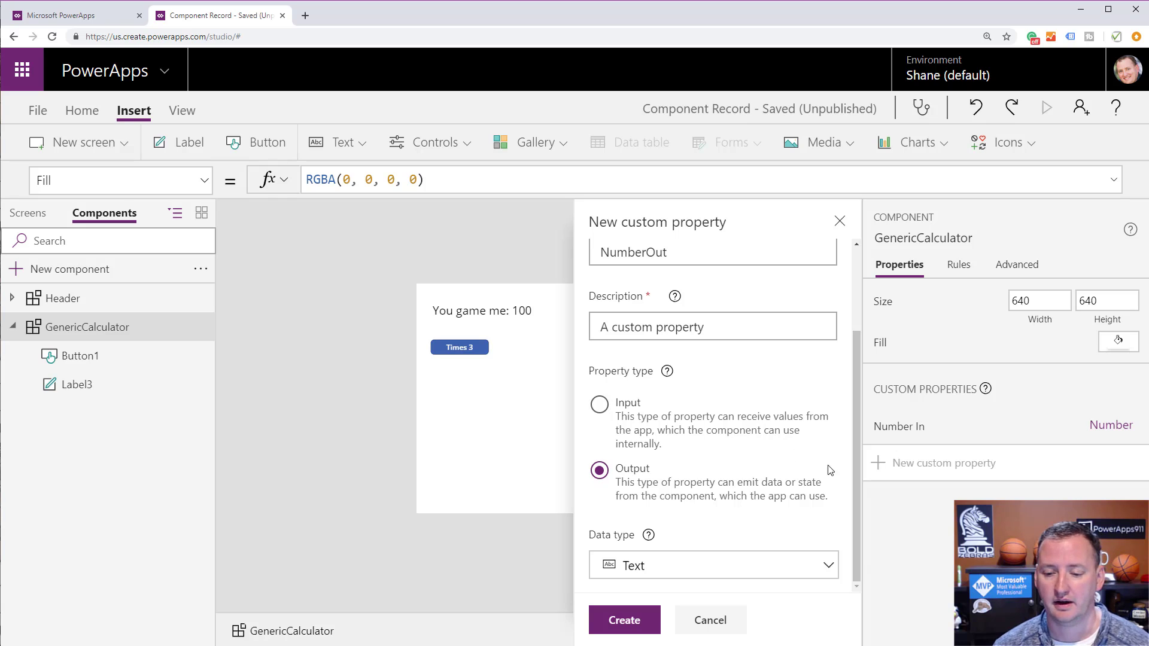
click(829, 569)
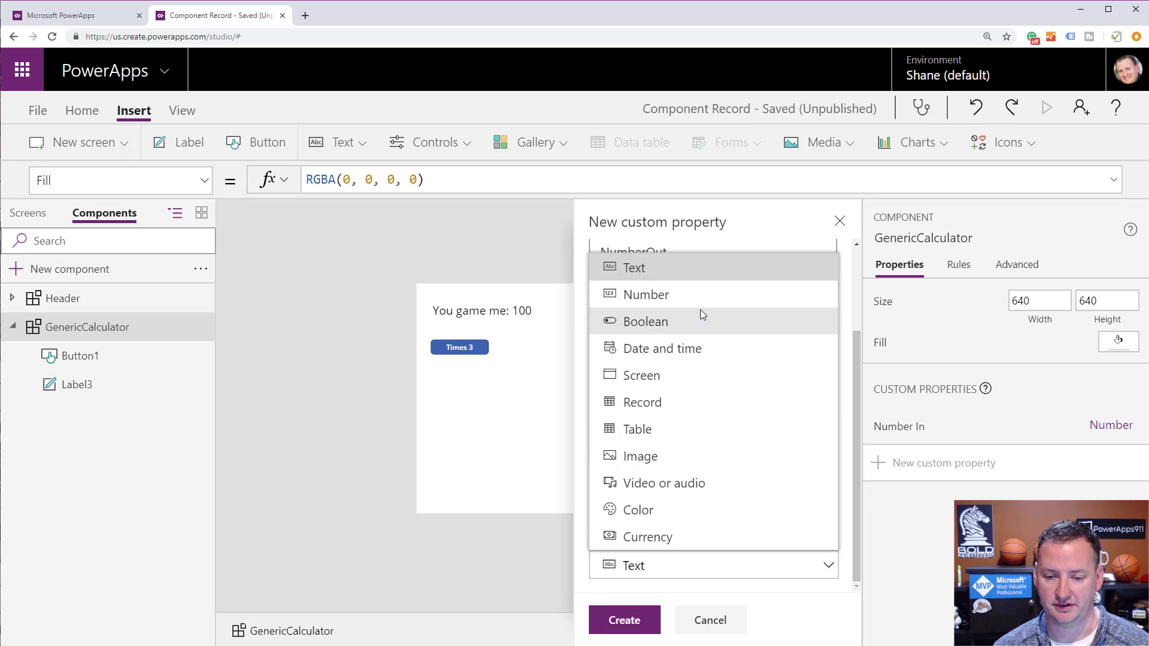
click(663, 293)
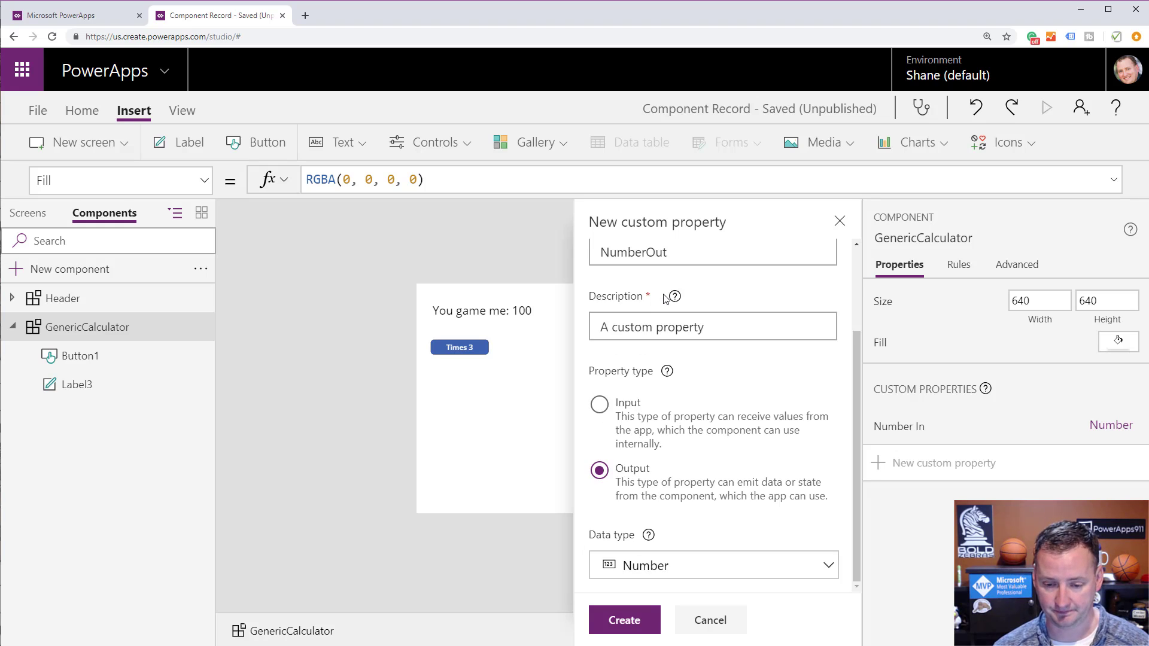
click(641, 623)
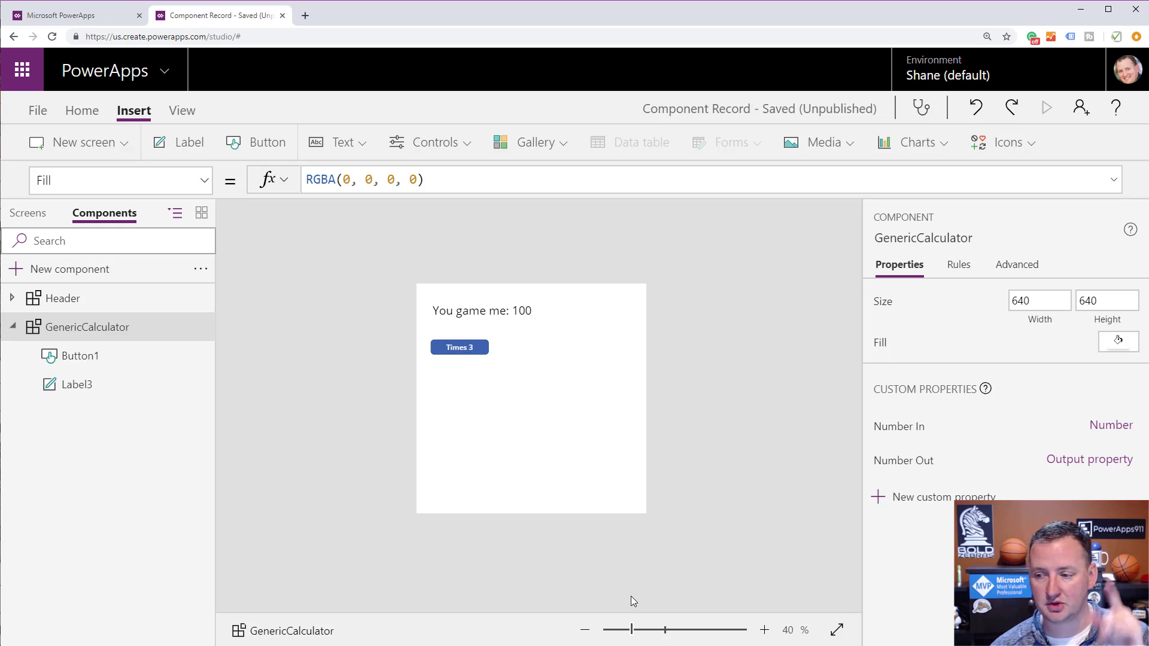
- Set GenericCalculator's NumberOut output property to the variable varNewNumber
click(1016, 265)
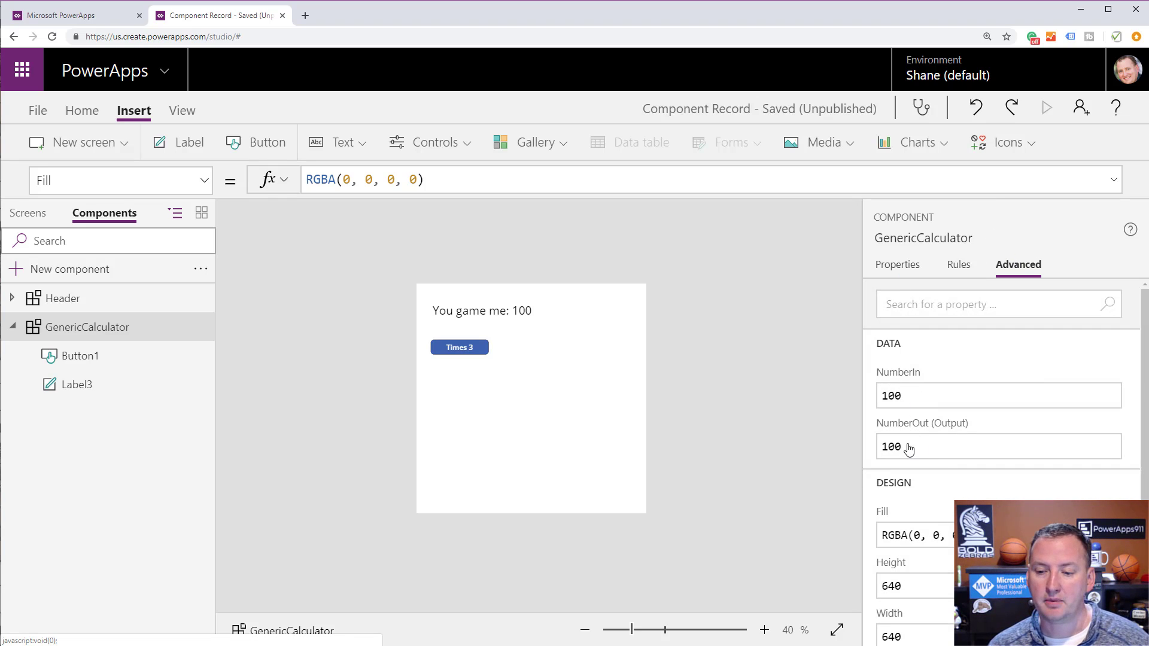
click(912, 447)
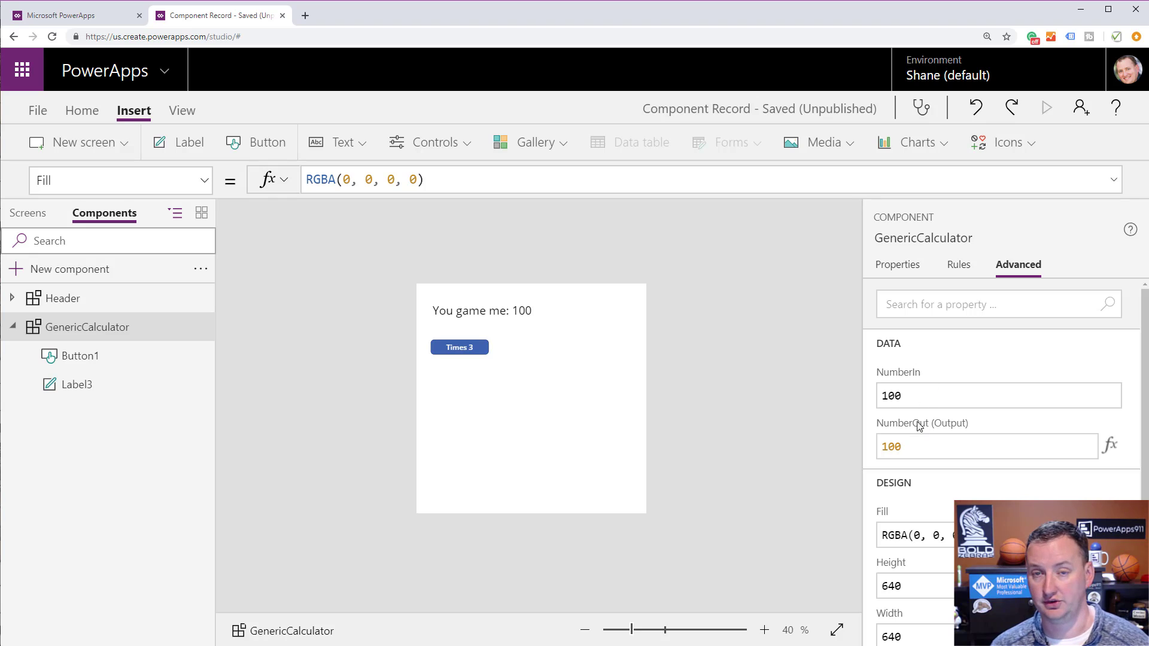
drag(937, 453, 866, 460)
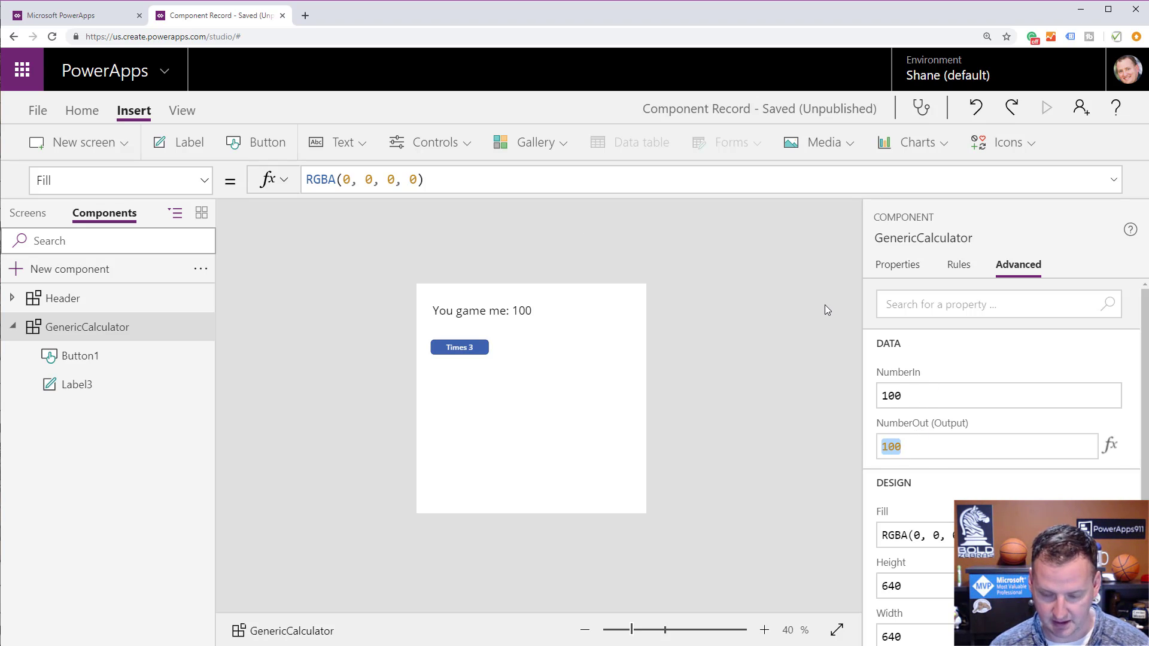
text(var)
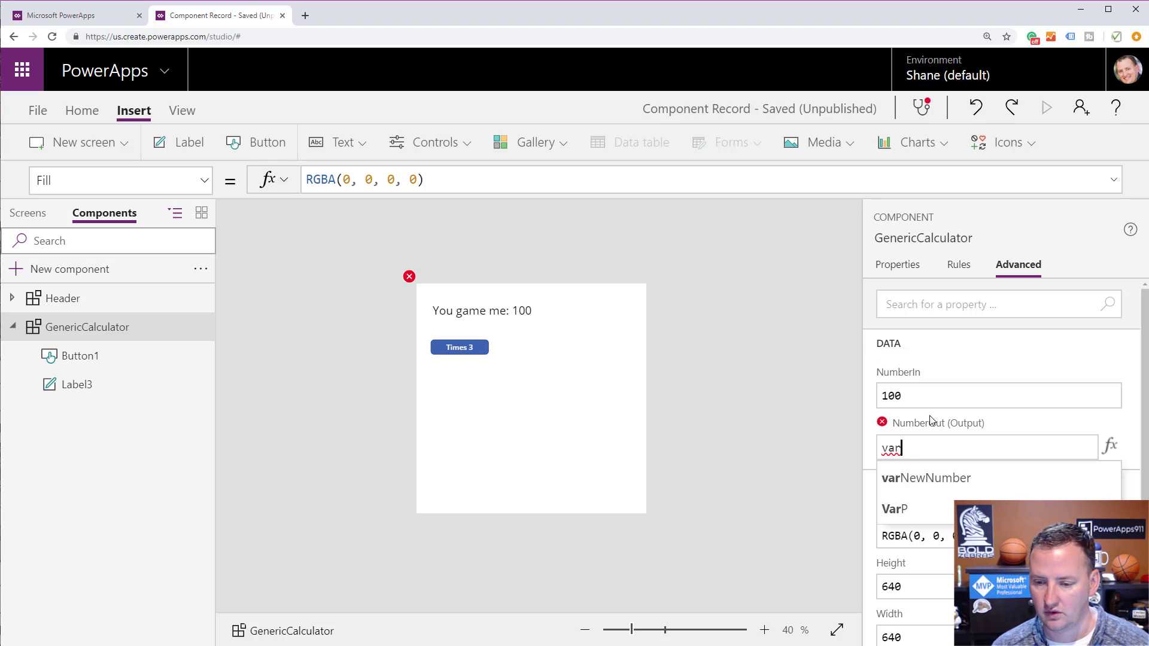
click(930, 480)
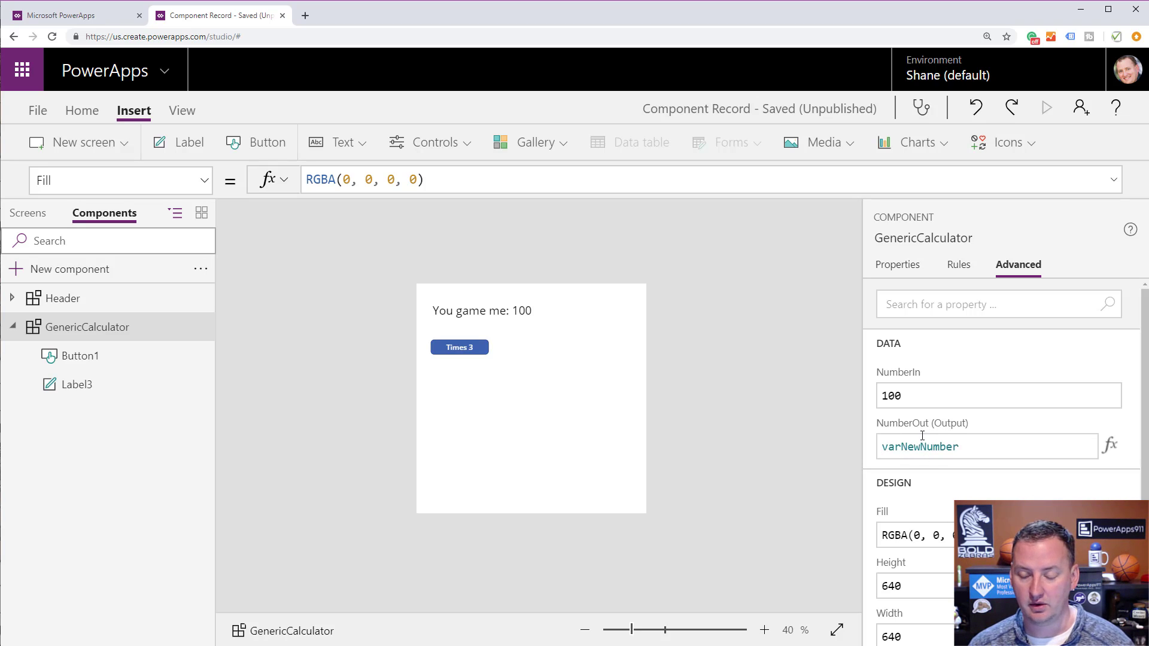
- Insert the GenericCalculator component on Screen1 of the app
click(29, 213)
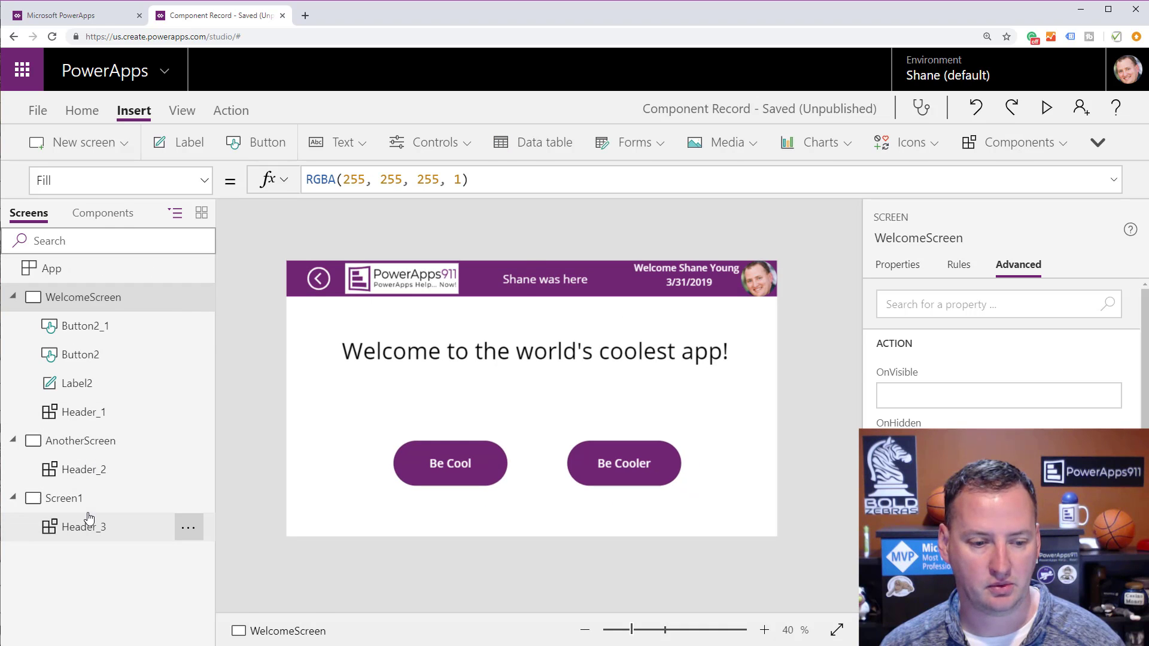
click(89, 526)
click(503, 416)
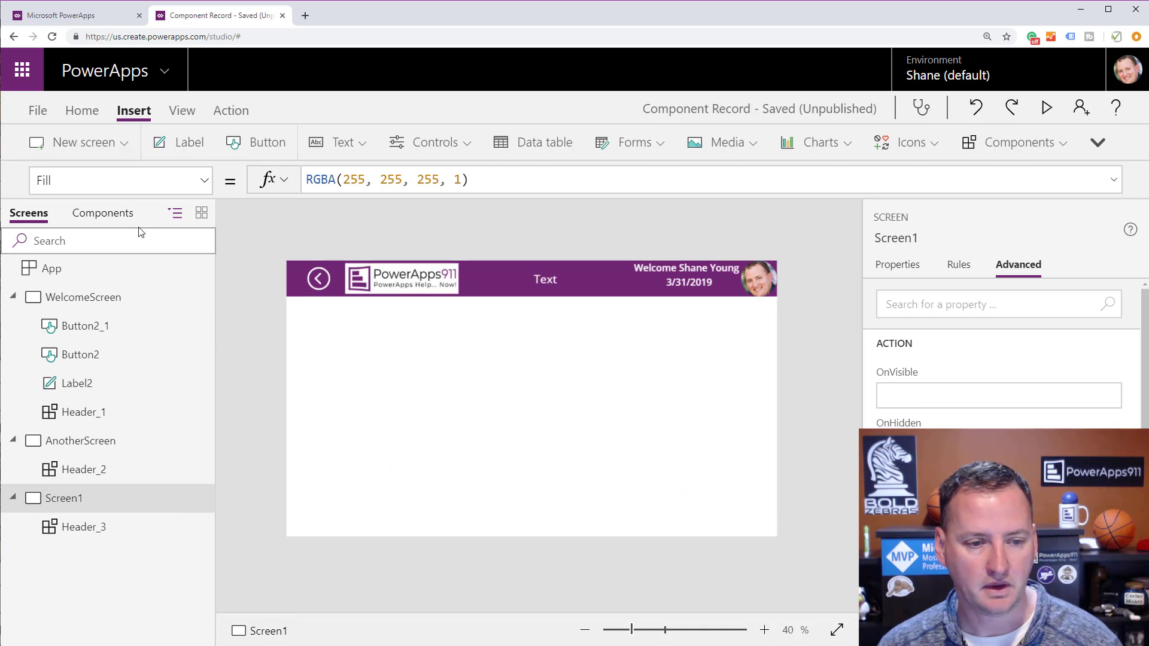
click(1015, 147)
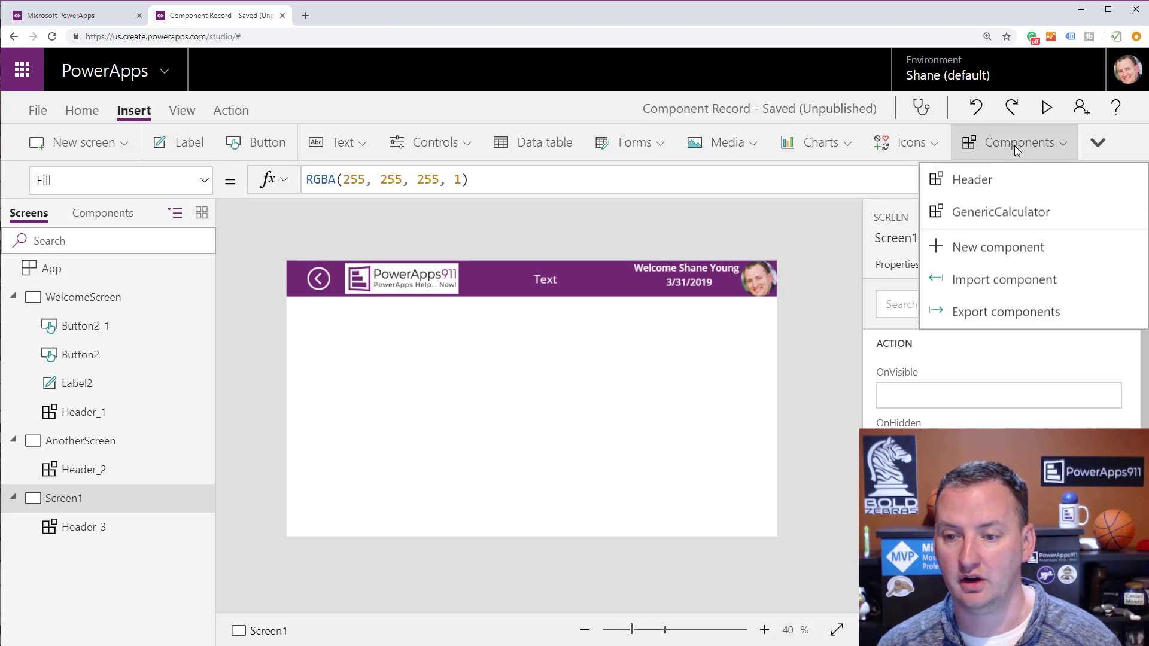
click(988, 213)
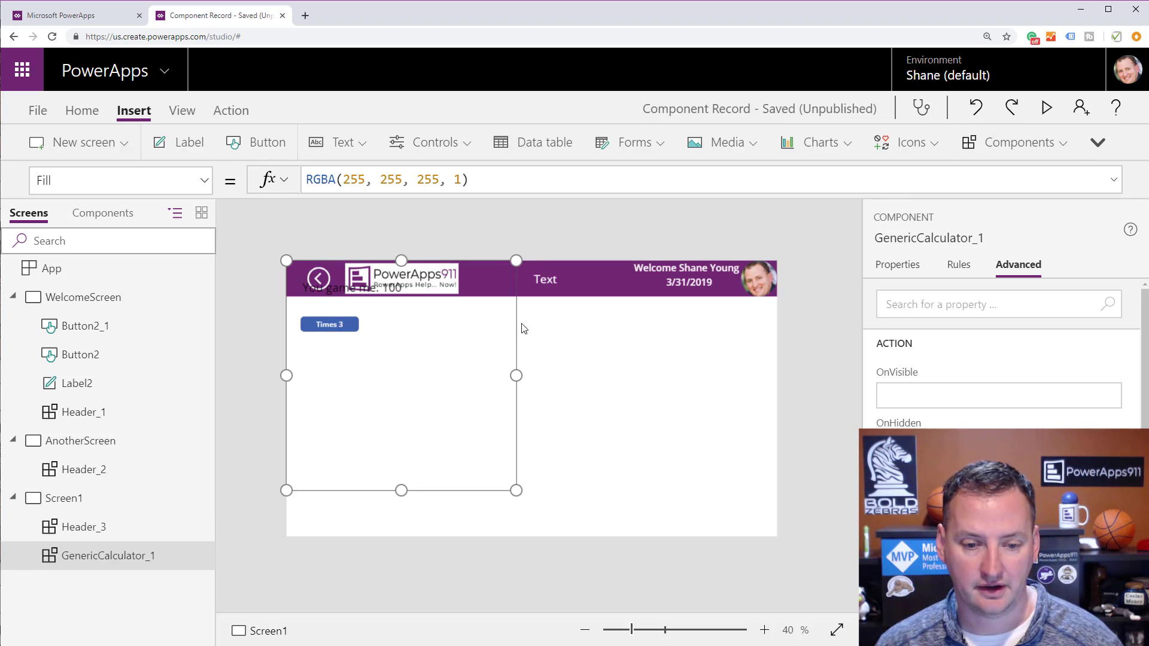
drag(390, 274, 694, 349)
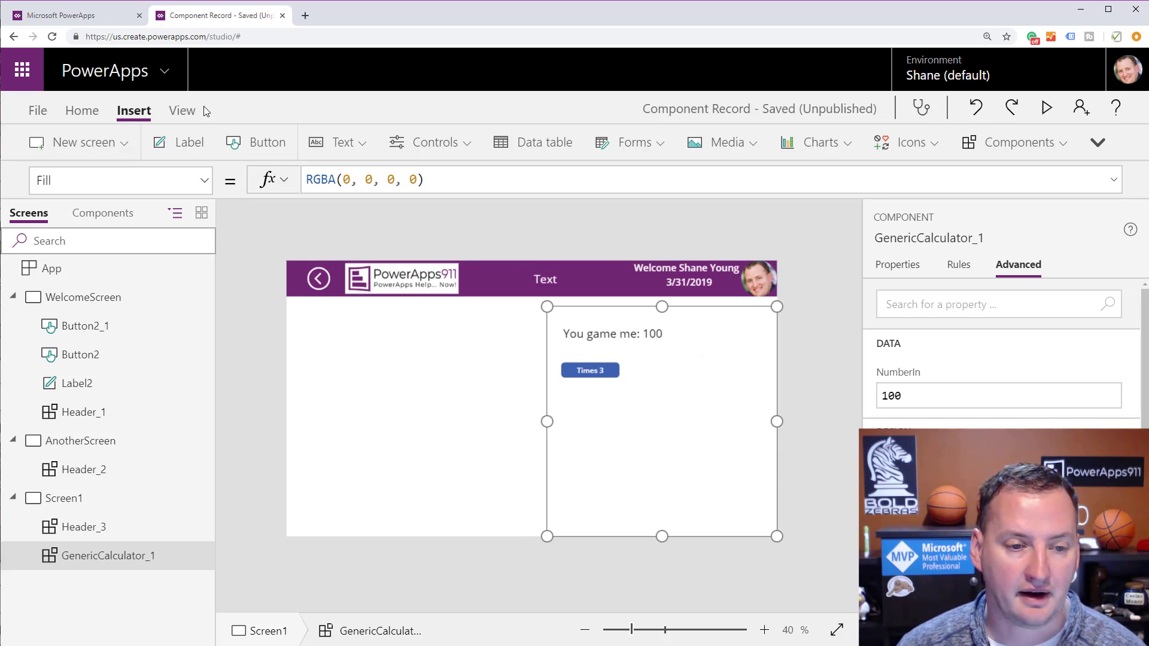
drag(509, 281, 575, 482)
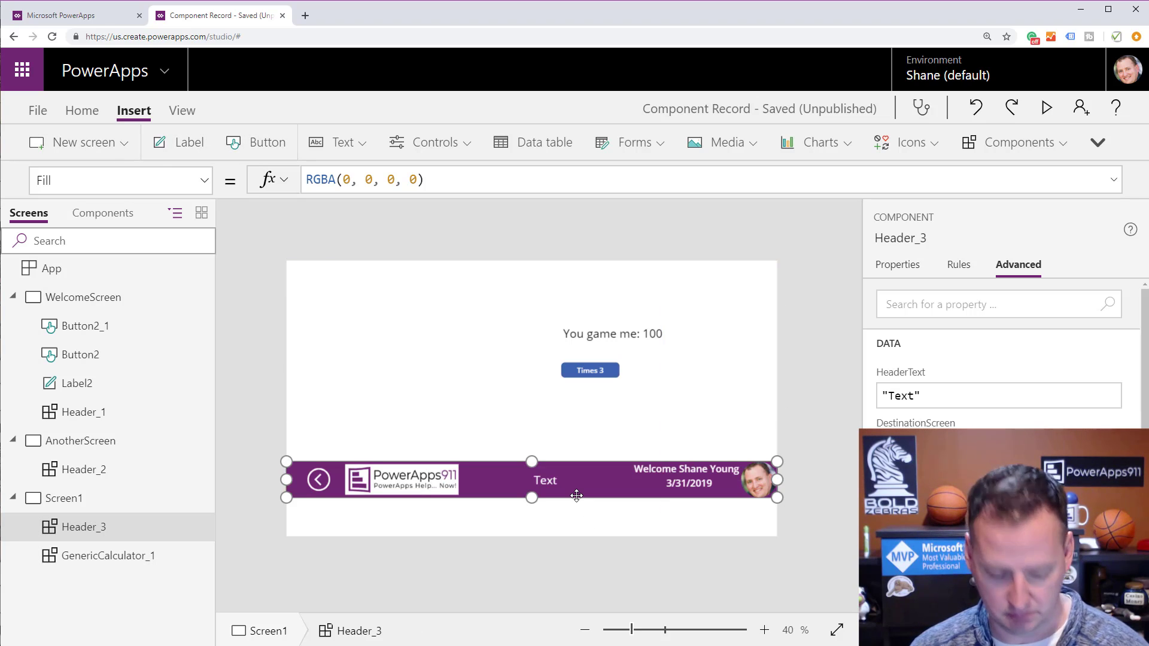
key(ctrl+z)
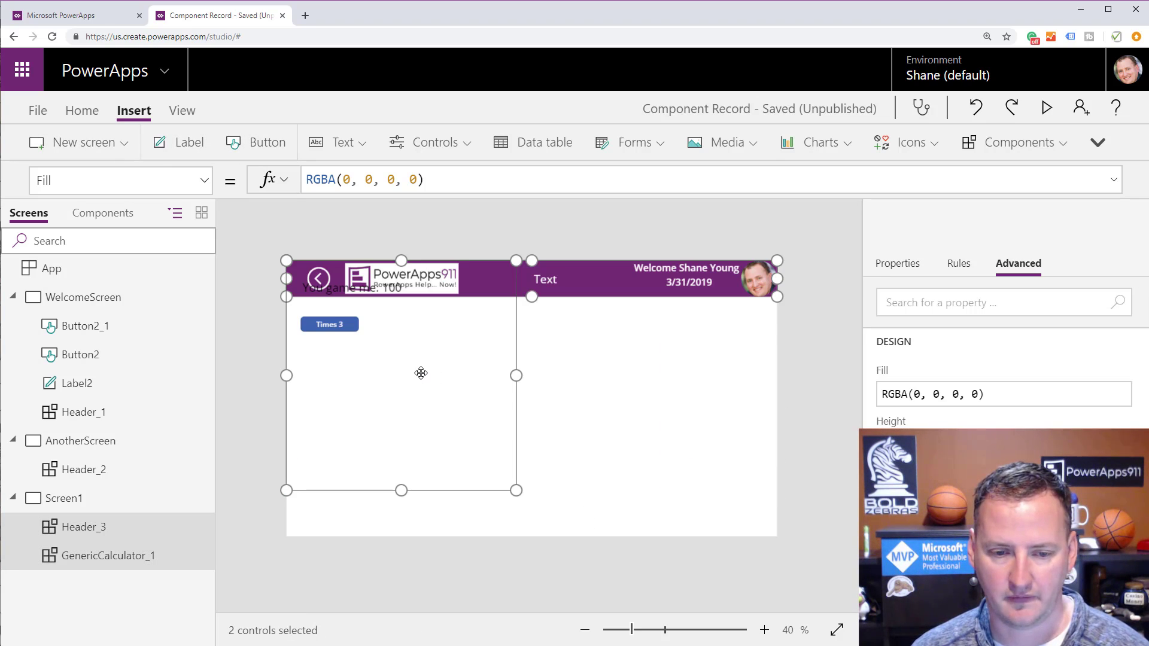
click(461, 405)
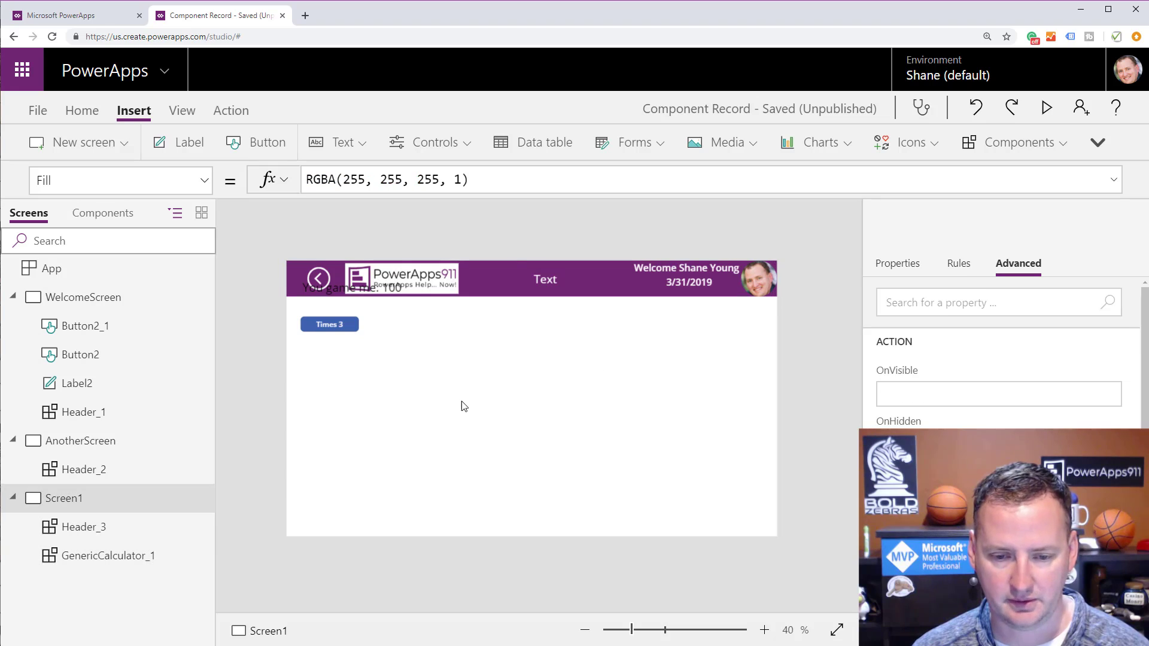
- Move the GenericCalculator instance to the right side below the header and shorten it to just beneath the Times 3 button
click(456, 390)
drag(456, 389, 714, 463)
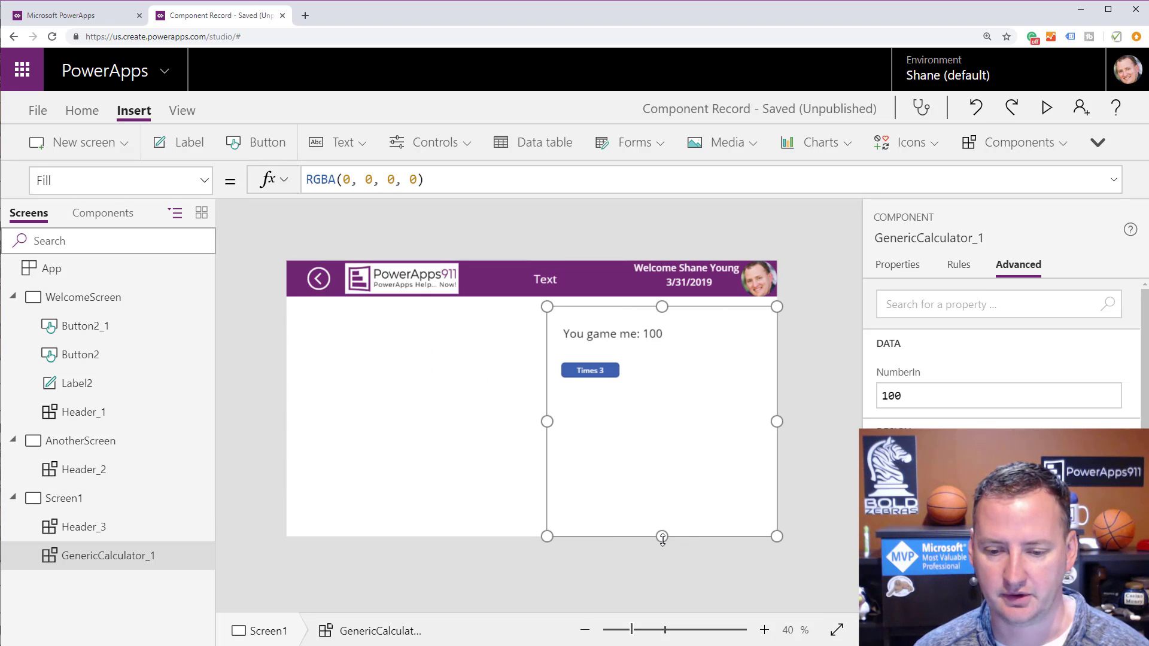
drag(662, 536, 652, 398)
click(647, 460)
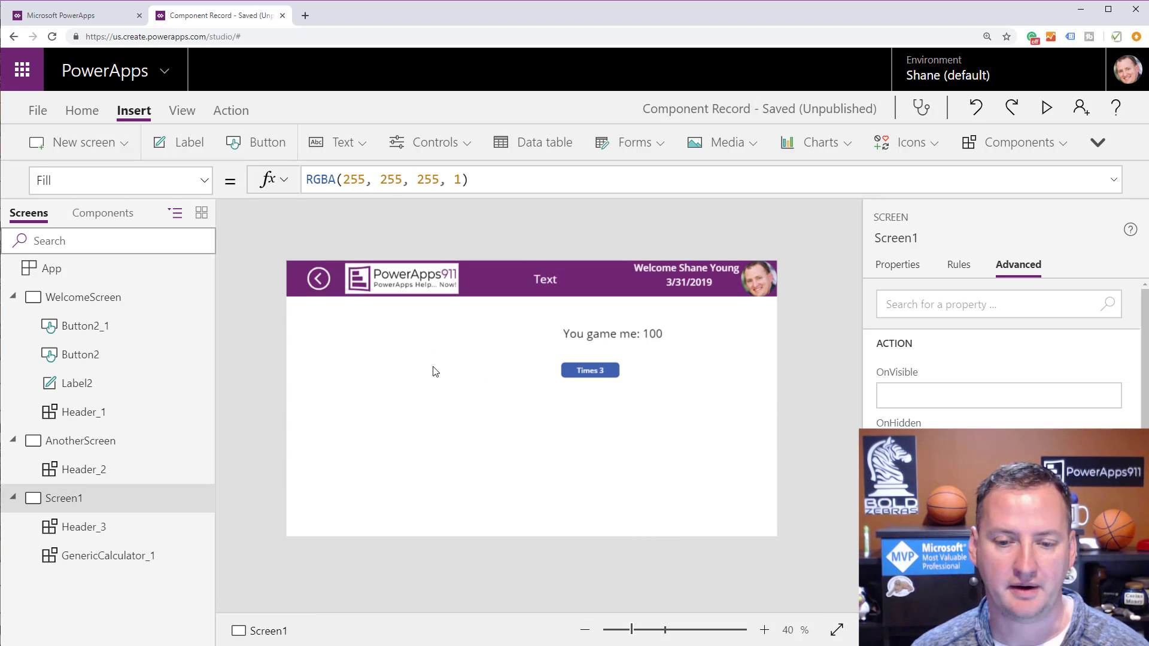
click(680, 354)
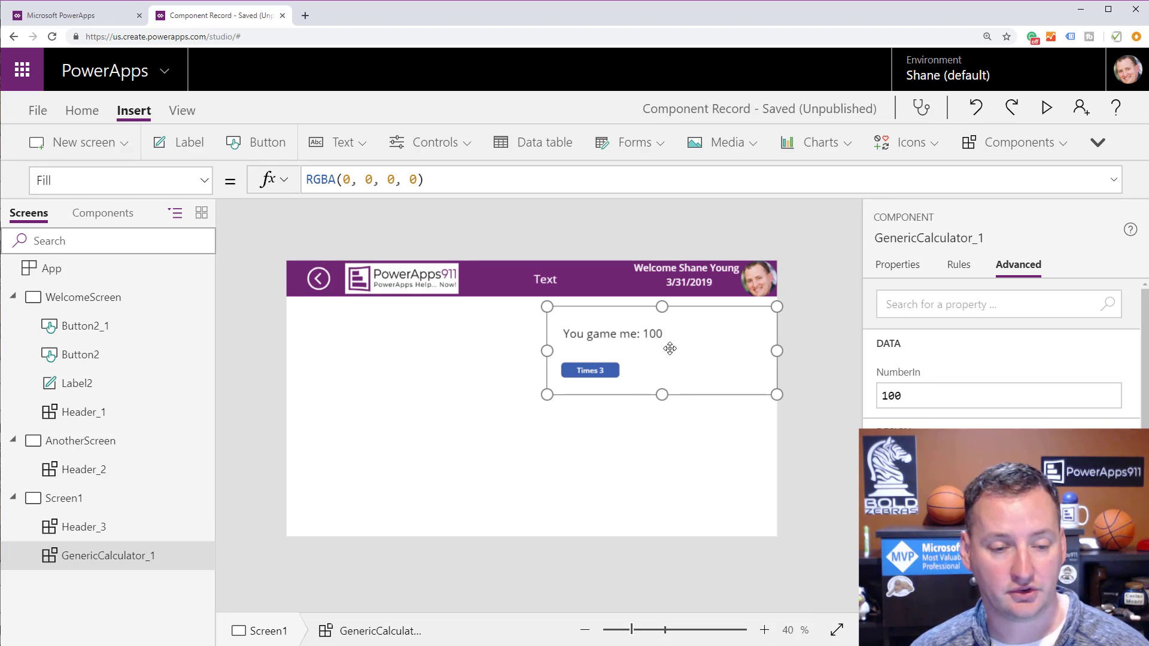
- Insert a slider on Screen1 and place it below the header, left of the calculator
click(353, 412)
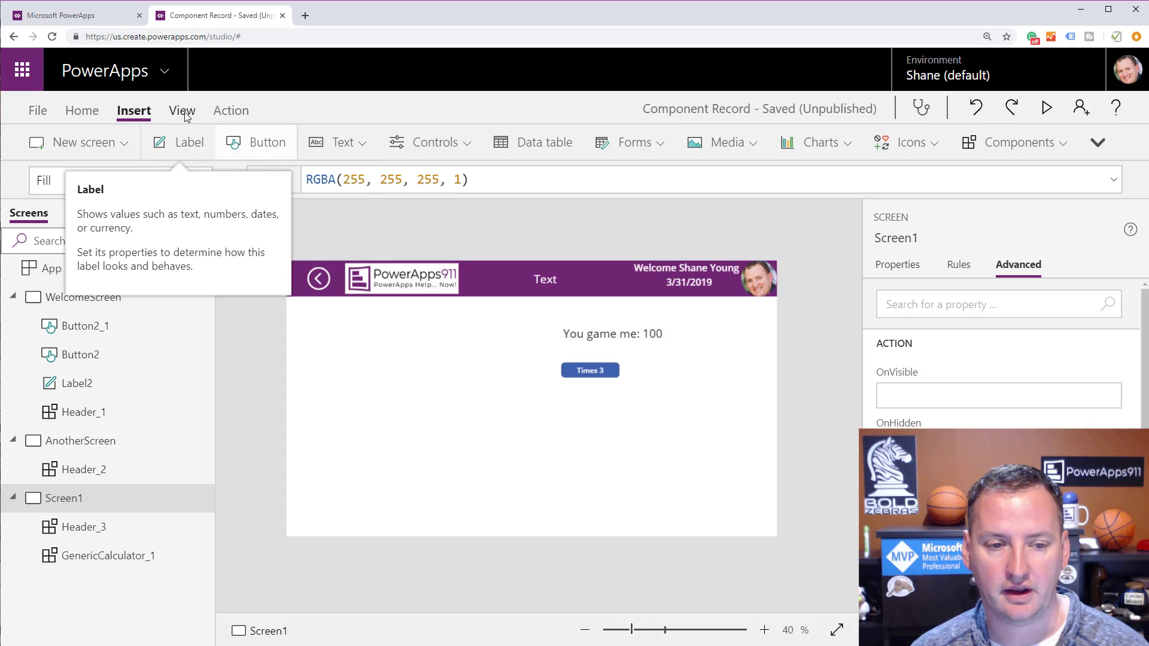
click(440, 155)
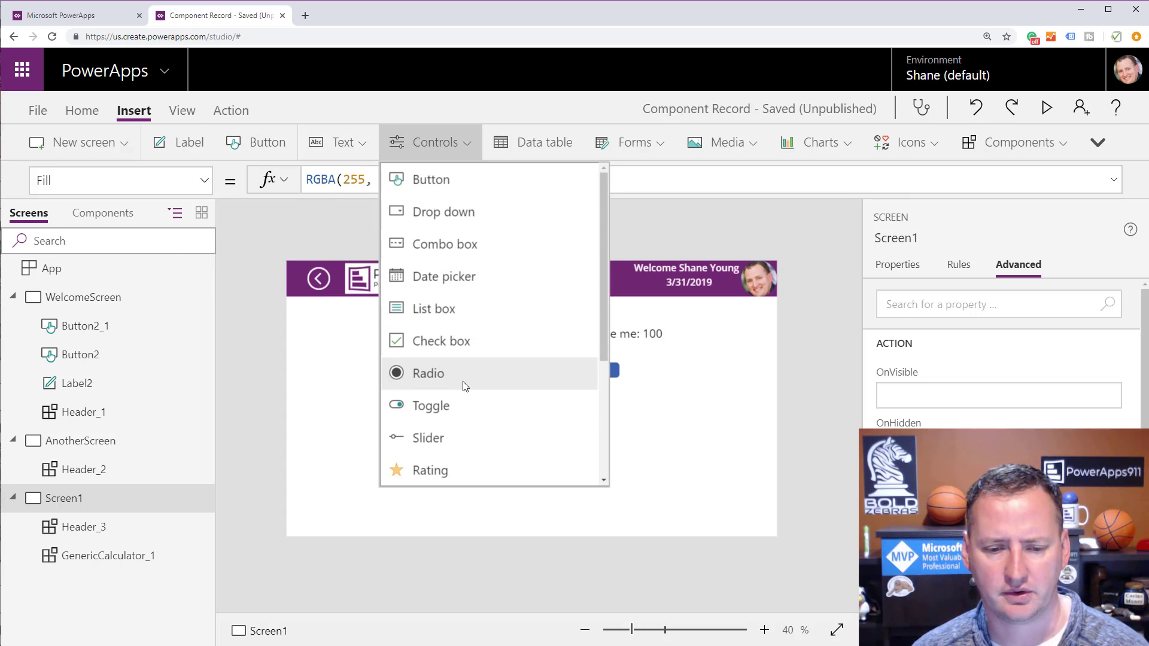
click(450, 443)
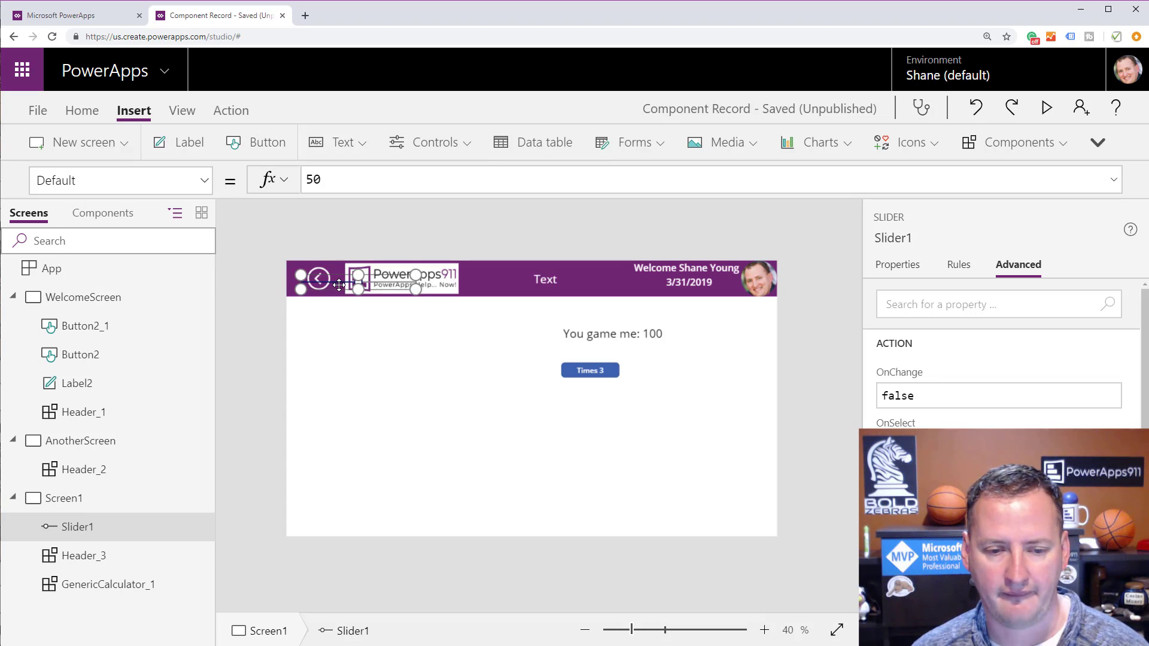
drag(344, 283, 364, 352)
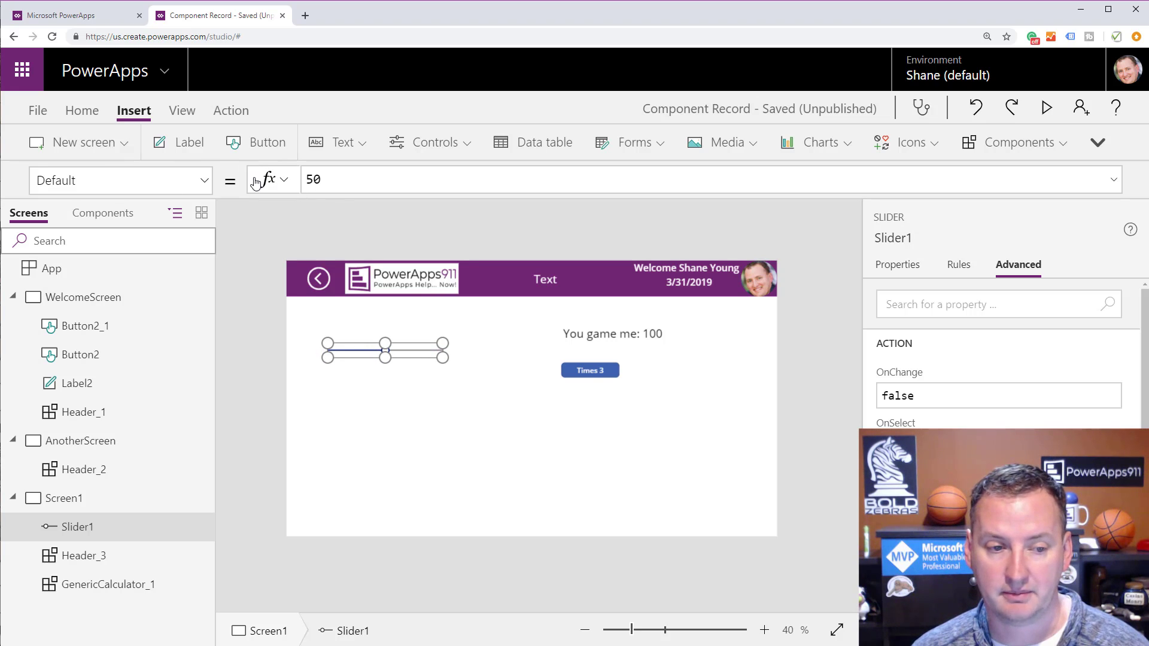
- Set the NumberIn property of the calculator instance on Screen1 to Slider1.Value
click(550, 359)
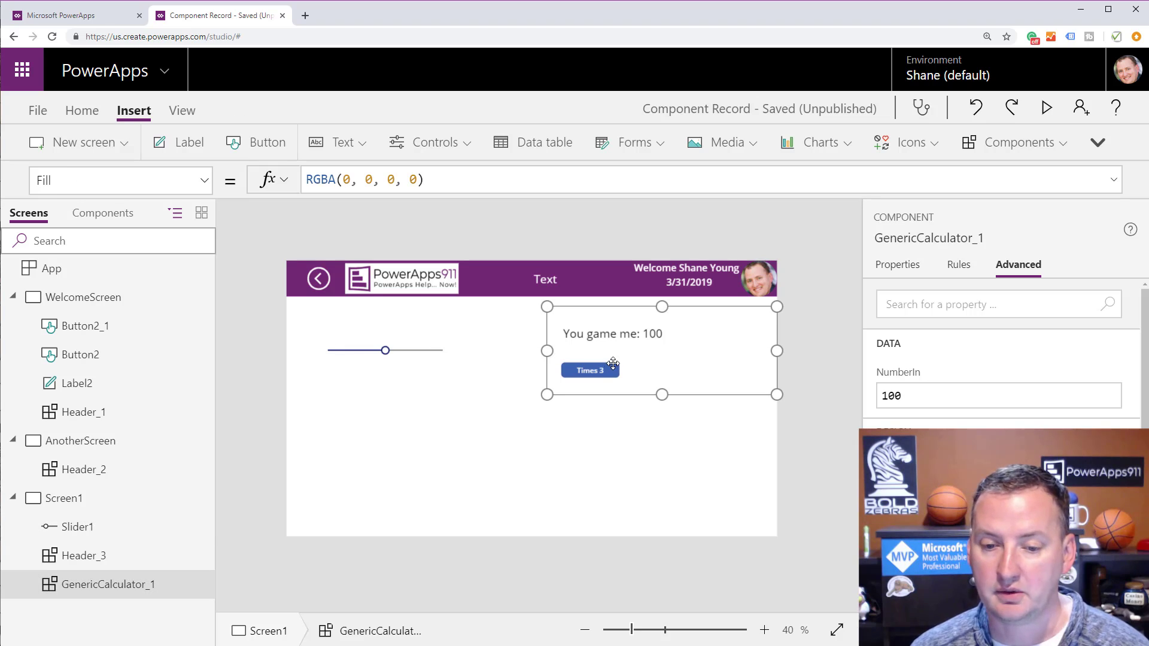
click(204, 180)
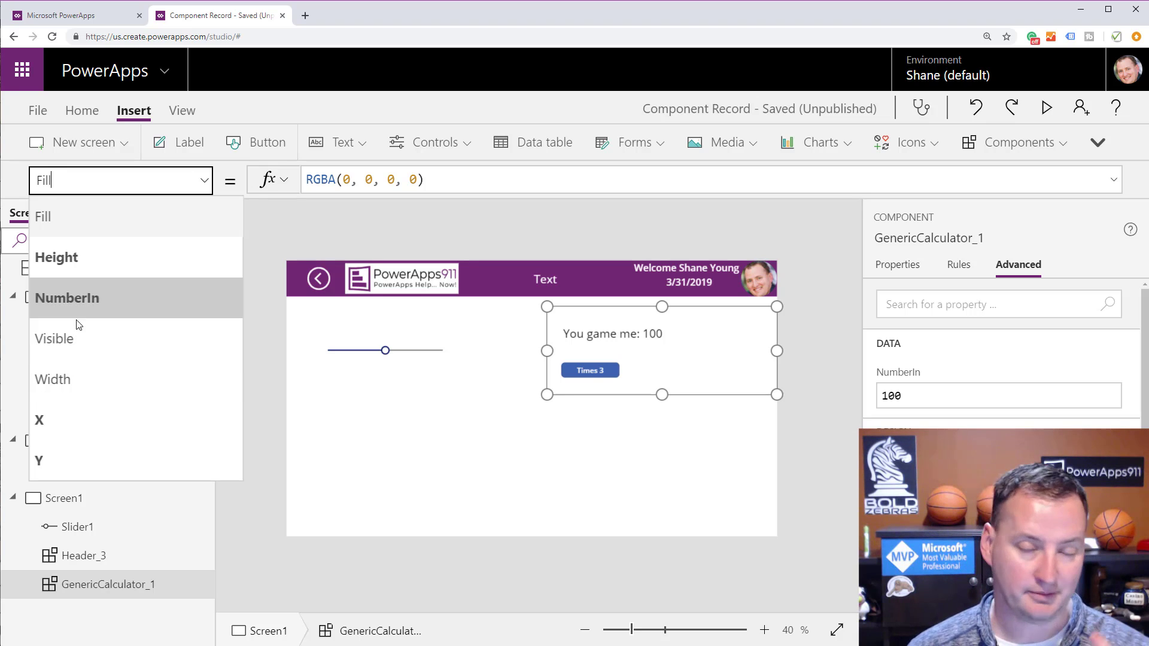
click(95, 310)
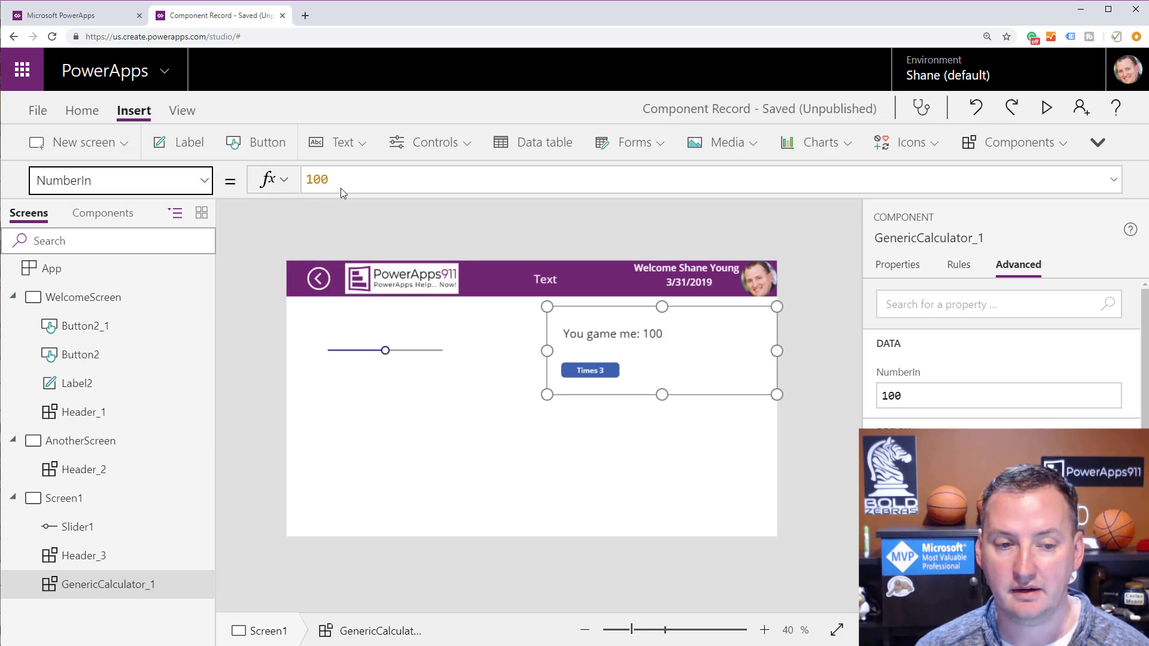
drag(337, 181, 273, 185)
text(slid)
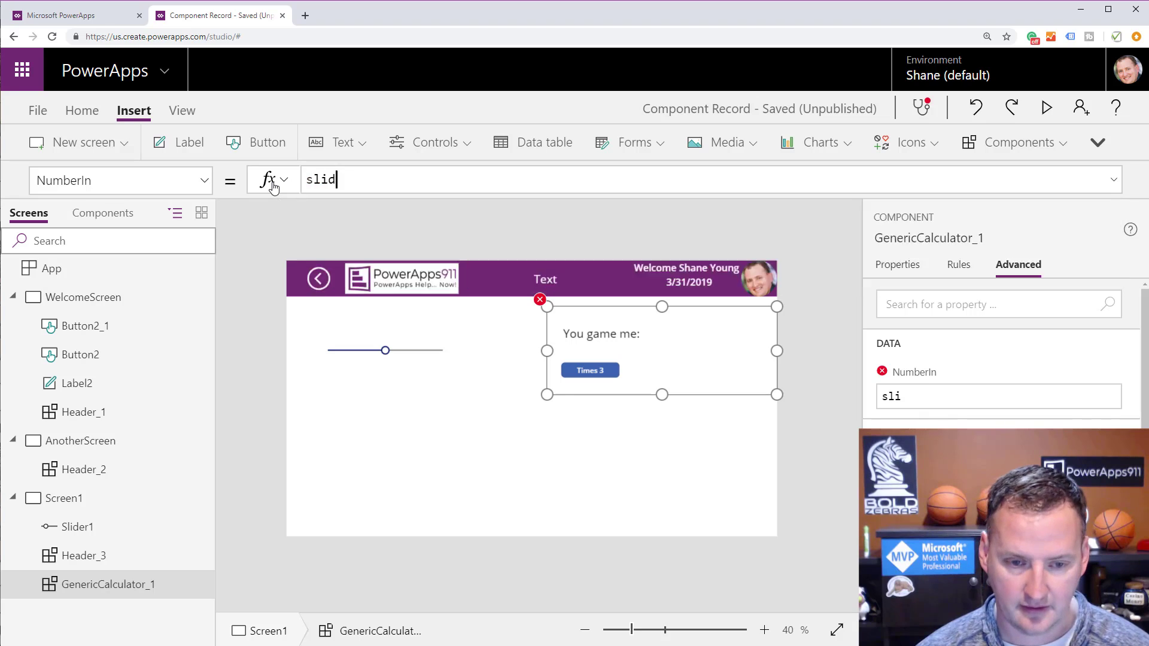
text(er1.)
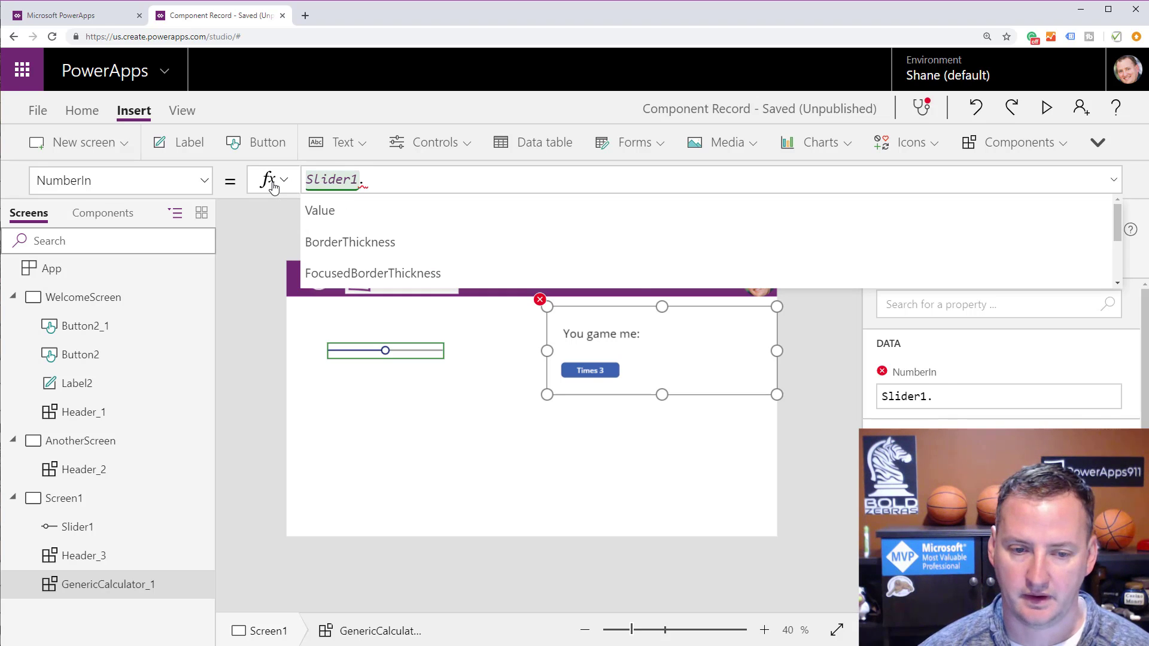
key(Tab)
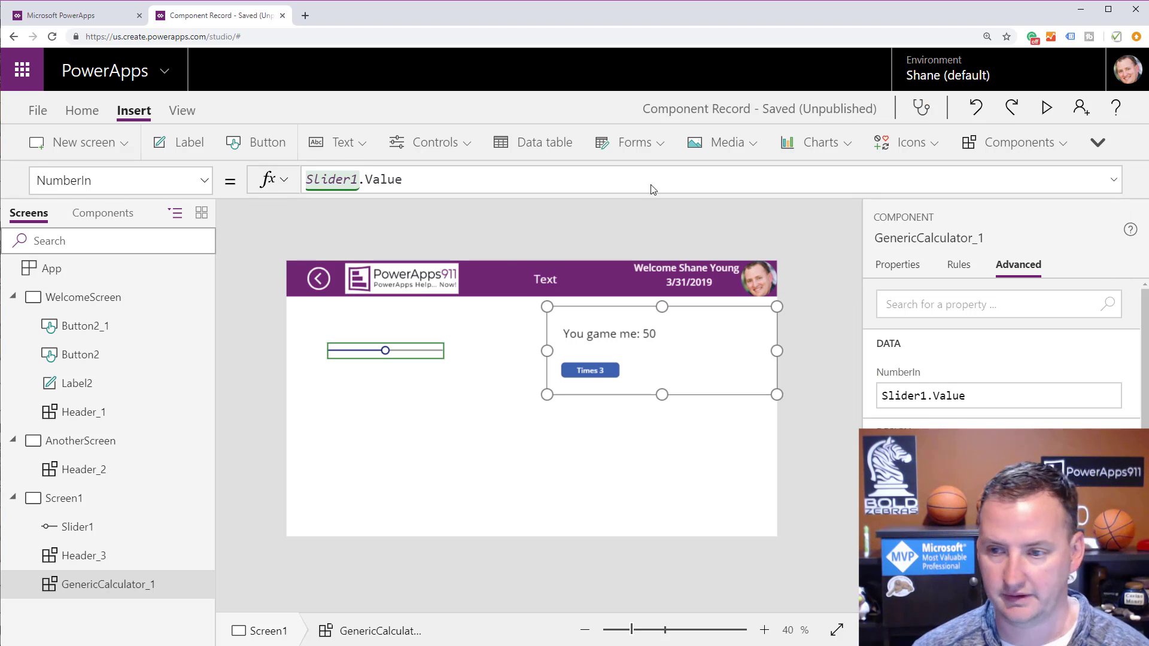
- Preview Screen1, lower the slider to 39 to test the calculator's input, and return to editing
click(1046, 108)
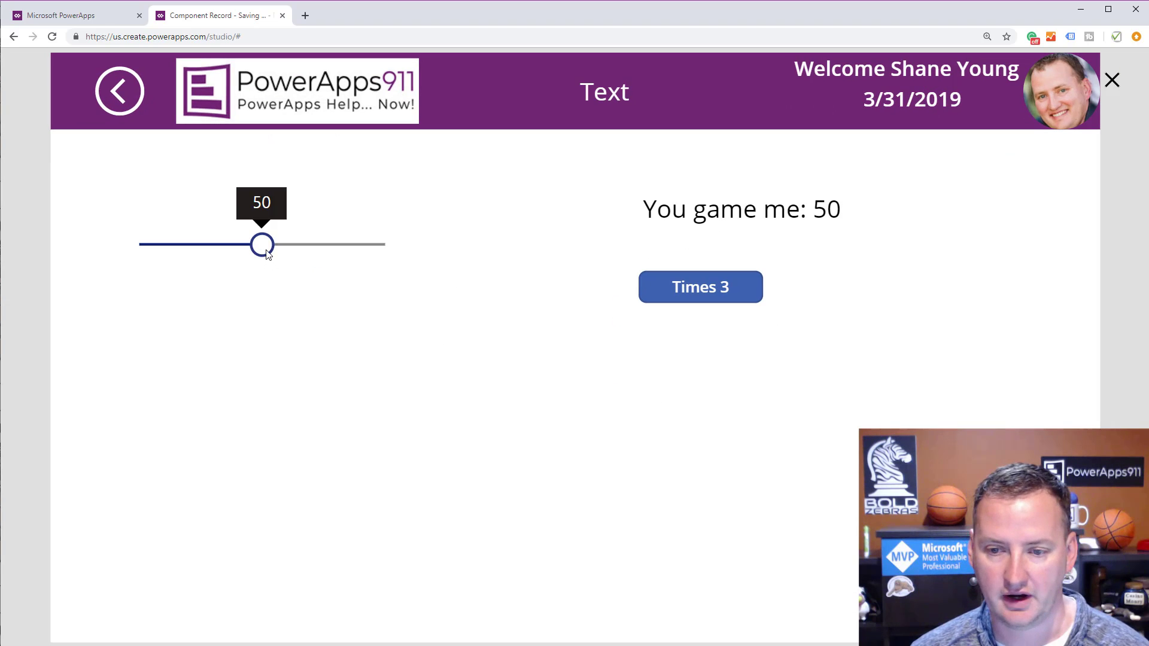
drag(262, 244, 235, 245)
click(1112, 80)
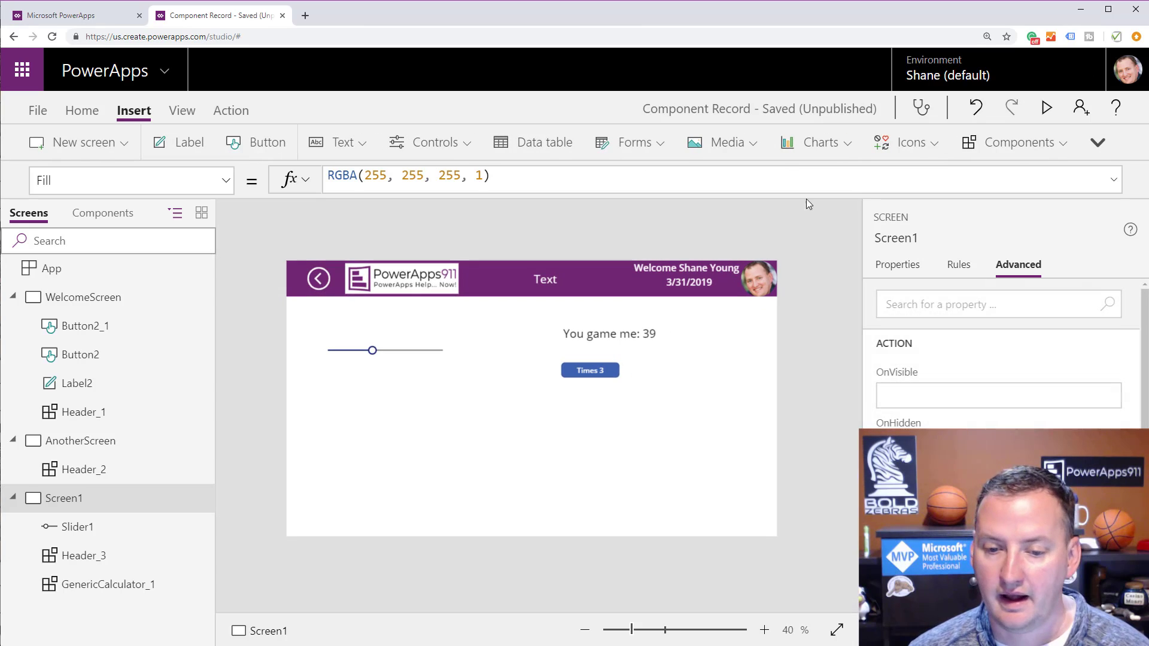
- Insert a label below the slider with the text "Calculator says: "
click(179, 142)
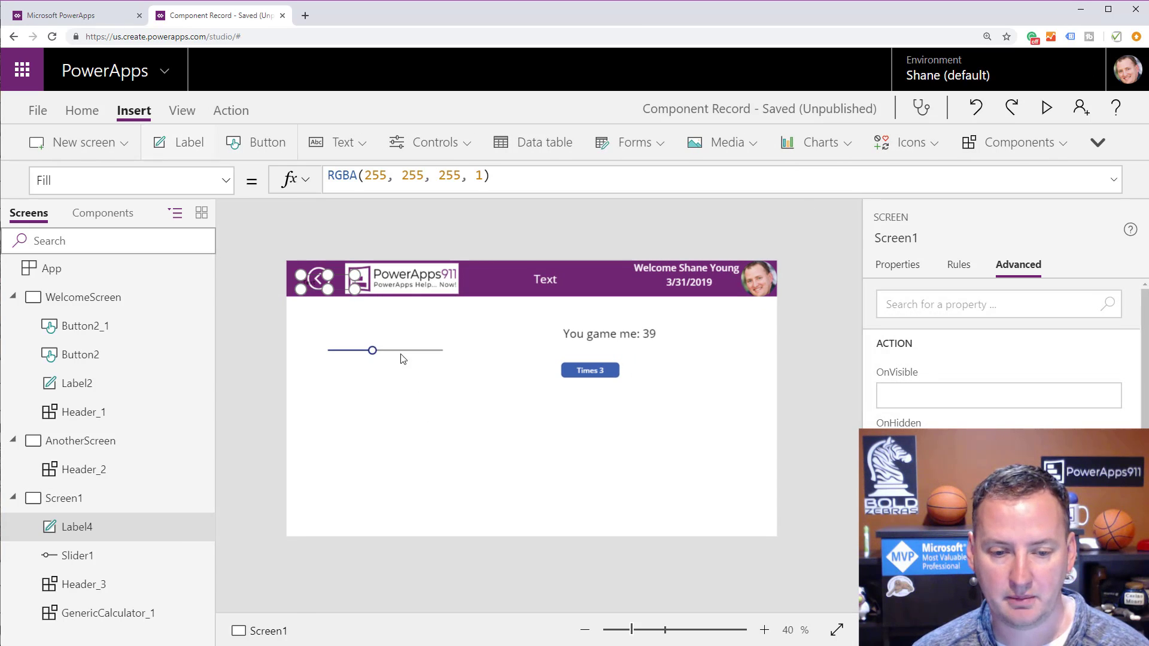
drag(316, 279, 376, 406)
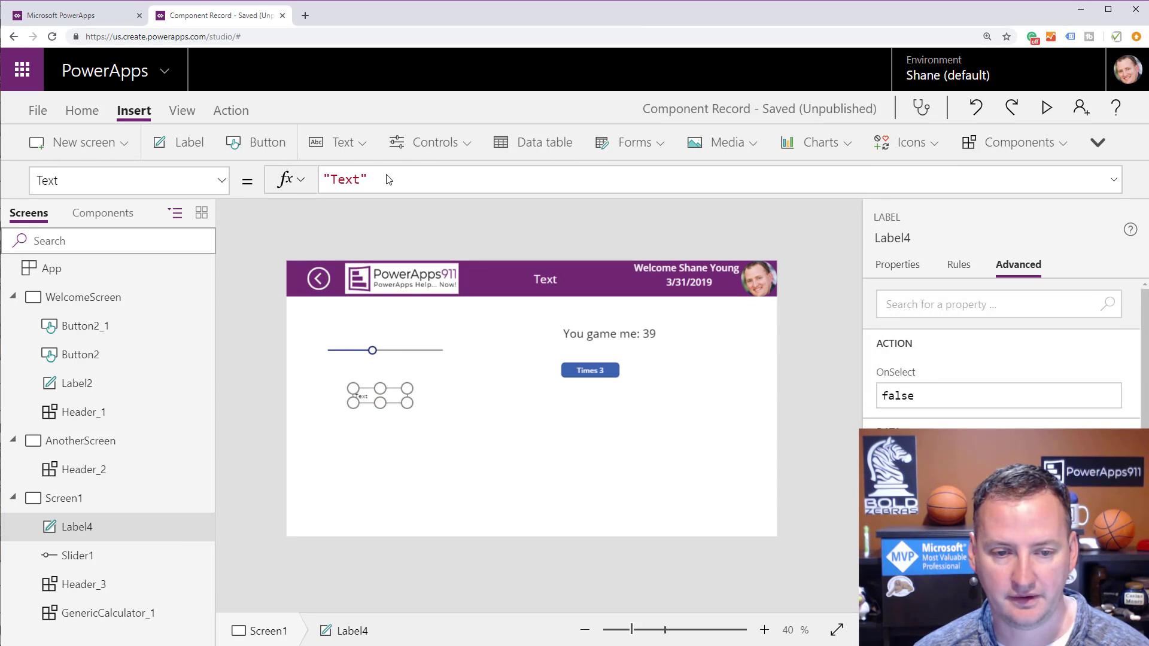
double_click(353, 178)
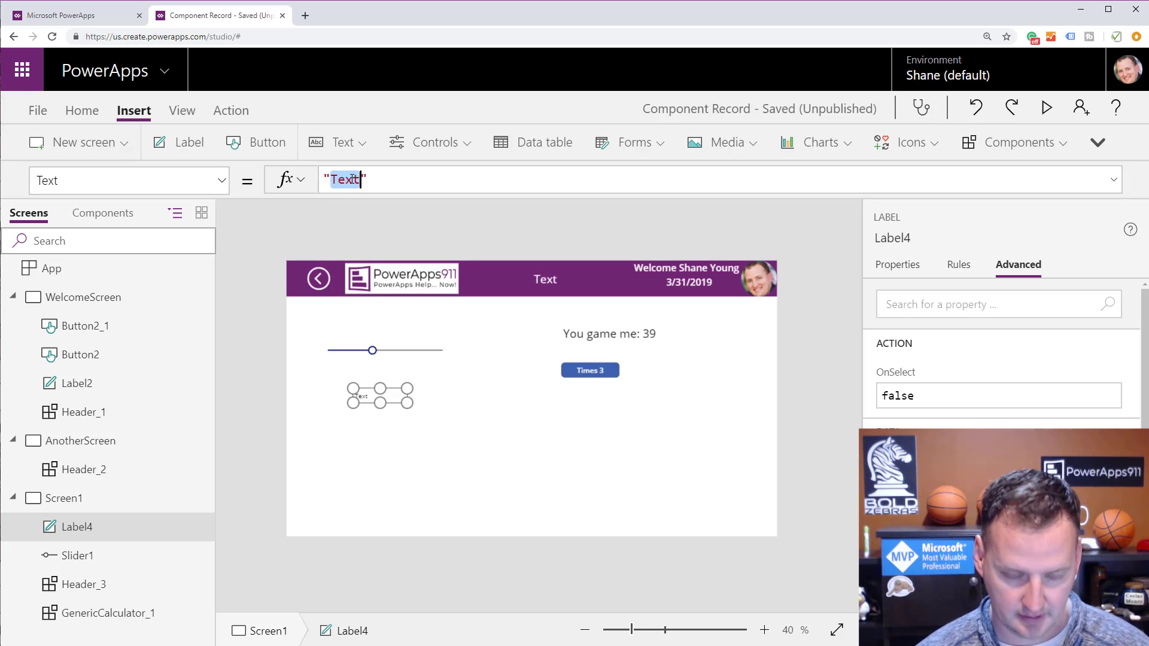
text(Calculat)
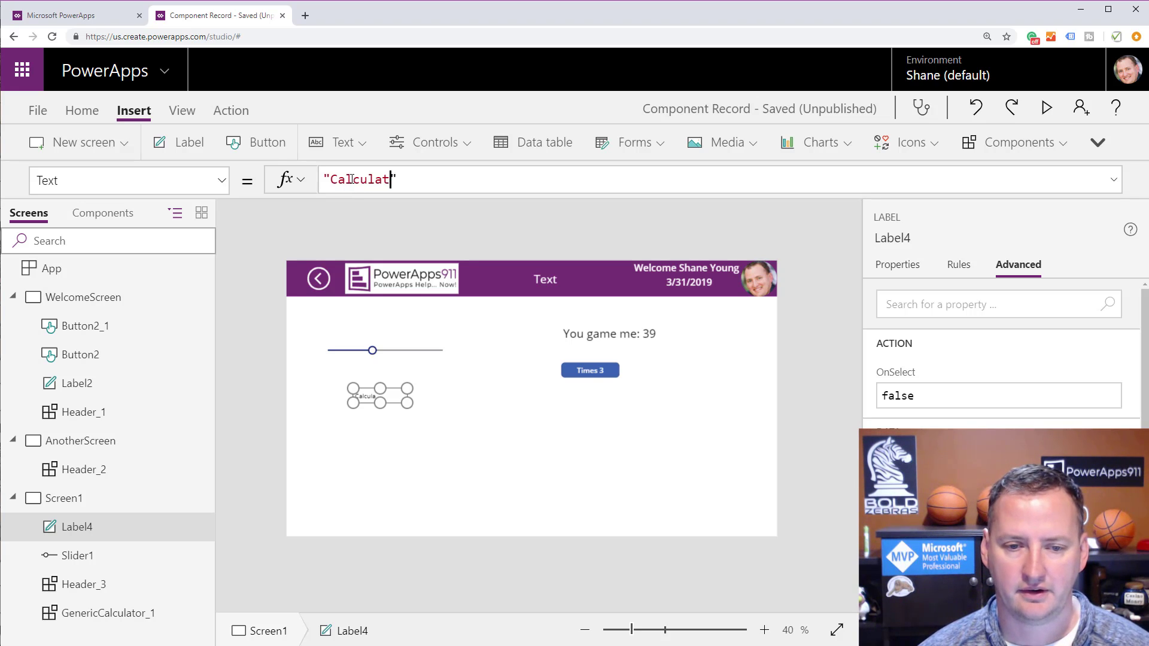
text(or says: " )
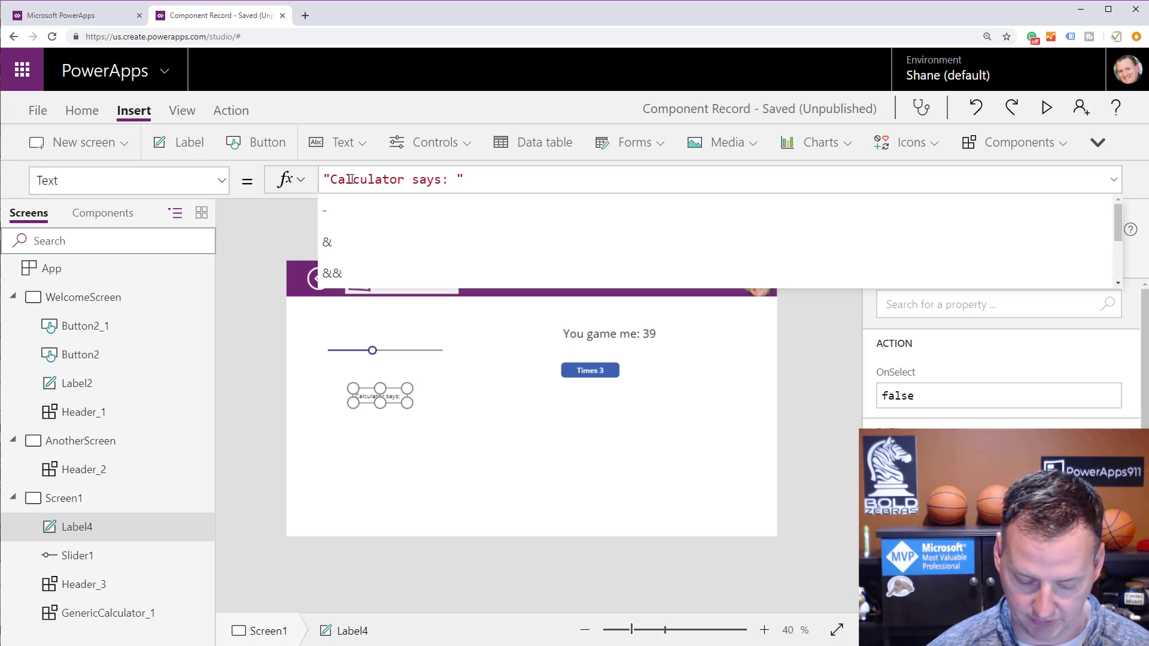
- Append & GenericCalculator_1.NumberOut to the new label's Text formula and widen the label slightly
text(&)
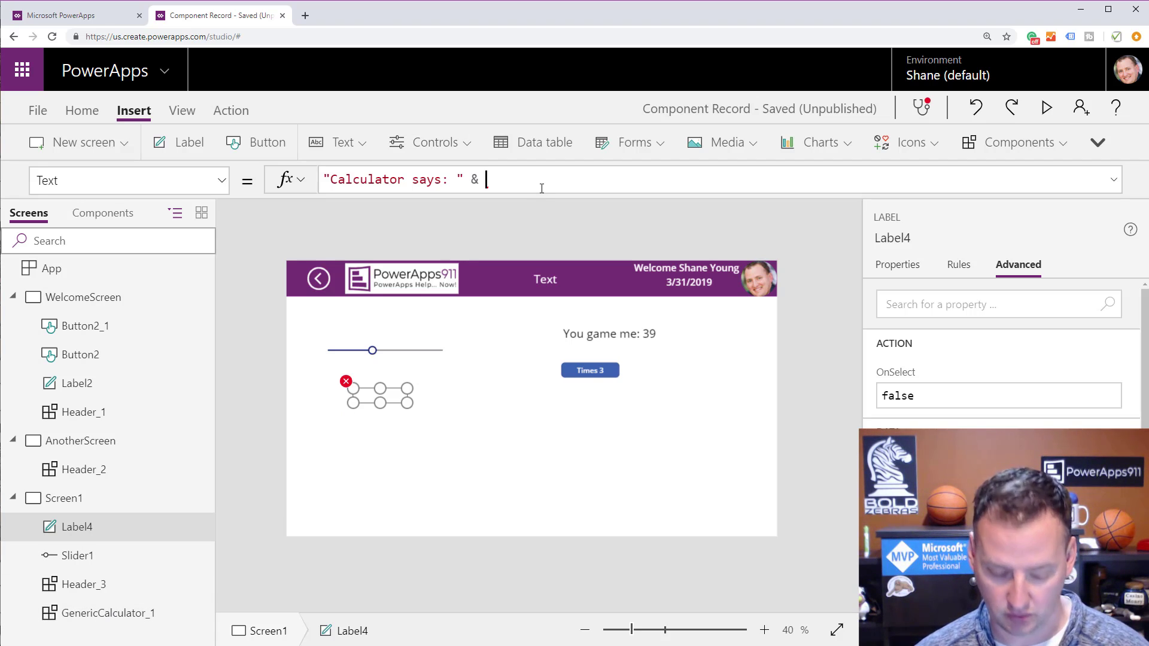
text(ge)
key(Down)
key(Down)
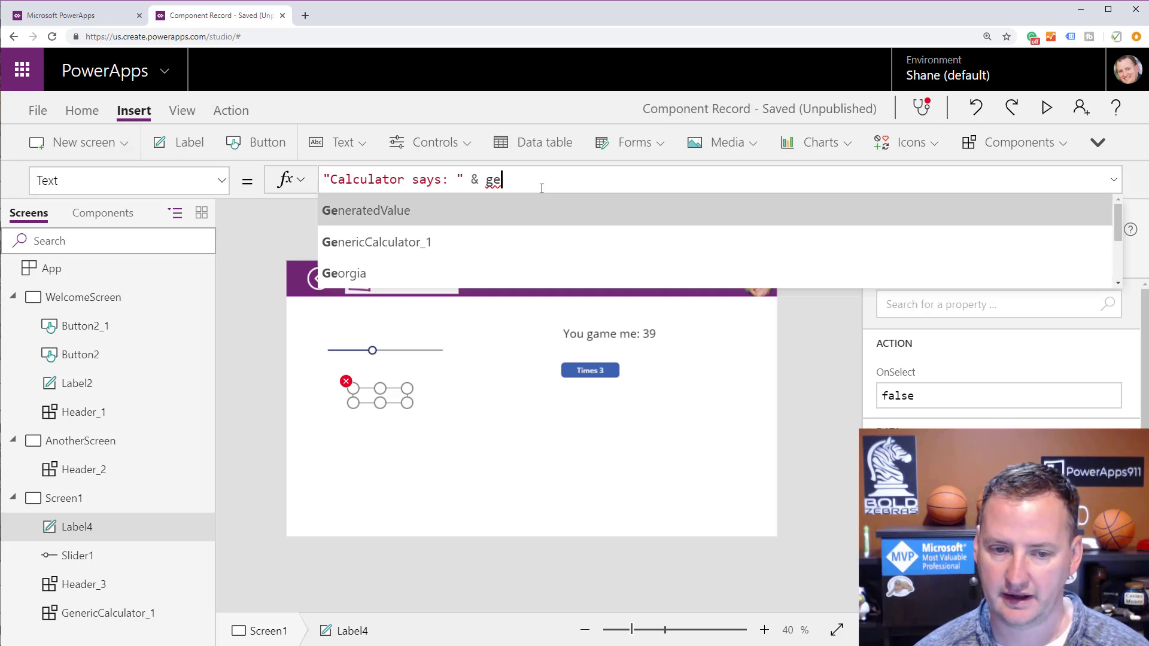
key(Tab)
text(.)
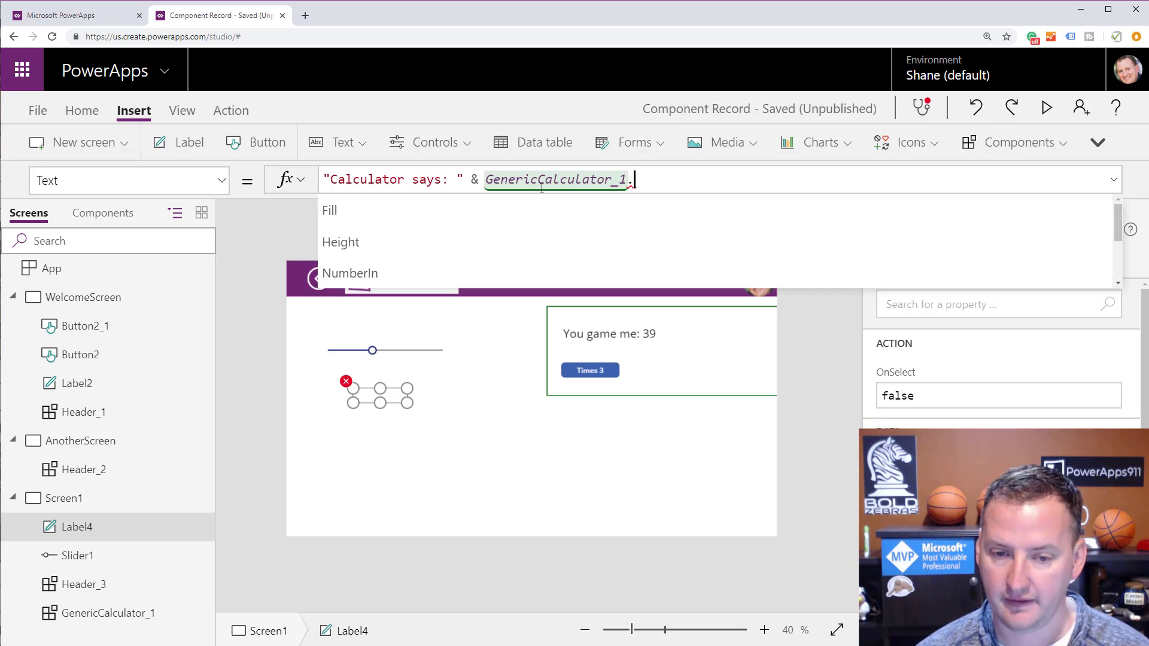
key(Down)
key(Down)
key(Down)
key(Down)
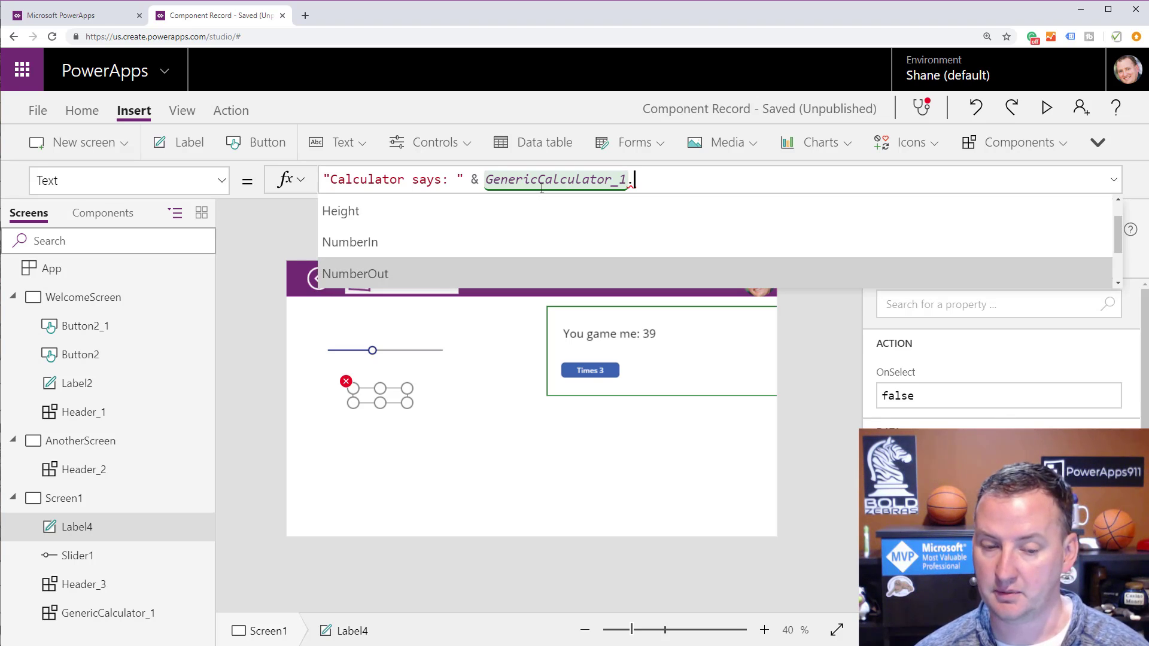
key(Tab)
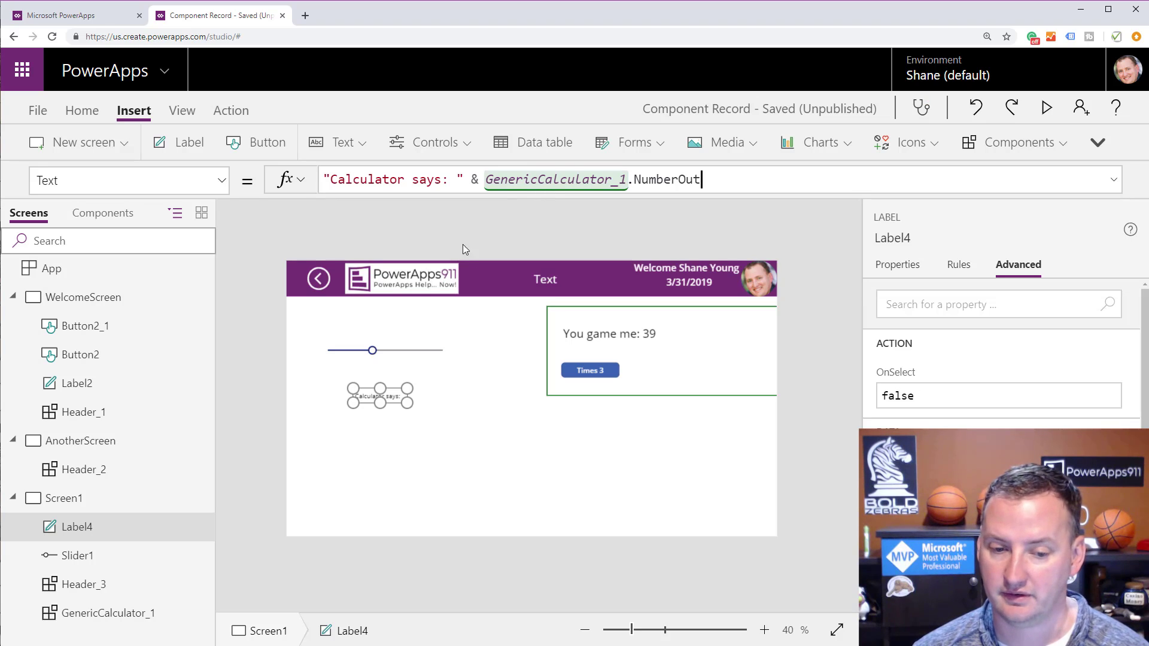
drag(407, 403, 427, 403)
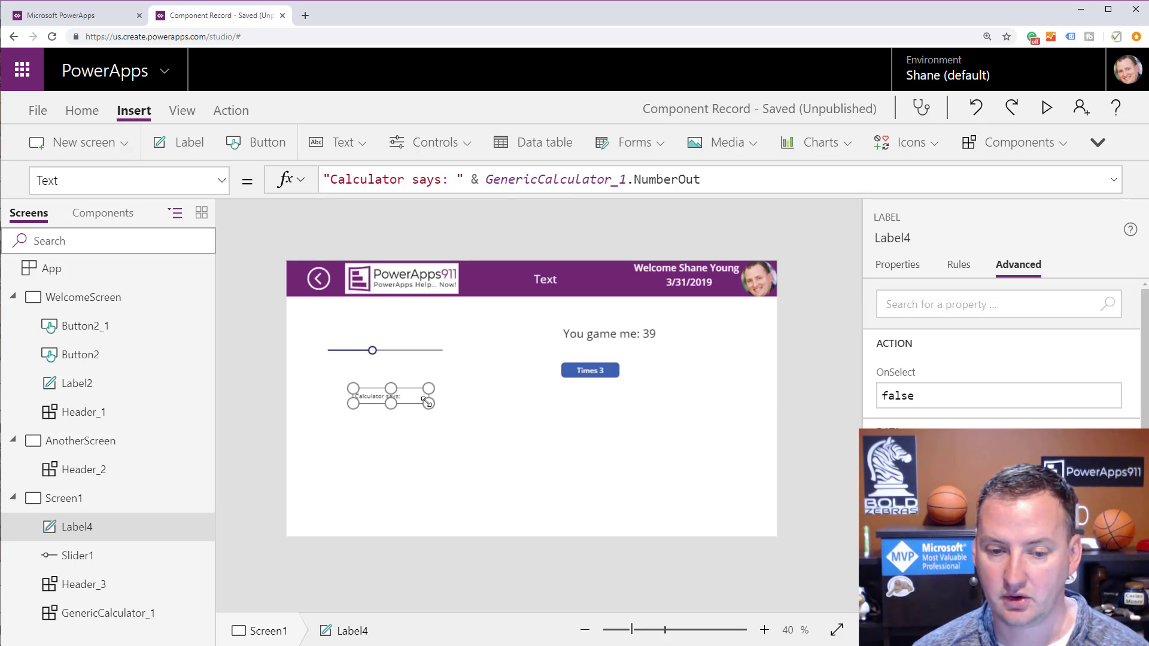
- Preview Screen1, run the Times 3 calculation before and after lowering the slider to 11, return to editing, and select the calculator instance
click(1046, 107)
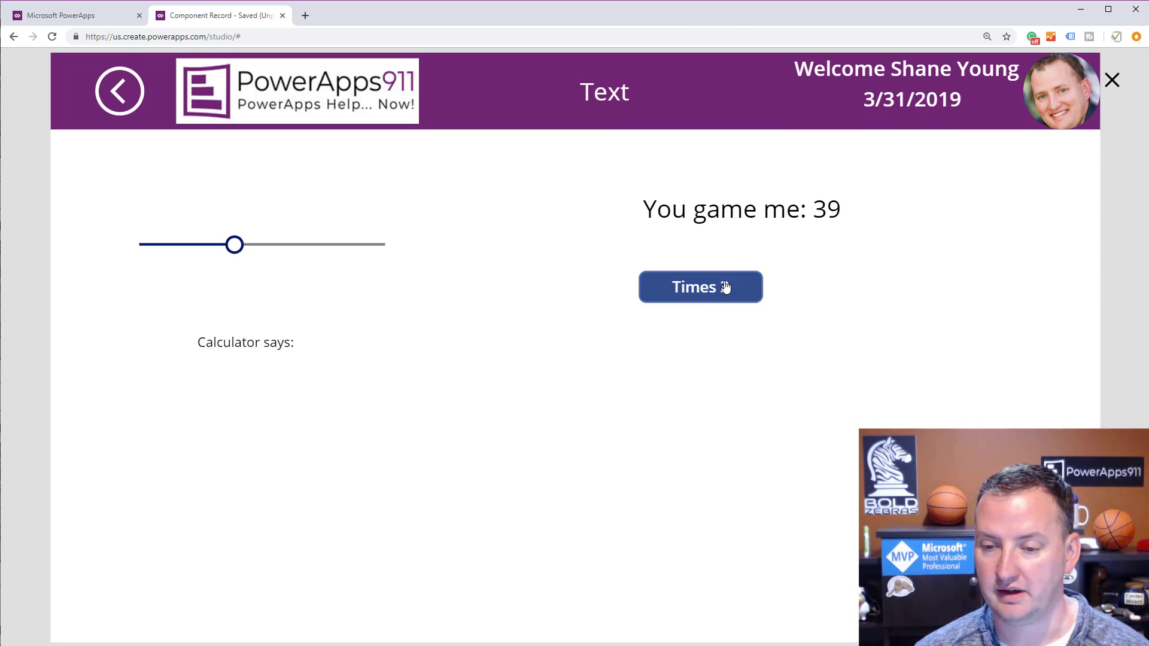
click(740, 295)
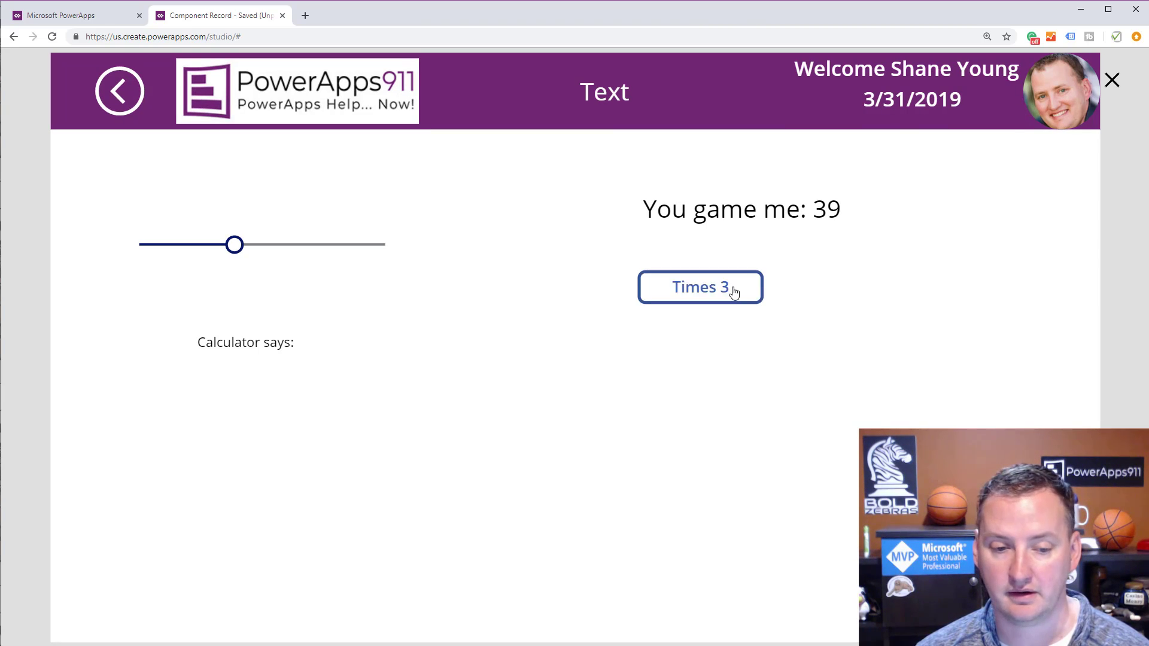
drag(234, 246, 167, 257)
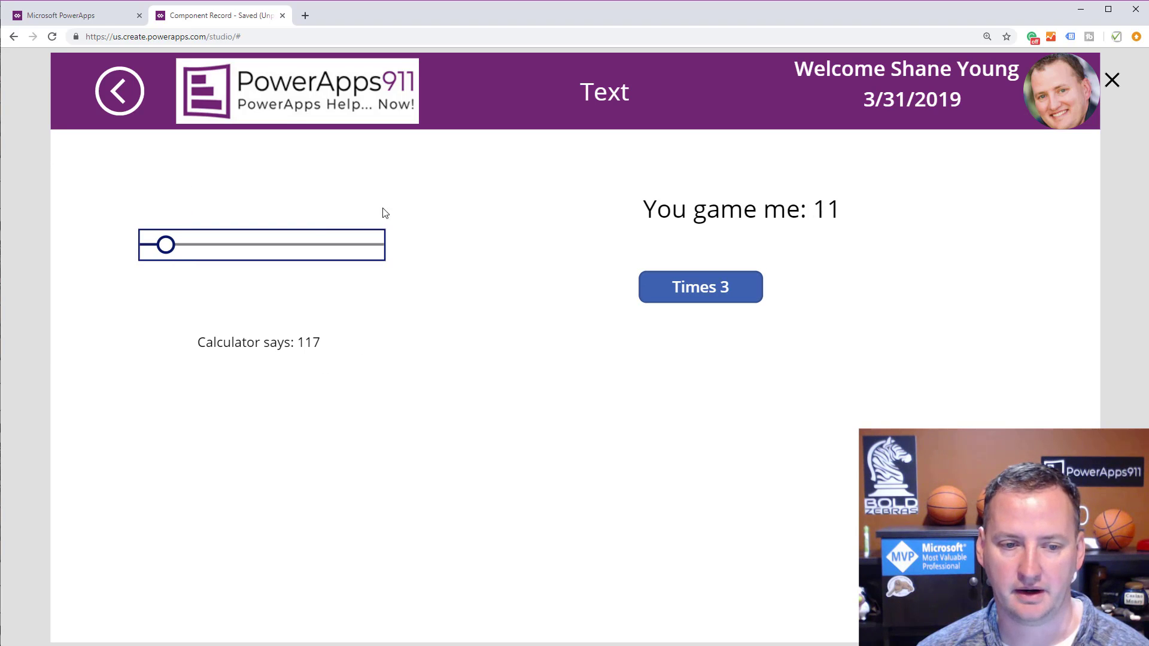
click(733, 288)
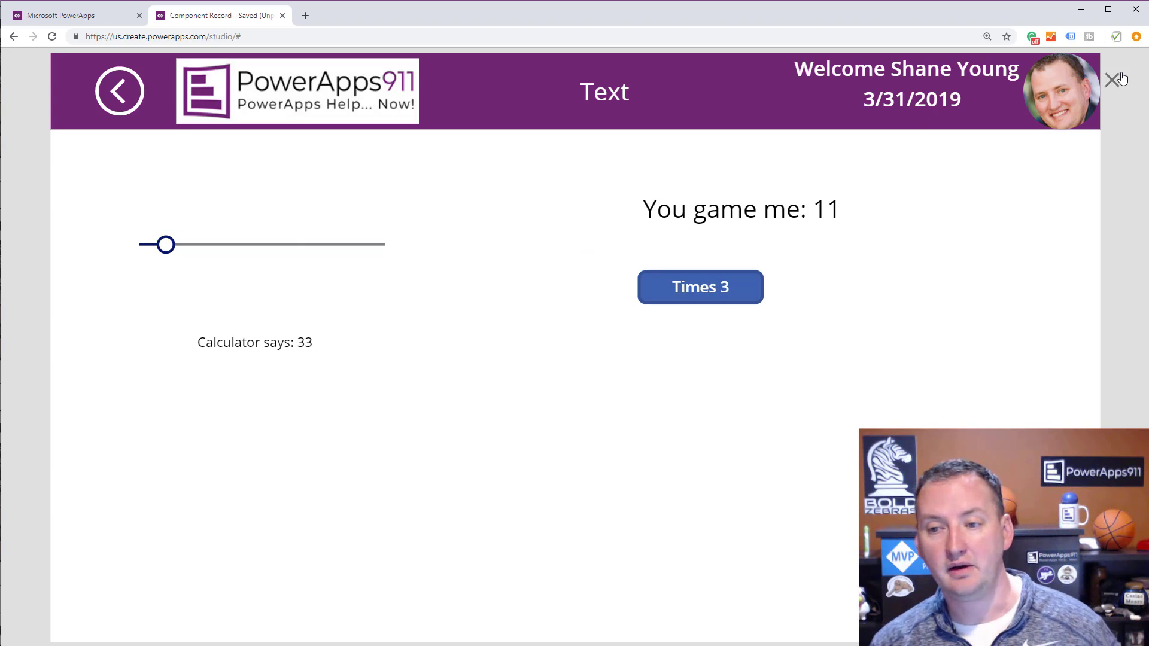
key(Escape)
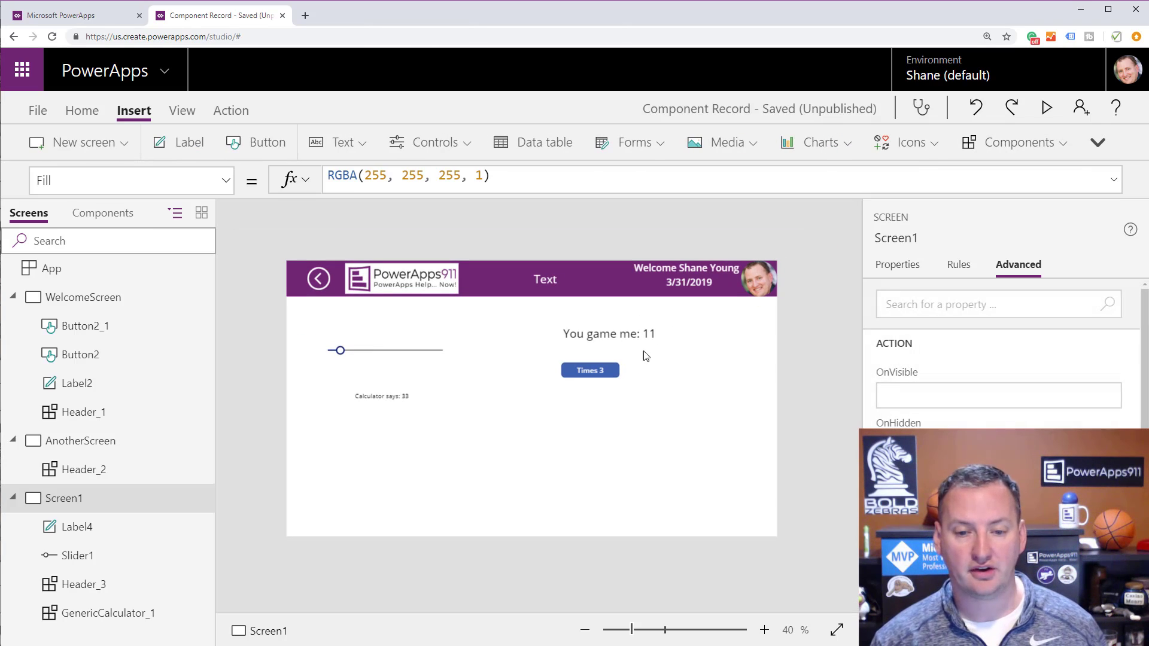
click(551, 354)
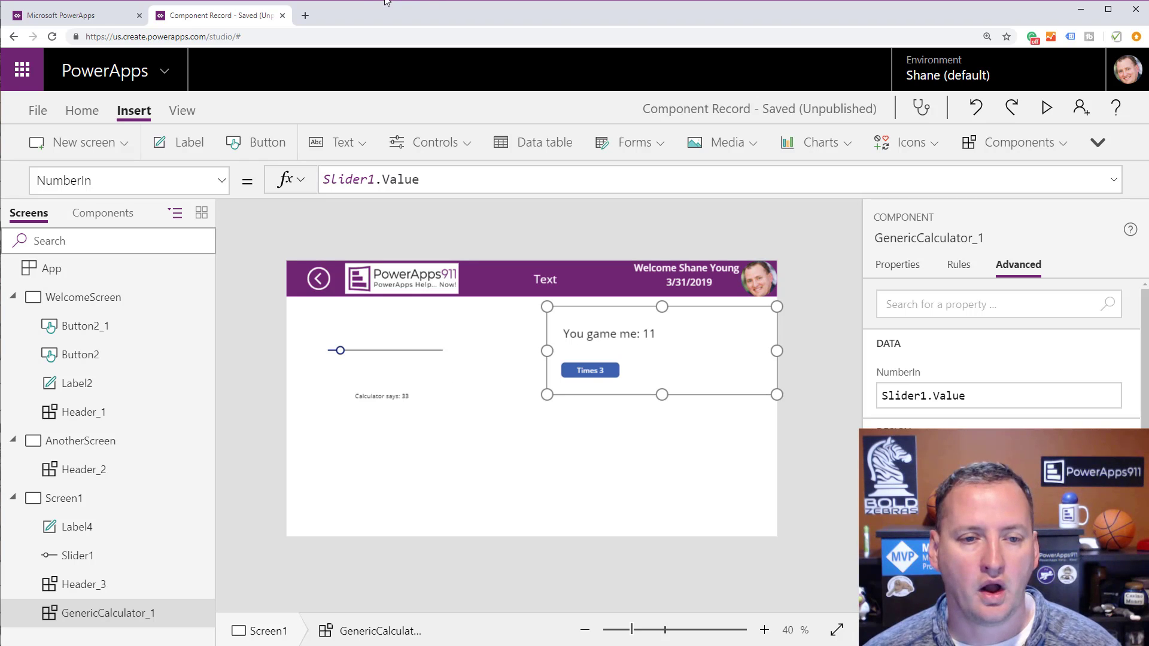
- Search Bing in a new browser tab for "powerapps blog components"
click(305, 20)
click(331, 199)
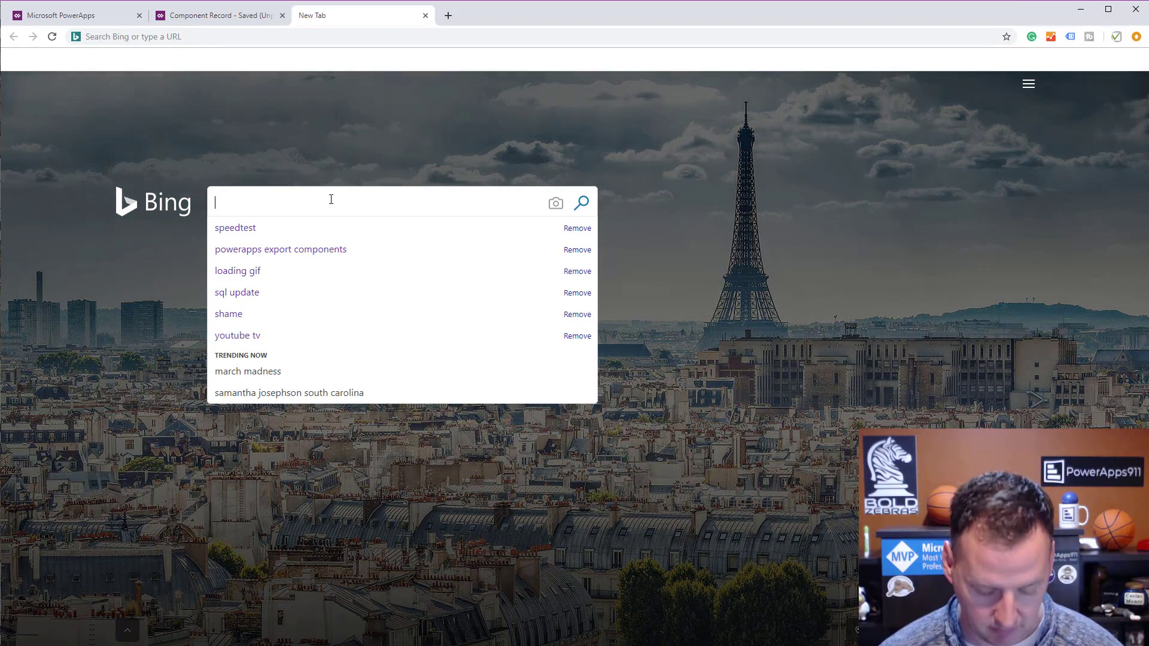
text(comp)
key(BackSpace)
key(BackSpace)
key(BackSpace)
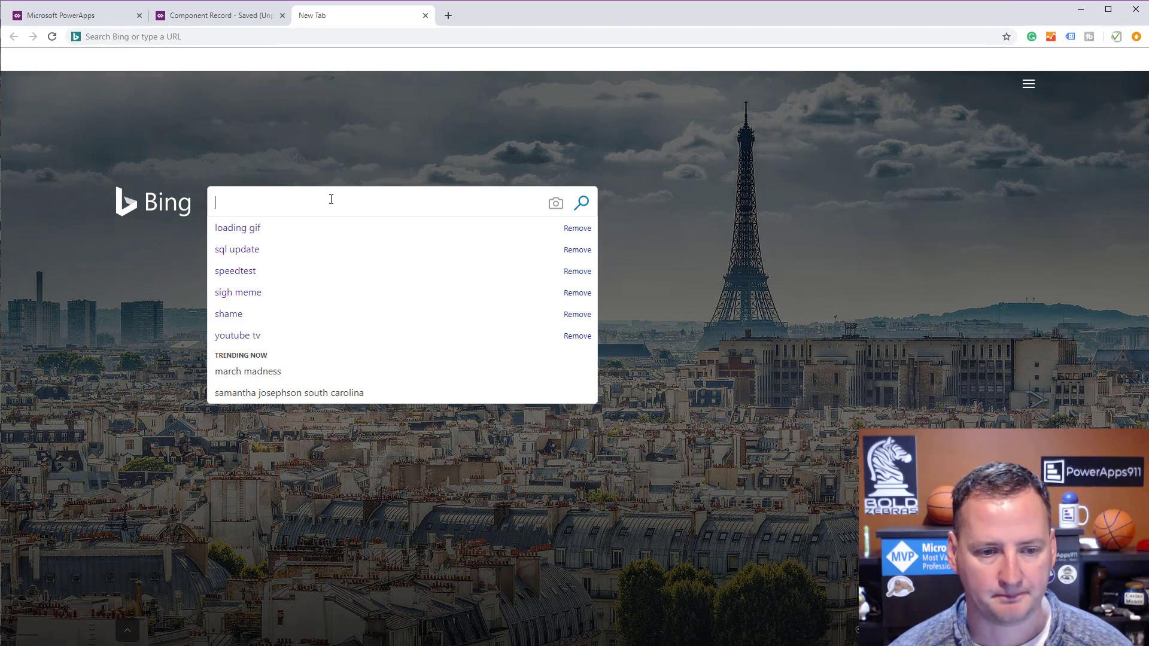
text(powerapps)
key(Down)
key(Down)
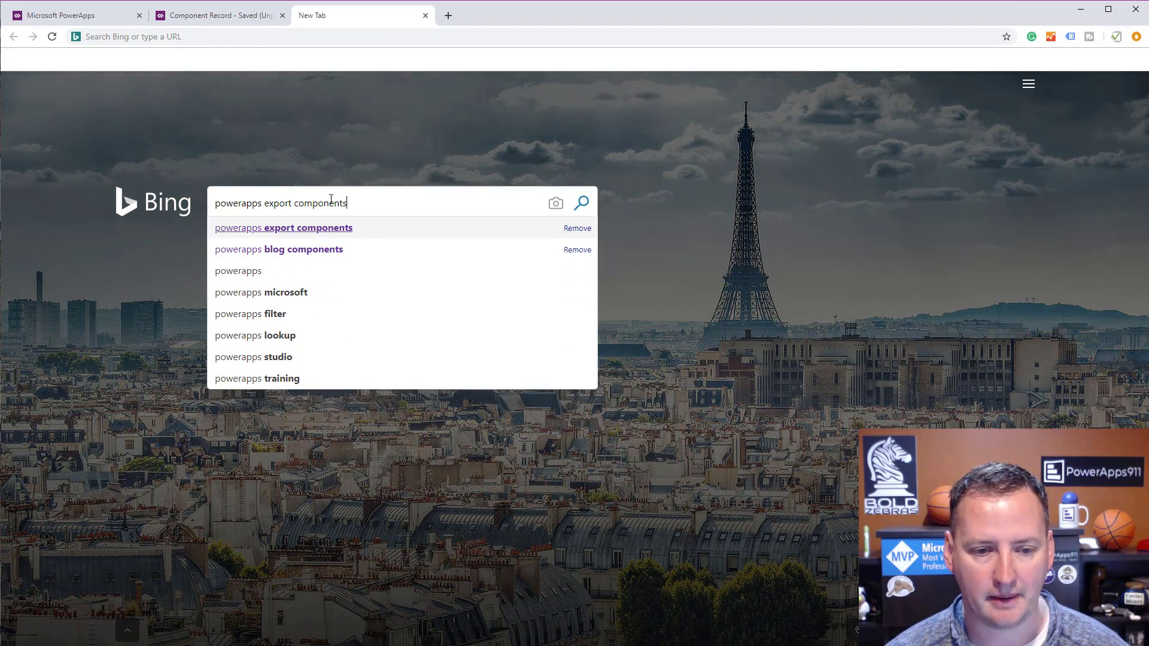
key(Return)
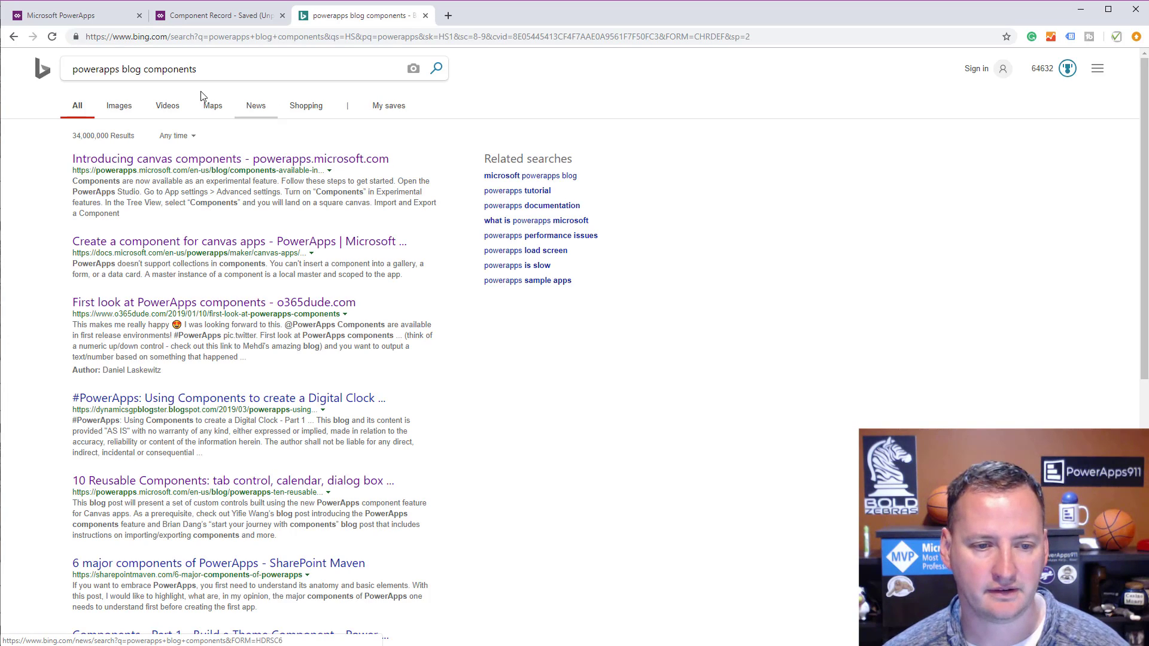
- Open the "Introducing canvas components" article and review its setup, import and export instructions, and current limitations
click(232, 161)
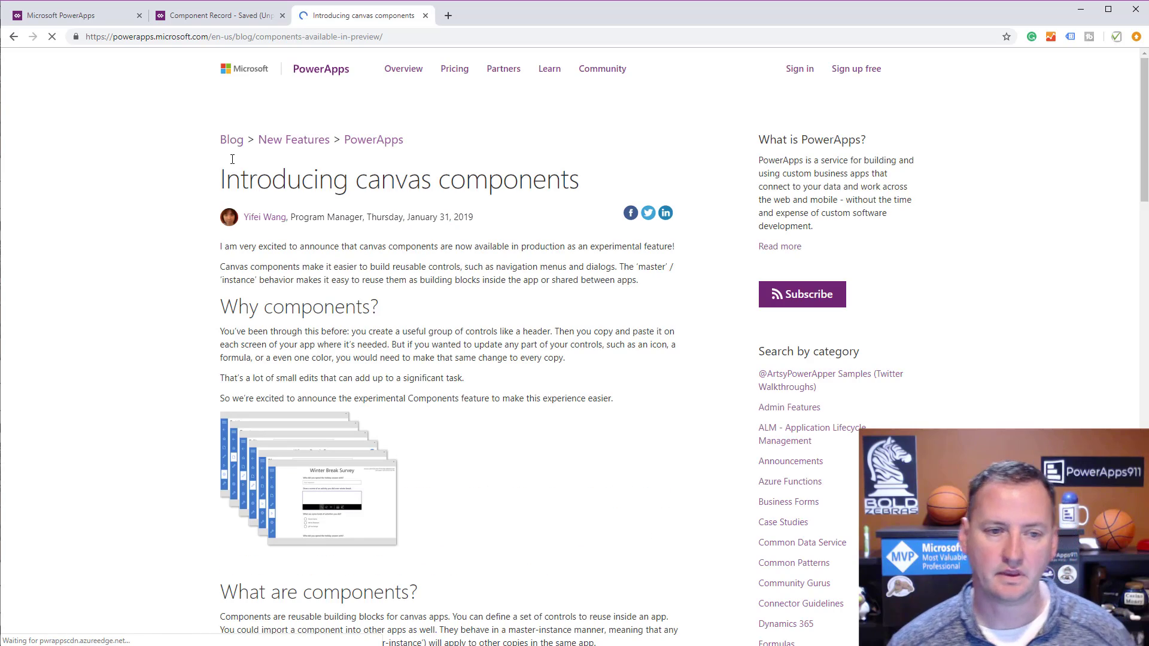
scroll(550, 296, down, 1)
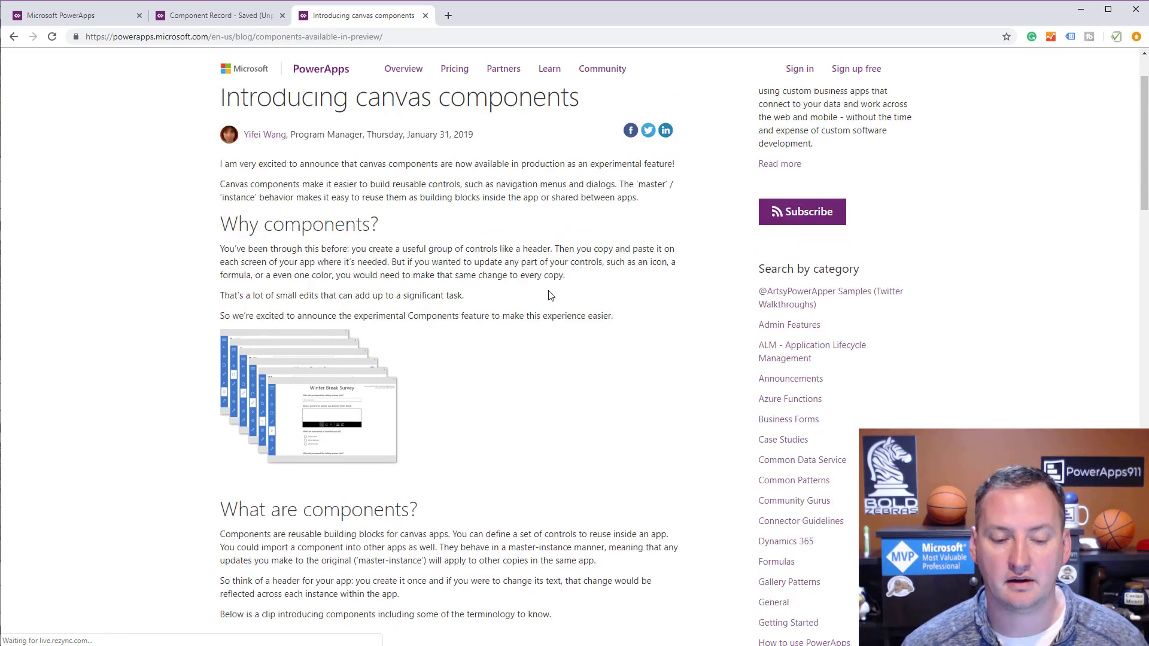
scroll(550, 296, down, 8)
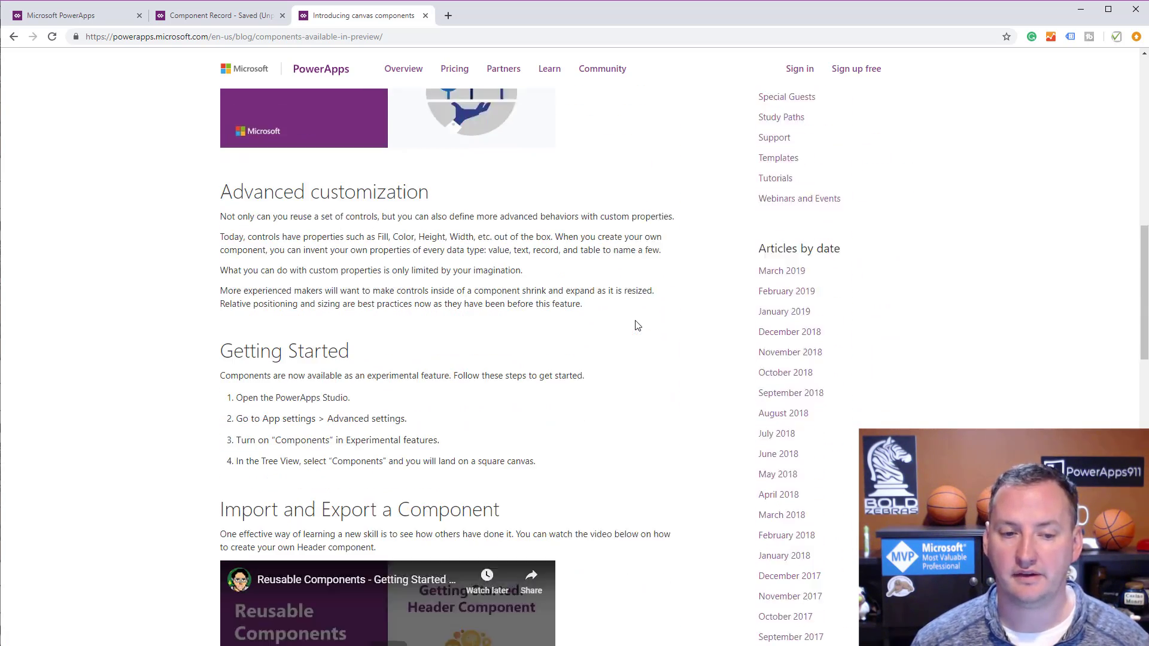
scroll(469, 269, up, 2)
scroll(448, 258, down, 5)
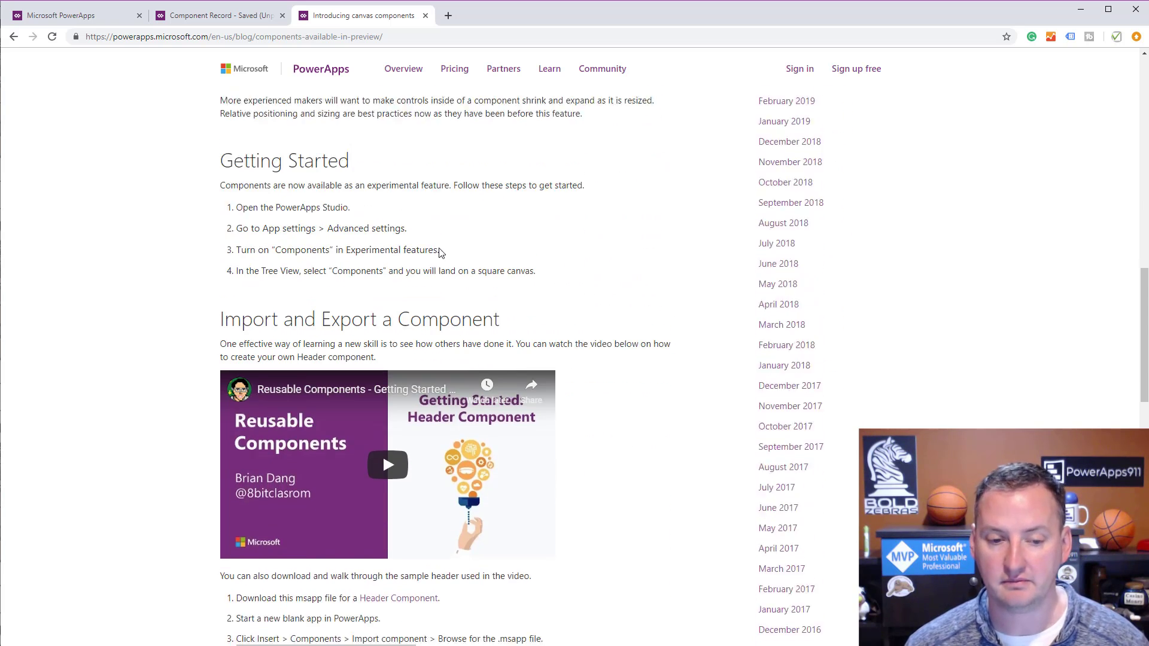
scroll(418, 257, down, 3)
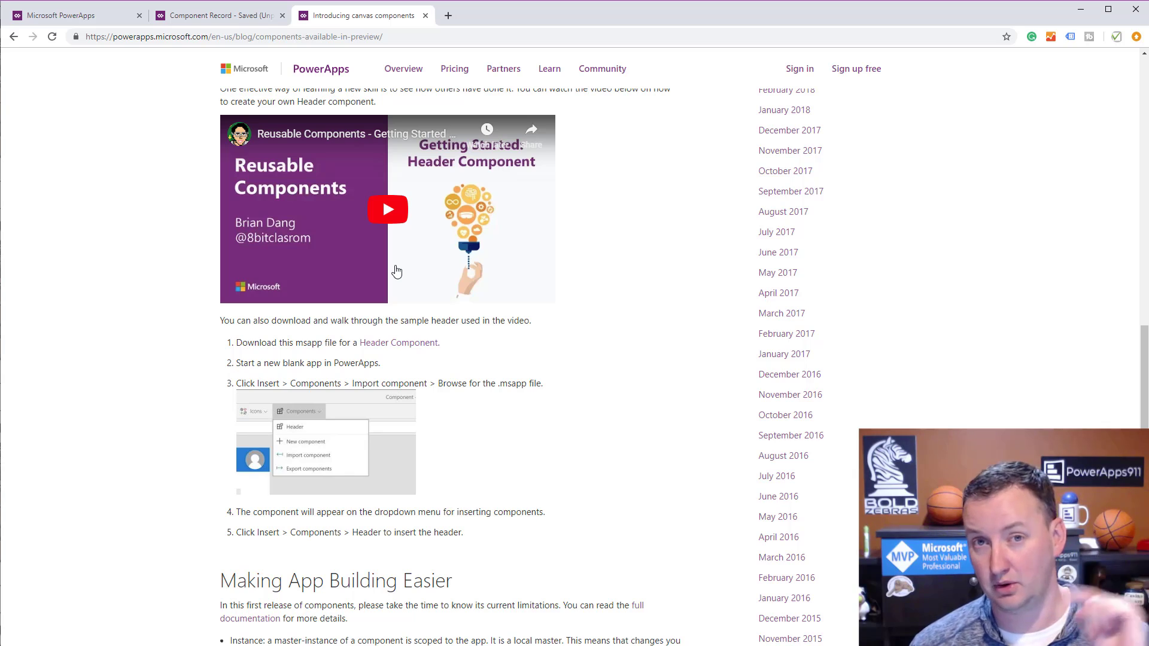
scroll(555, 281, down, 5)
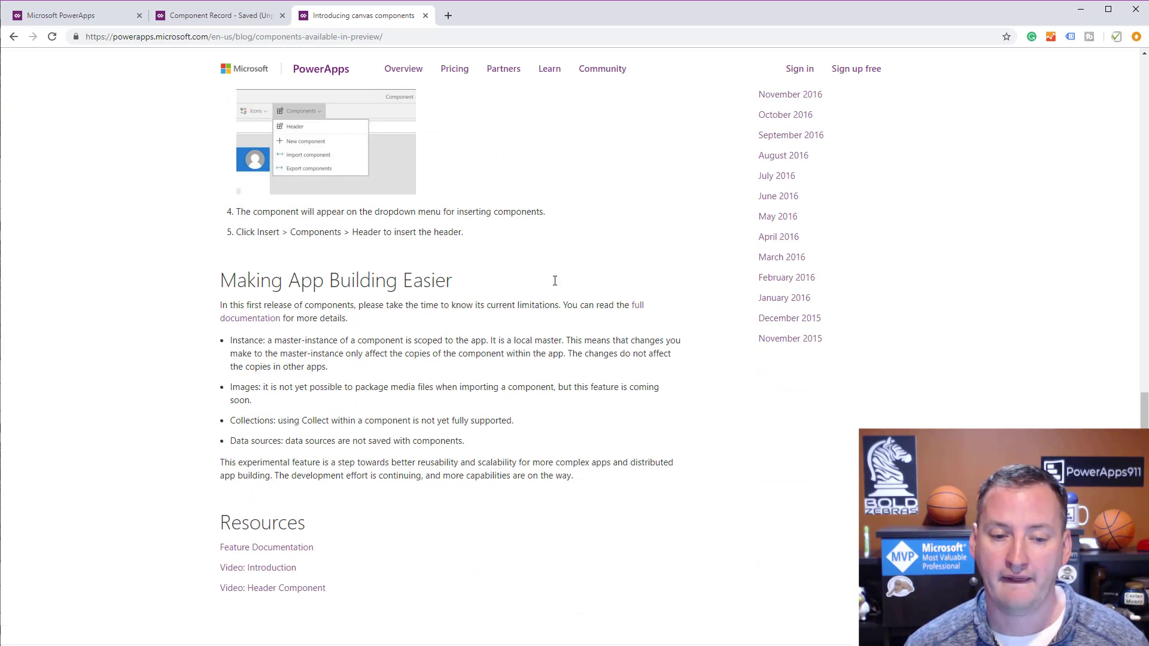
scroll(555, 281, down, 1)
scroll(482, 342, up, 14)
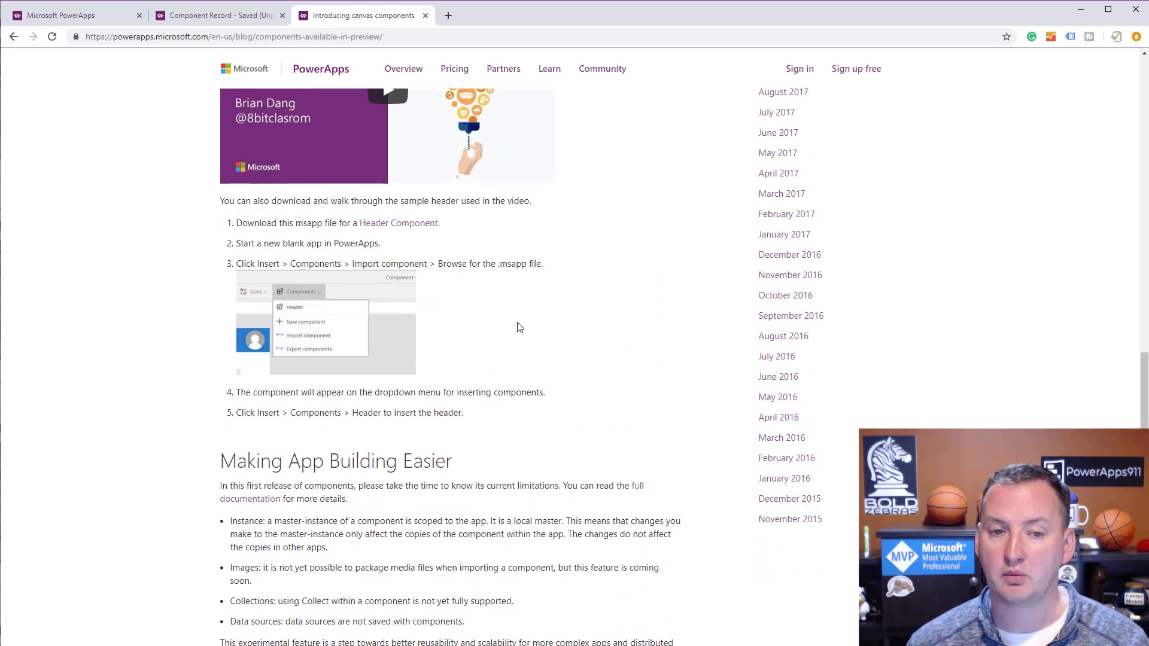
scroll(527, 326, up, 8)
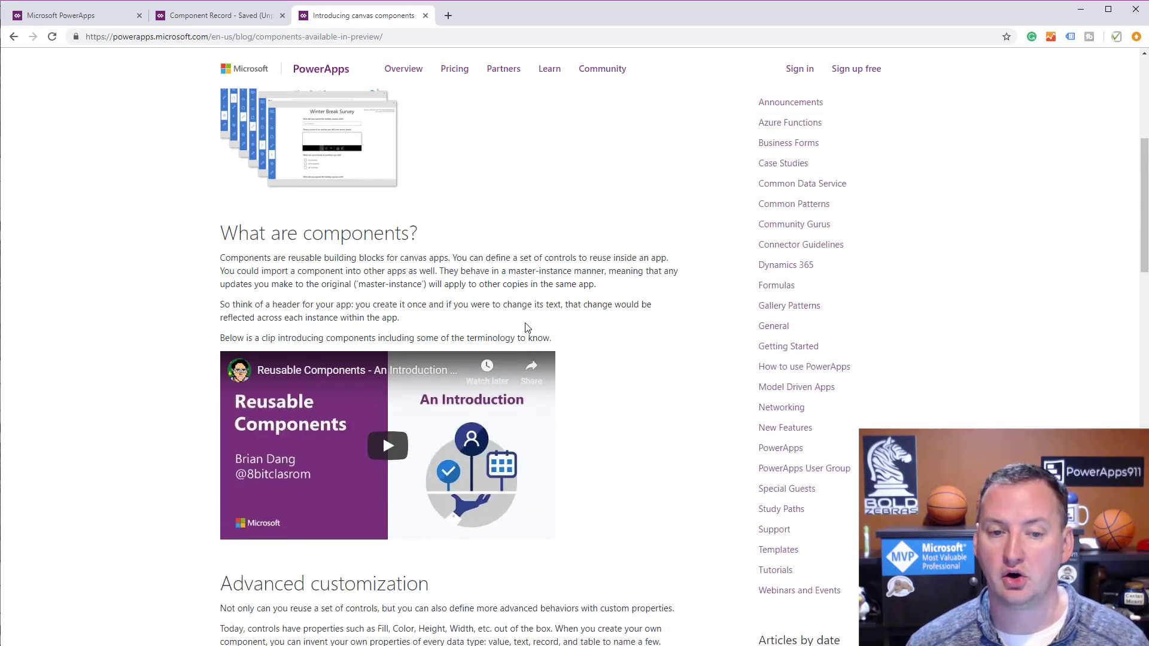
scroll(508, 328, down, 9)
scroll(337, 357, down, 12)
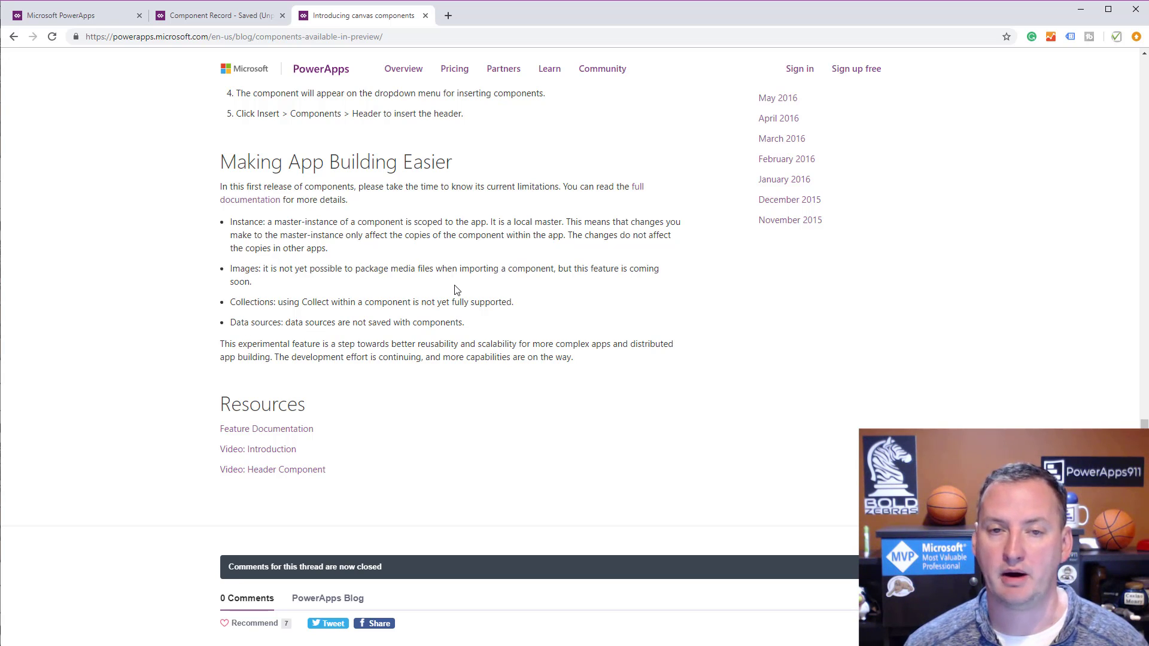
scroll(455, 285, up, 10)
scroll(455, 286, up, 15)
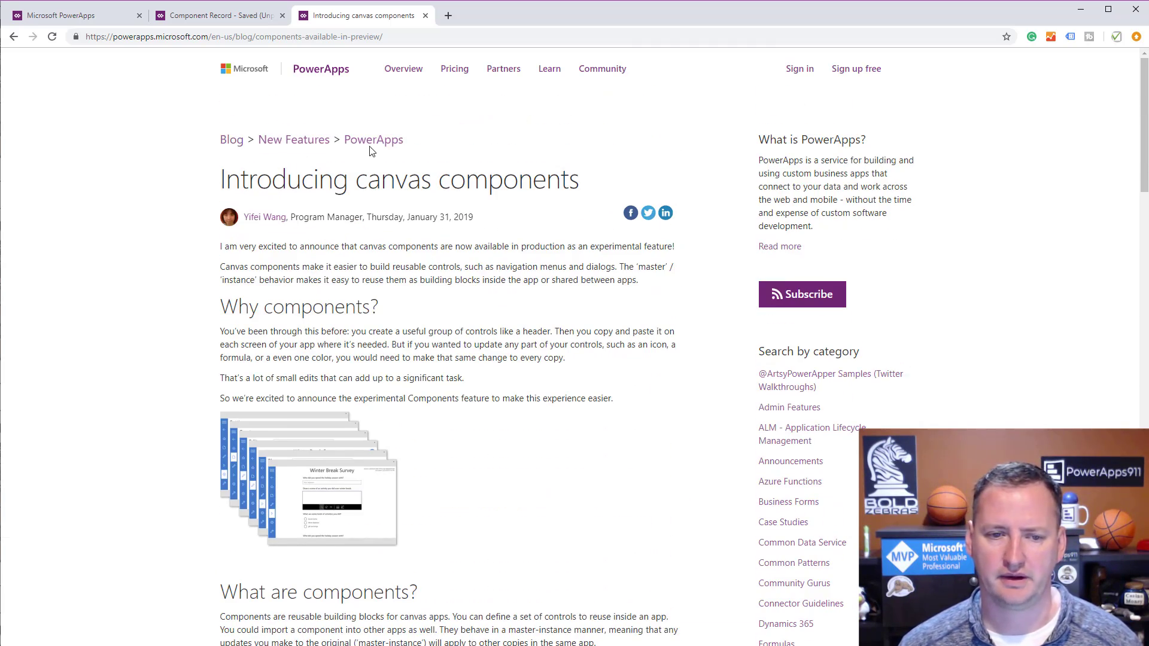
- Go to the PowerApps blog and open the "10 Reusable Components" post from page 2 of the listing
click(237, 141)
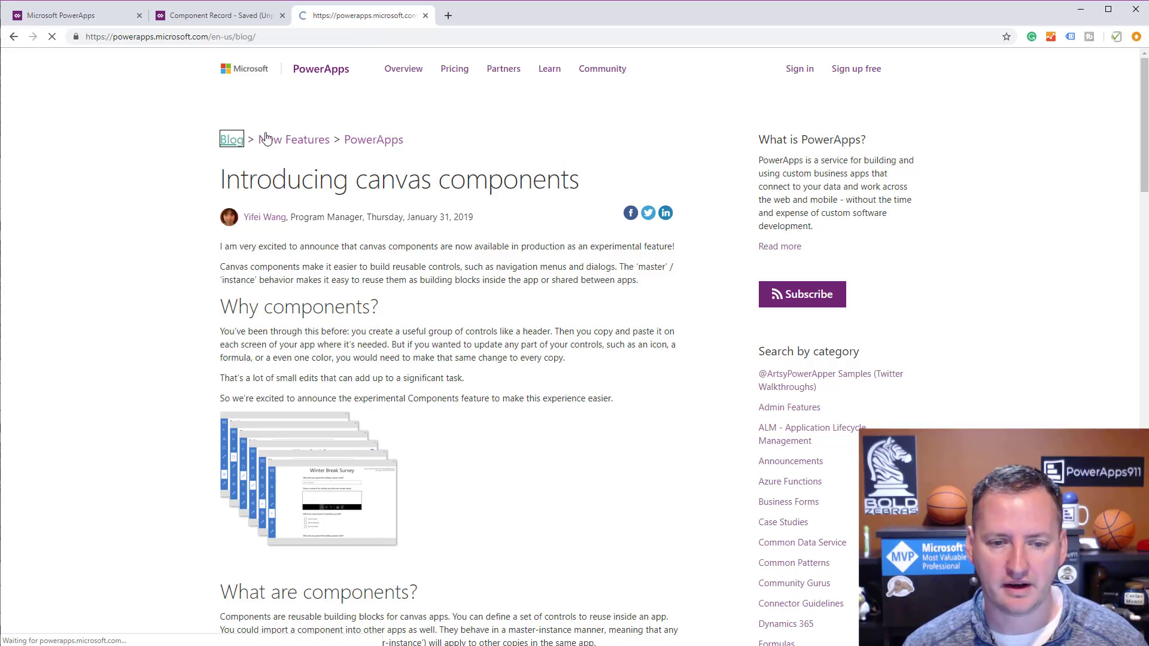
scroll(305, 405, down, 4)
scroll(353, 417, down, 20)
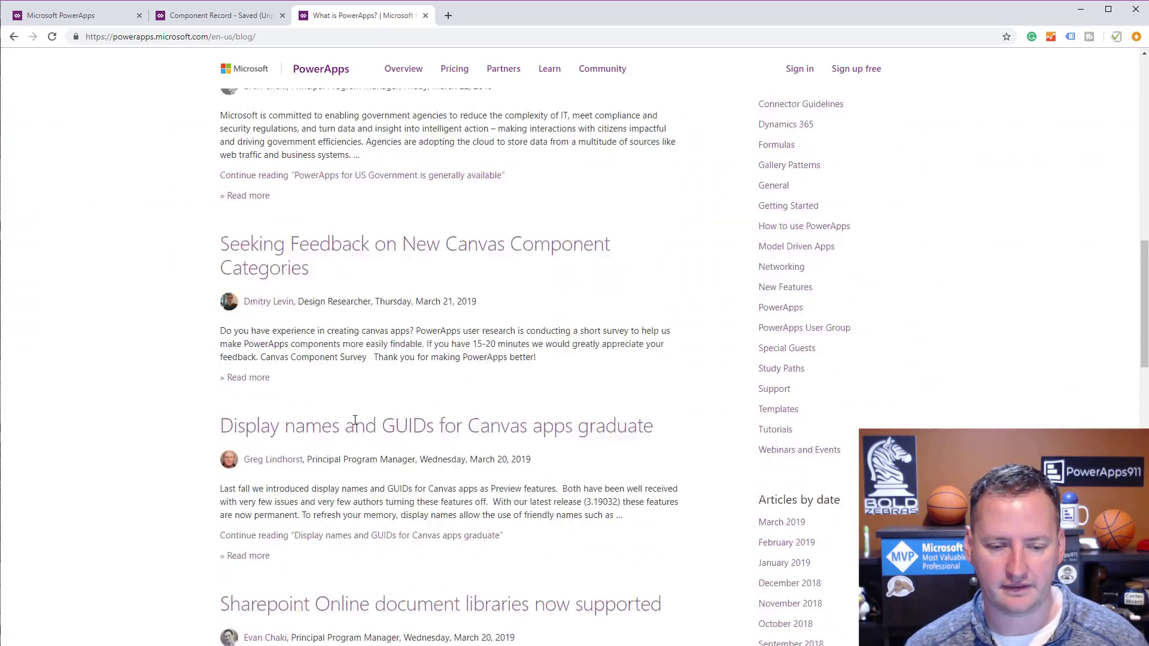
scroll(353, 416, down, 2)
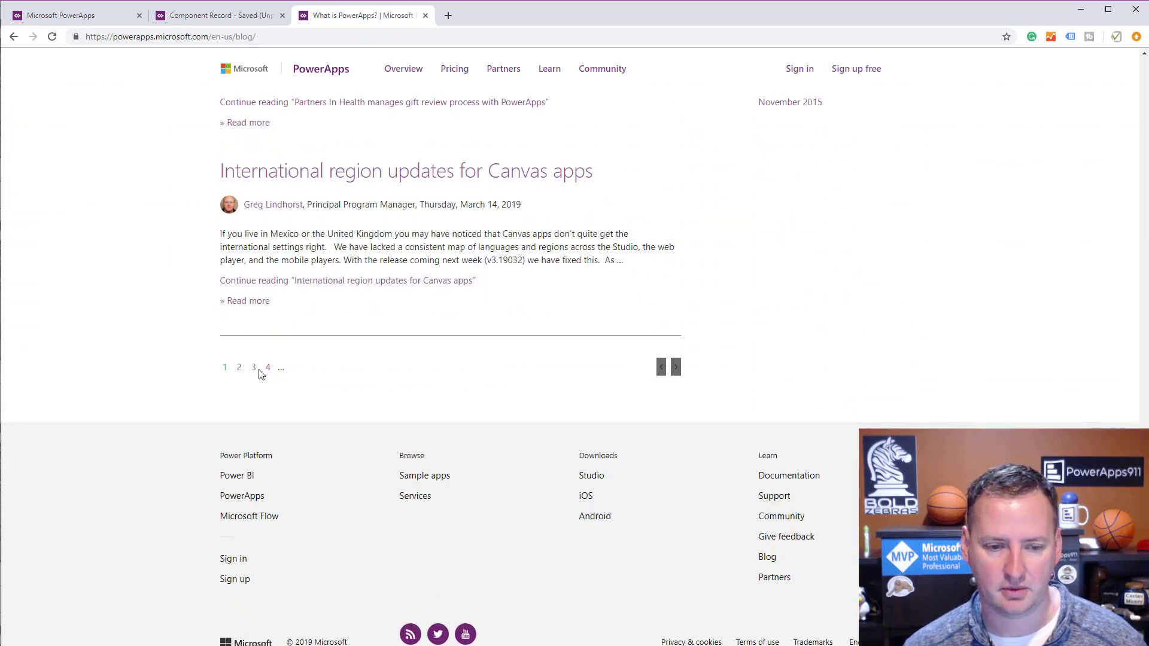
click(239, 367)
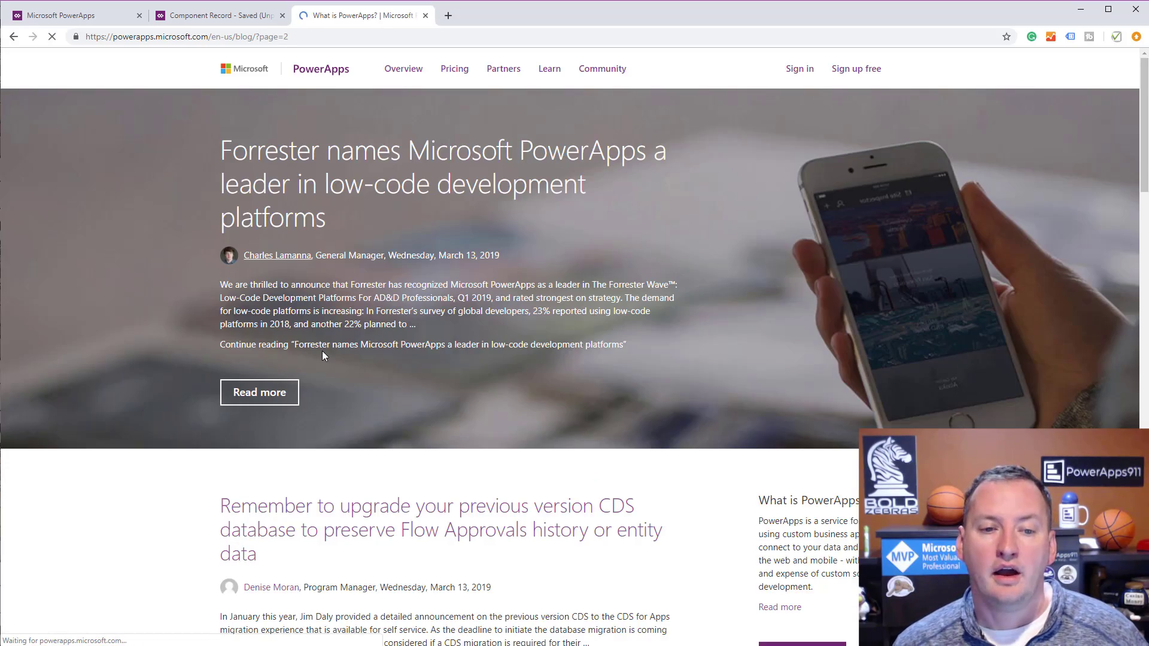
scroll(203, 330, down, 8)
scroll(194, 333, down, 8)
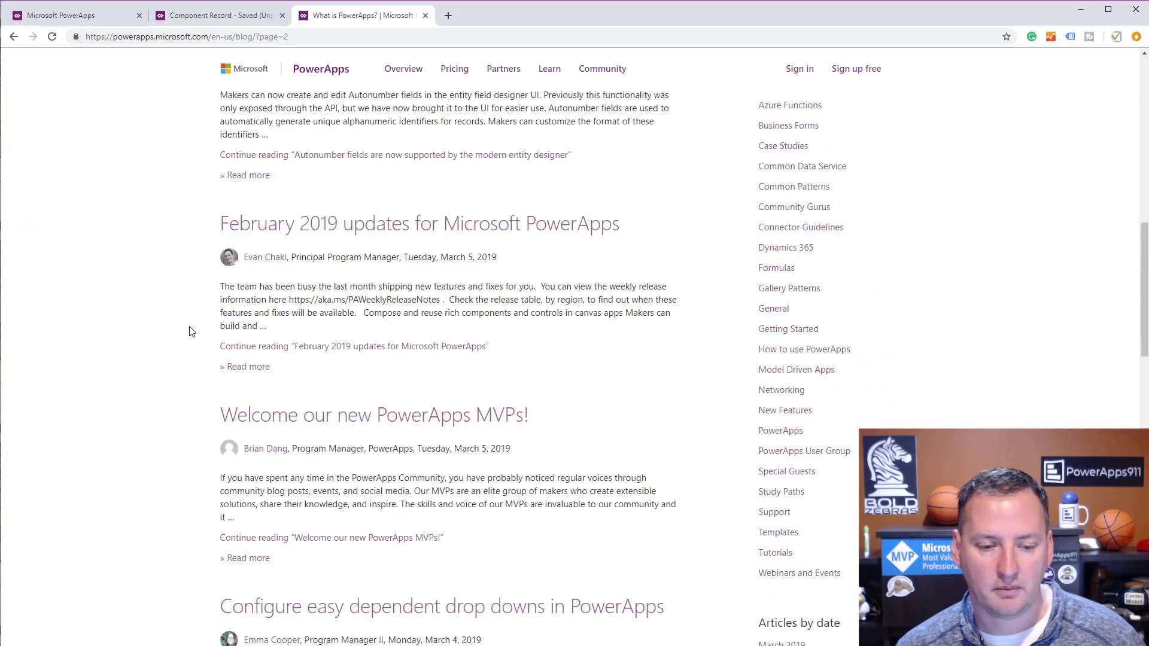
scroll(192, 331, down, 6)
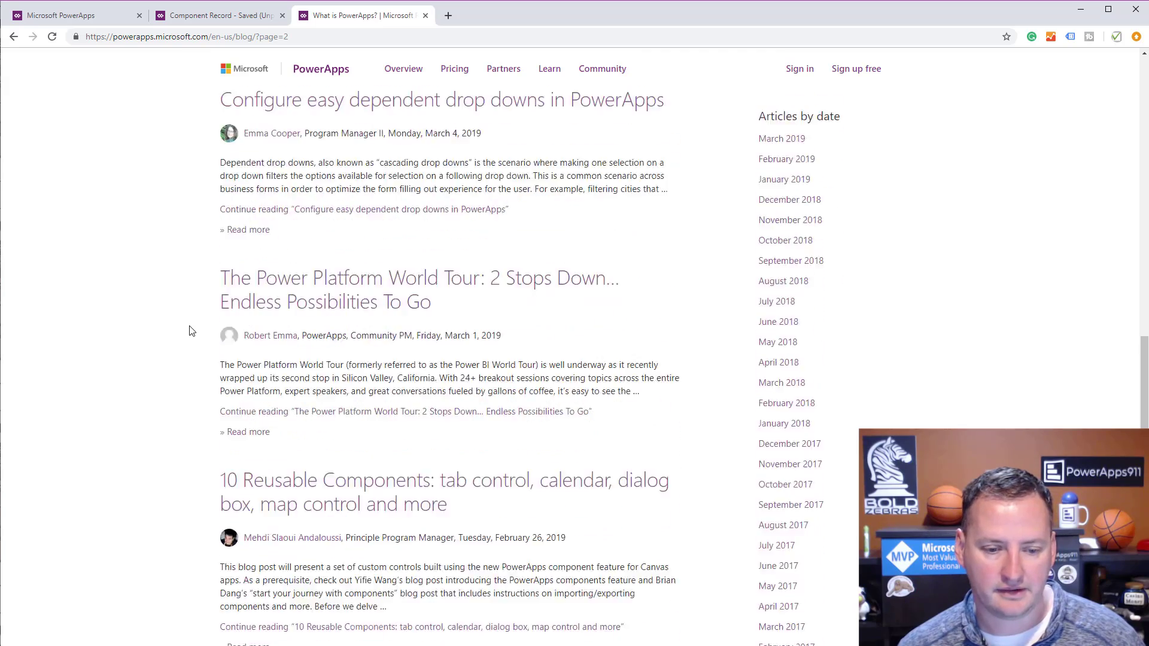
click(344, 299)
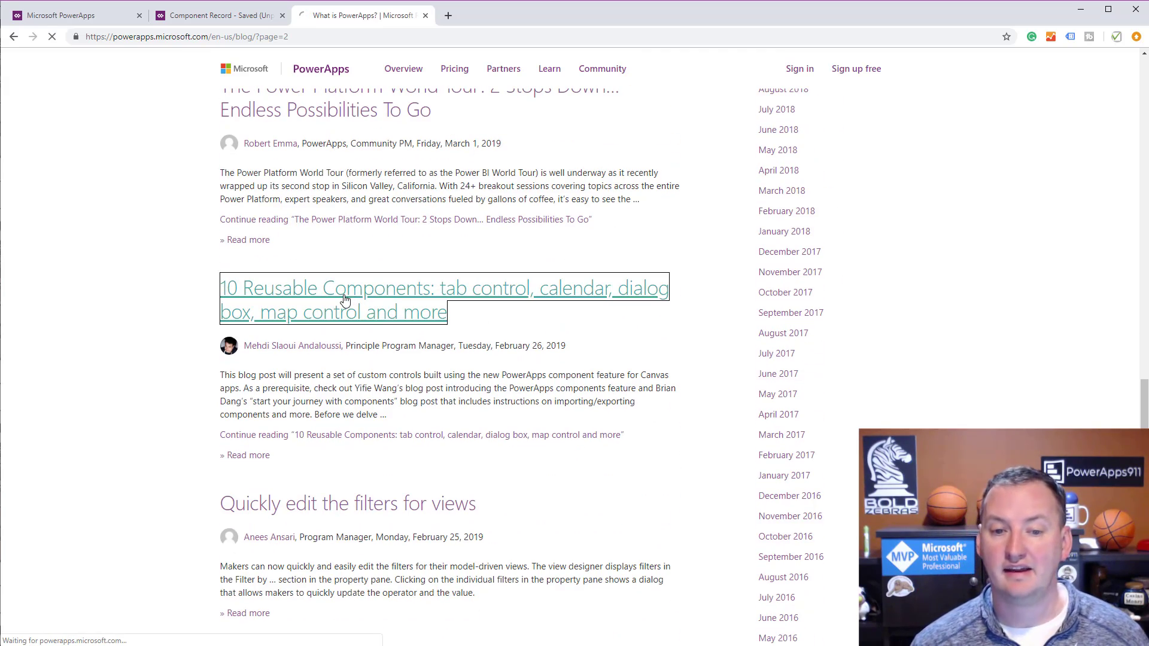
- Examine the sample component descriptions in the post, including the map, radial gauge, geo-fence, tab and dialog controls
scroll(213, 406, down, 15)
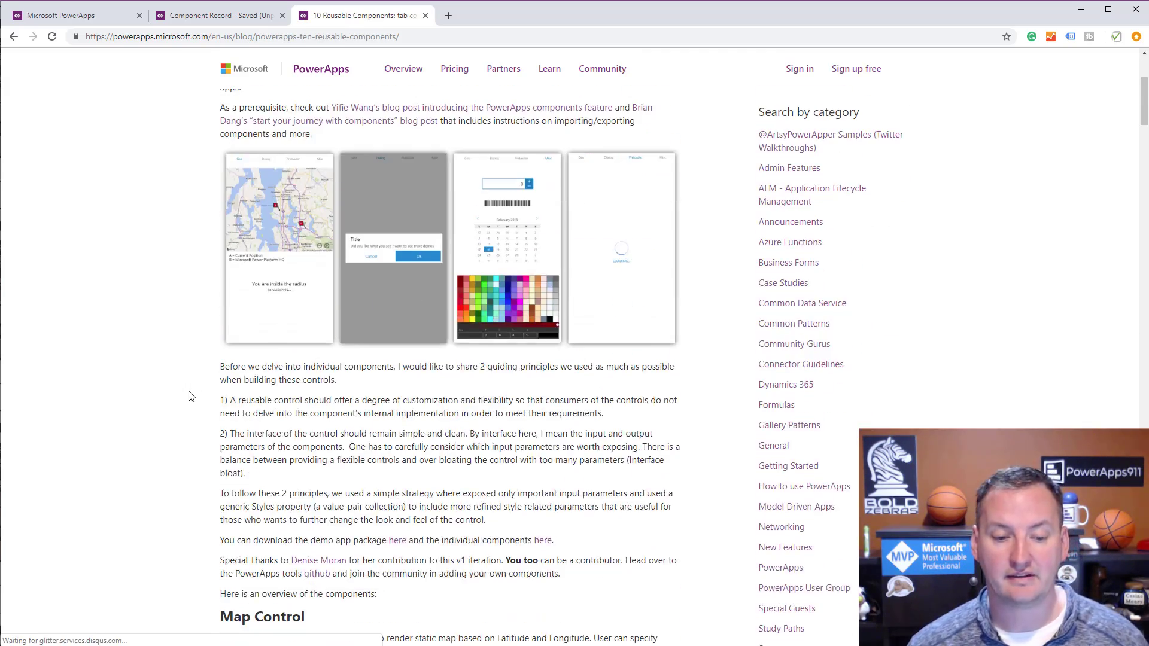
scroll(218, 417, down, 8)
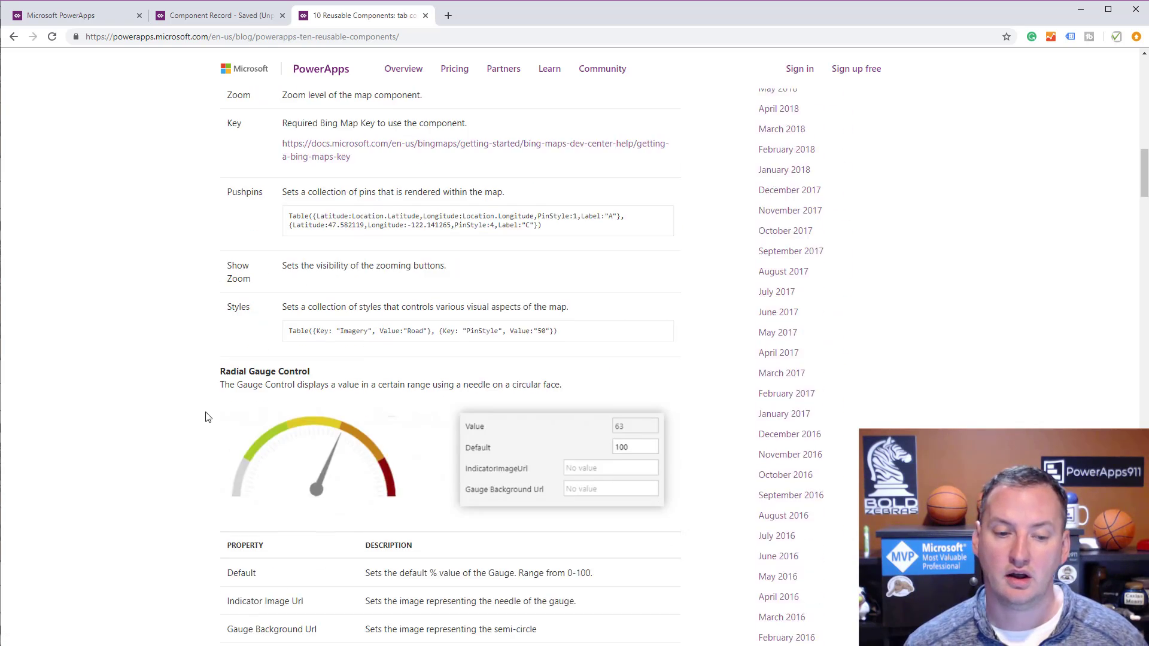
scroll(277, 245, down, 3)
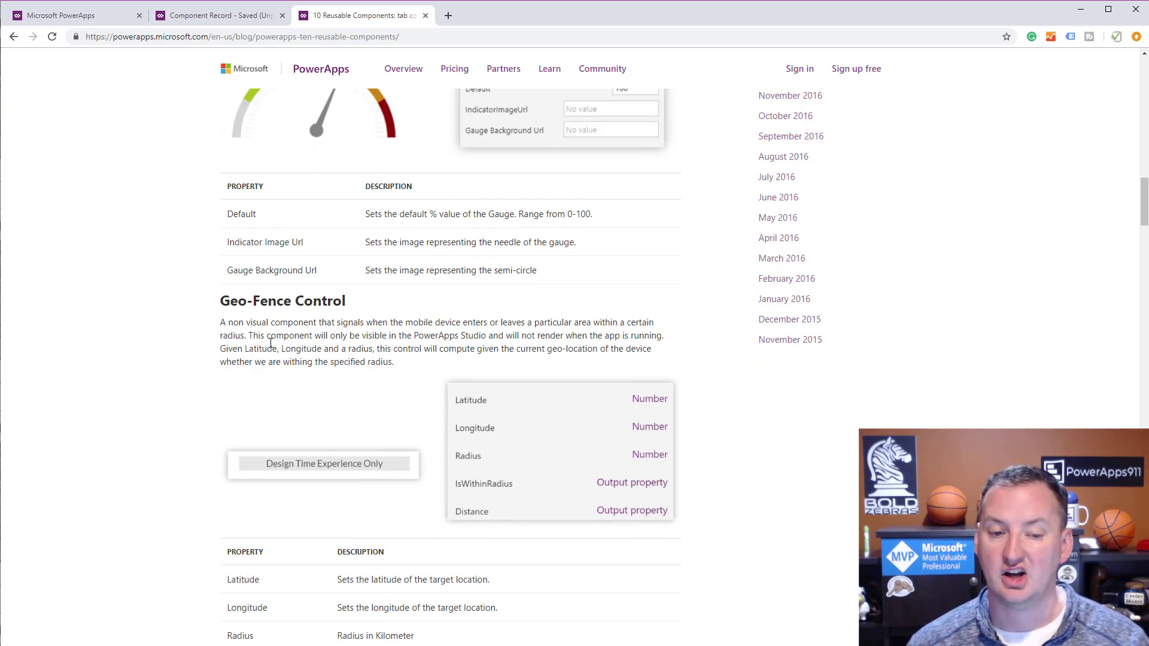
scroll(275, 335, down, 10)
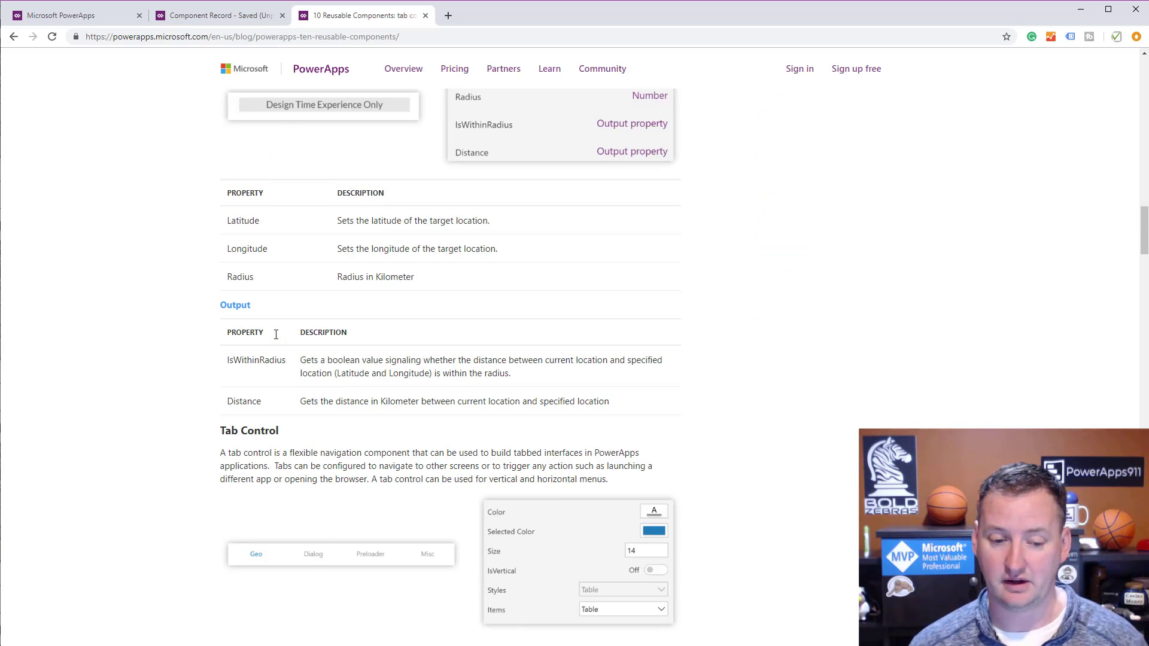
scroll(276, 339, down, 12)
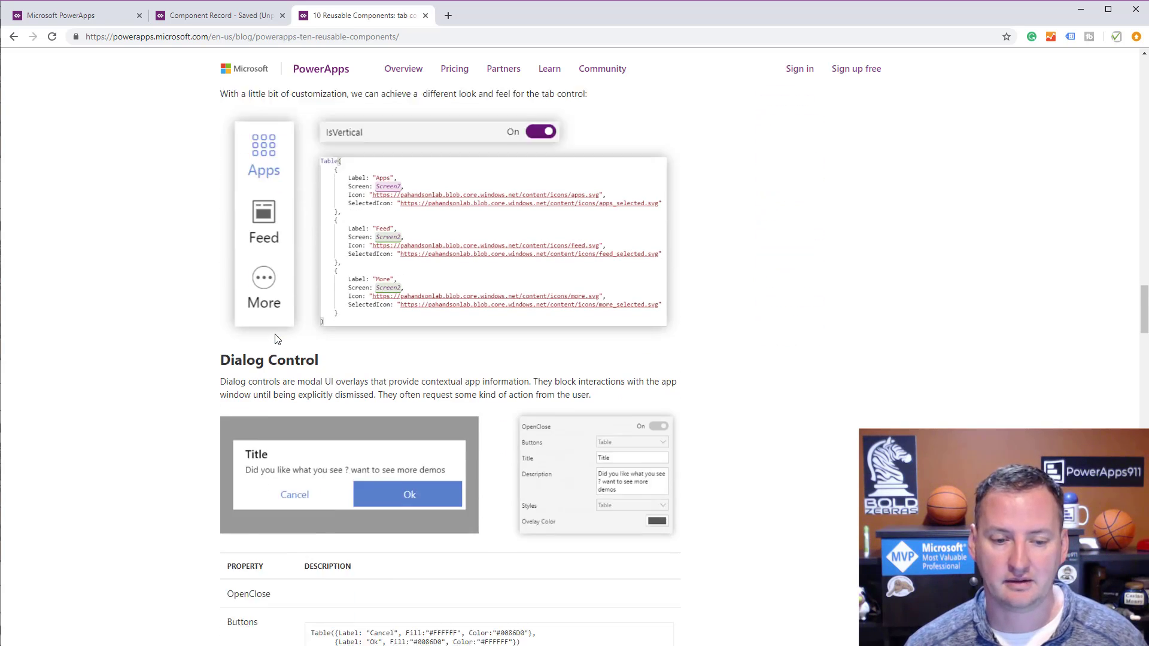